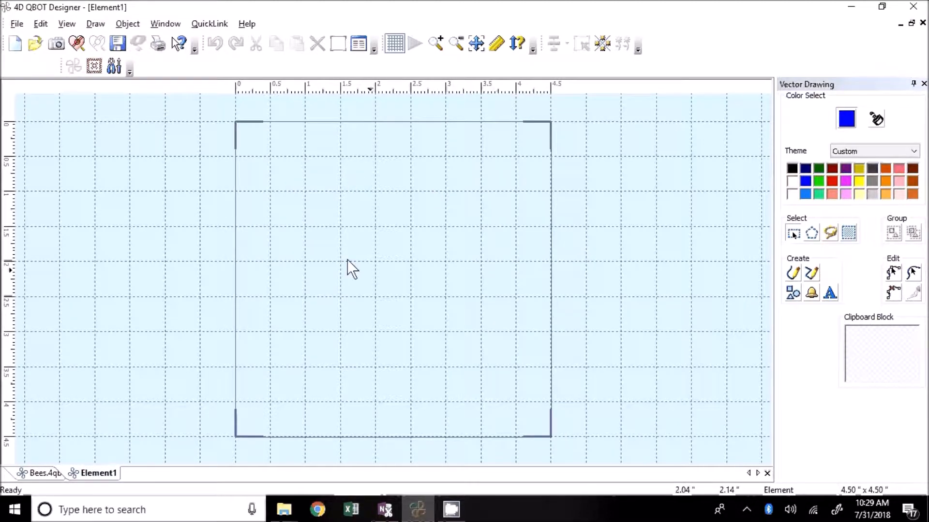
# Draw a straight diagonal line from the block's upper-left to lower-right corner with Snap To Grid on, and switch snapping off.
pyautogui.click(794, 274)
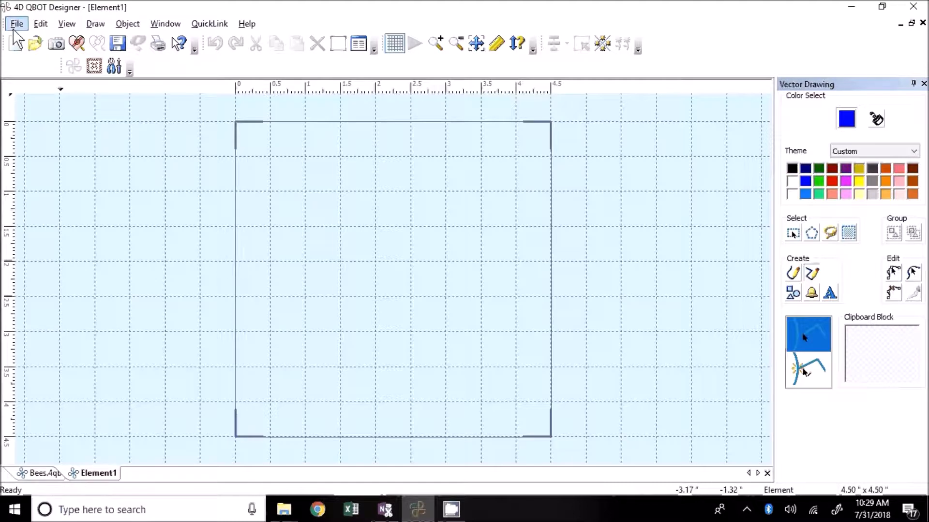
pyautogui.click(67, 24)
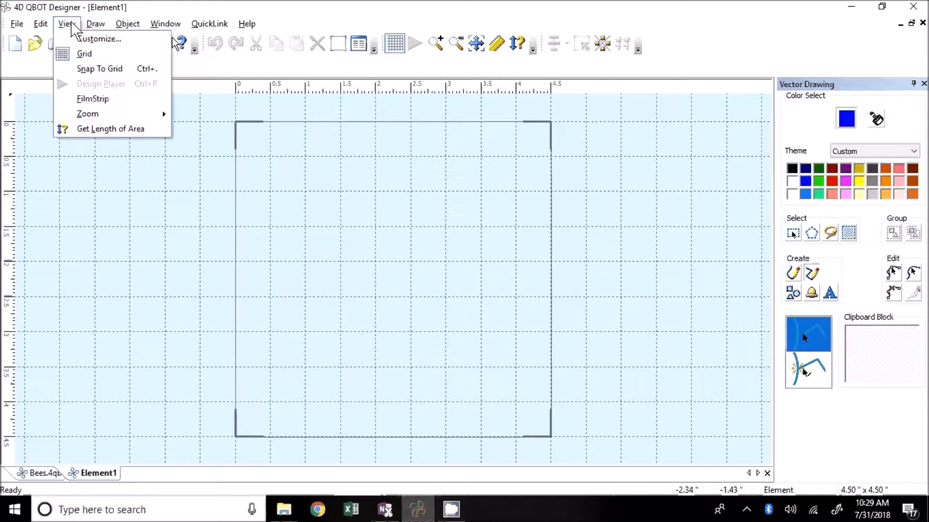
pyautogui.click(83, 69)
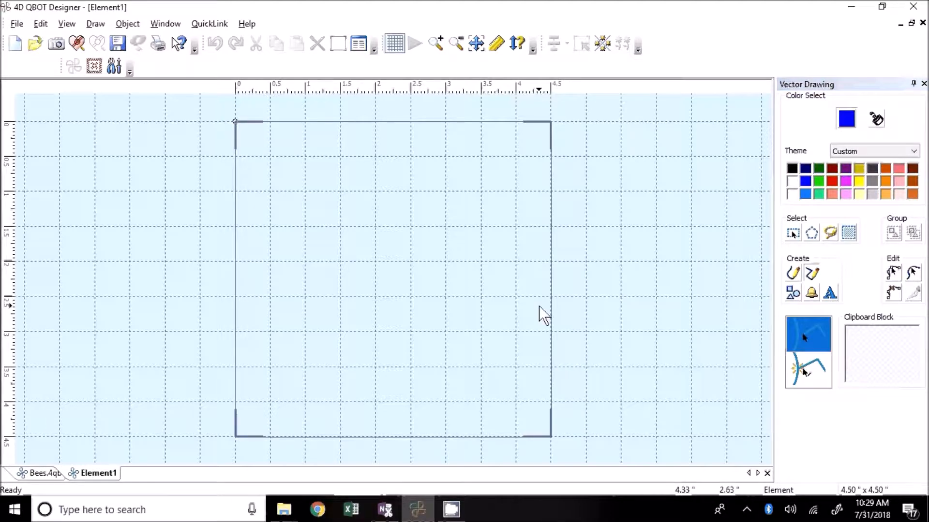
pyautogui.click(550, 436)
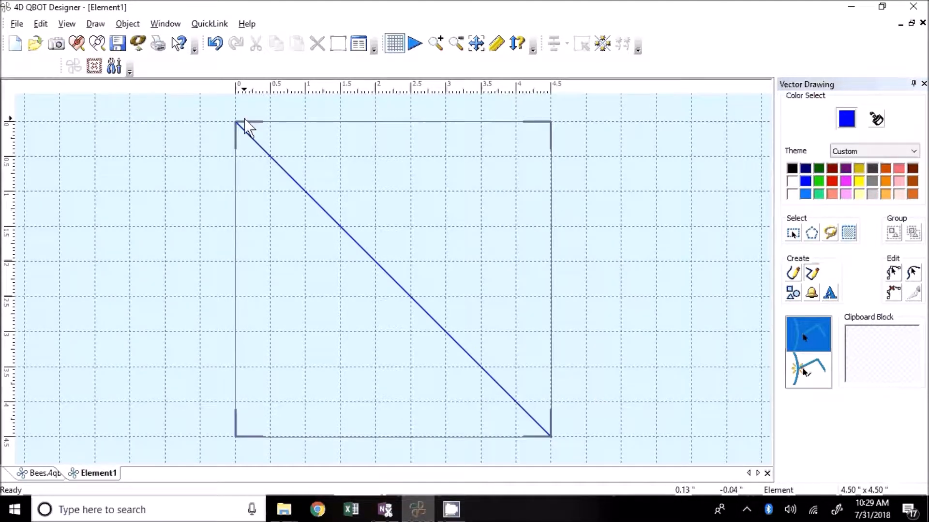
pyautogui.click(67, 24)
pyautogui.click(89, 70)
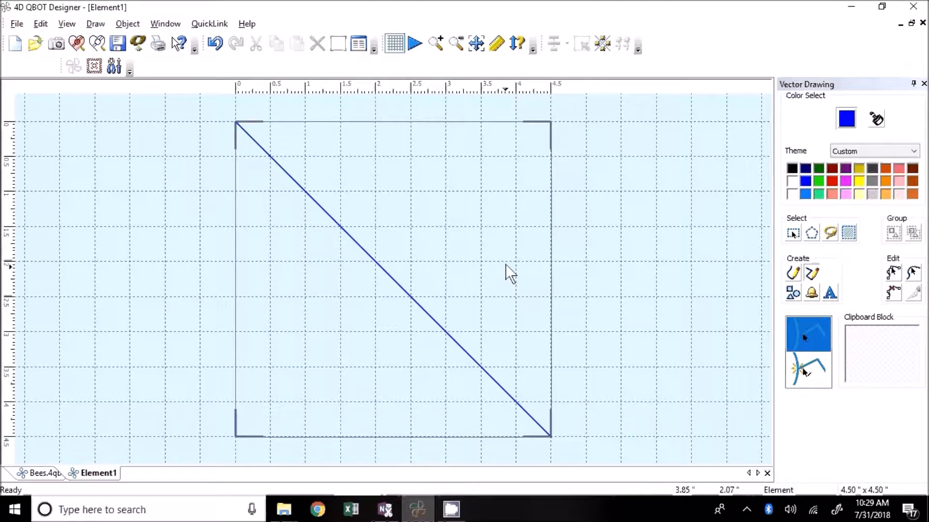
# Insert the hooked S-shaped curve from the Curves MiniPics into the block and place it in the triangle above the diagonal.
pyautogui.click(813, 295)
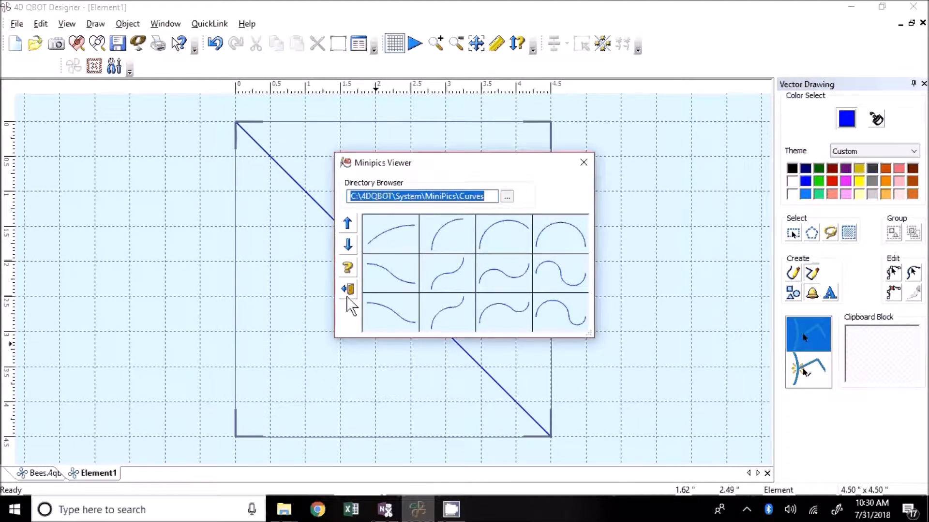
pyautogui.click(348, 246)
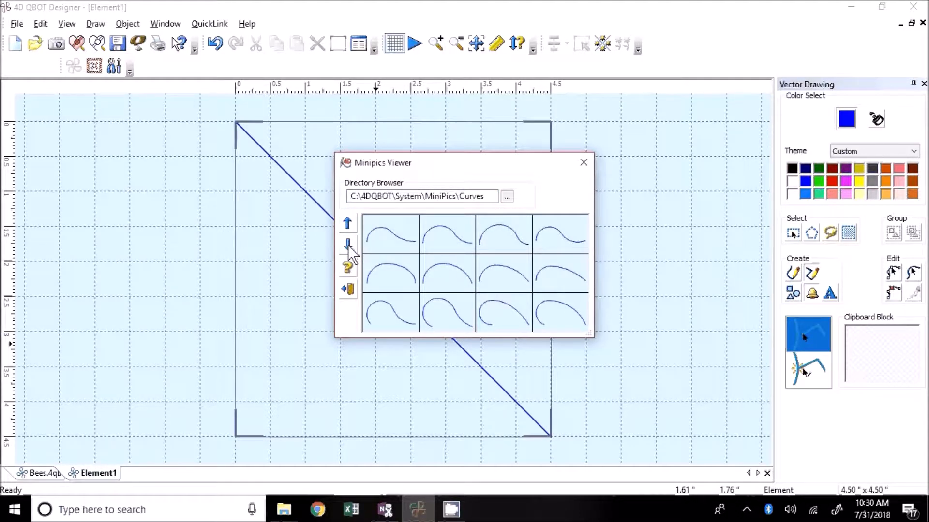
pyautogui.click(400, 308)
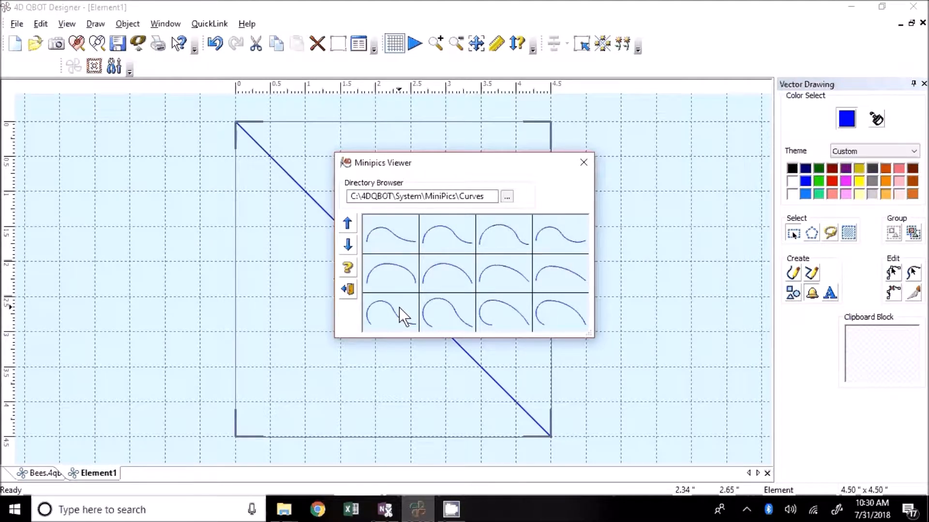
pyautogui.click(585, 163)
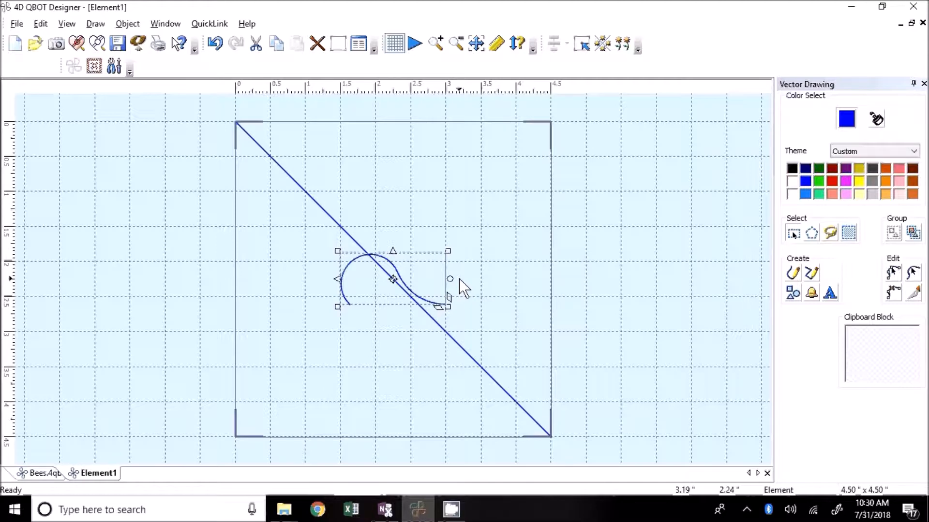
pyautogui.moveTo(409, 274); pyautogui.dragTo(445, 172)
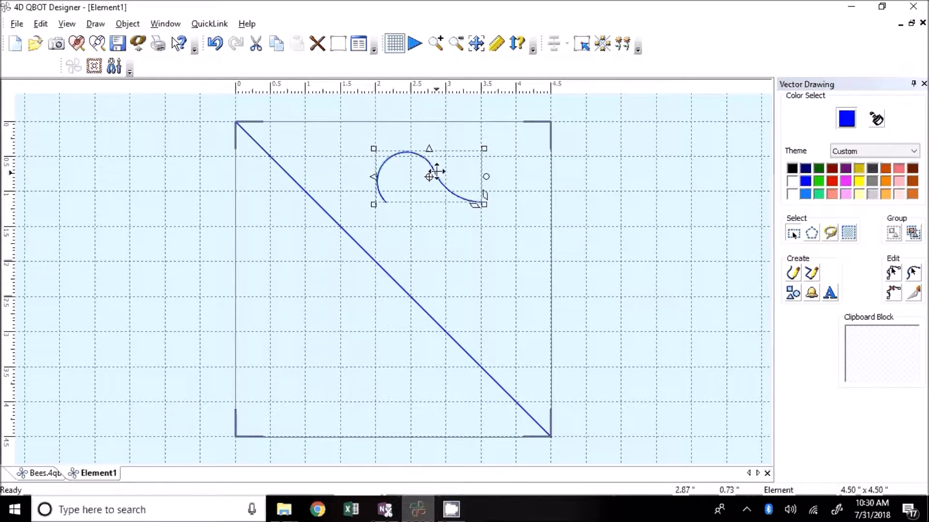
# Flip the inserted curve vertically and back, and horizontally and back.
pyautogui.click(429, 149)
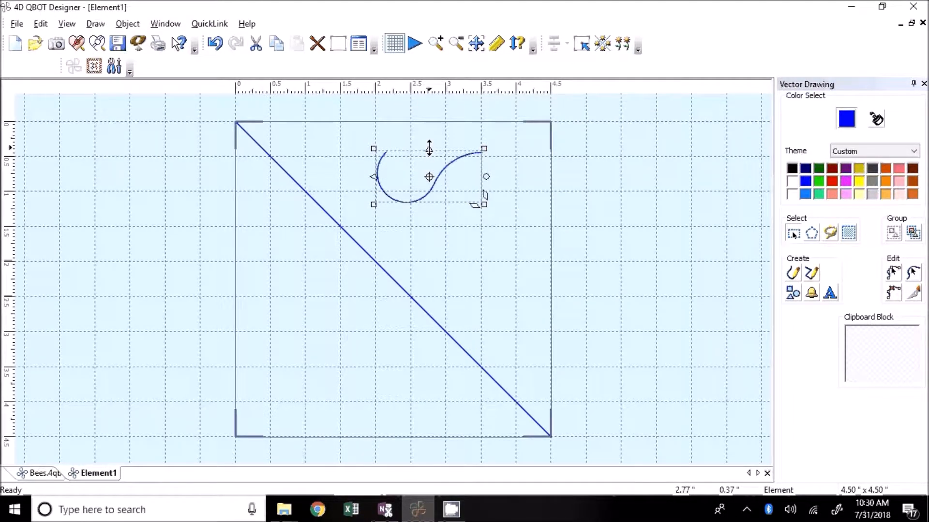
pyautogui.click(429, 148)
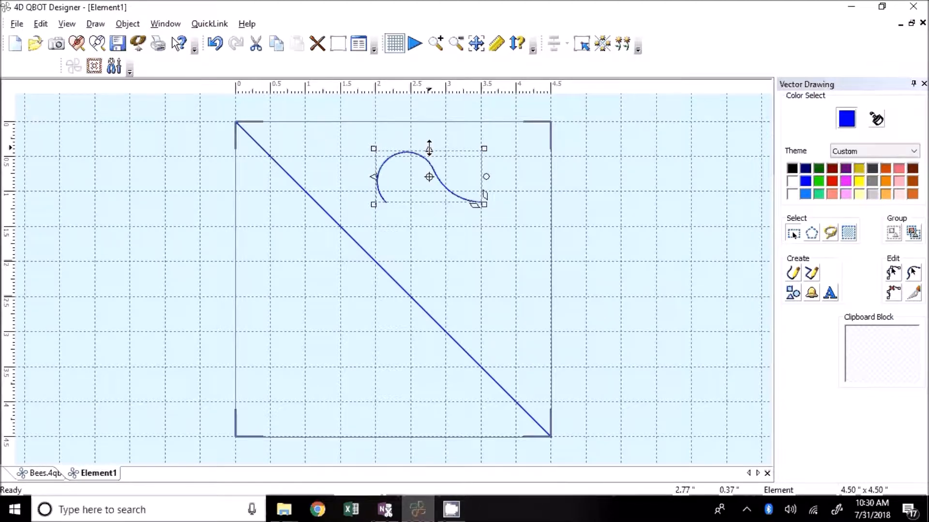
pyautogui.click(373, 177)
pyautogui.click(371, 177)
# Rotate the curve clockwise about its tail end until it stands nearly upright, and enlarge it downward and outward.
pyautogui.moveTo(486, 177); pyautogui.dragTo(517, 169)
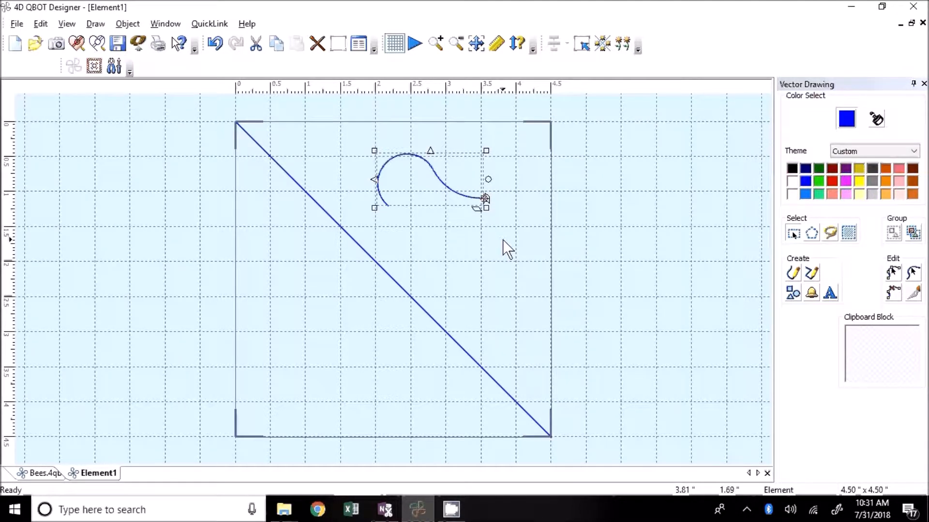
pyautogui.moveTo(489, 180)
pyautogui.mouseDown()
pyautogui.moveTo(497, 209)
pyautogui.moveTo(470, 189)
pyautogui.moveTo(485, 185)
pyautogui.moveTo(502, 213)
pyautogui.moveTo(470, 197)
pyautogui.moveTo(488, 205)
pyautogui.moveTo(485, 187)
pyautogui.moveTo(491, 192)
pyautogui.mouseUp()
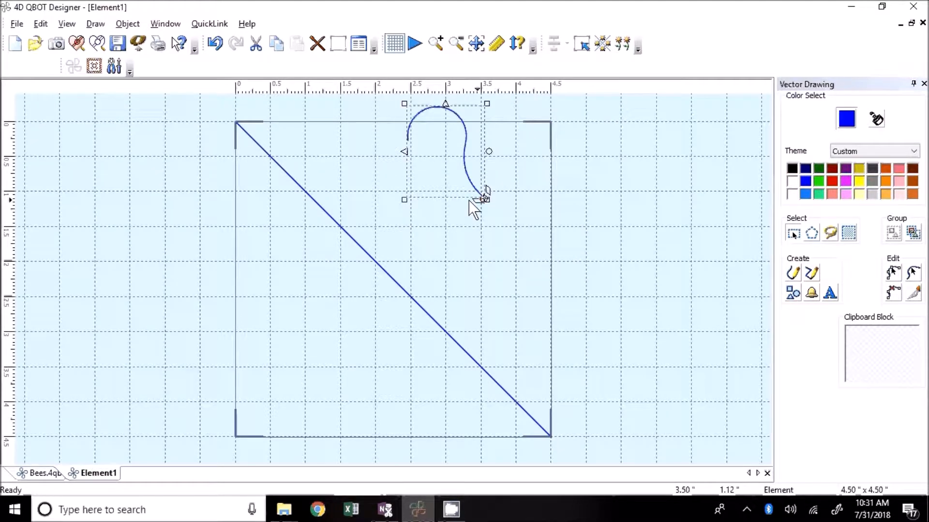
pyautogui.moveTo(404, 201); pyautogui.dragTo(366, 278)
pyautogui.moveTo(484, 279); pyautogui.dragTo(541, 318)
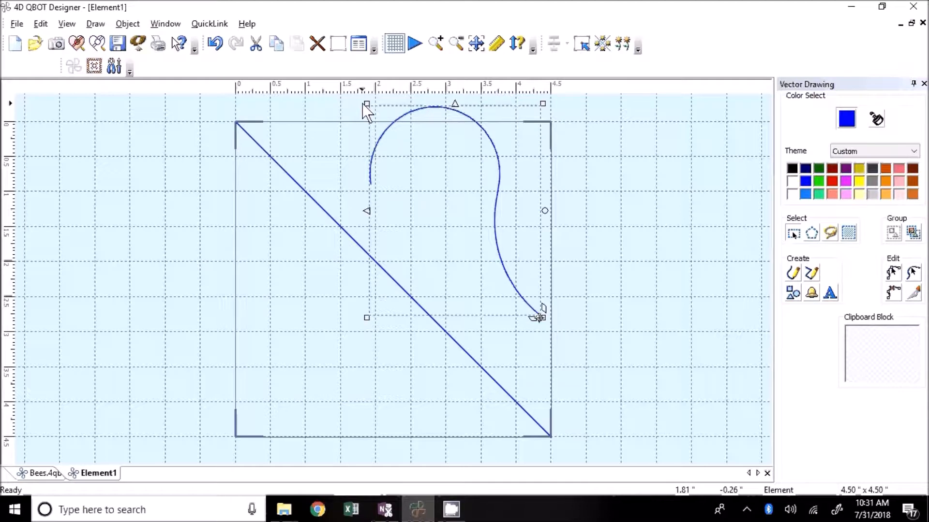
# Shrink the curve to fit inside the block, and stretch and move it so its tail sits near the lower-right corner.
pyautogui.moveTo(543, 104); pyautogui.dragTo(496, 153)
pyautogui.moveTo(456, 224); pyautogui.dragTo(476, 229)
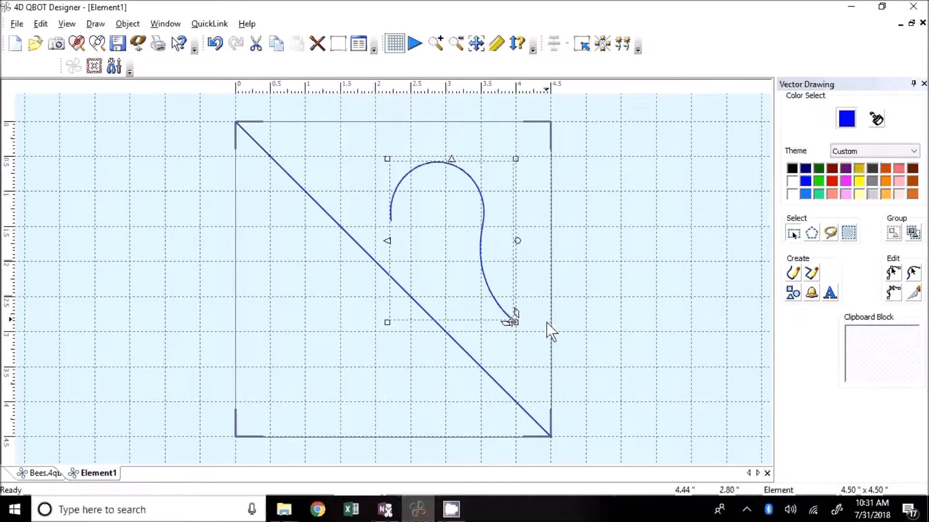
pyautogui.moveTo(516, 322); pyautogui.dragTo(543, 416)
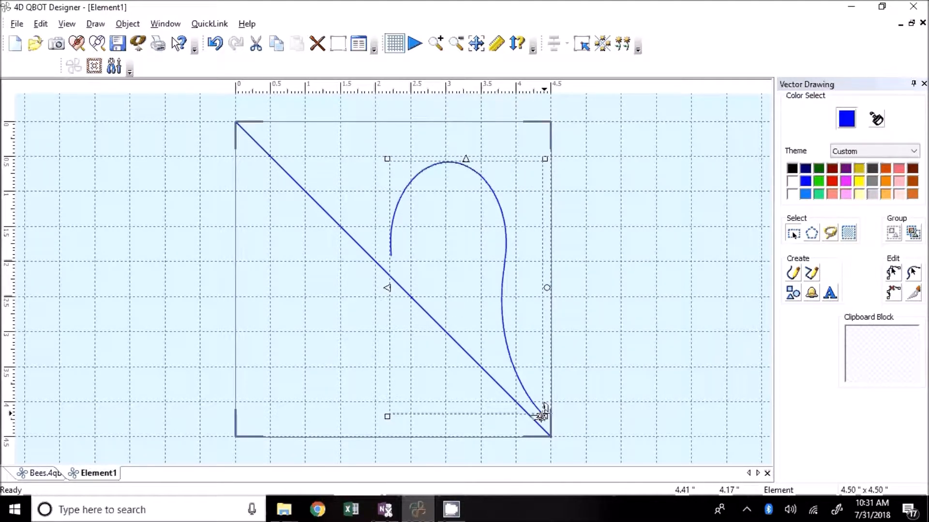
pyautogui.moveTo(456, 234); pyautogui.dragTo(457, 219)
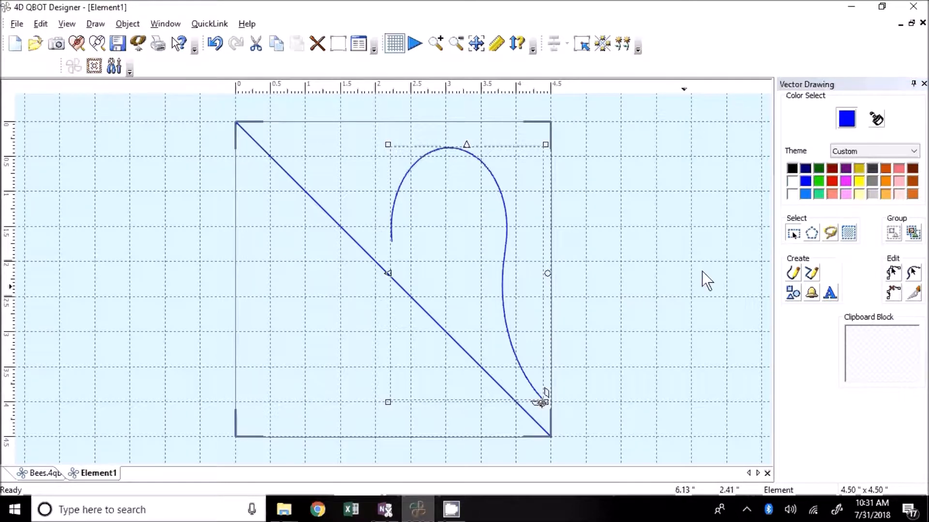
# Simplify the curve by deleting roughly every second node along it, from the hook's free end down to the tail.
pyautogui.click(890, 276)
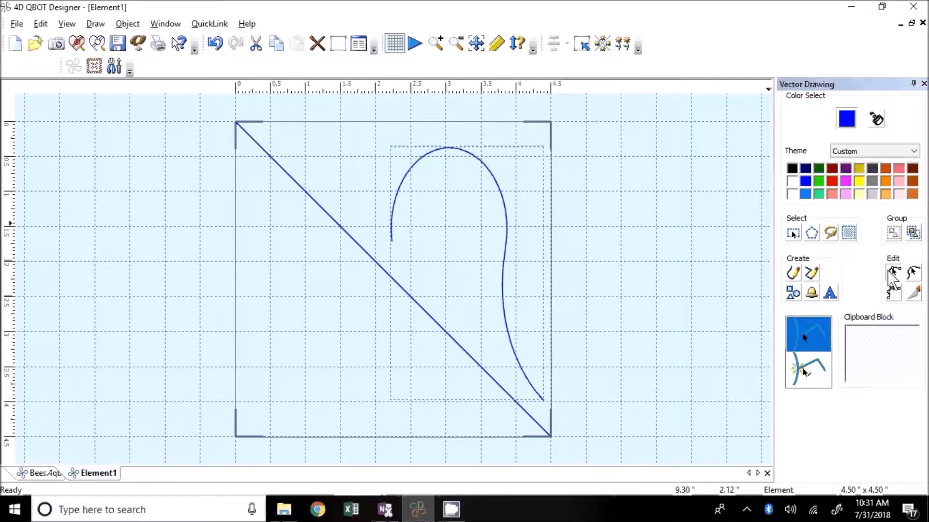
pyautogui.click(487, 170)
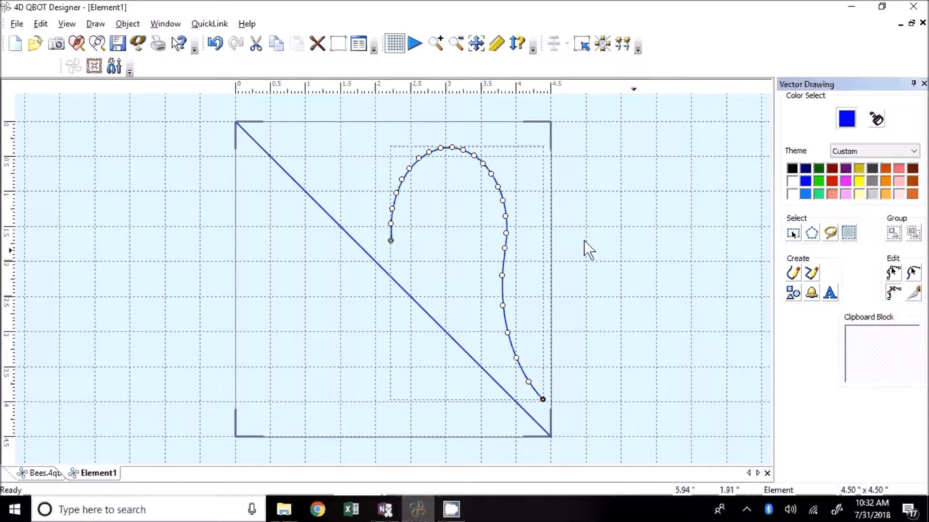
pyautogui.click(392, 209)
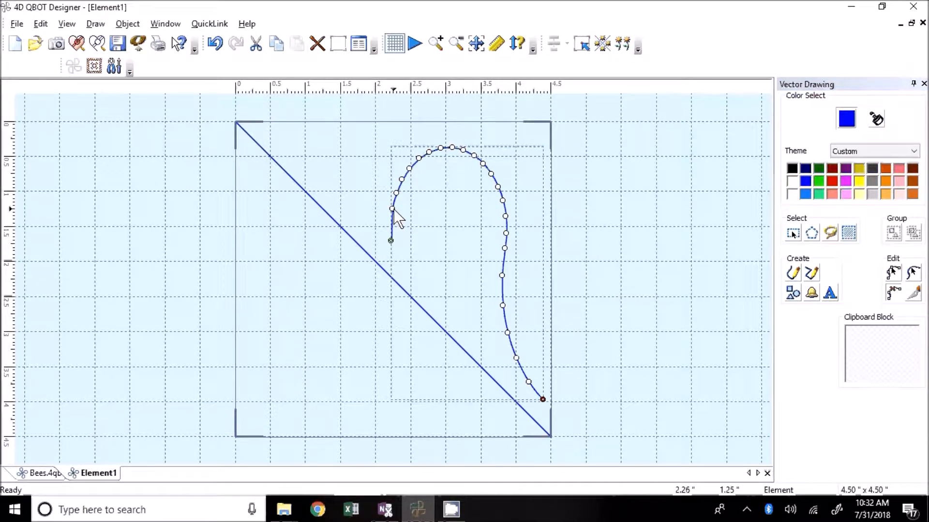
pyautogui.click(402, 178)
pyautogui.click(409, 169)
pyautogui.click(440, 147)
pyautogui.click(429, 152)
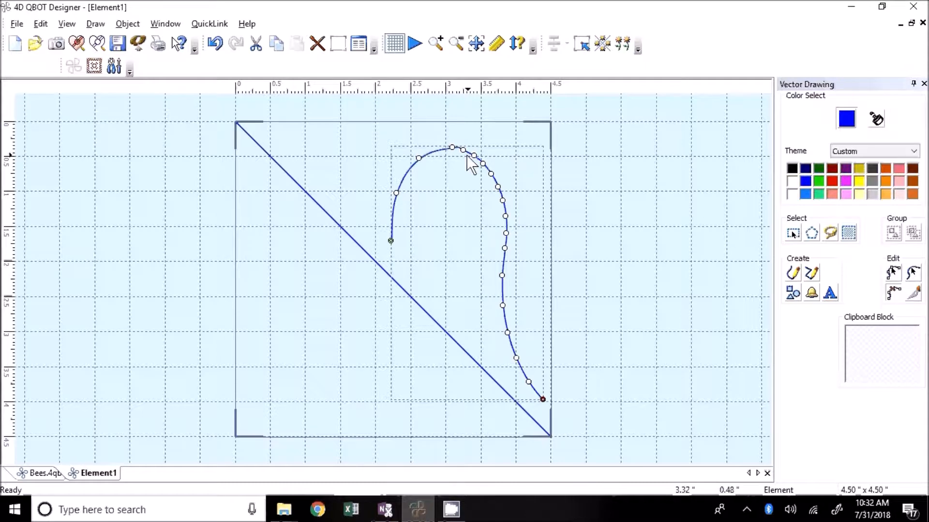
pyautogui.click(462, 151)
pyautogui.click(474, 155)
pyautogui.click(491, 173)
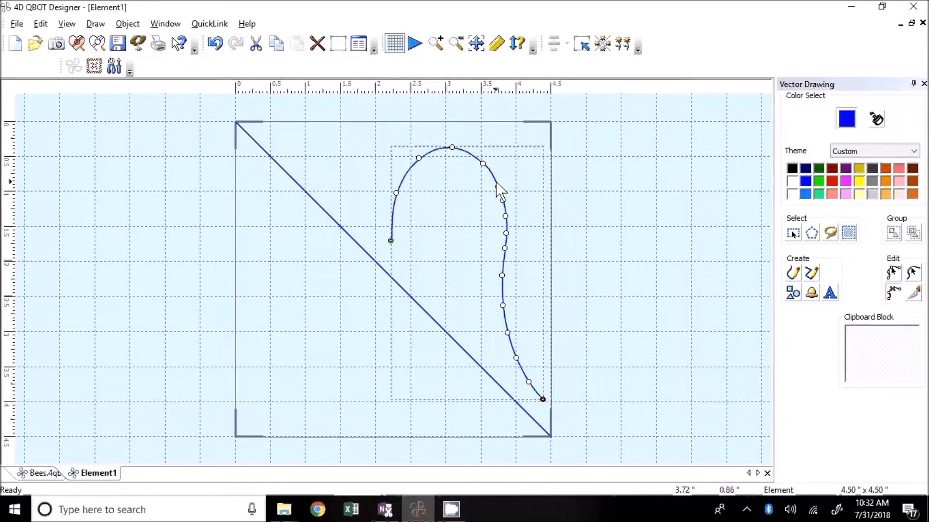
pyautogui.click(498, 186)
pyautogui.click(505, 216)
pyautogui.click(506, 234)
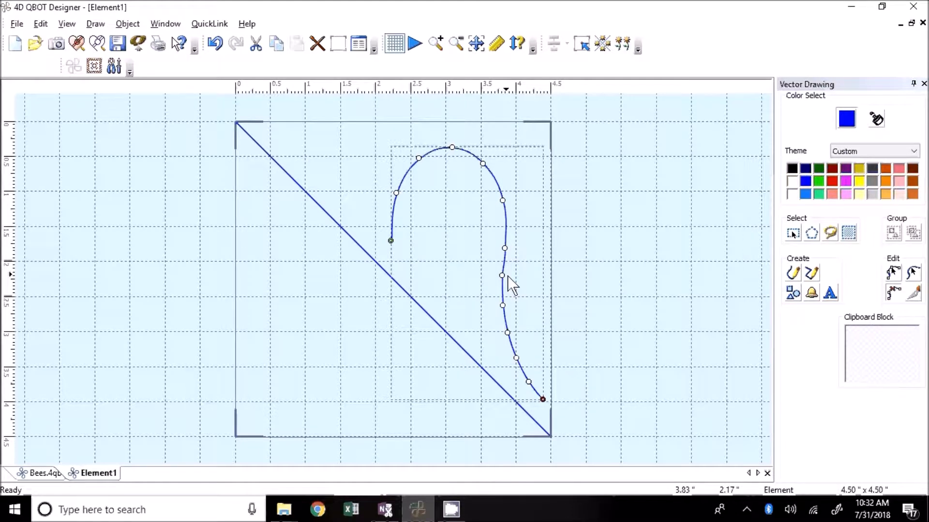
pyautogui.click(502, 305)
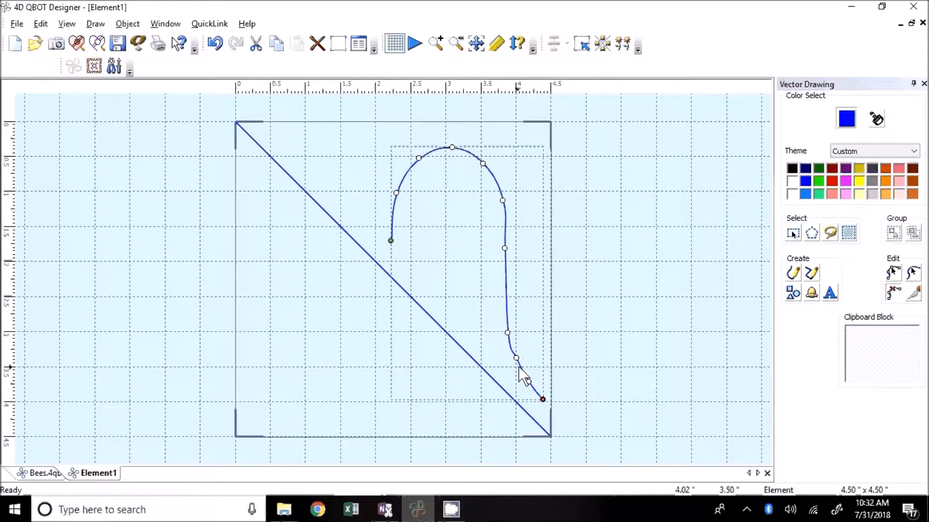
pyautogui.click(516, 358)
pyautogui.click(529, 382)
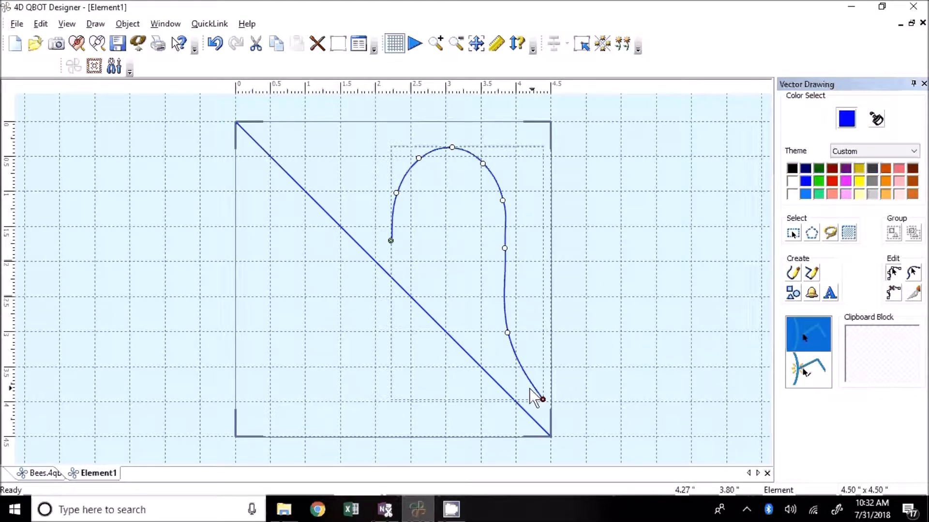
# Pull the curve's tail end closer to the block's lower-right corner and reposition the three nodes above it along the right side.
pyautogui.moveTo(543, 400); pyautogui.dragTo(545, 418)
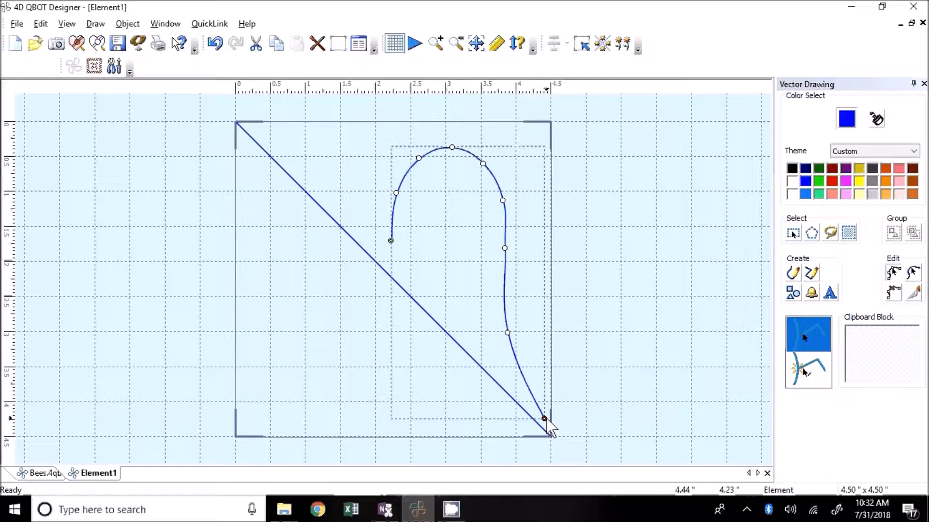
pyautogui.moveTo(507, 333)
pyautogui.mouseDown()
pyautogui.moveTo(506, 356)
pyautogui.moveTo(503, 348)
pyautogui.mouseUp()
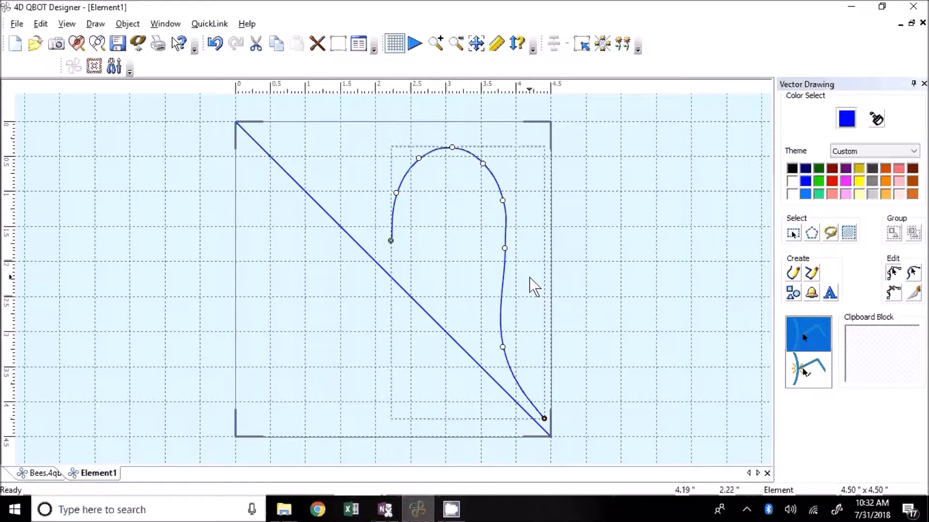
pyautogui.moveTo(504, 248)
pyautogui.mouseDown()
pyautogui.moveTo(520, 269)
pyautogui.moveTo(517, 257)
pyautogui.mouseUp()
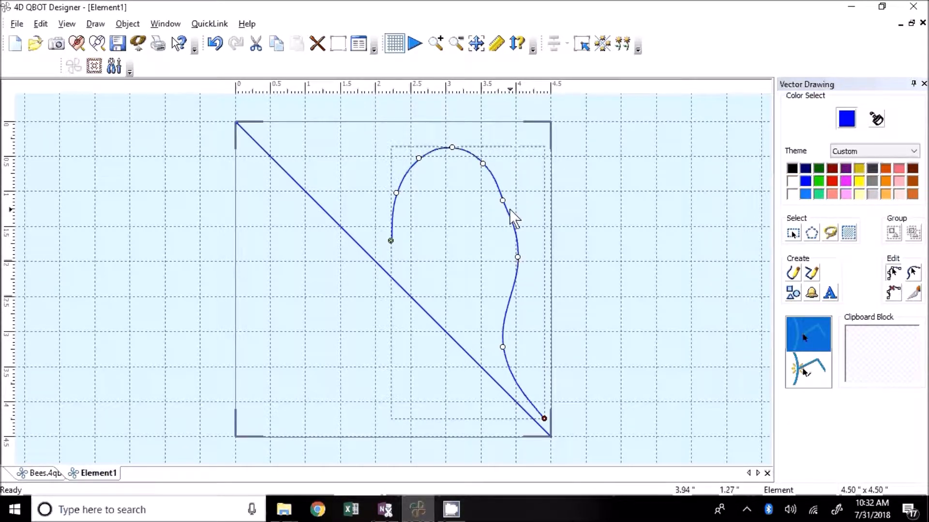
pyautogui.moveTo(503, 200)
pyautogui.mouseDown()
pyautogui.moveTo(512, 201)
pyautogui.moveTo(510, 188)
pyautogui.mouseUp()
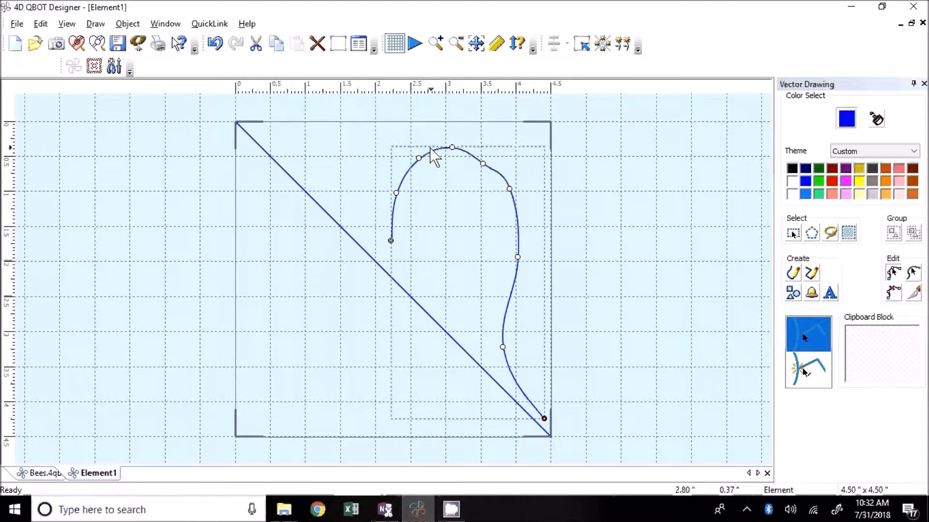
# Curl the curve's free end inward into a rounded hook and adjust the right-side nodes so the hook flows smoothly into the tail.
pyautogui.moveTo(390, 240); pyautogui.dragTo(459, 245)
pyautogui.moveTo(396, 193); pyautogui.dragTo(404, 242)
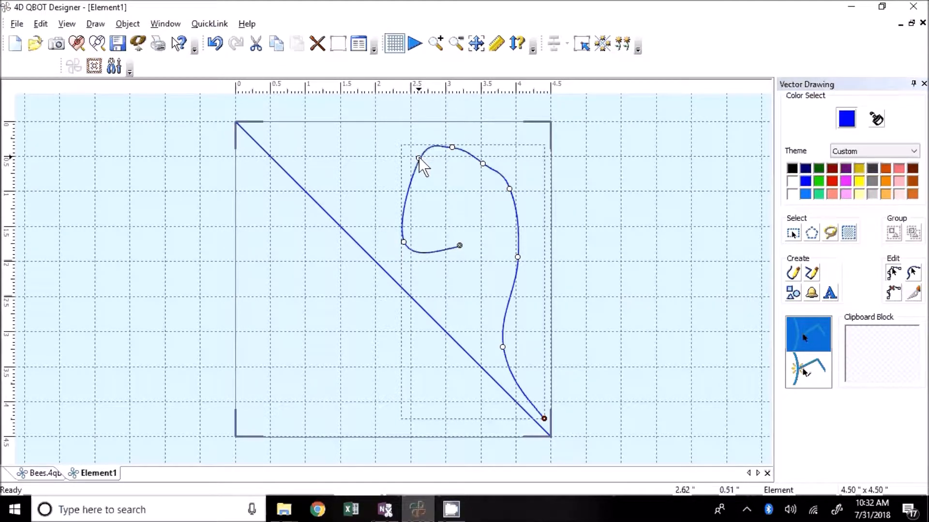
pyautogui.moveTo(418, 160); pyautogui.dragTo(392, 187)
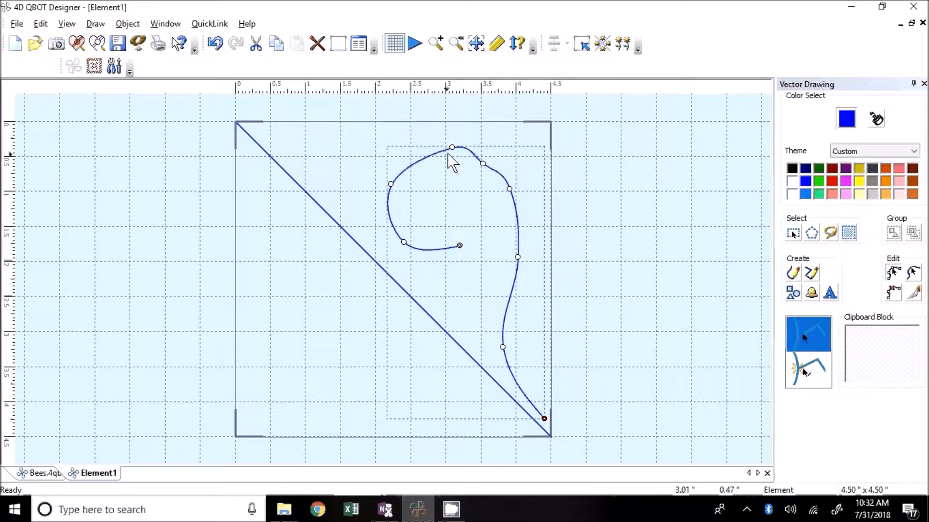
pyautogui.moveTo(452, 149); pyautogui.dragTo(436, 153)
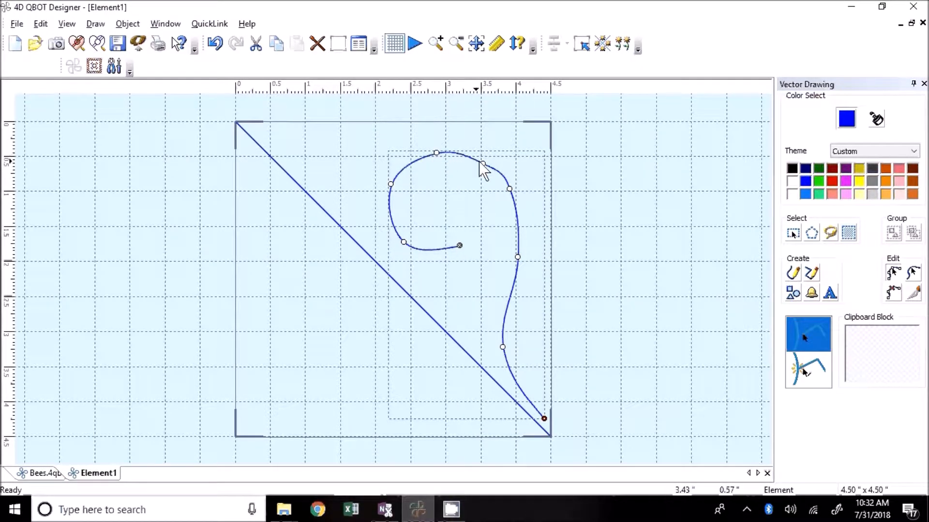
pyautogui.moveTo(510, 190); pyautogui.dragTo(504, 205)
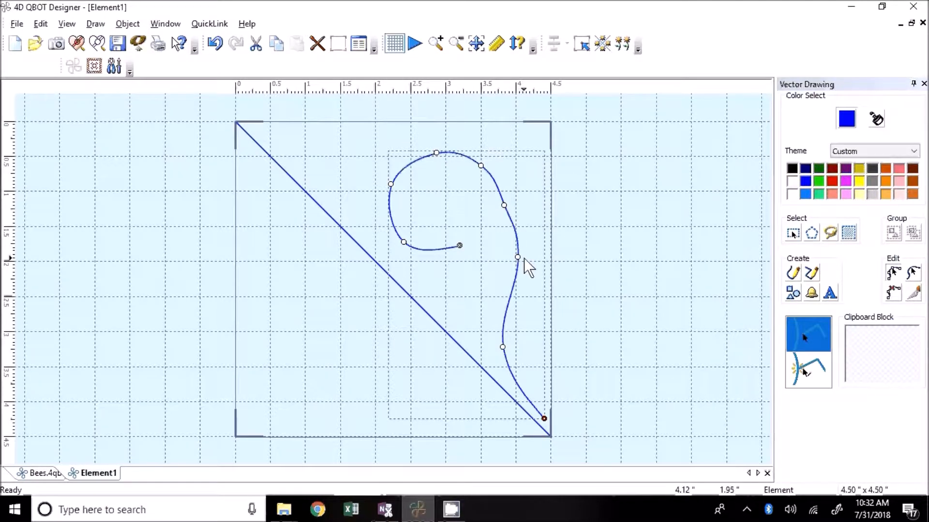
pyautogui.moveTo(518, 257); pyautogui.dragTo(495, 284)
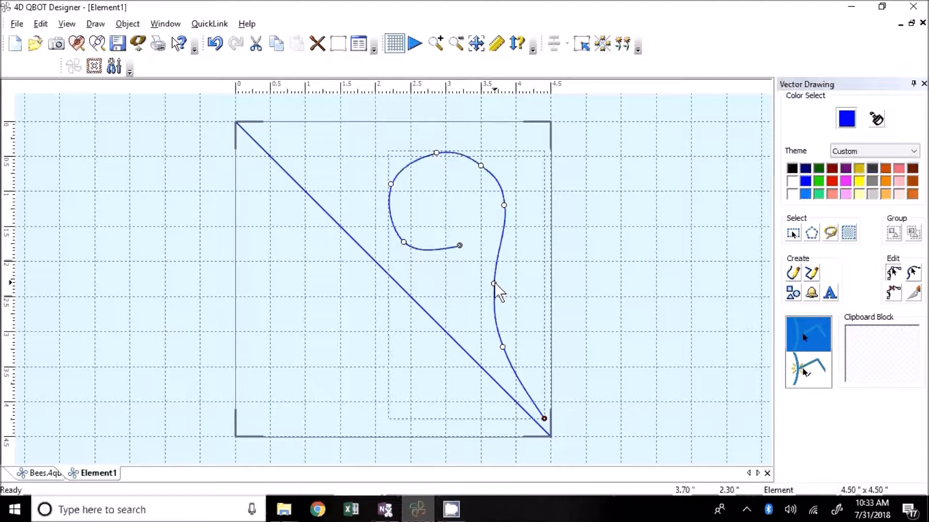
# Round out the hook by widening its two top nodes and refine the two nodes down its right side to narrow the neck.
pyautogui.moveTo(480, 167); pyautogui.dragTo(486, 164)
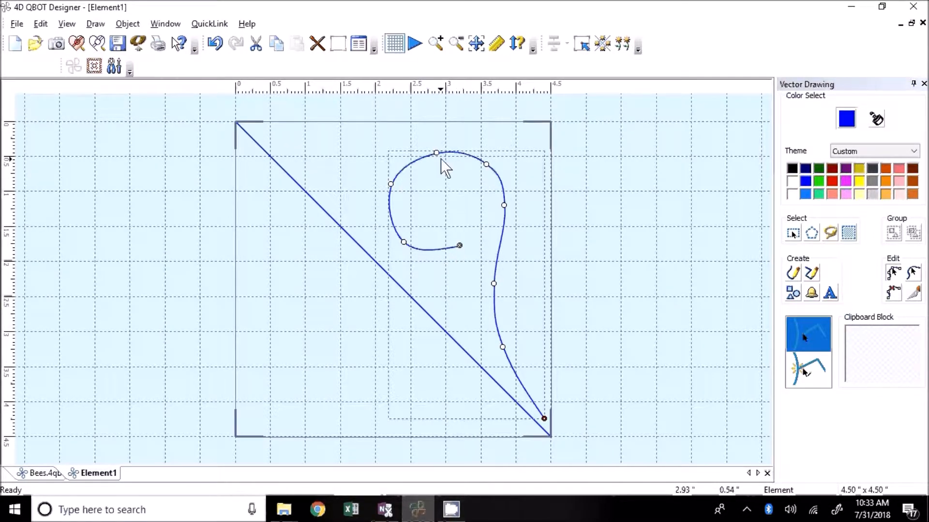
pyautogui.moveTo(437, 153); pyautogui.dragTo(429, 149)
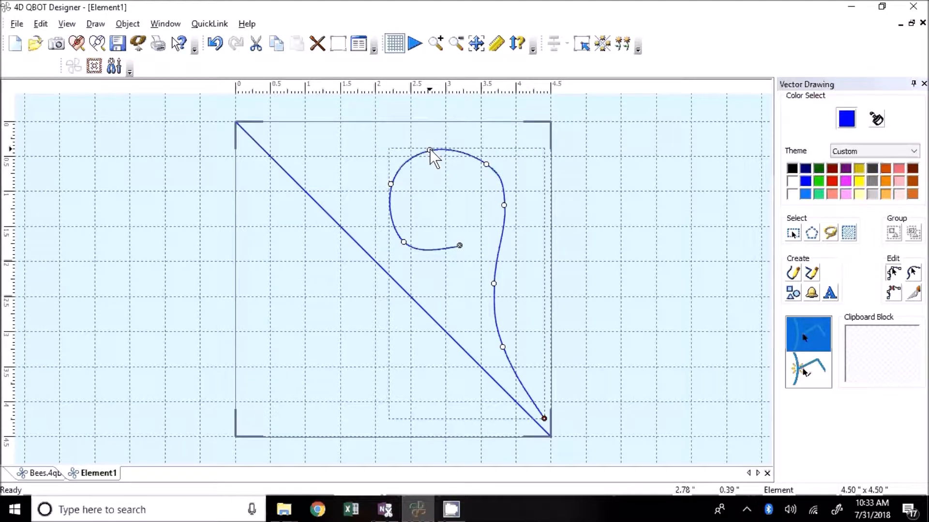
pyautogui.moveTo(504, 206); pyautogui.dragTo(497, 217)
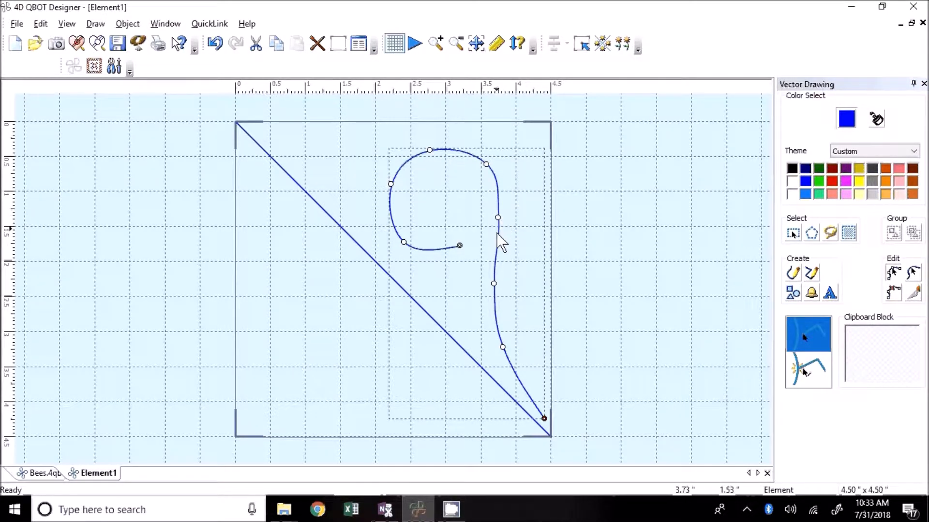
pyautogui.moveTo(493, 284); pyautogui.dragTo(488, 291)
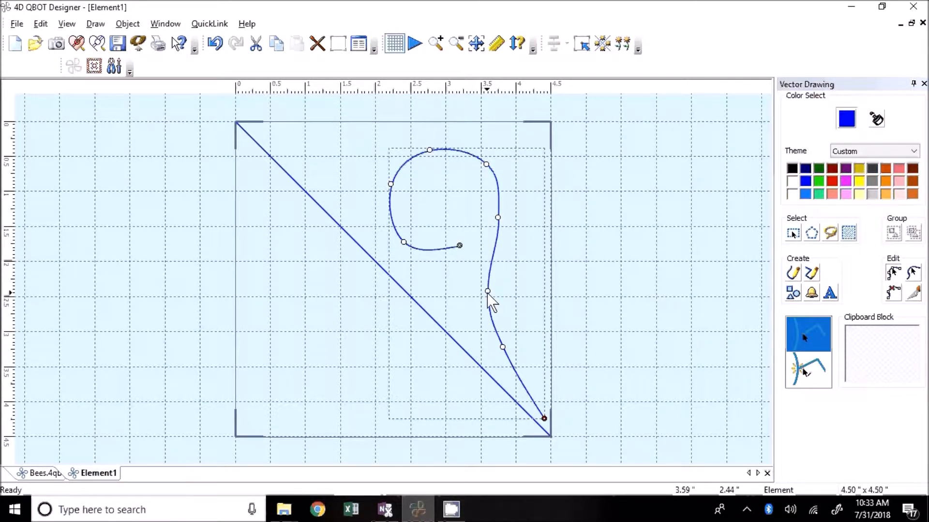
pyautogui.moveTo(498, 217); pyautogui.dragTo(501, 223)
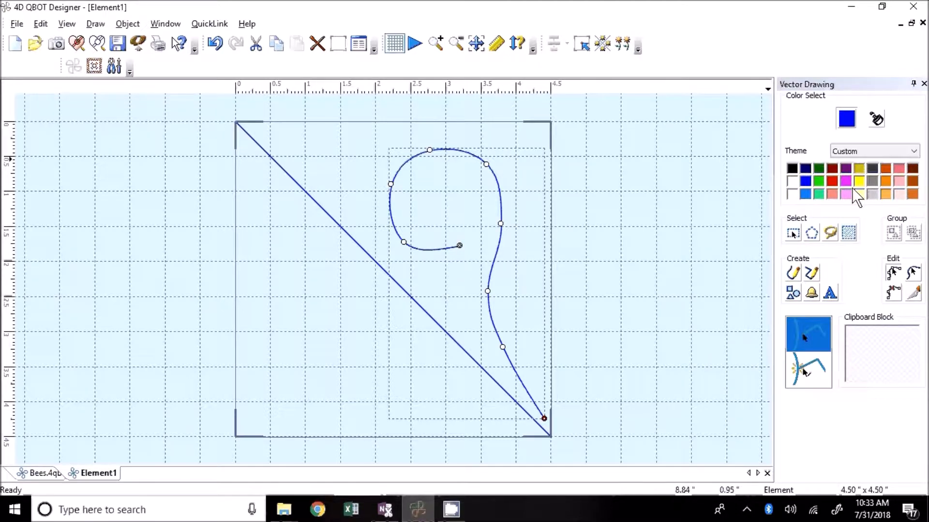
# Recolor the hooked curve red.
pyautogui.click(832, 180)
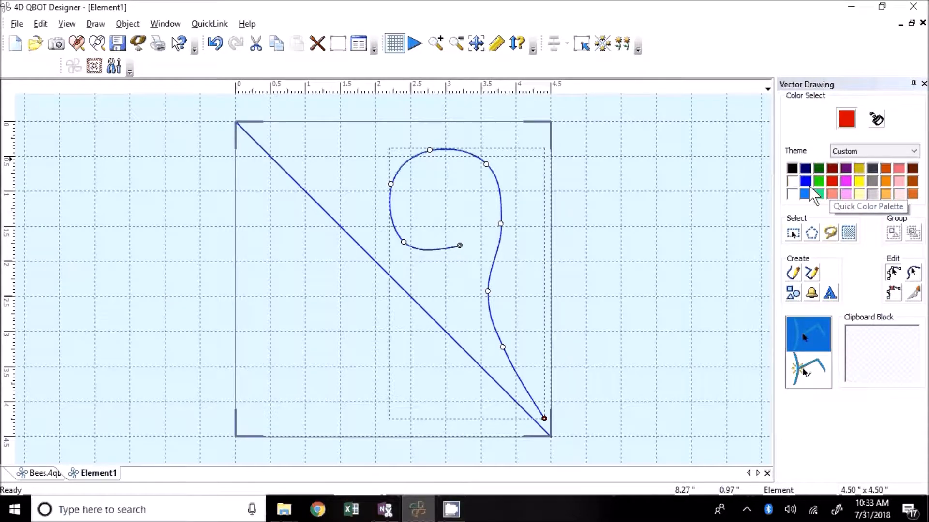
pyautogui.click(876, 120)
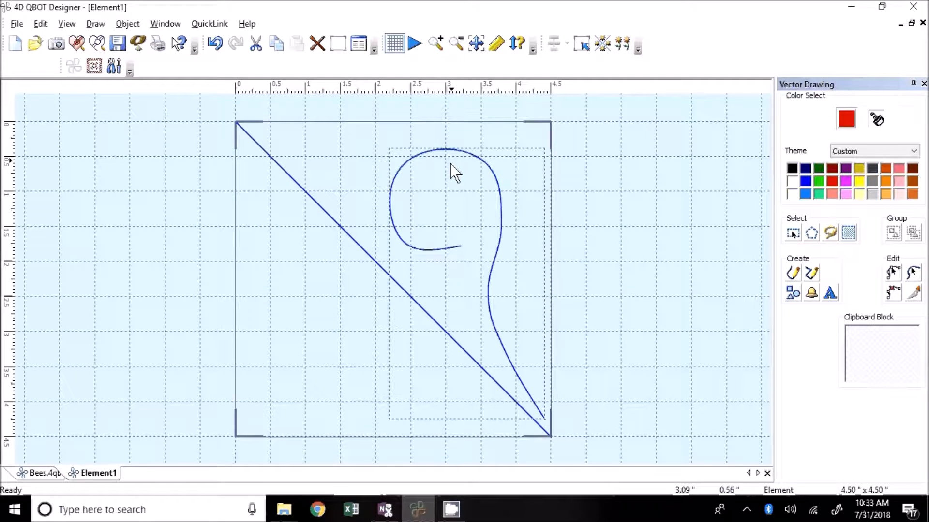
pyautogui.click(435, 150)
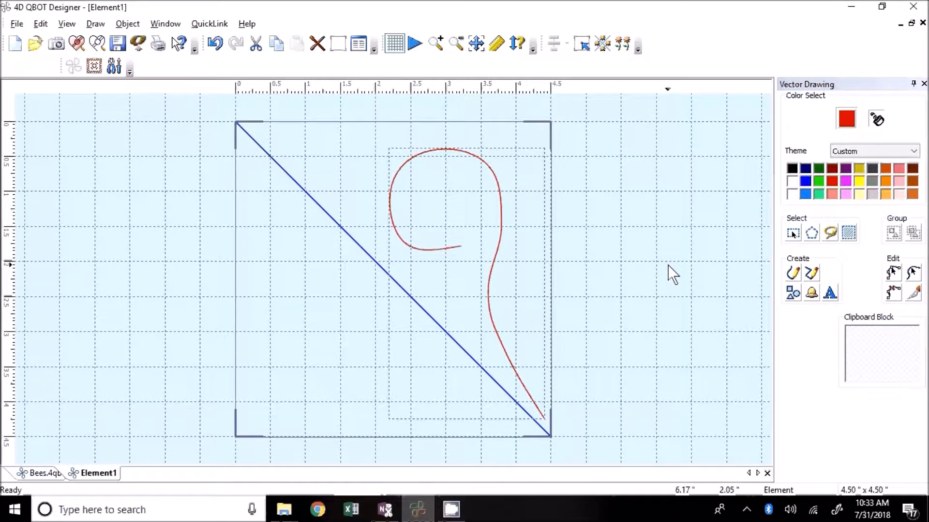
# Draw a blue teardrop with shape 27, about 0.65 by 1 inch, just outside the block's right edge.
pyautogui.click(806, 181)
pyautogui.click(789, 296)
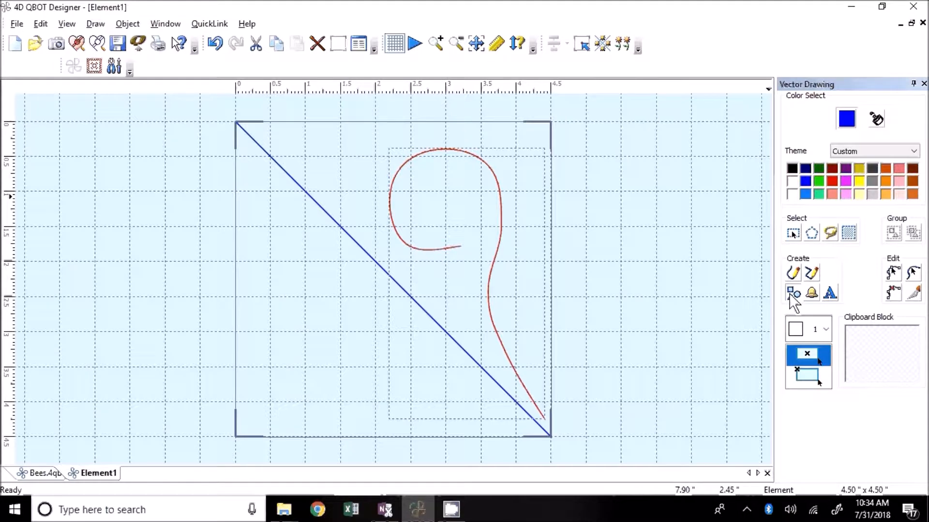
pyautogui.click(826, 329)
pyautogui.click(826, 426)
pyautogui.click(826, 426)
pyautogui.click(826, 425)
pyautogui.click(826, 426)
pyautogui.click(826, 426)
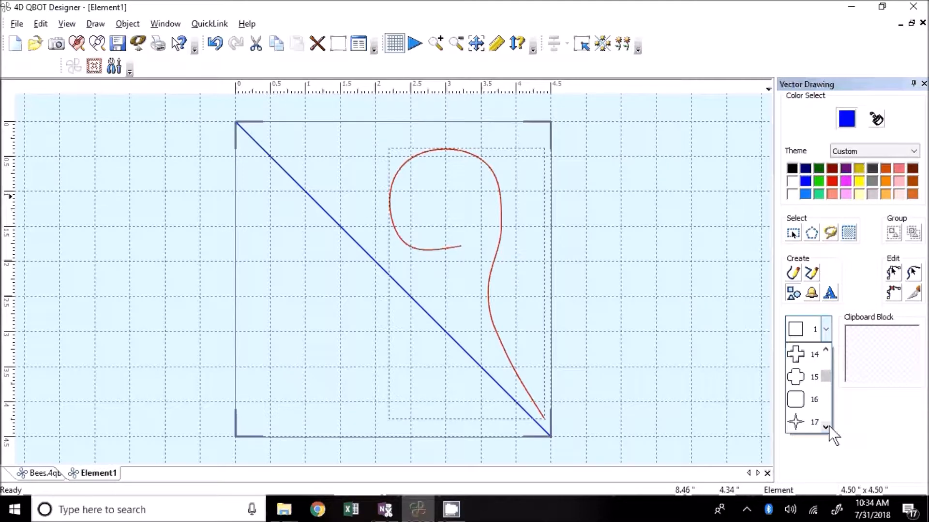
pyautogui.click(826, 426)
pyautogui.click(826, 426)
pyautogui.click(825, 427)
pyautogui.click(826, 426)
pyautogui.click(825, 427)
pyautogui.click(825, 426)
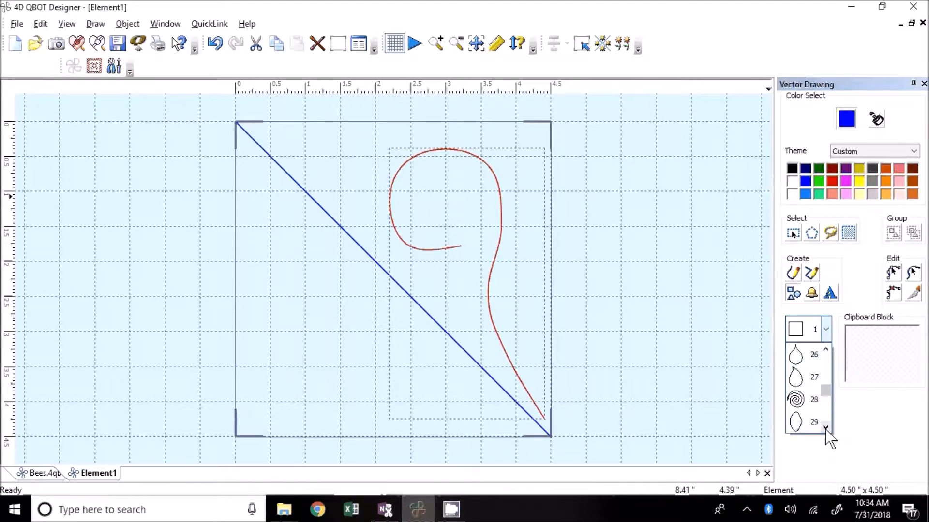
pyautogui.click(804, 378)
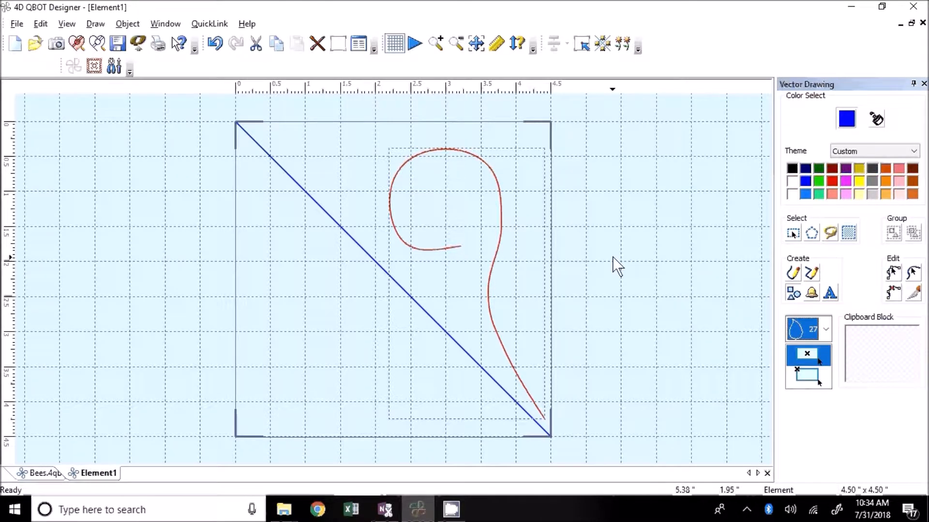
pyautogui.moveTo(582, 216); pyautogui.dragTo(605, 251)
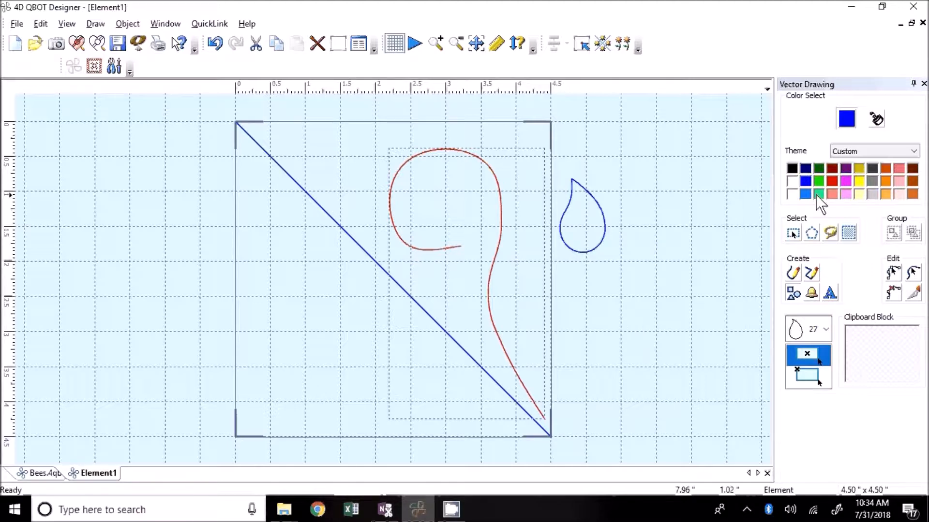
# Rotate the teardrop point-down, lengthen it to about 1.5 inches, and place its tip on the red curve's tail.
pyautogui.click(793, 234)
pyautogui.click(601, 229)
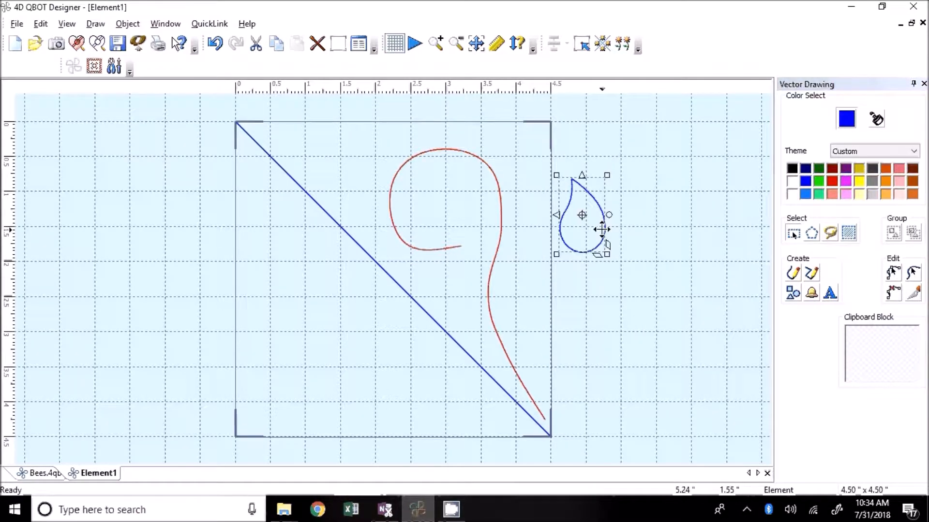
pyautogui.moveTo(609, 214); pyautogui.dragTo(540, 349)
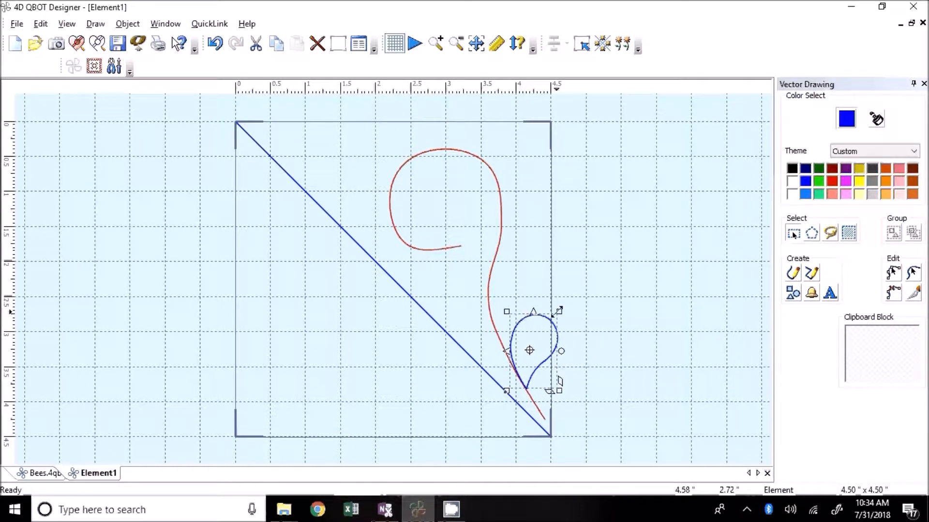
pyautogui.moveTo(558, 311)
pyautogui.mouseDown()
pyautogui.moveTo(550, 290)
pyautogui.moveTo(578, 300)
pyautogui.moveTo(545, 306)
pyautogui.moveTo(564, 325)
pyautogui.mouseUp()
pyautogui.moveTo(570, 280); pyautogui.dragTo(548, 258)
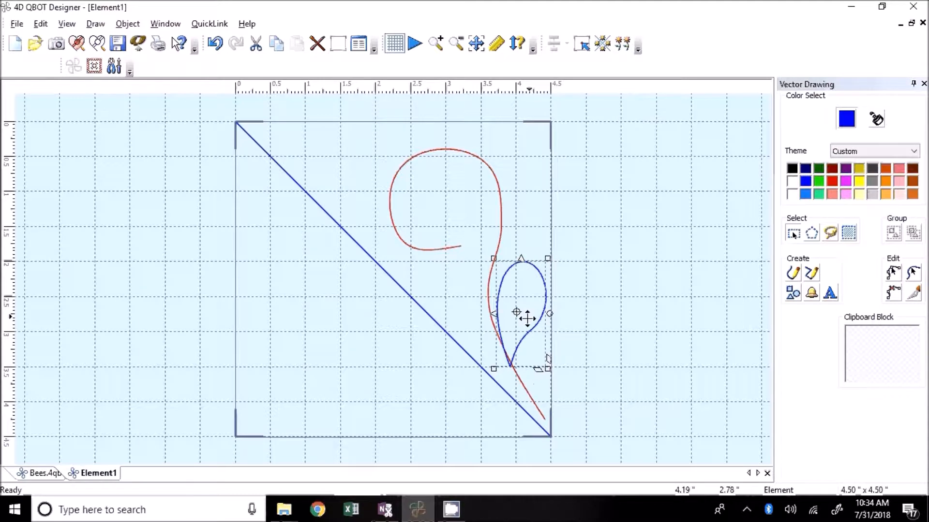
pyautogui.moveTo(508, 367); pyautogui.dragTo(545, 347)
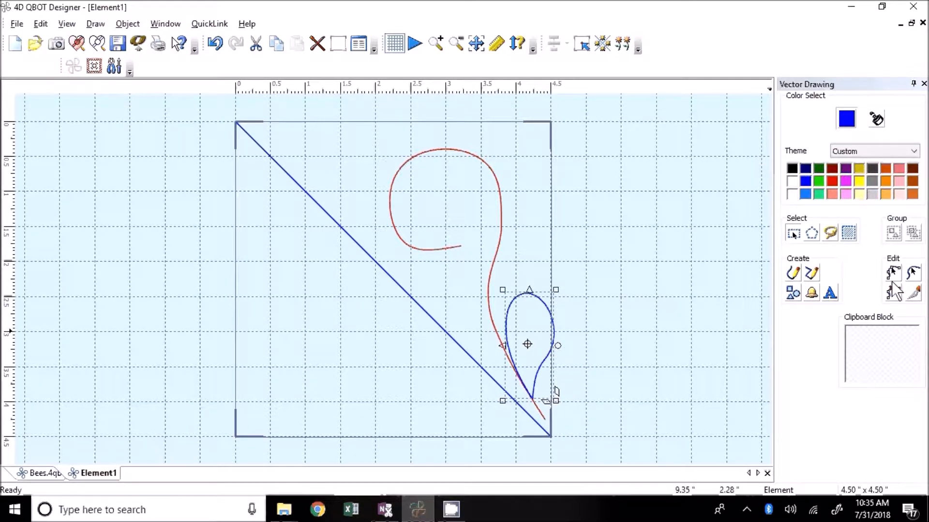
# Simplify the teardrop by deleting roughly every second node around its outline.
pyautogui.click(892, 274)
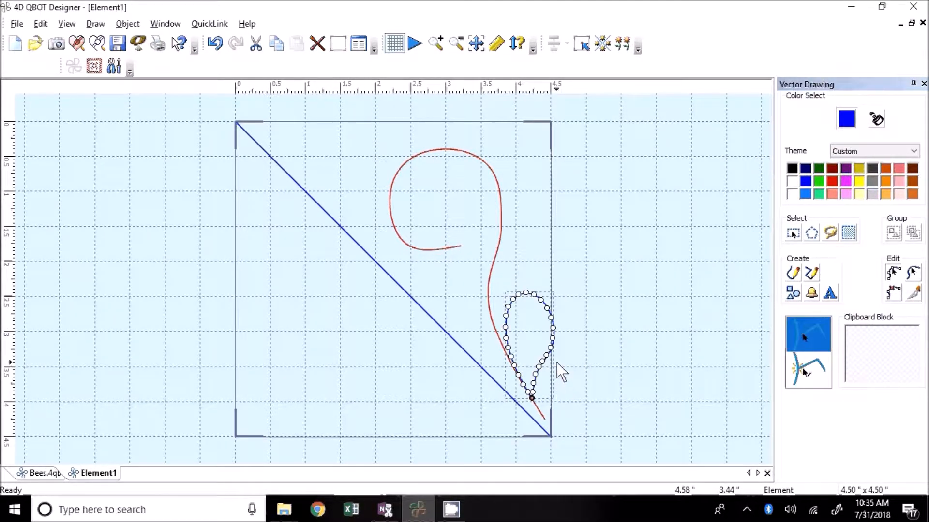
pyautogui.scroll(1, 558, 361)
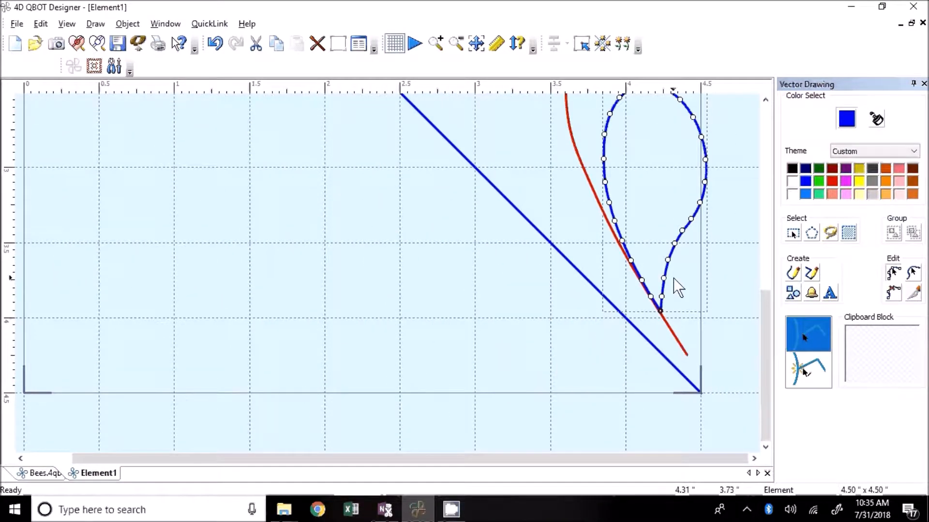
pyautogui.scroll(1, 676, 285)
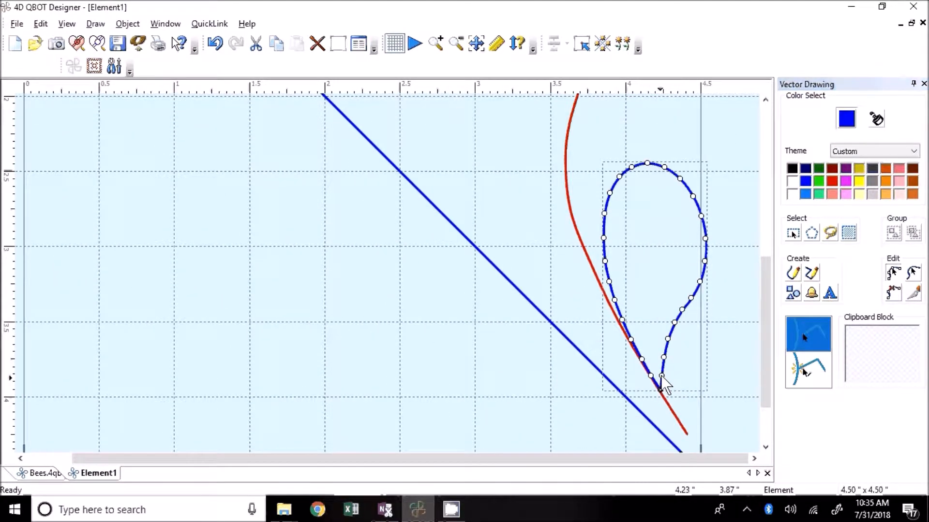
pyautogui.click(892, 293)
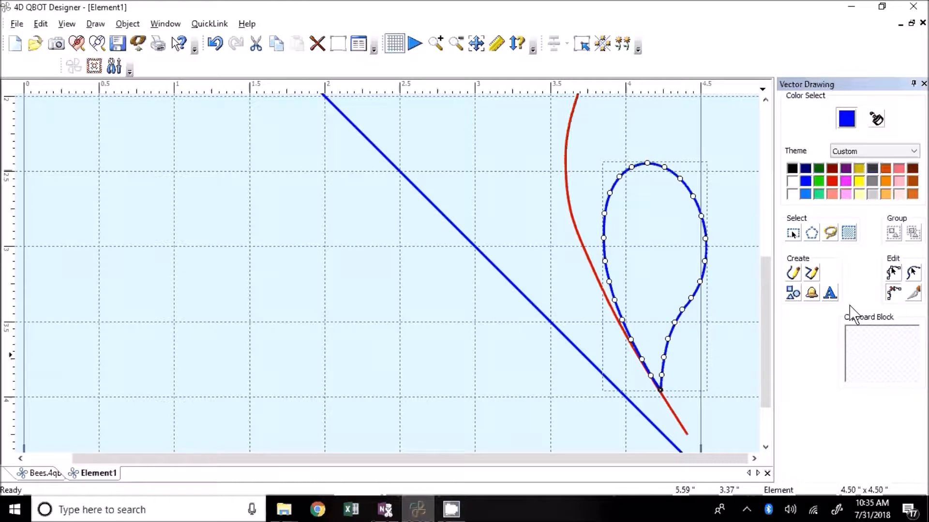
pyautogui.click(662, 376)
pyautogui.click(663, 357)
pyautogui.click(675, 322)
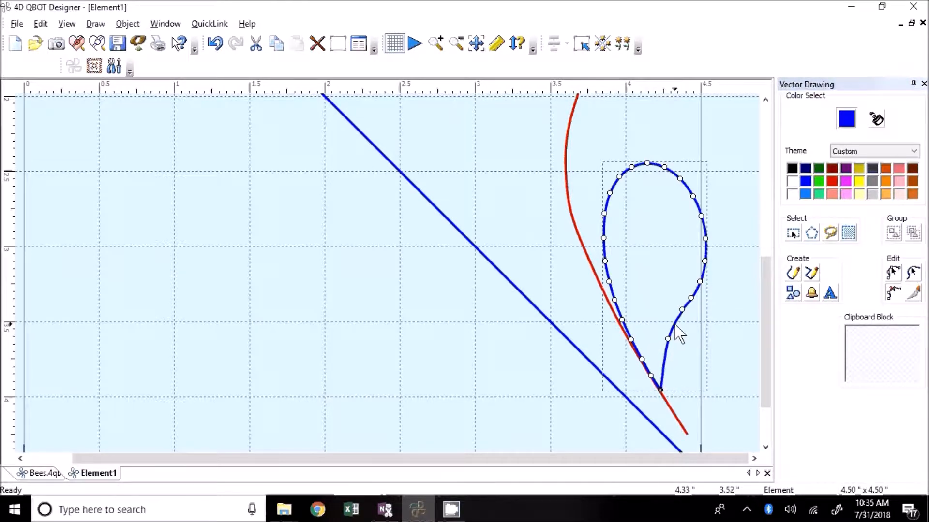
pyautogui.click(682, 309)
pyautogui.click(699, 281)
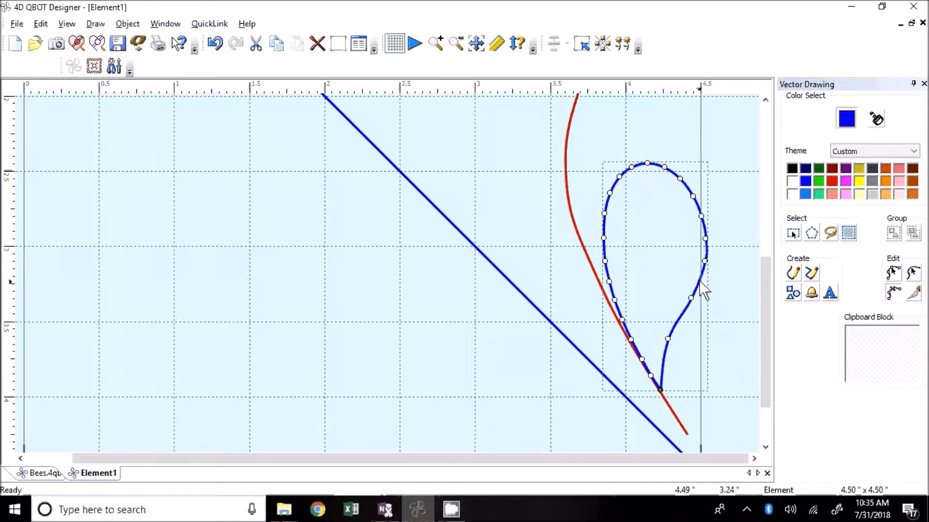
pyautogui.click(704, 261)
pyautogui.click(701, 216)
pyautogui.click(693, 196)
pyautogui.click(680, 179)
pyautogui.click(664, 167)
pyautogui.click(647, 163)
pyautogui.click(619, 177)
pyautogui.click(609, 193)
pyautogui.click(603, 238)
pyautogui.click(604, 262)
pyautogui.click(614, 300)
pyautogui.click(623, 320)
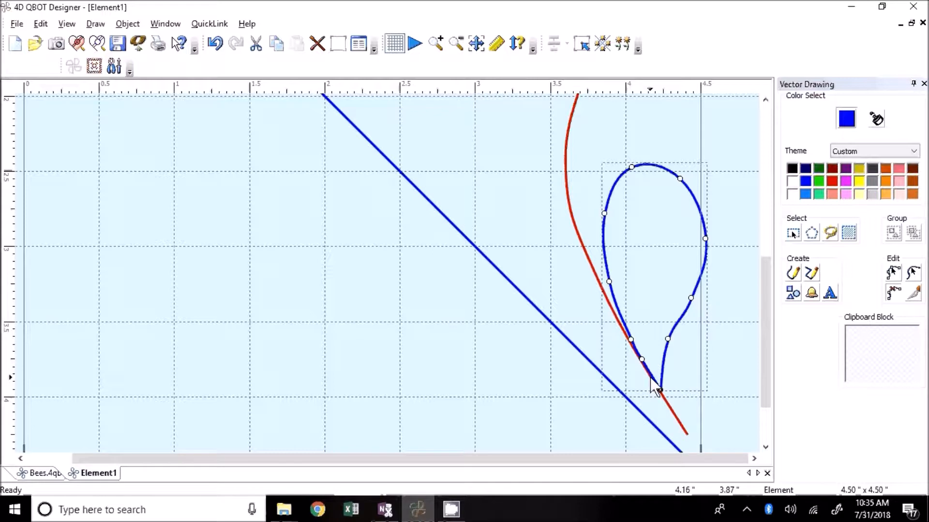
pyautogui.click(641, 358)
# Separate the teardrop's two end points at the tip, extend one down the red curve's tail, and reverse the teardrop's path.
pyautogui.click(893, 273)
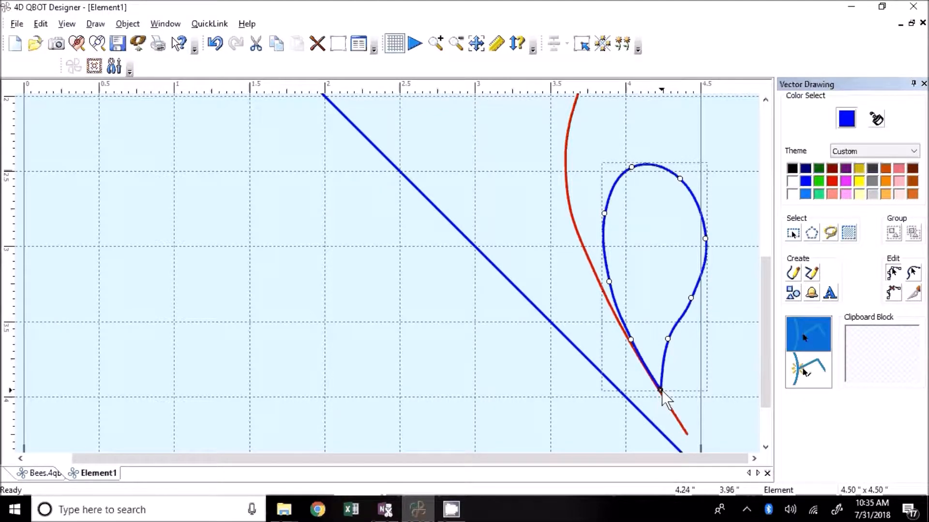
pyautogui.moveTo(661, 390); pyautogui.dragTo(672, 410)
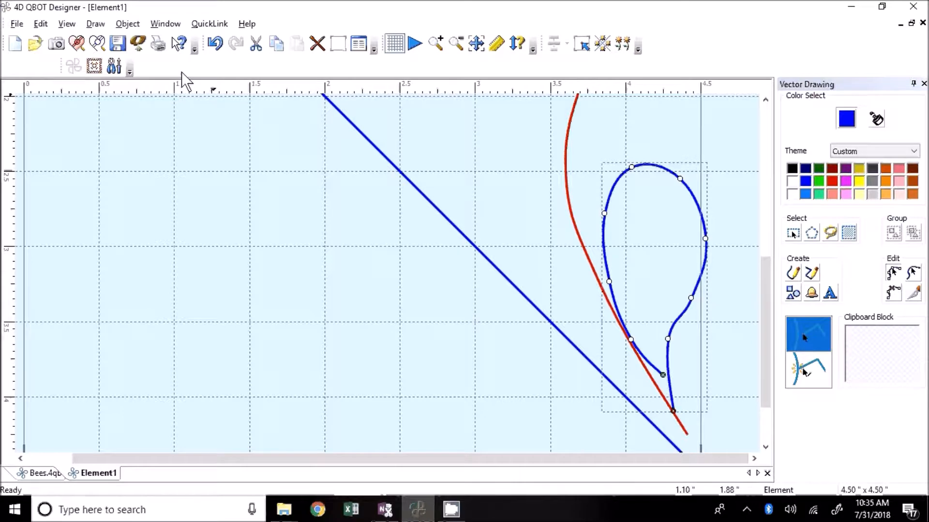
pyautogui.click(113, 27)
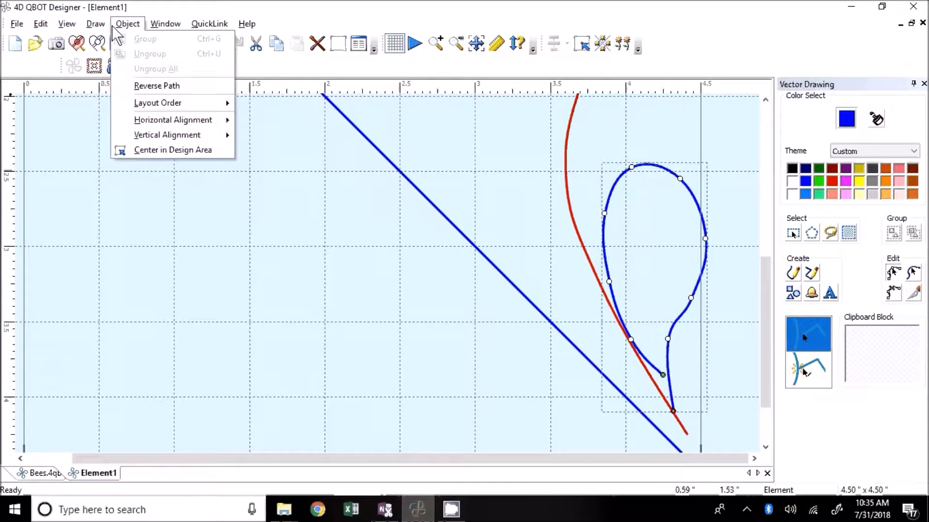
pyautogui.click(138, 86)
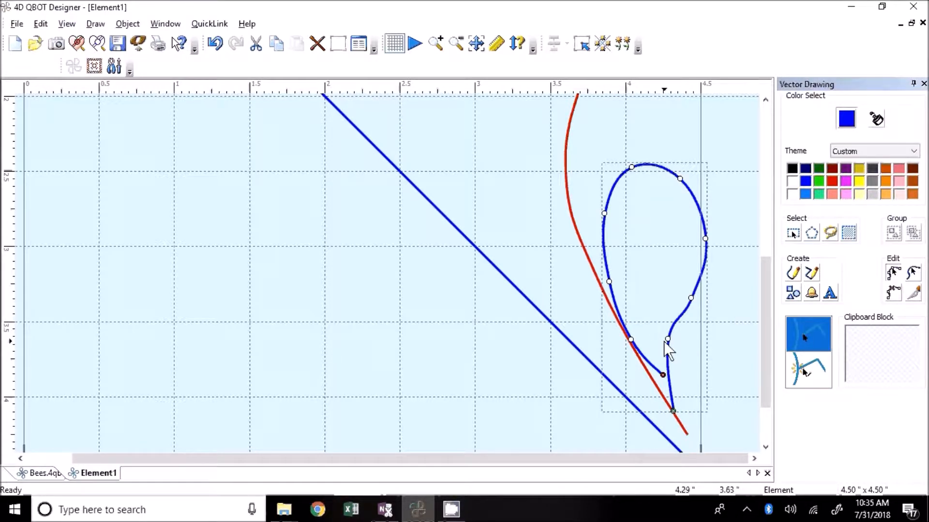
# Reshape the teardrop's right side so it stays inside the block edge, narrows toward the tip and rounds out at the top.
pyautogui.moveTo(666, 340); pyautogui.dragTo(666, 363)
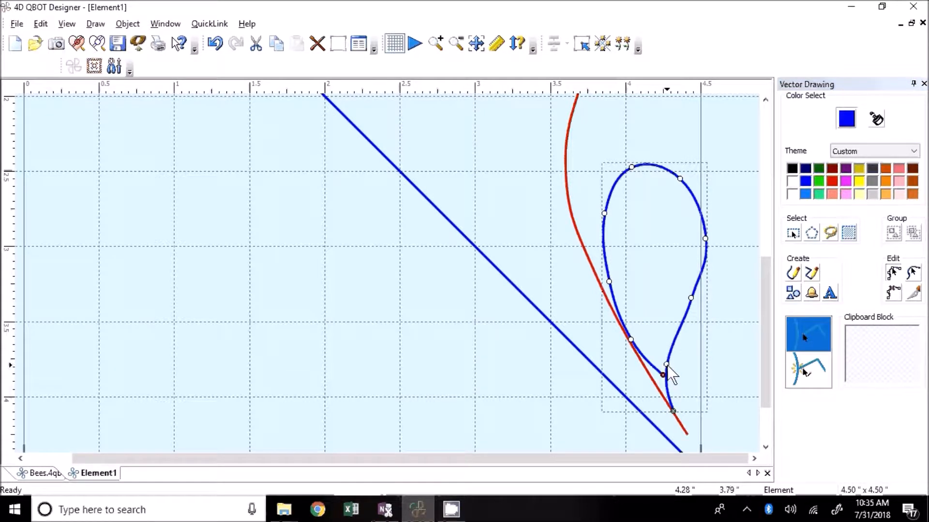
pyautogui.moveTo(690, 298)
pyautogui.mouseDown()
pyautogui.moveTo(693, 318)
pyautogui.moveTo(690, 308)
pyautogui.mouseUp()
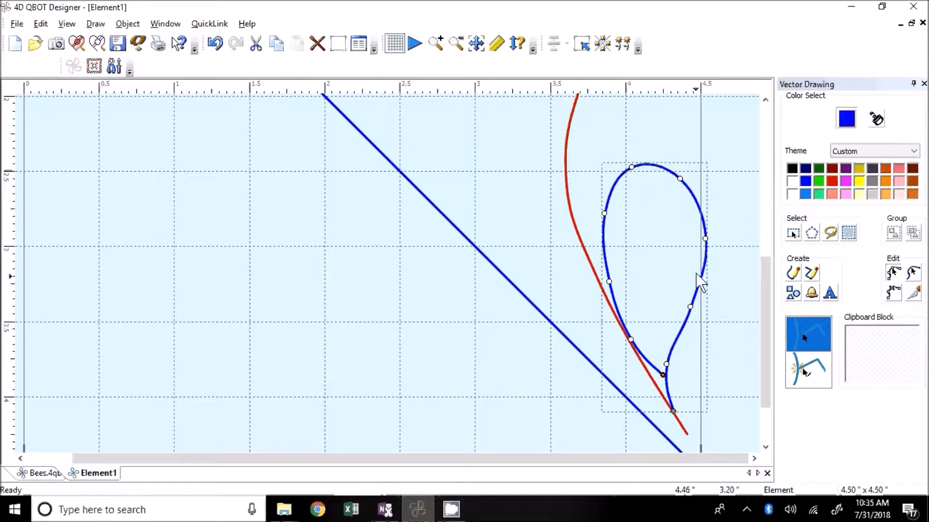
pyautogui.moveTo(705, 239); pyautogui.dragTo(699, 236)
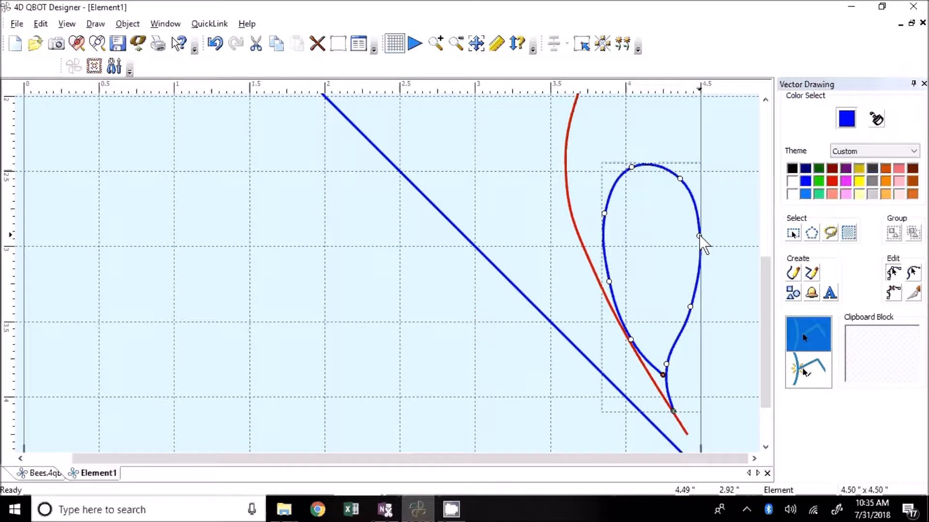
pyautogui.moveTo(690, 307); pyautogui.dragTo(680, 288)
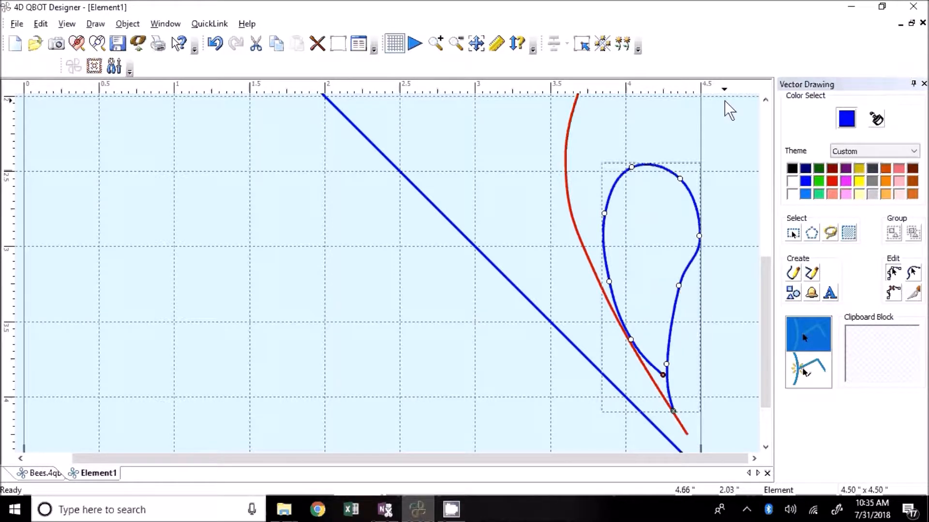
pyautogui.moveTo(699, 236); pyautogui.dragTo(696, 225)
pyautogui.moveTo(680, 178); pyautogui.dragTo(682, 172)
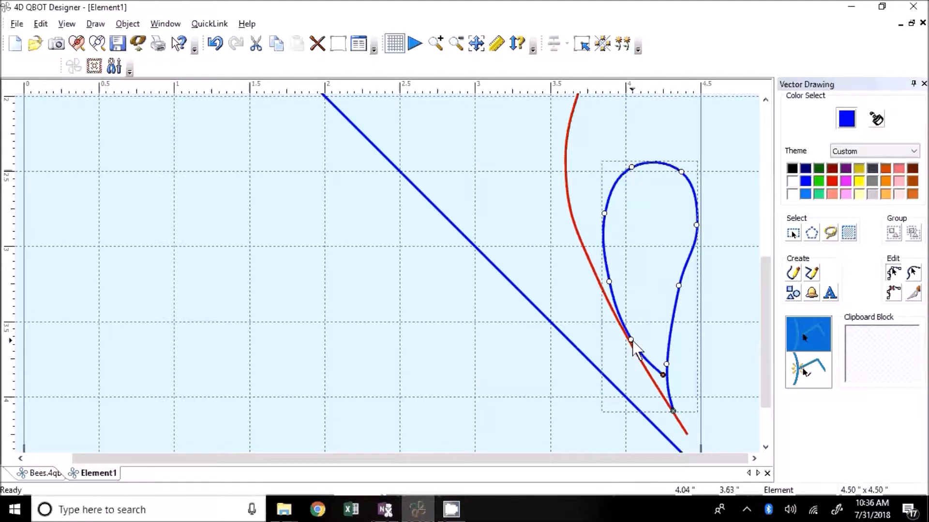
# Bring the teardrop's left end point onto the red curve's tail, pull its left side inward and round out its top.
pyautogui.moveTo(664, 377); pyautogui.dragTo(666, 402)
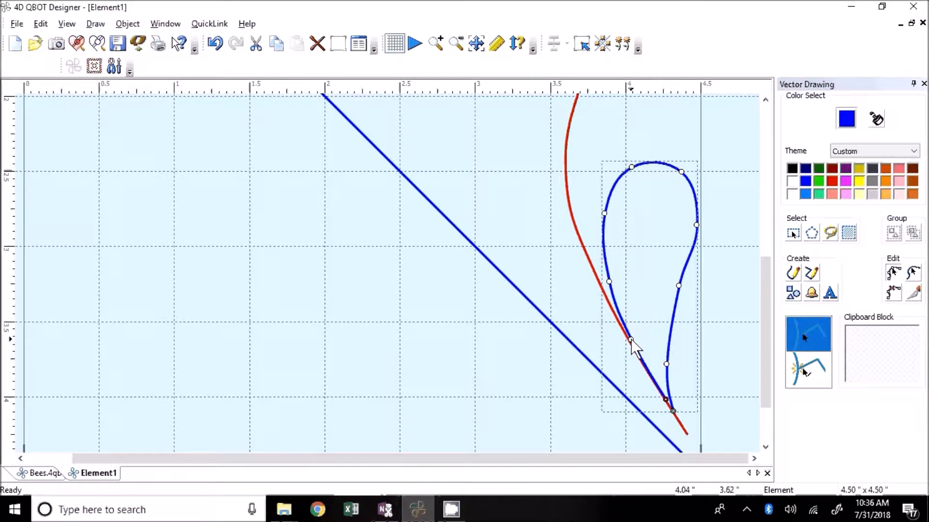
pyautogui.moveTo(631, 339); pyautogui.dragTo(629, 329)
pyautogui.moveTo(609, 281); pyautogui.dragTo(617, 265)
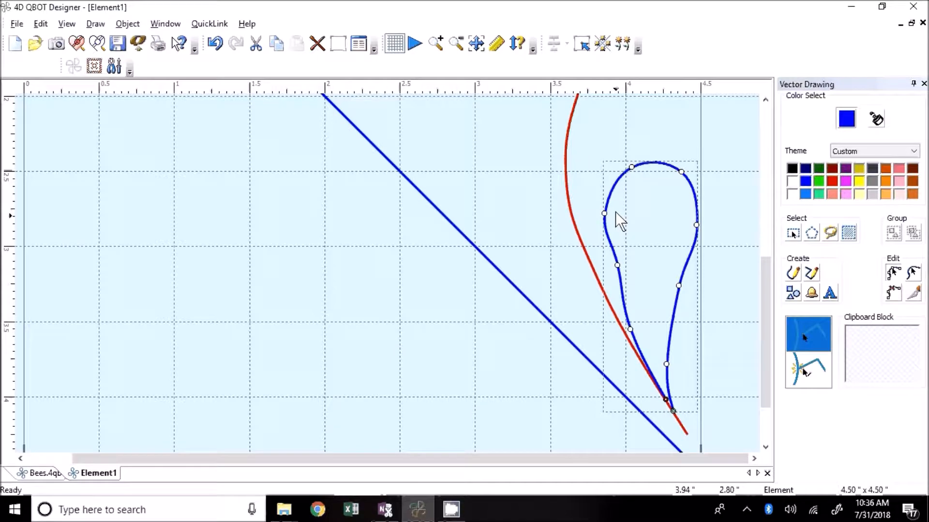
pyautogui.moveTo(604, 207); pyautogui.dragTo(615, 196)
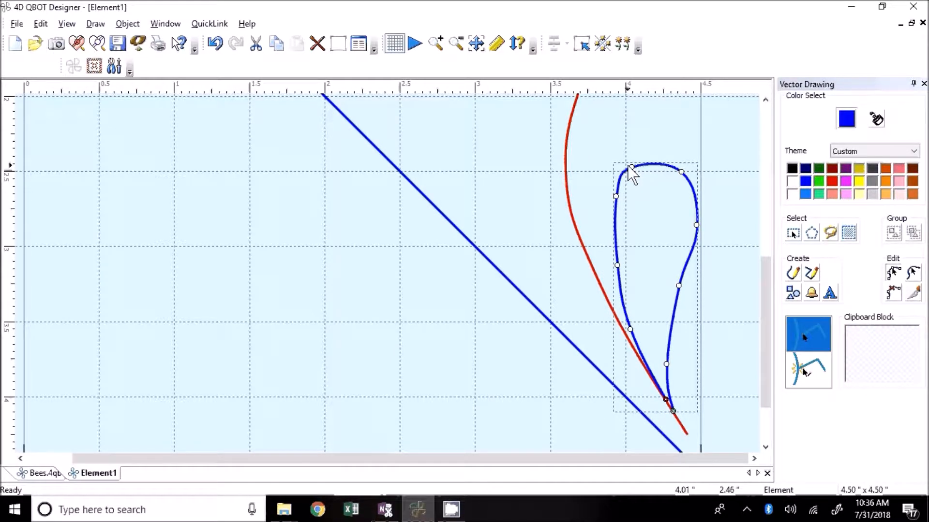
pyautogui.moveTo(631, 167); pyautogui.dragTo(687, 170)
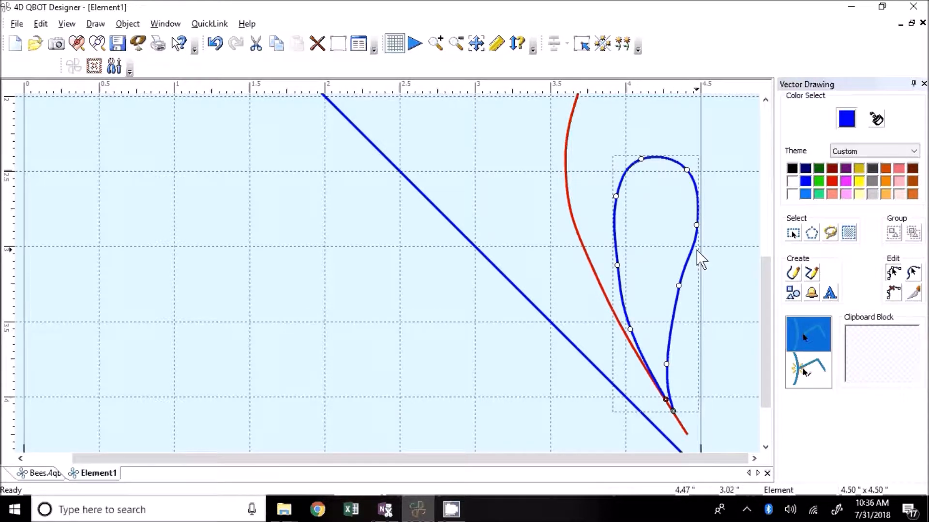
# Curve the teardrop's lower right side inward so it narrows toward the tip while its upper part stays full.
pyautogui.moveTo(678, 286); pyautogui.dragTo(661, 295)
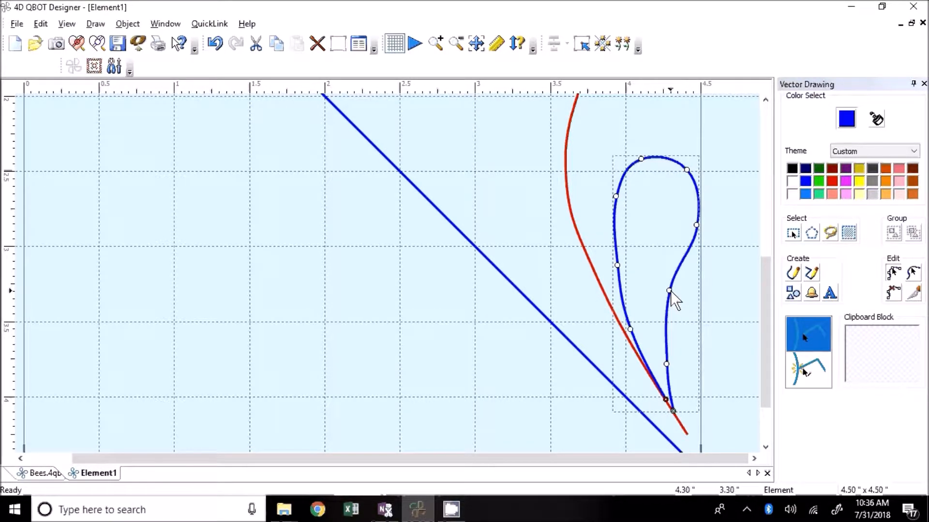
pyautogui.moveTo(665, 363)
pyautogui.mouseDown()
pyautogui.moveTo(666, 377)
pyautogui.moveTo(660, 374)
pyautogui.mouseUp()
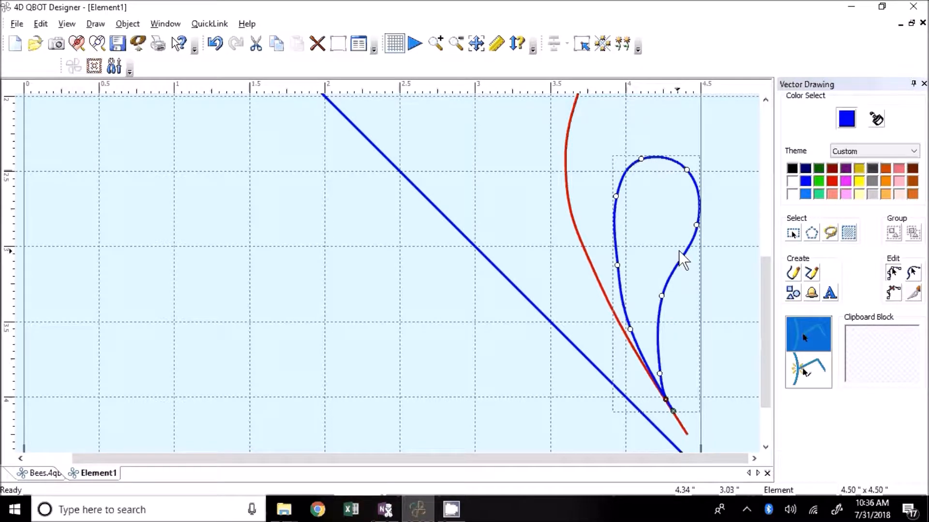
pyautogui.moveTo(696, 225); pyautogui.dragTo(697, 228)
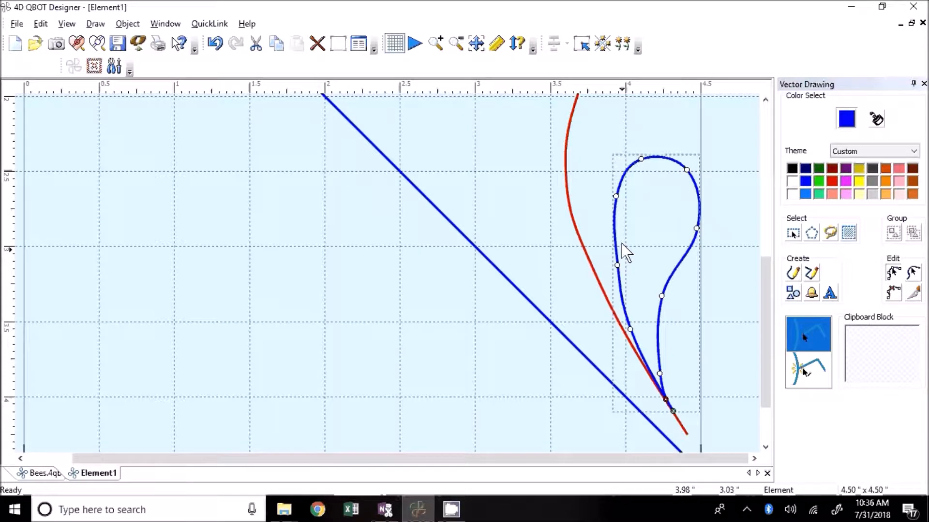
# Smooth the teardrop's upper-left shoulder and left side into an even curve running down to the tip.
pyautogui.moveTo(641, 159); pyautogui.dragTo(639, 164)
pyautogui.moveTo(615, 196); pyautogui.dragTo(614, 206)
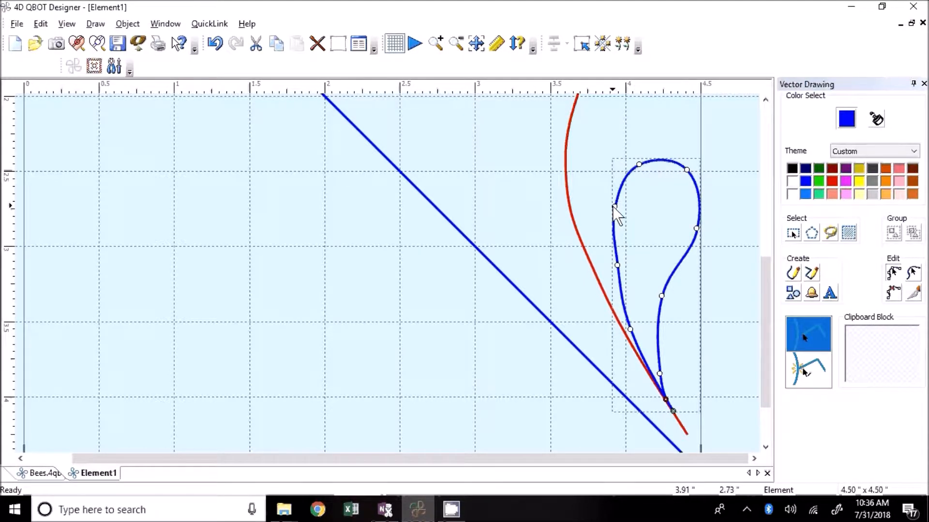
pyautogui.moveTo(617, 265); pyautogui.dragTo(616, 278)
pyautogui.click(630, 341)
pyautogui.click(632, 336)
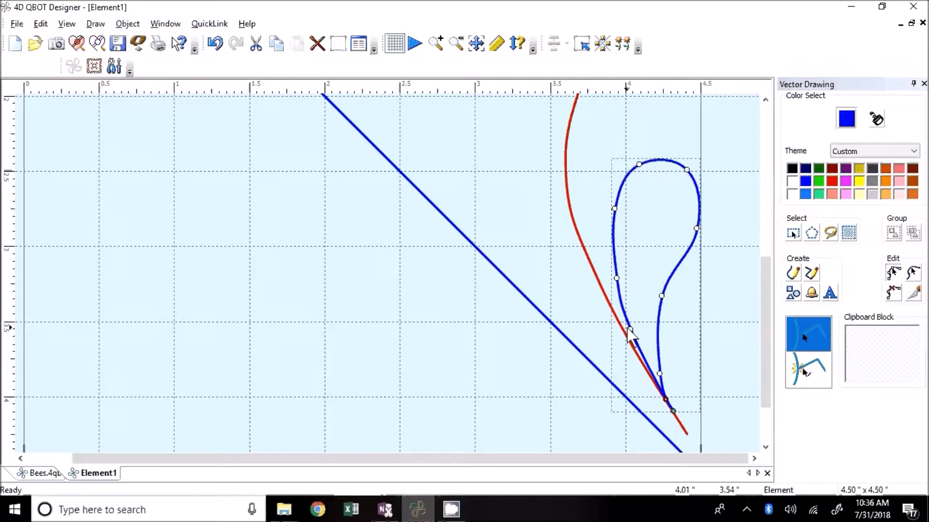
pyautogui.moveTo(632, 333); pyautogui.dragTo(636, 338)
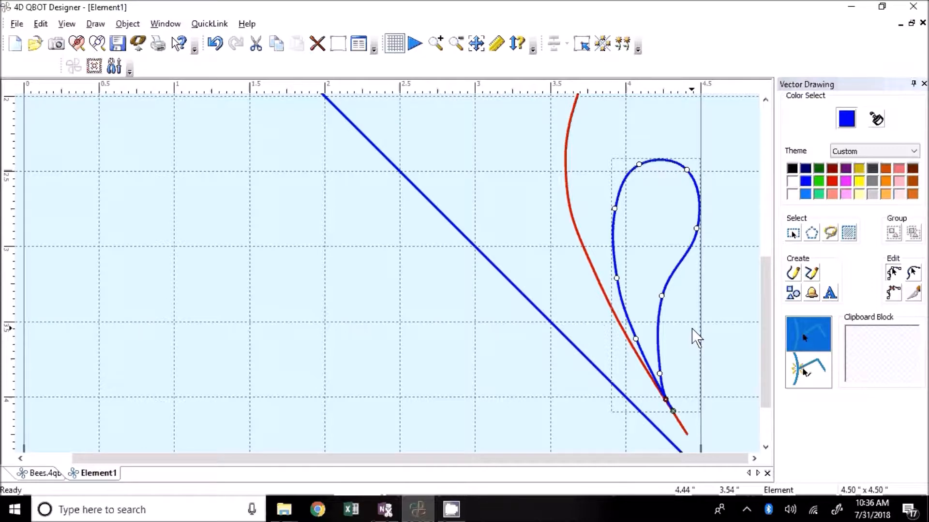
# Duplicate the teardrop, place the copy above the first along the red curve, and tilt it slightly clockwise.
pyautogui.hotkey('ctrl', 'c')
pyautogui.hotkey('ctrl', 'v')
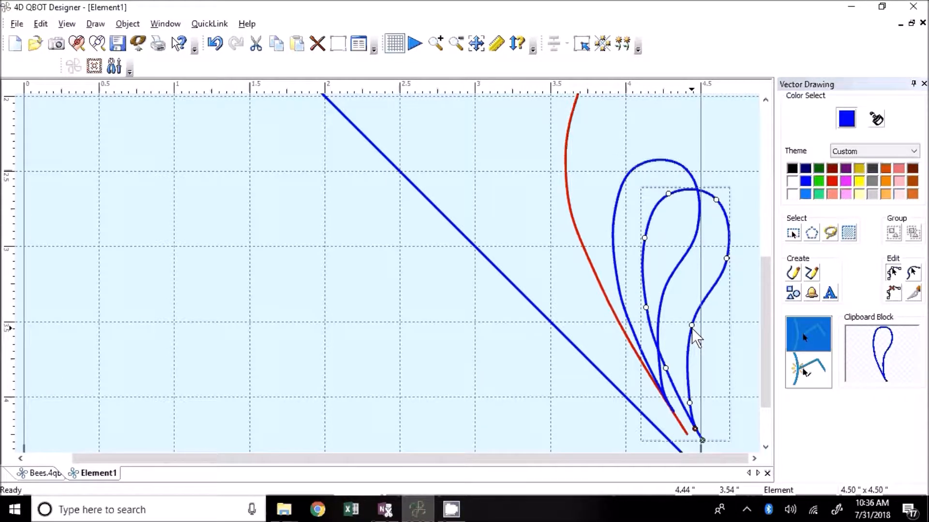
pyautogui.click(792, 234)
pyautogui.moveTo(705, 305); pyautogui.dragTo(599, 199)
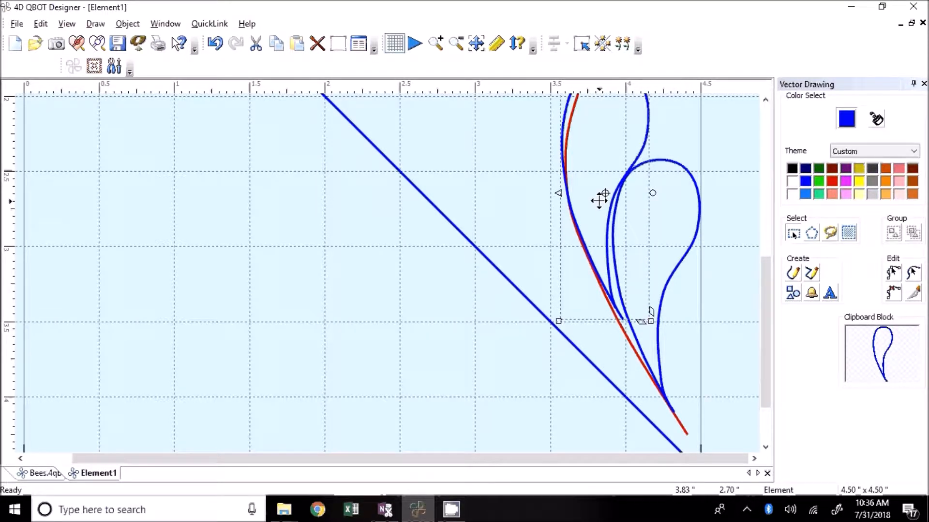
pyautogui.scroll(1, 602, 197)
pyautogui.scroll(3, 602, 197)
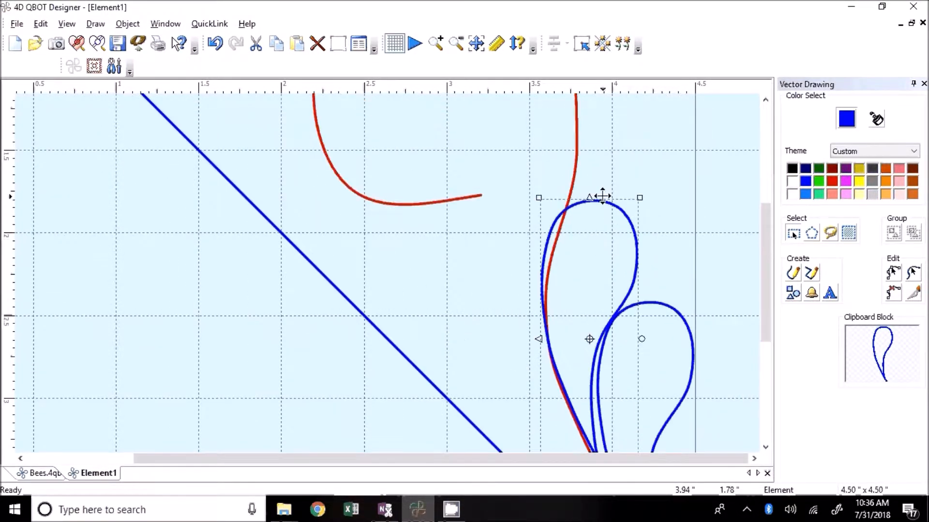
pyautogui.moveTo(641, 339); pyautogui.dragTo(612, 329)
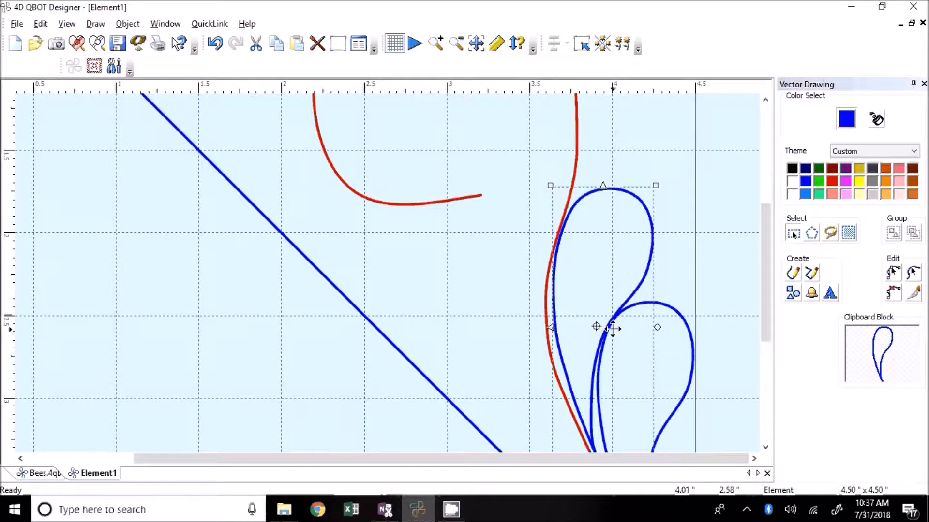
# Add a third teardrop above the second, tilt it clockwise toward the block's right edge, and nest it against the leaf below.
pyautogui.hotkey('ctrl', 'v')
pyautogui.moveTo(620, 338); pyautogui.dragTo(605, 169)
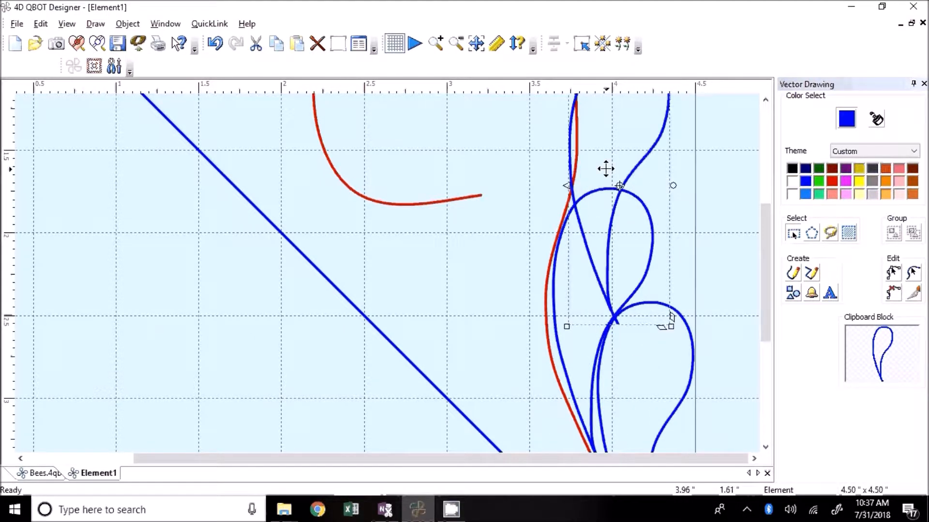
pyautogui.scroll(2, 576, 237)
pyautogui.moveTo(576, 260); pyautogui.dragTo(590, 208)
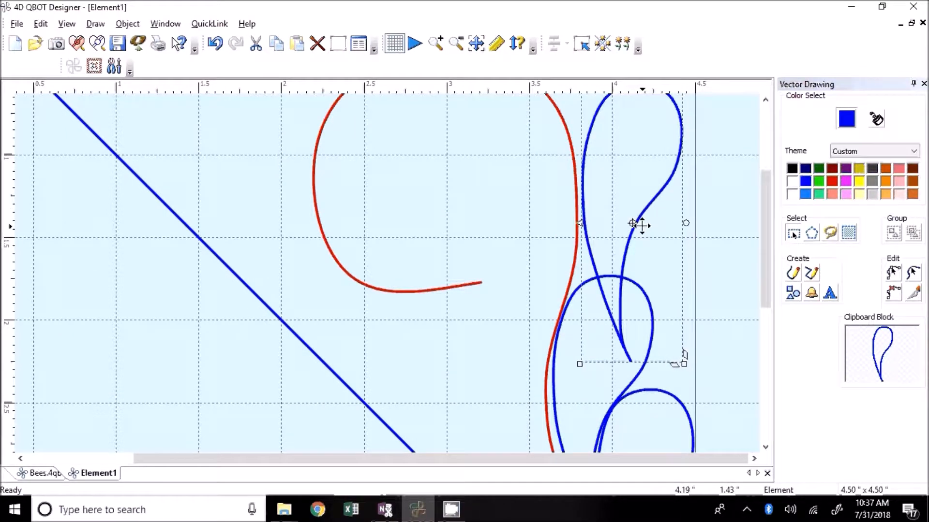
pyautogui.moveTo(684, 221); pyautogui.dragTo(679, 248)
pyautogui.moveTo(649, 203); pyautogui.dragTo(612, 243)
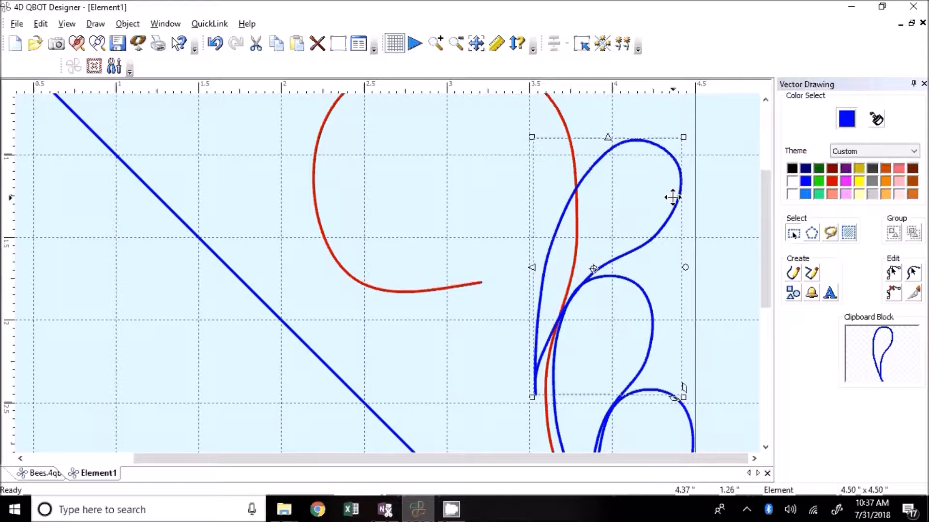
# Add a fourth teardrop near the block's upper-right corner, tilted clockwise and resting on the third leaf.
pyautogui.scroll(3, 672, 198)
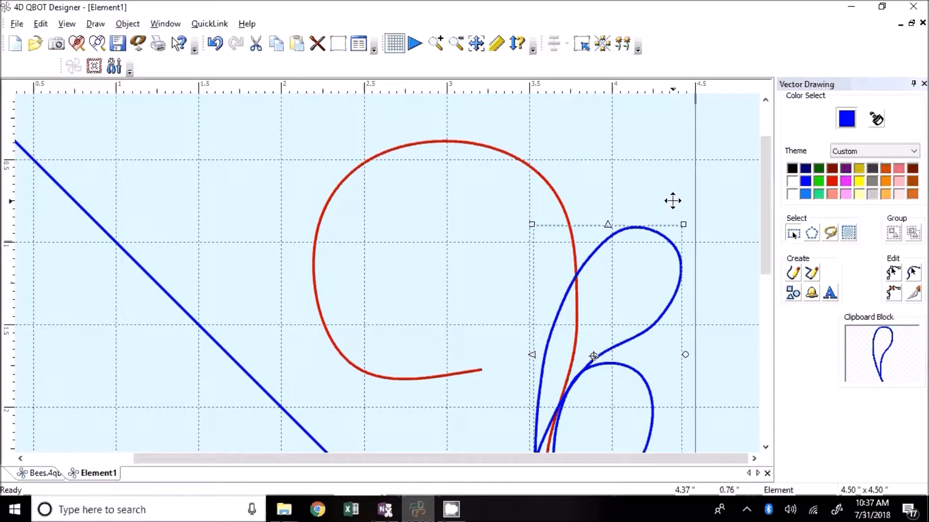
pyautogui.hotkey('ctrl', 'v')
pyautogui.moveTo(675, 439); pyautogui.dragTo(601, 92)
pyautogui.moveTo(649, 218); pyautogui.dragTo(654, 243)
pyautogui.moveTo(604, 204); pyautogui.dragTo(610, 220)
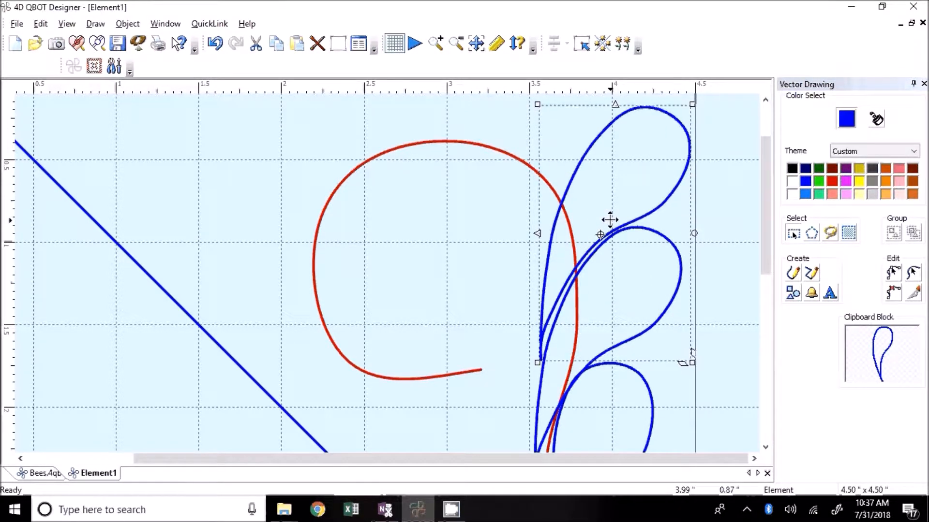
pyautogui.scroll(3, 610, 220)
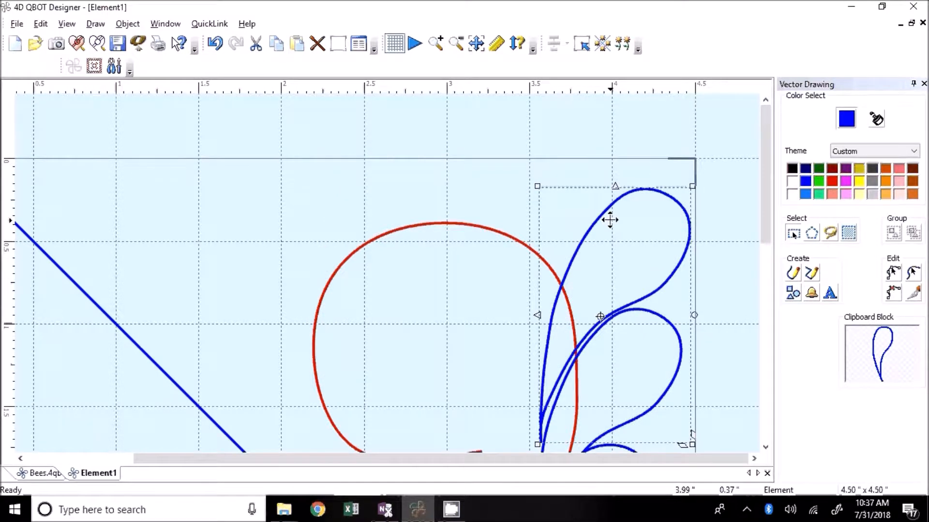
pyautogui.moveTo(610, 220); pyautogui.dragTo(609, 220)
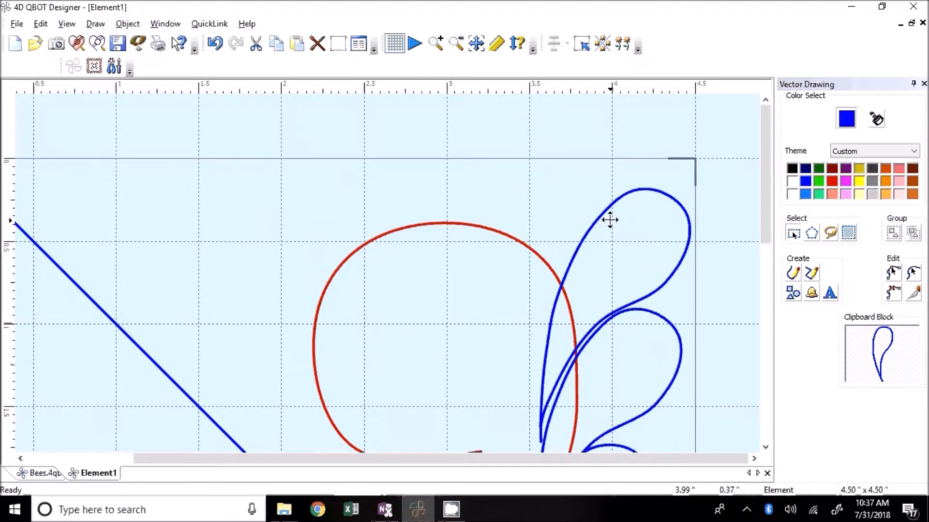
# Add a fifth teardrop beside the corner leaf, shrink it to about 1.2 inches tall, and fit it under the block's top edge.
pyautogui.scroll(-3, 610, 221)
pyautogui.moveTo(711, 348); pyautogui.dragTo(531, 109)
pyautogui.scroll(2, 572, 221)
pyautogui.moveTo(539, 276); pyautogui.dragTo(569, 111)
pyautogui.scroll(1, 551, 158)
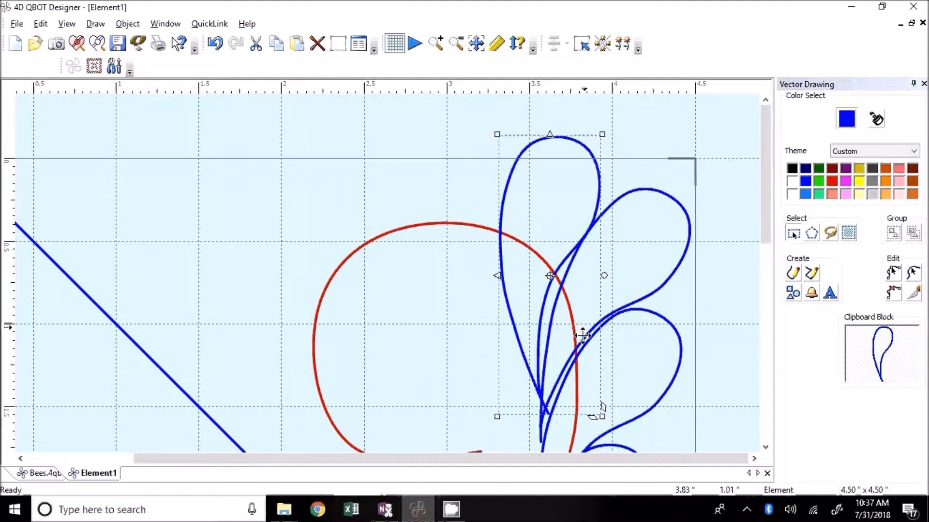
pyautogui.moveTo(495, 418); pyautogui.dragTo(507, 332)
pyautogui.moveTo(539, 202); pyautogui.dragTo(541, 227)
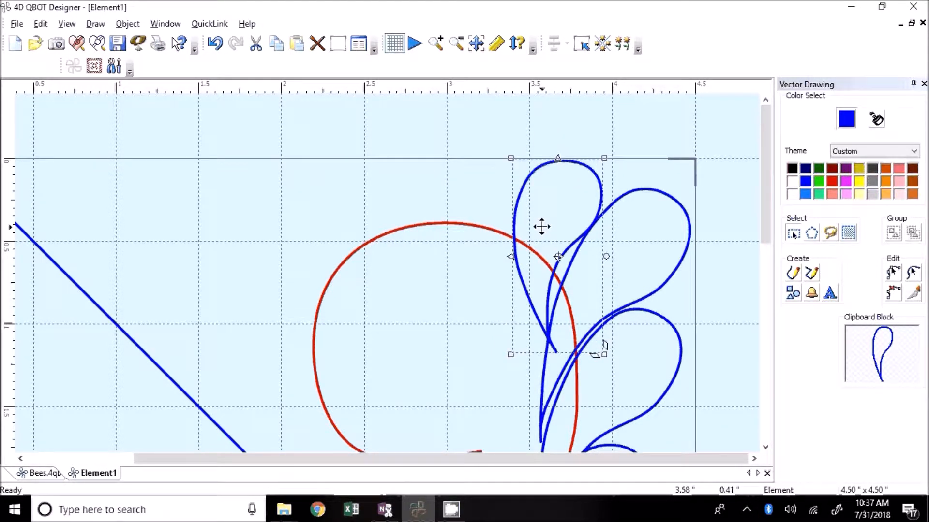
# Duplicate the shortened teardrop, tilt the copy counterclockwise, and place it to the left of the fifth leaf under the top edge.
pyautogui.hotkey('ctrl', 'c')
pyautogui.hotkey('ctrl', 'v')
pyautogui.moveTo(601, 249); pyautogui.dragTo(478, 216)
pyautogui.moveTo(515, 257); pyautogui.dragTo(488, 274)
# Duplicate the sixth teardrop, place the copy to its left under the top edge, and rotate it further counterclockwise.
pyautogui.hotkey('ctrl', 'c')
pyautogui.hotkey('ctrl', 'v')
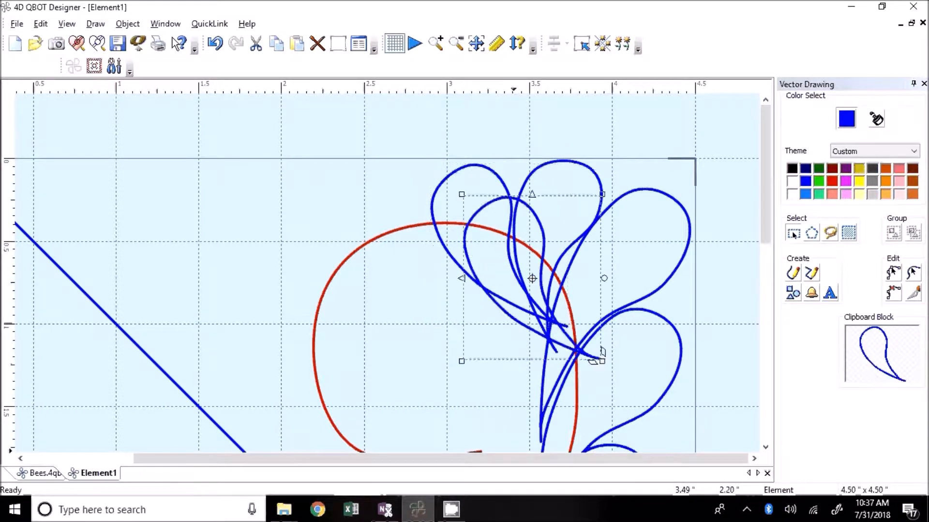
pyautogui.moveTo(387, 248); pyautogui.dragTo(363, 249)
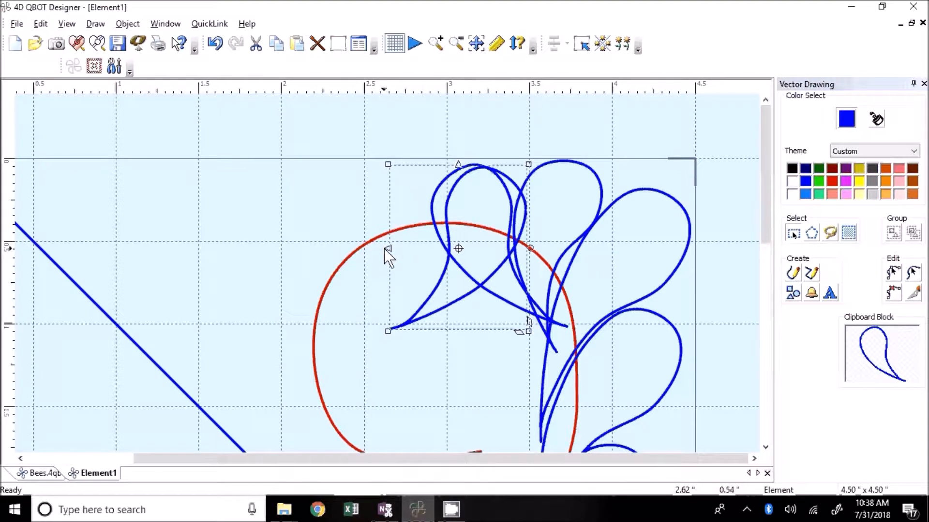
pyautogui.click(388, 248)
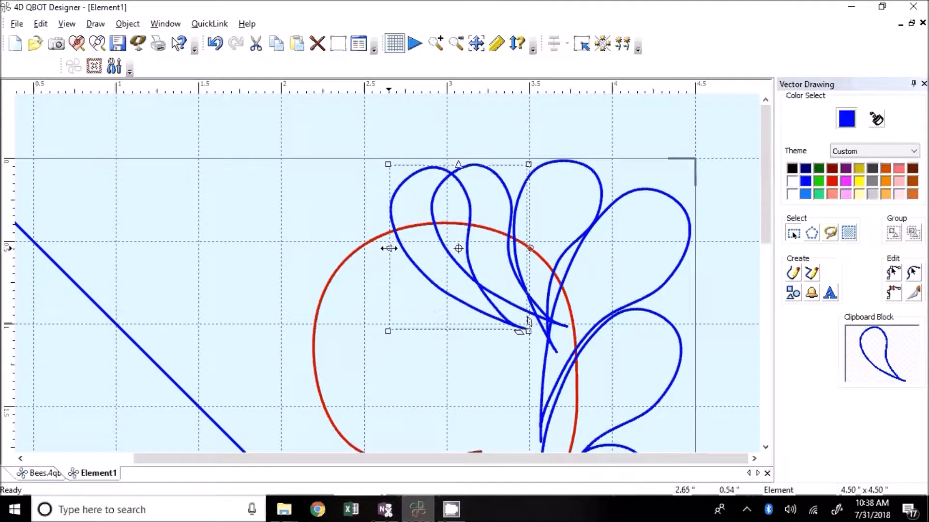
pyautogui.moveTo(435, 242); pyautogui.dragTo(378, 236)
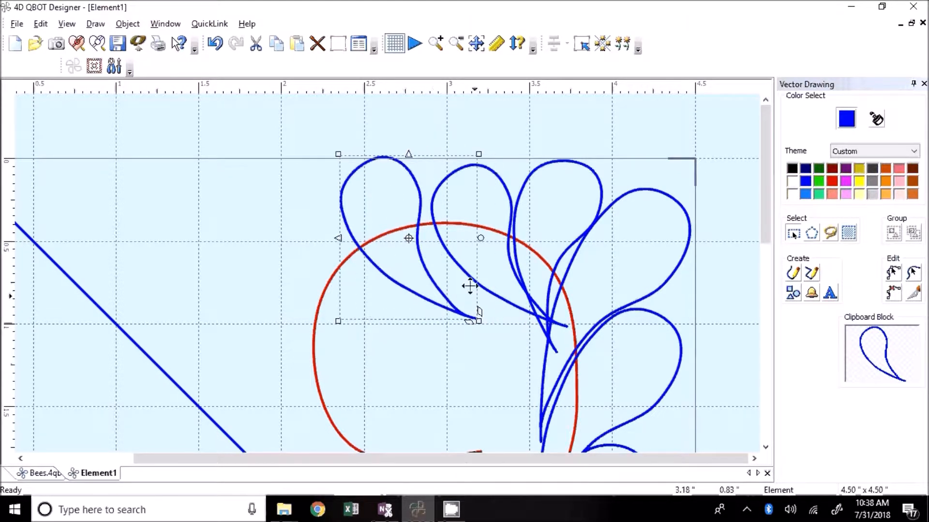
pyautogui.moveTo(480, 239); pyautogui.dragTo(481, 221)
pyautogui.moveTo(414, 266)
pyautogui.mouseDown()
pyautogui.moveTo(423, 259)
pyautogui.moveTo(431, 268)
pyautogui.moveTo(422, 266)
pyautogui.mouseUp()
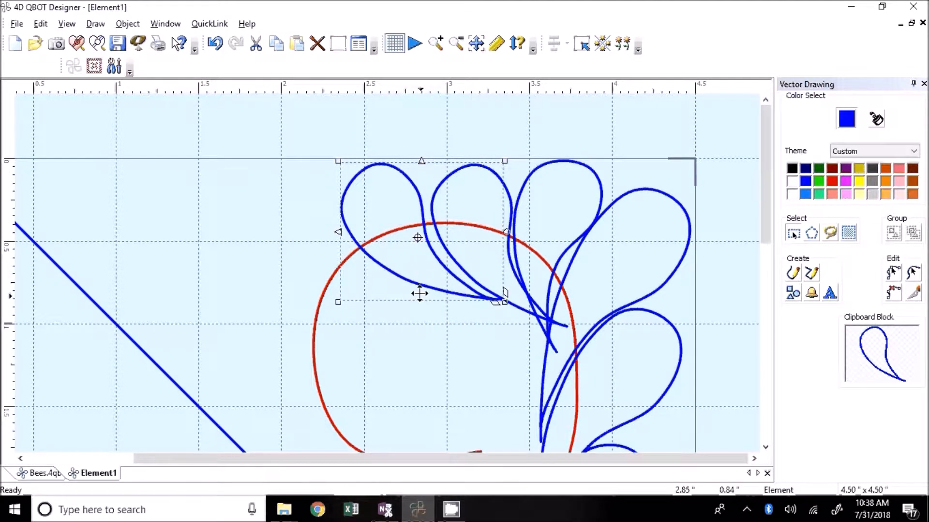
# Shrink the red curve to about 1.9 by 3.5 inches and move it so it passes beneath the leaves and ends at the lower-right corner.
pyautogui.scroll(-5, 477, 213)
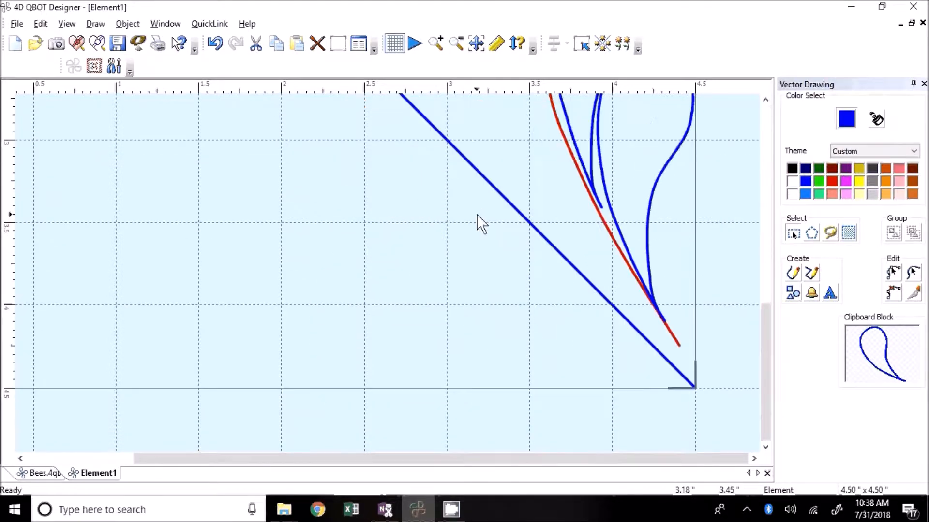
pyautogui.scroll(3, 477, 214)
pyautogui.scroll(-5, 476, 214)
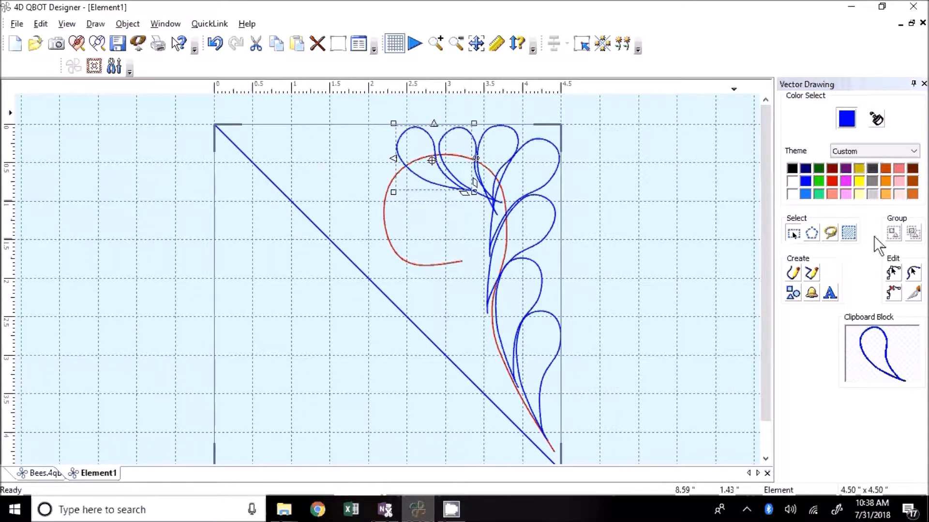
pyautogui.click(794, 234)
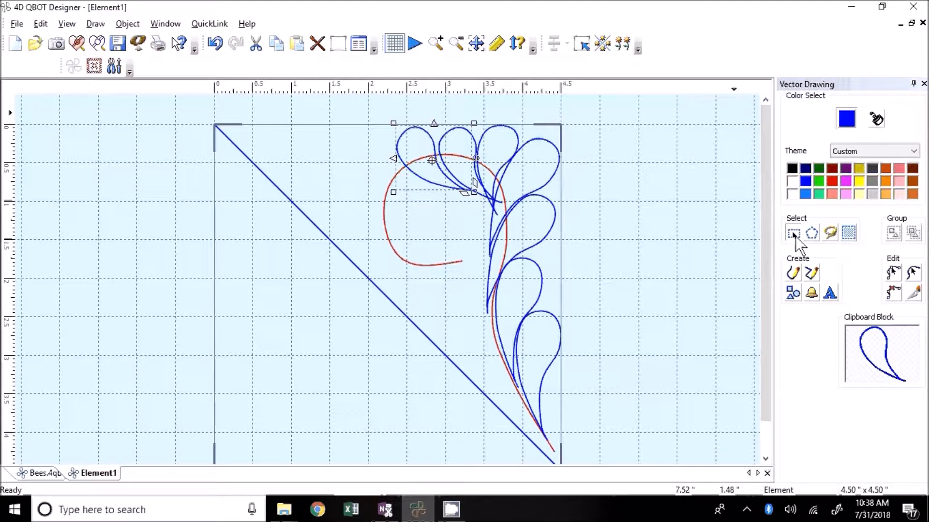
pyautogui.click(444, 265)
pyautogui.moveTo(557, 152); pyautogui.dragTo(538, 180)
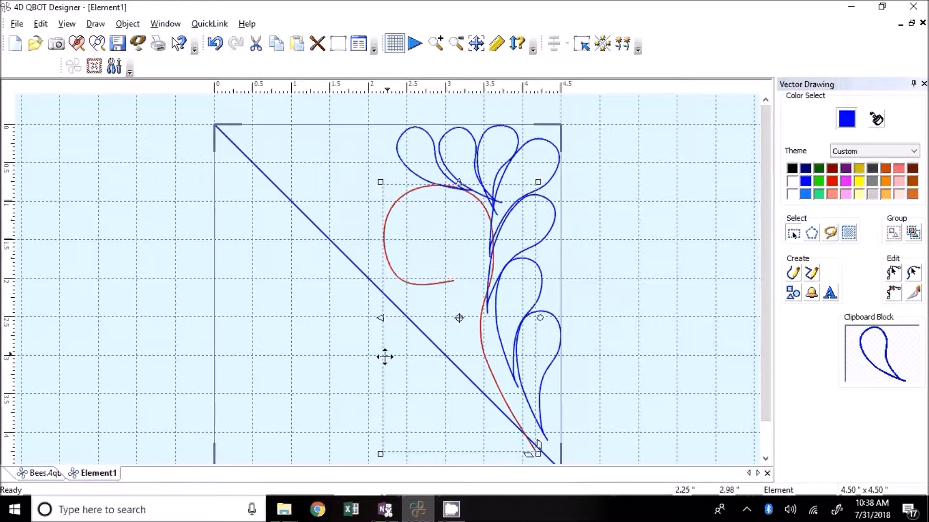
pyautogui.moveTo(381, 453); pyautogui.dragTo(392, 456)
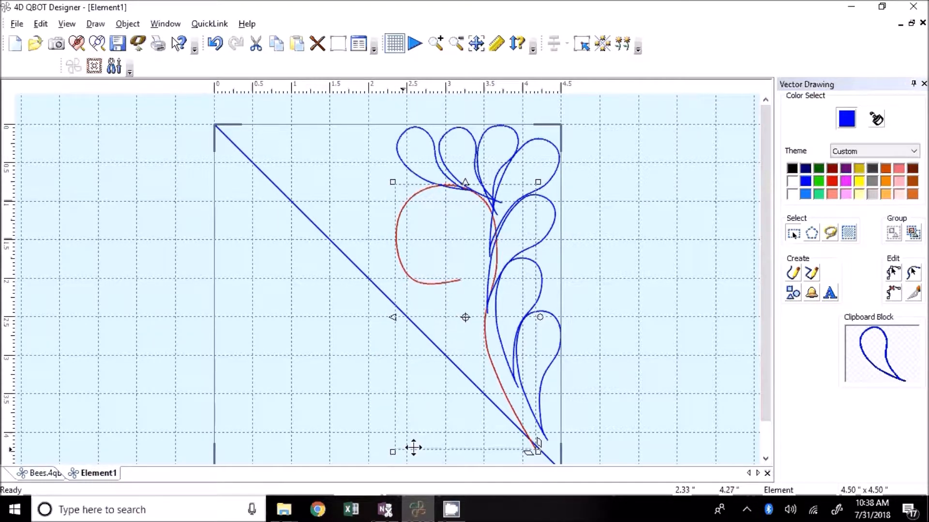
pyautogui.moveTo(473, 369); pyautogui.dragTo(484, 374)
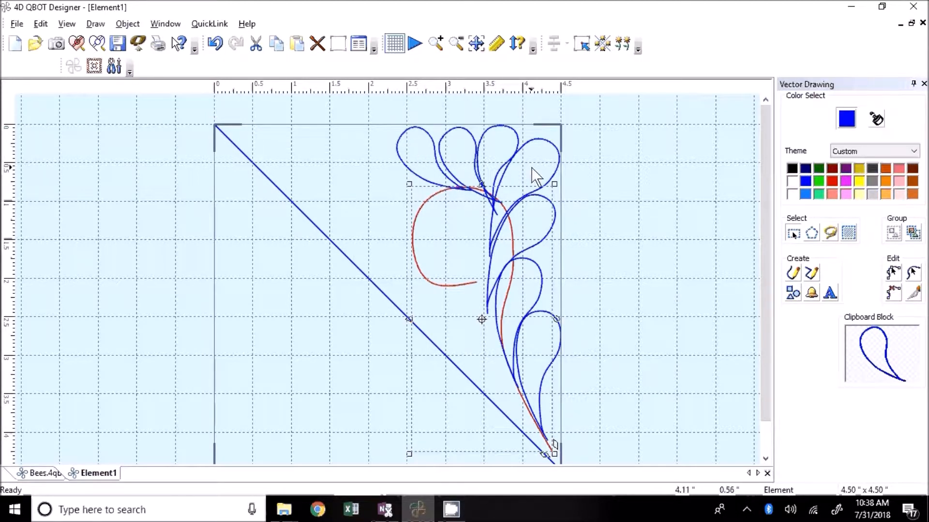
# Duplicate the leaf in the block's upper-right corner, rotate the copy counterclockwise, and place it leftmost in the row under the top edge.
pyautogui.click(546, 144)
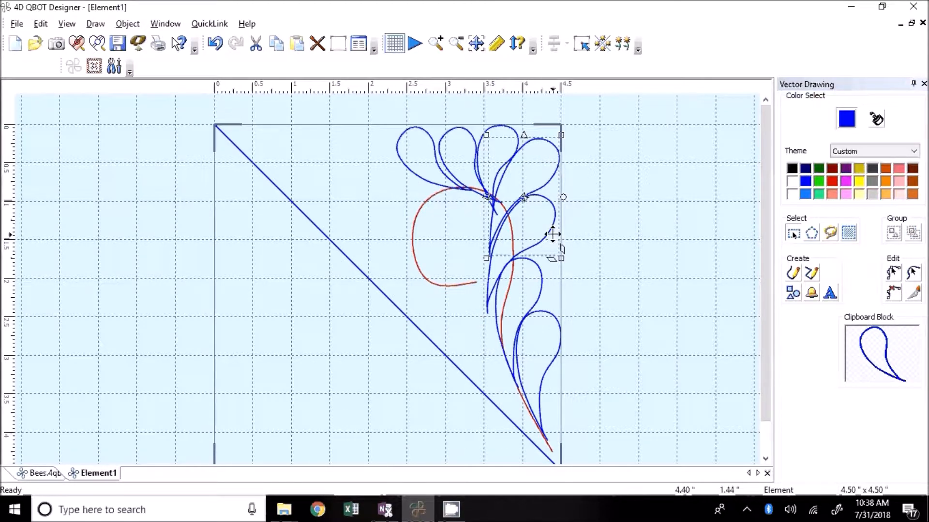
pyautogui.hotkey('ctrl', 'c')
pyautogui.hotkey('ctrl', 'v')
pyautogui.moveTo(552, 238); pyautogui.dragTo(340, 154)
pyautogui.moveTo(331, 207); pyautogui.dragTo(383, 164)
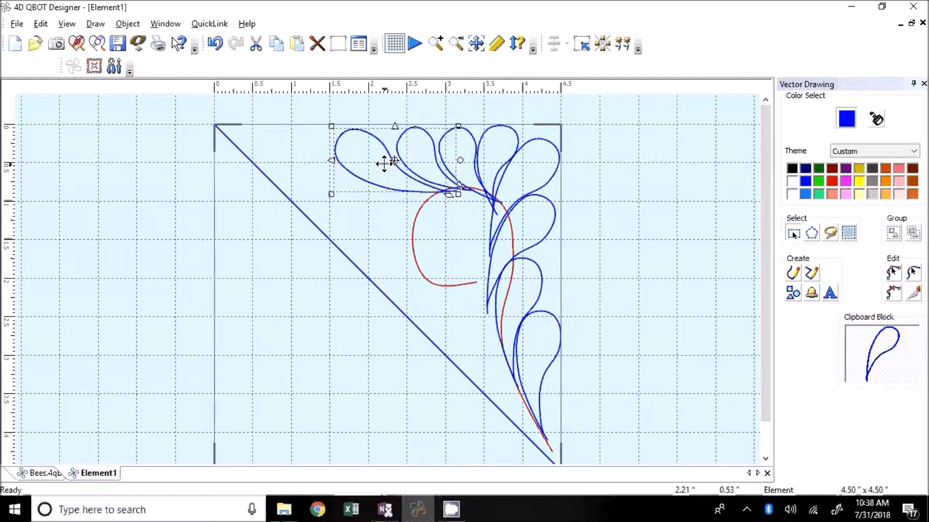
# Duplicate the leftmost top-edge leaf, place the copy below it, rotate it further counterclockwise, and enlarge it to about 2.1 inches wide.
pyautogui.hotkey('ctrl', 'c')
pyautogui.hotkey('ctrl', 'v')
pyautogui.moveTo(386, 184); pyautogui.dragTo(323, 205)
pyautogui.moveTo(414, 214); pyautogui.dragTo(422, 170)
pyautogui.moveTo(382, 204); pyautogui.dragTo(407, 195)
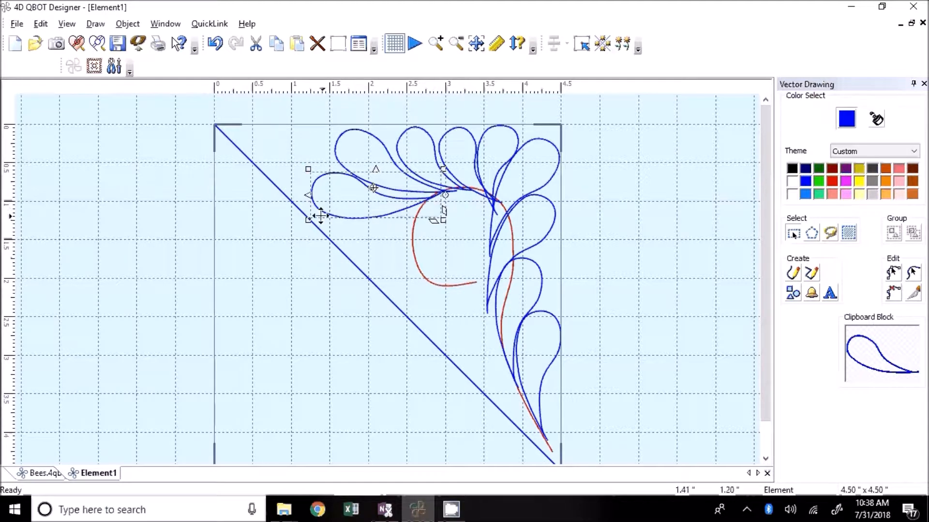
pyautogui.moveTo(308, 221); pyautogui.dragTo(282, 236)
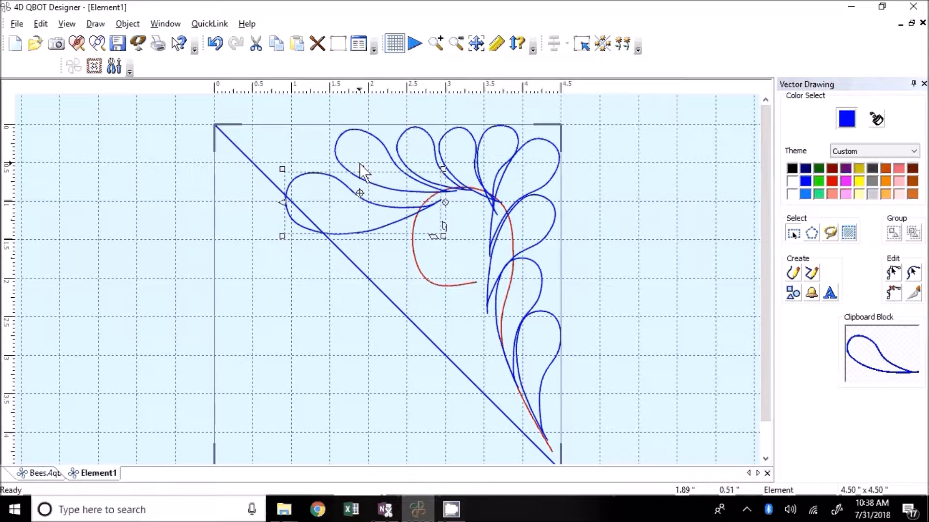
# Enlarge the leftmost leaf under the top edge to about 2.2 by 1.2 inches and move it left over the diagonal line.
pyautogui.click(343, 138)
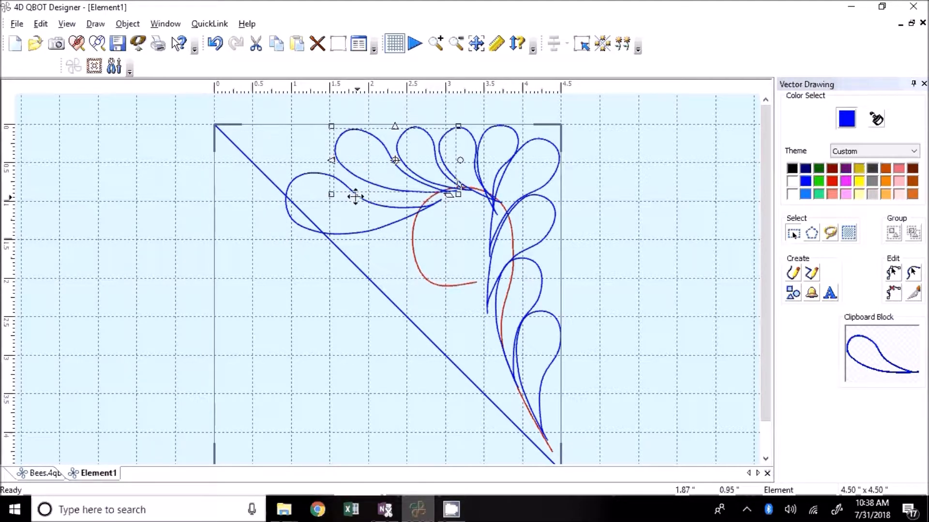
pyautogui.moveTo(331, 193); pyautogui.dragTo(296, 212)
pyautogui.moveTo(328, 175); pyautogui.dragTo(301, 174)
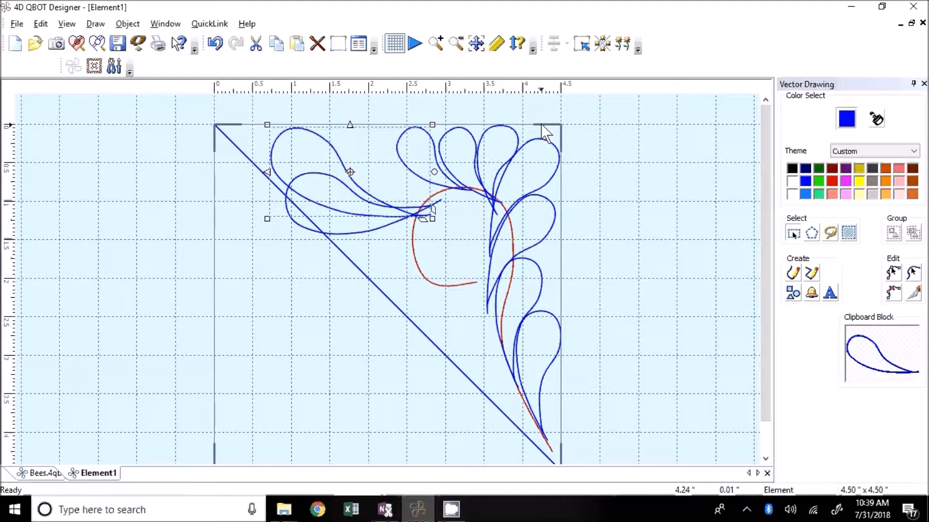
# Enlarge the second leaf from the left under the top edge to about 1.4 by 1 inches and move it beside the first.
pyautogui.click(458, 108)
pyautogui.click(422, 134)
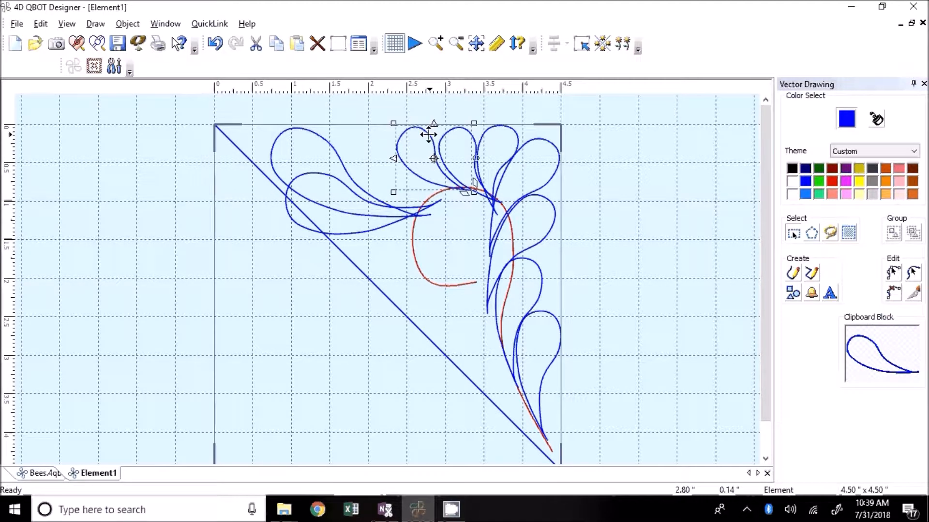
pyautogui.moveTo(393, 191); pyautogui.dragTo(366, 202)
pyautogui.moveTo(401, 168); pyautogui.dragTo(369, 165)
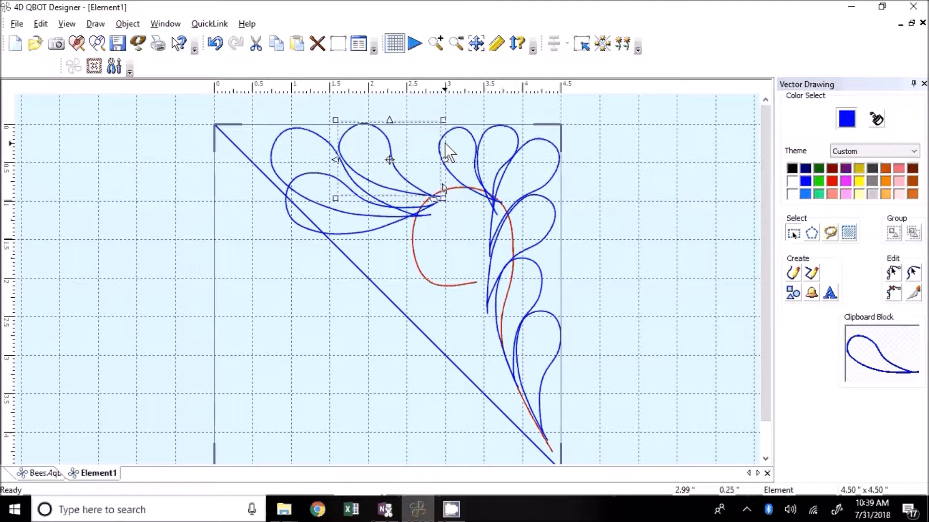
# Shift the next two top-edge leaves left to close the gap, adjusting them so their tips meet the red curve.
pyautogui.click(469, 138)
pyautogui.moveTo(472, 143); pyautogui.dragTo(421, 143)
pyautogui.moveTo(469, 163); pyautogui.dragTo(452, 176)
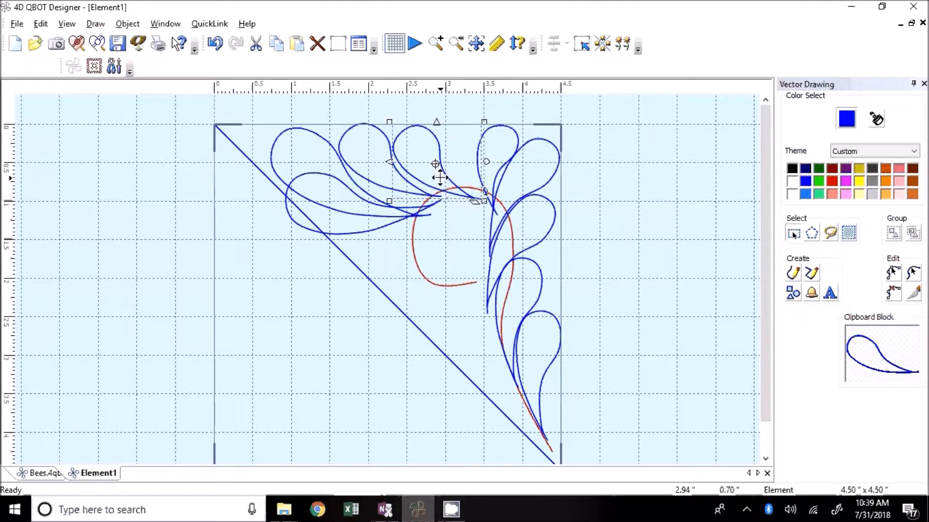
pyautogui.click(517, 131)
pyautogui.moveTo(524, 169); pyautogui.dragTo(470, 148)
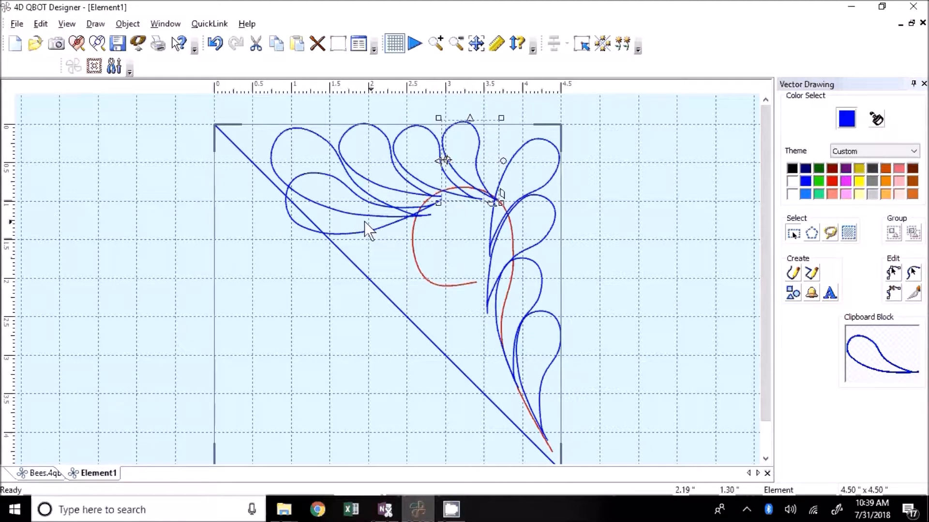
# Move the lower-left leaf down, rotate it counterclockwise, shrink it to about 1.5 inches wide, and fit it against the diagonal line.
pyautogui.click(330, 233)
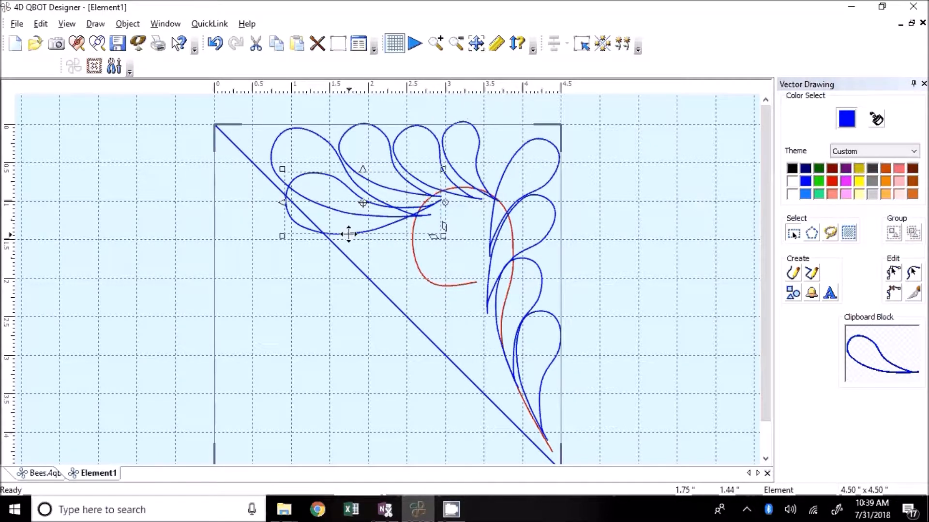
pyautogui.moveTo(331, 233); pyautogui.dragTo(334, 259)
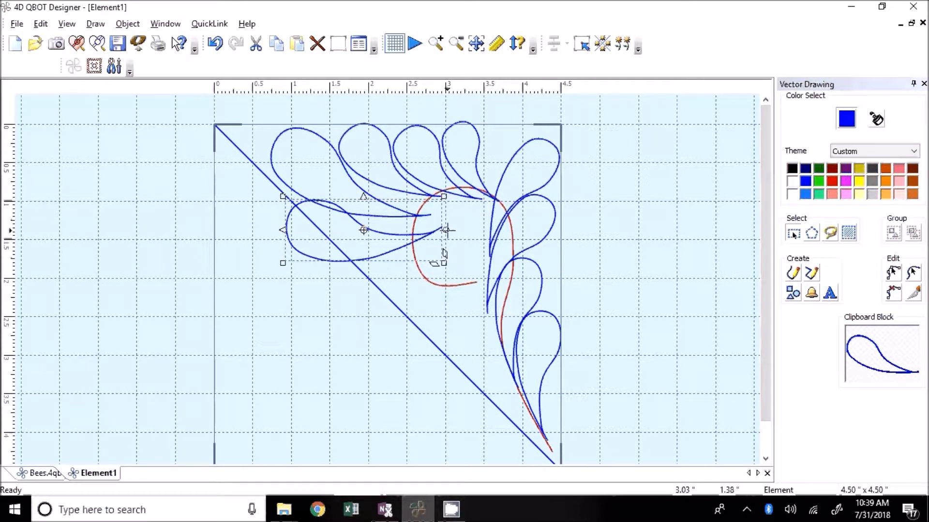
pyautogui.moveTo(446, 231); pyautogui.dragTo(436, 199)
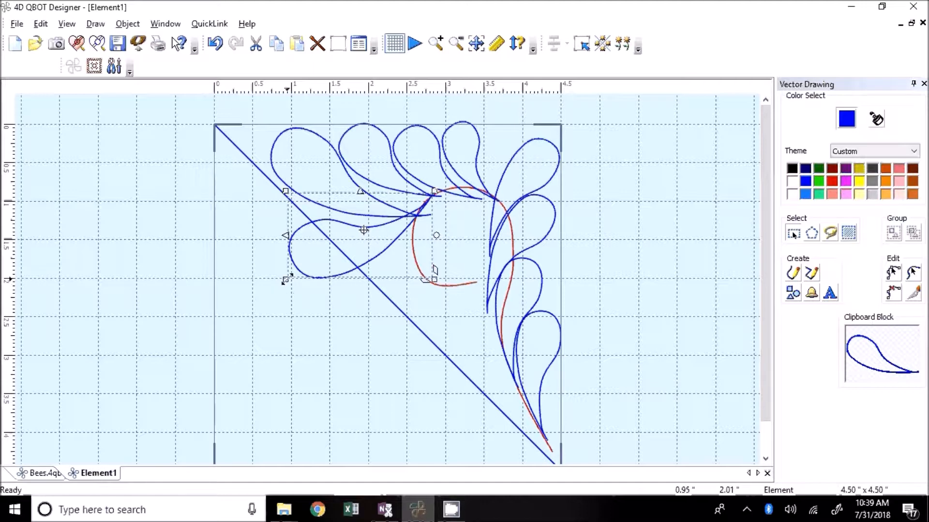
pyautogui.moveTo(284, 276); pyautogui.dragTo(315, 272)
pyautogui.moveTo(395, 255); pyautogui.dragTo(416, 259)
pyautogui.click(463, 232)
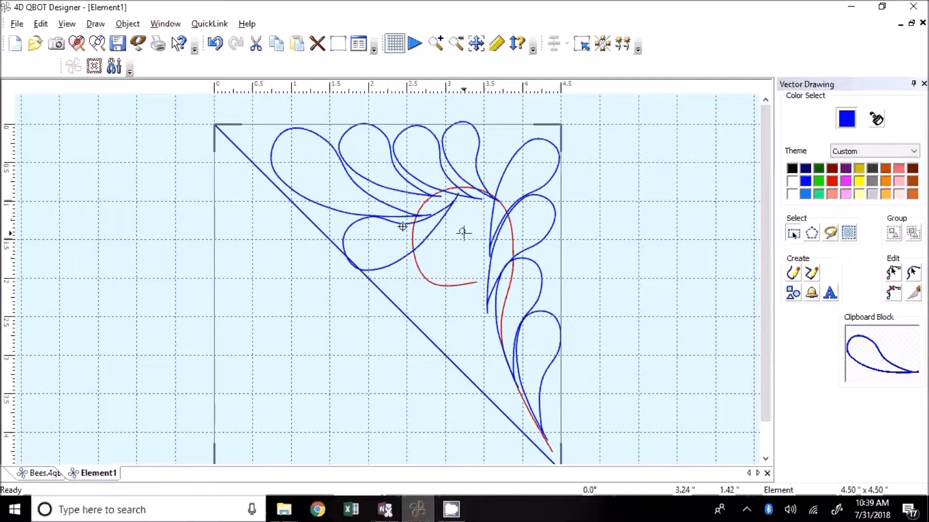
pyautogui.moveTo(463, 232); pyautogui.dragTo(417, 228)
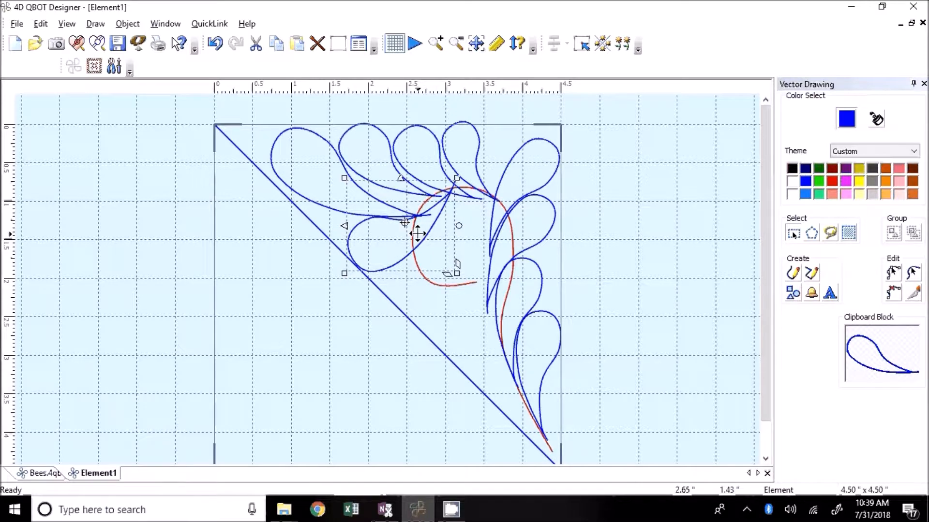
# Duplicate the leaf on the diagonal, rotate the copy counterclockwise, shrink it to about 0.7 by 1.4 inches, and place it farther down the line.
pyautogui.hotkey('ctrl', 'c')
pyautogui.hotkey('ctrl', 'v')
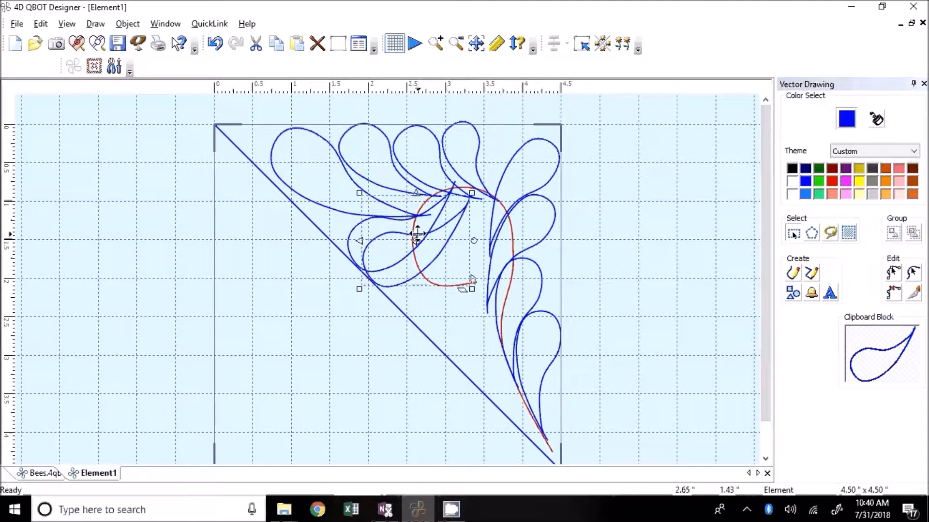
pyautogui.moveTo(473, 241); pyautogui.dragTo(421, 279)
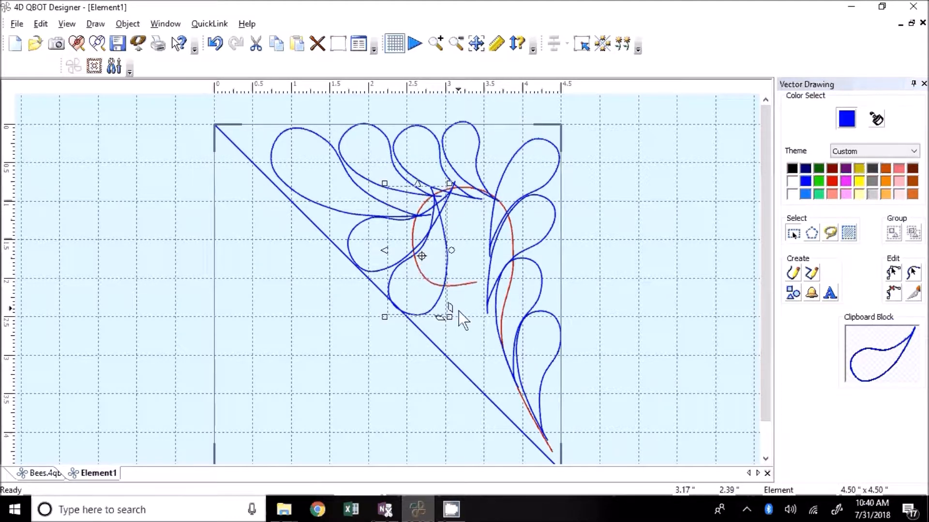
pyautogui.moveTo(450, 184); pyautogui.dragTo(437, 208)
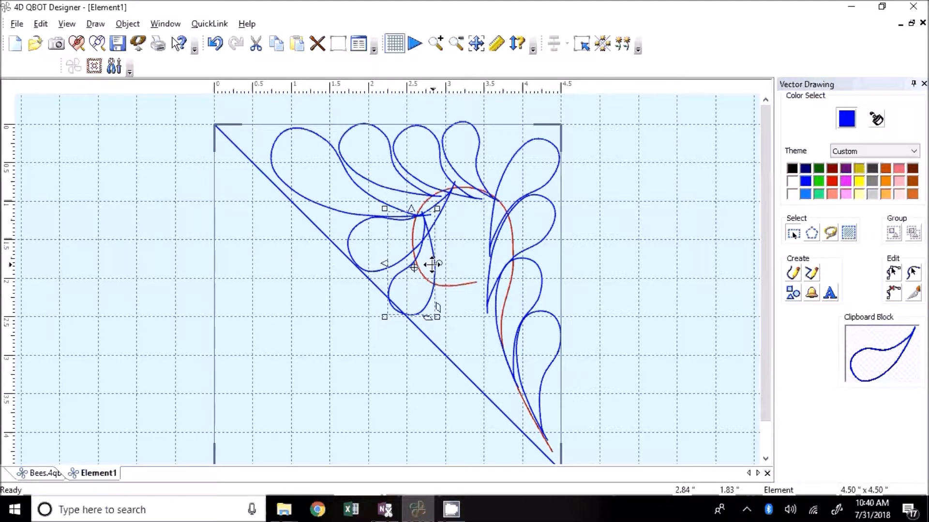
pyautogui.moveTo(432, 264); pyautogui.dragTo(432, 259)
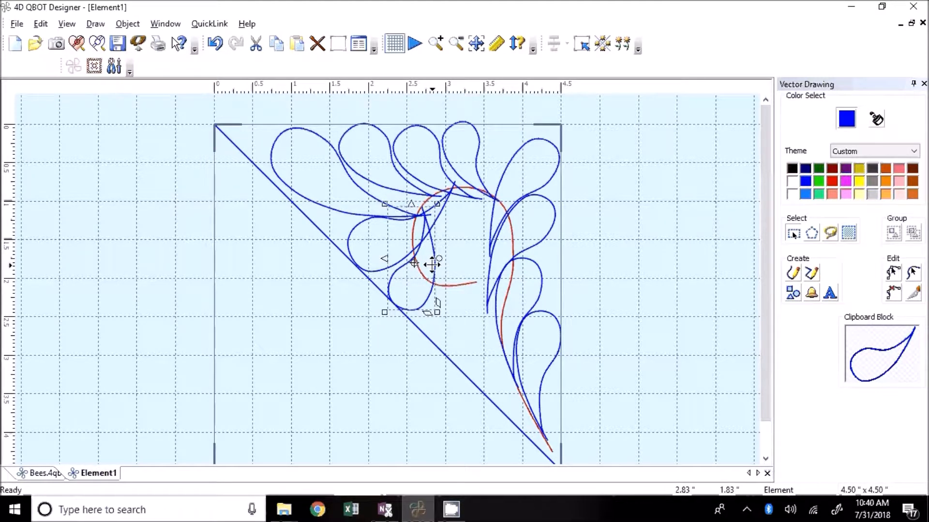
# Narrow the red curve to about 1.7 inches from its left side, keeping its lower-right end in place.
pyautogui.click(465, 286)
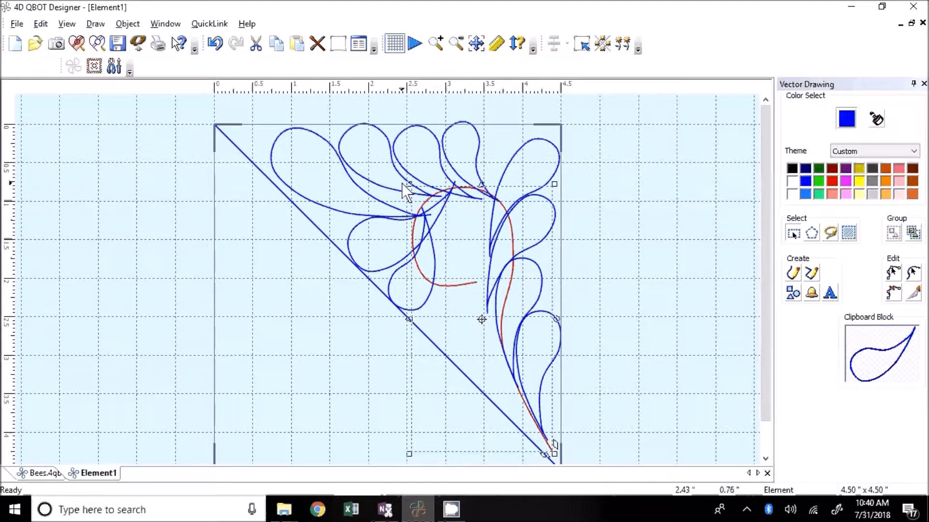
pyautogui.moveTo(408, 185); pyautogui.dragTo(419, 186)
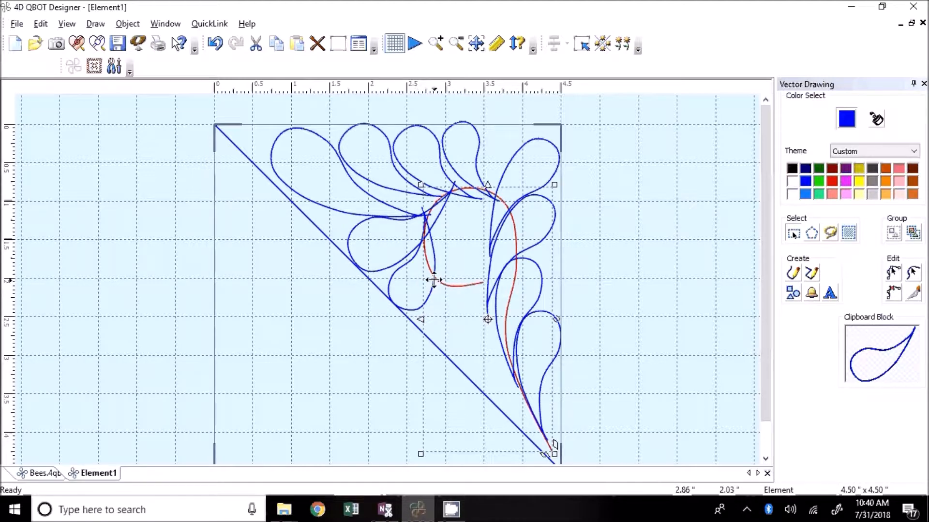
# Duplicate the lowest leaf on the diagonal, shrink the copy to about 1.2 inches tall, rotate it slightly counterclockwise, and place it beside the original.
pyautogui.click(389, 279)
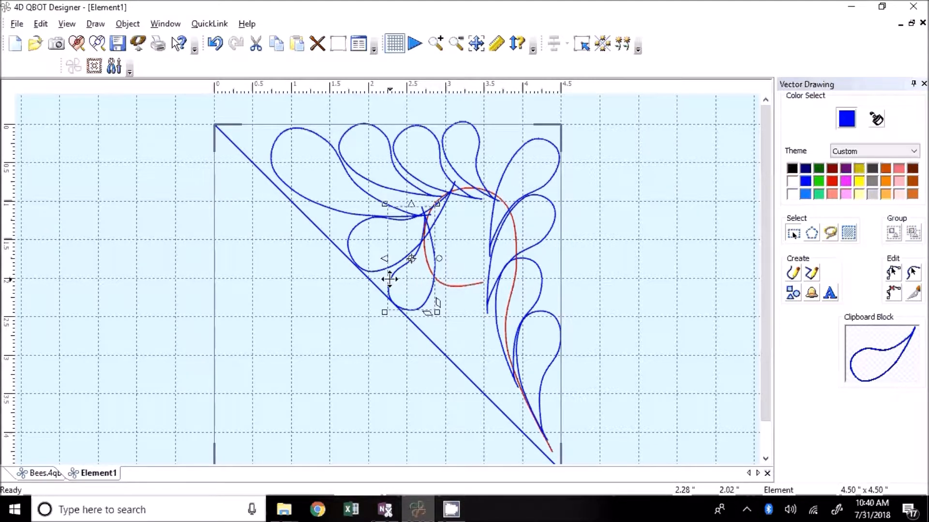
pyautogui.moveTo(389, 279); pyautogui.dragTo(470, 305)
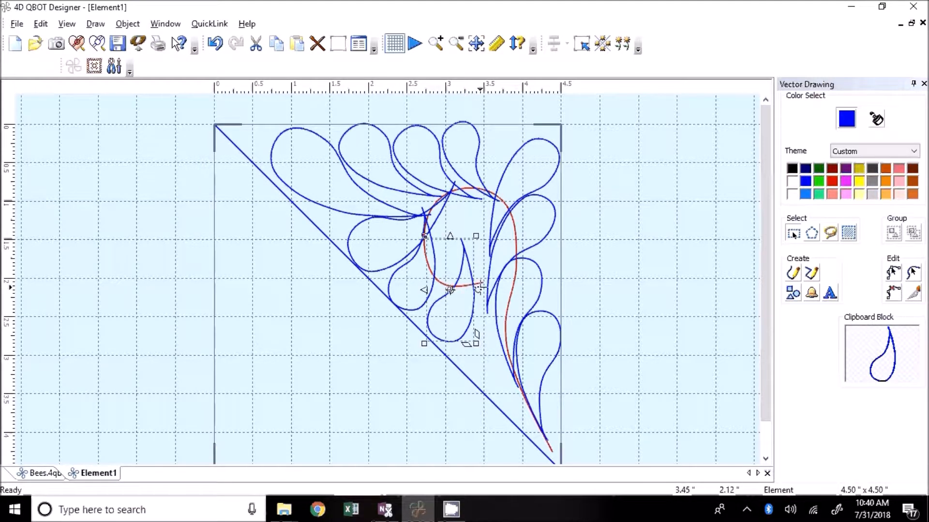
pyautogui.moveTo(477, 290); pyautogui.dragTo(474, 276)
pyautogui.moveTo(487, 339); pyautogui.dragTo(464, 303)
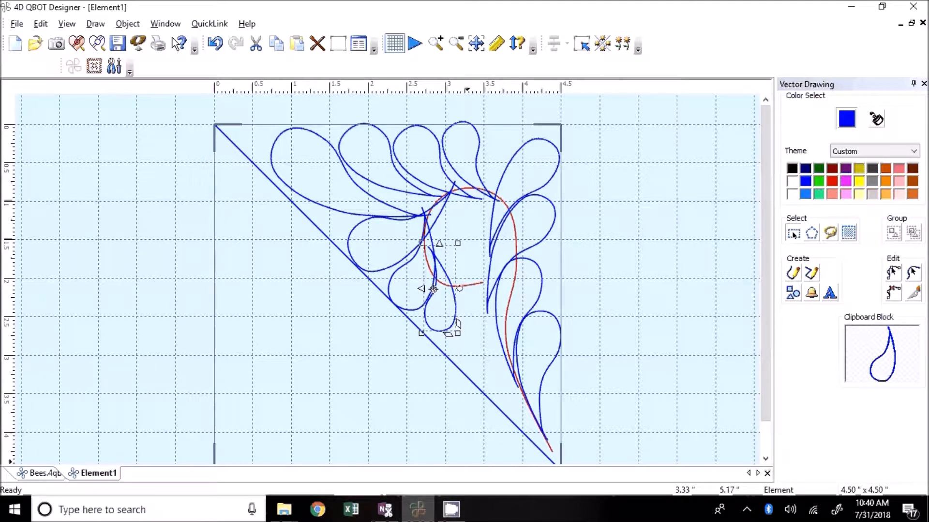
# Duplicate the small leaf and rotate the copy counterclockwise so it lies across the end of the red hook, bulb toward the lower right.
pyautogui.hotkey('ctrl', 'c')
pyautogui.hotkey('ctrl', 'v')
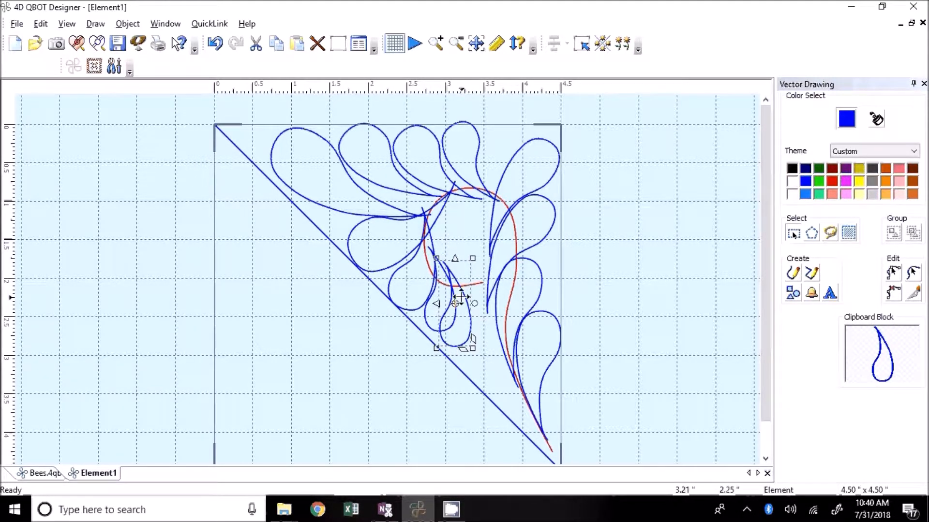
pyautogui.moveTo(474, 303); pyautogui.dragTo(467, 283)
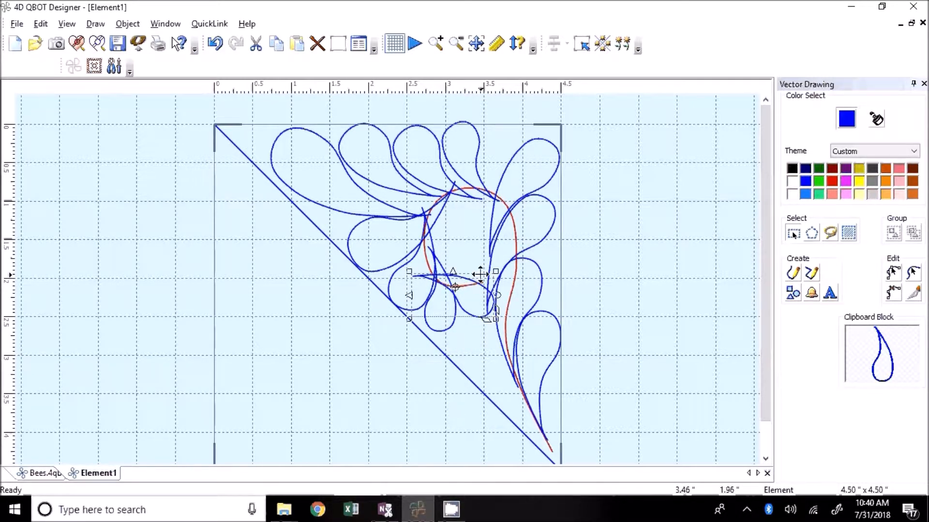
# Duplicate the leaf across the hook's end, rotate the copy counterclockwise, shrink it, and place it pointing up and right from the hook's end.
pyautogui.hotkey('ctrl', 'c')
pyautogui.hotkey('ctrl', 'v')
pyautogui.moveTo(512, 319); pyautogui.dragTo(482, 262)
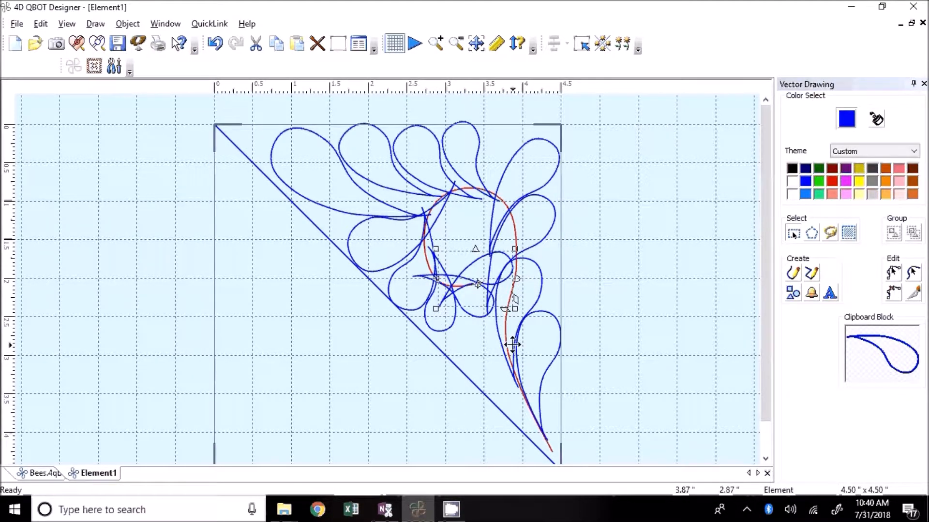
pyautogui.moveTo(515, 249); pyautogui.dragTo(494, 261)
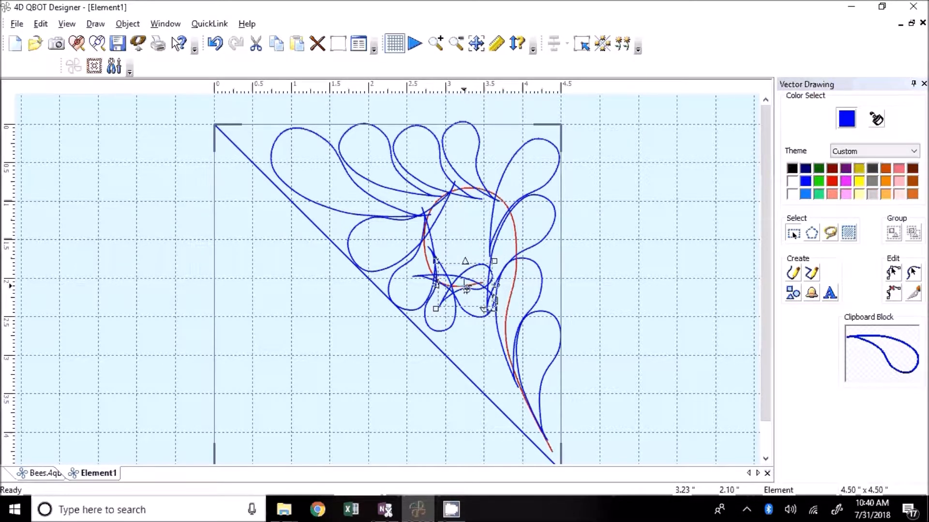
pyautogui.moveTo(460, 286); pyautogui.dragTo(475, 275)
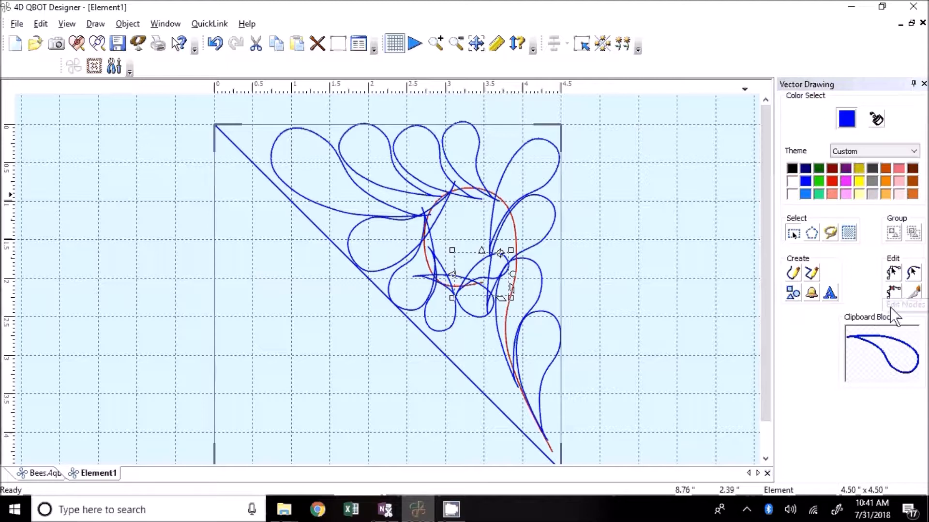
# Reshape the red spine's stem by moving its nodes so the lower part bows toward the diagonal line.
pyautogui.click(892, 291)
pyautogui.click(515, 227)
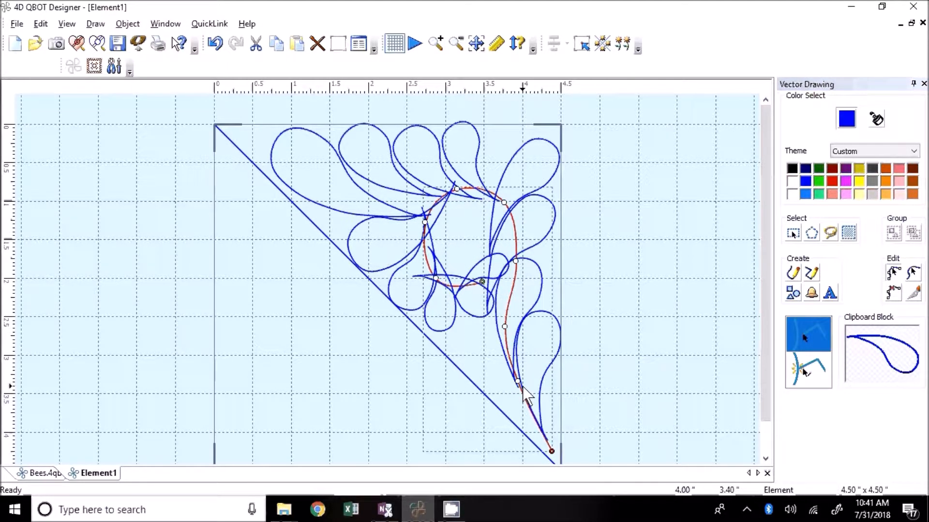
pyautogui.moveTo(505, 326); pyautogui.dragTo(496, 335)
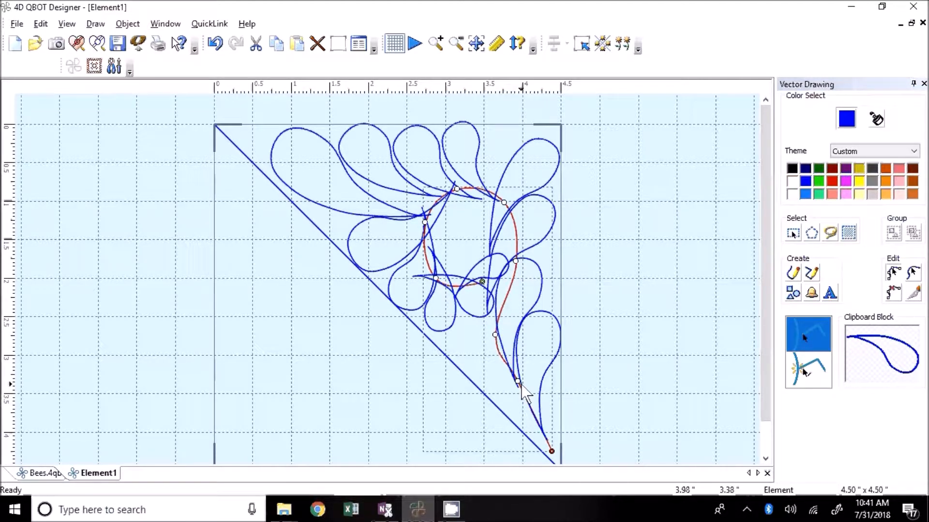
pyautogui.moveTo(518, 383); pyautogui.dragTo(513, 410)
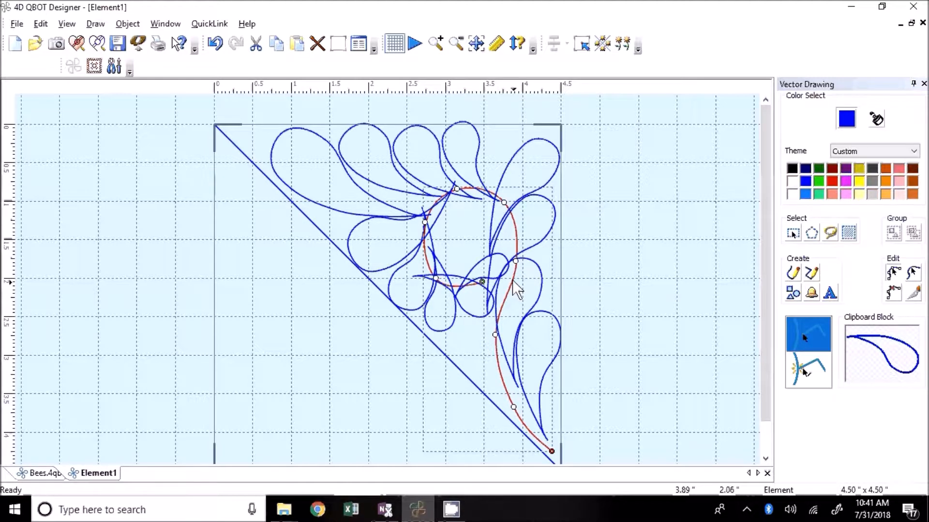
pyautogui.moveTo(515, 261); pyautogui.dragTo(510, 275)
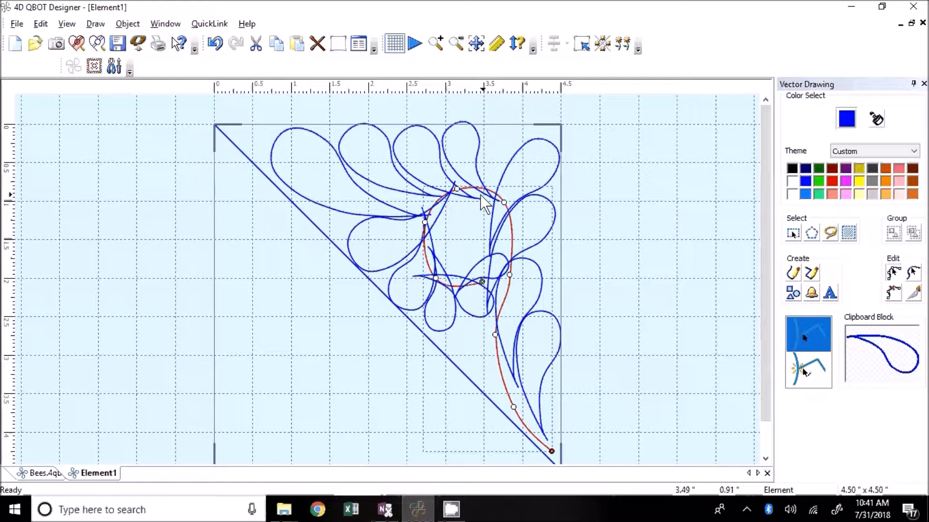
# Move the red hook's nodes to narrow its right side, widen its left side, and raise its inner end.
pyautogui.moveTo(456, 188); pyautogui.dragTo(442, 189)
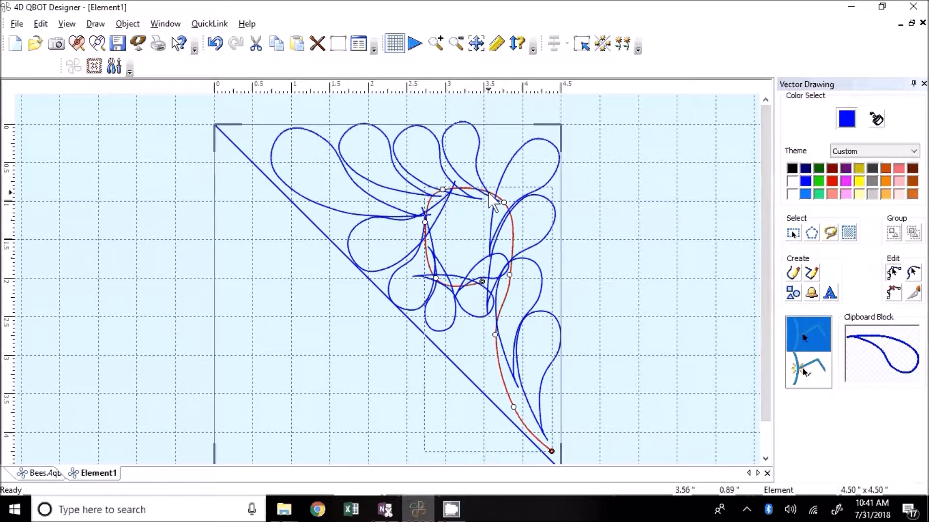
pyautogui.moveTo(504, 202); pyautogui.dragTo(487, 194)
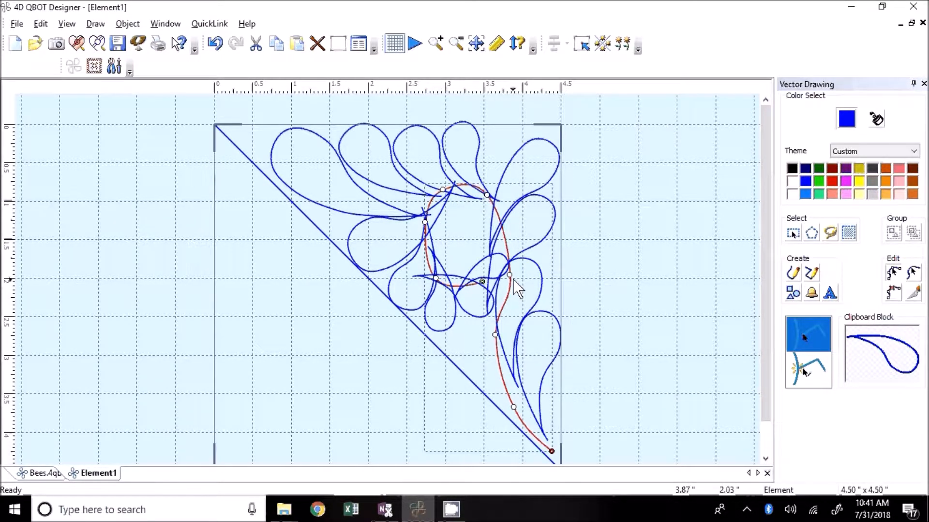
pyautogui.moveTo(510, 276); pyautogui.dragTo(501, 244)
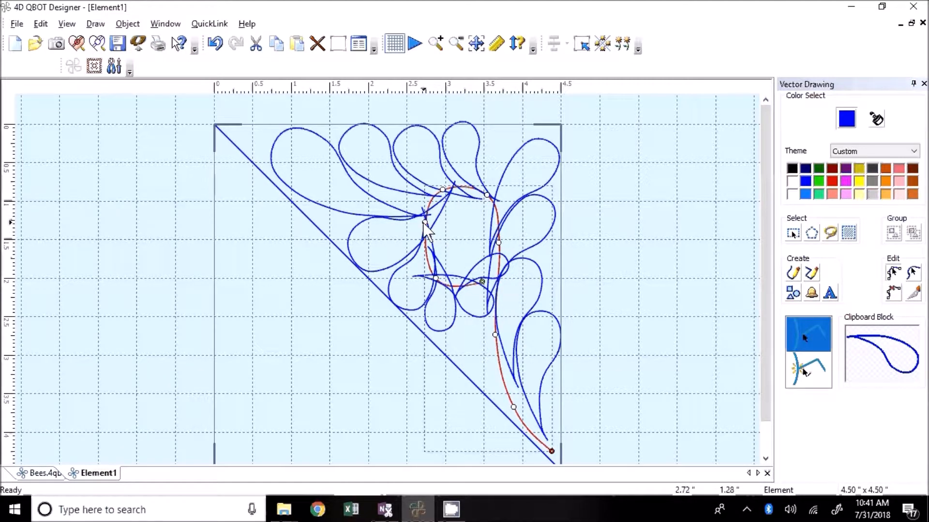
pyautogui.moveTo(424, 223); pyautogui.dragTo(414, 232)
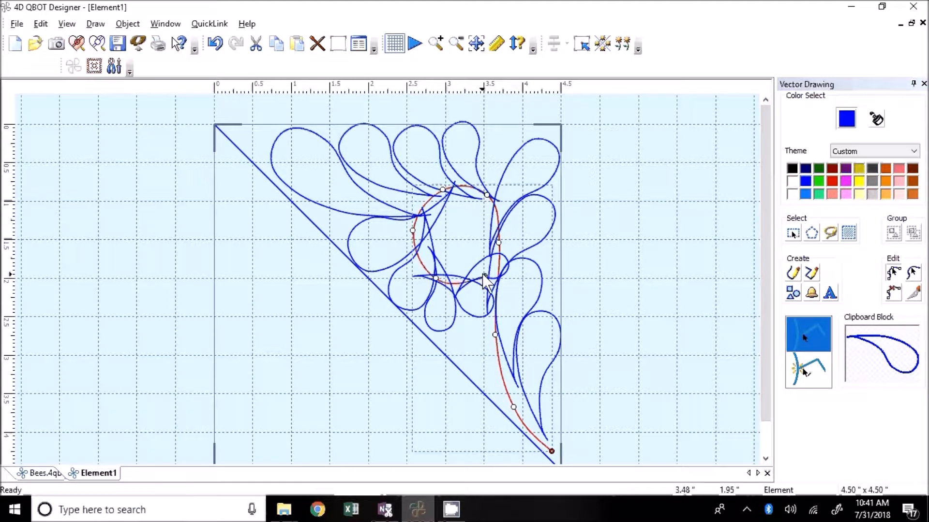
pyautogui.moveTo(484, 278); pyautogui.dragTo(435, 262)
pyautogui.moveTo(443, 189); pyautogui.dragTo(481, 187)
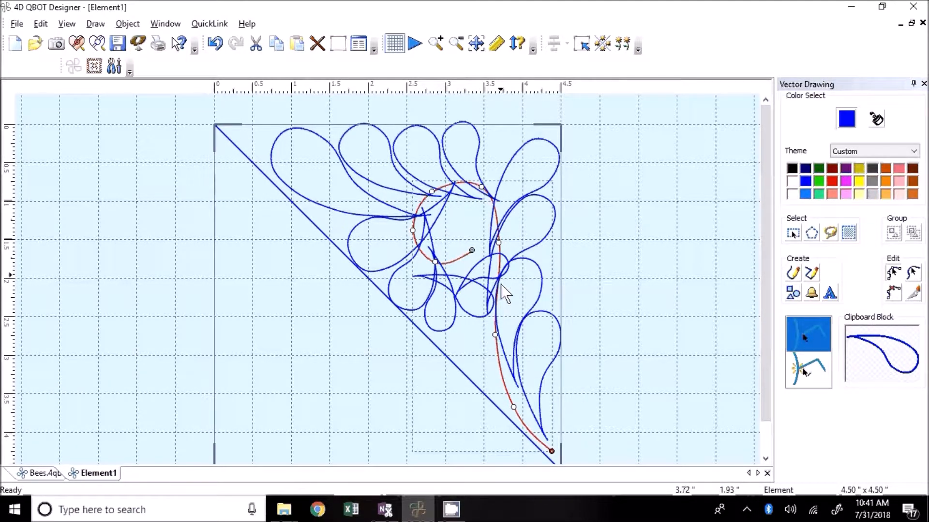
# Bow the middle of the red stem further toward the diagonal, shorten the hook's inner end, and round out its top and left side.
pyautogui.moveTo(496, 336); pyautogui.dragTo(481, 331)
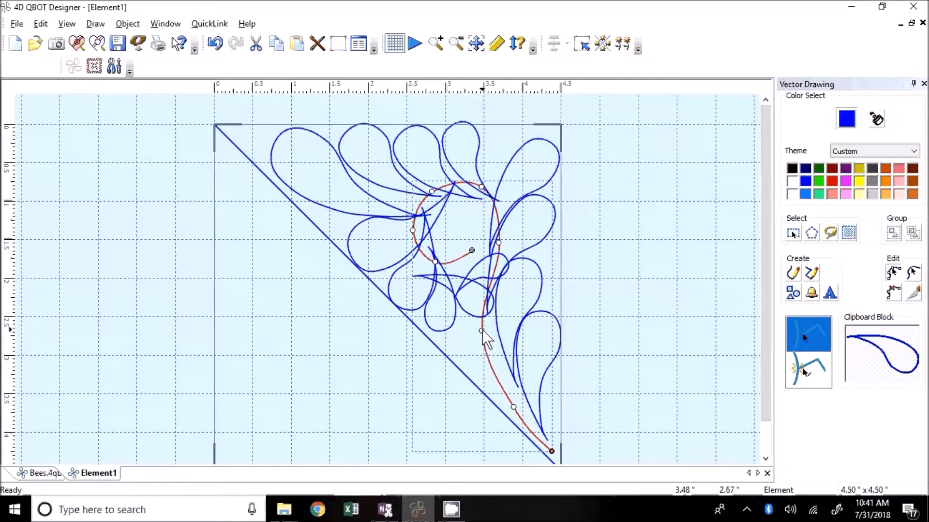
pyautogui.moveTo(435, 261); pyautogui.dragTo(457, 255)
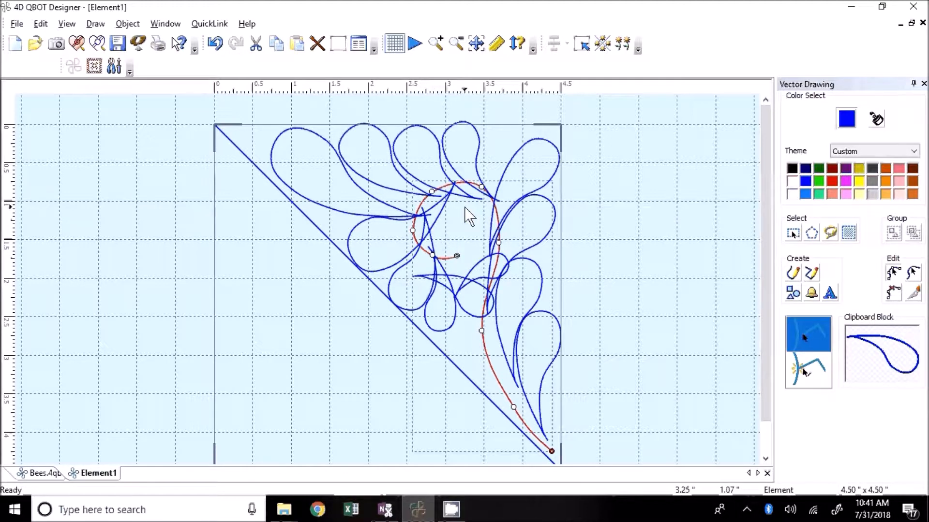
pyautogui.moveTo(482, 188); pyautogui.dragTo(484, 194)
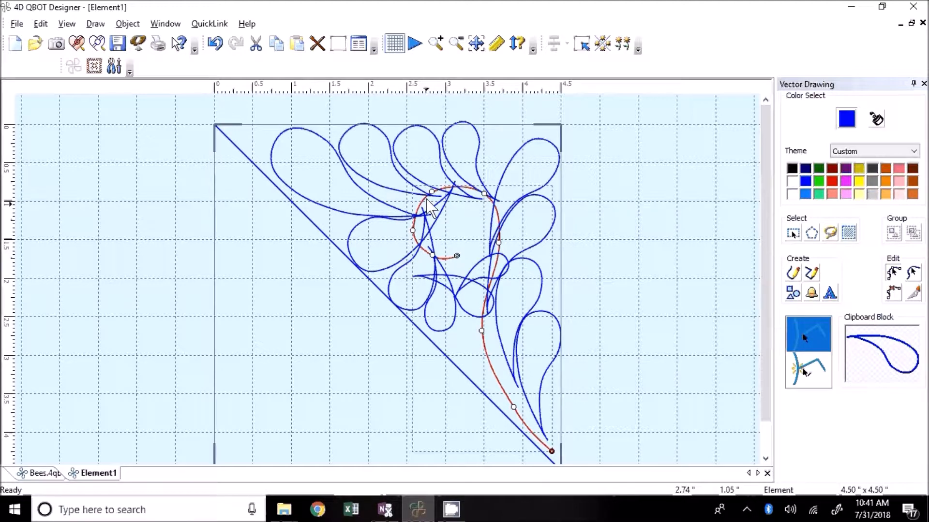
pyautogui.moveTo(431, 191); pyautogui.dragTo(428, 183)
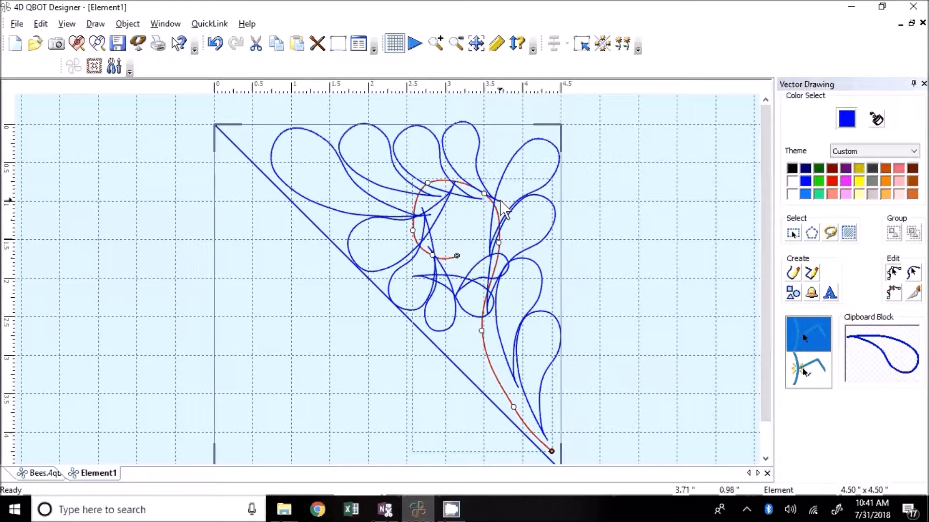
pyautogui.moveTo(484, 193); pyautogui.dragTo(485, 190)
pyautogui.moveTo(412, 231); pyautogui.dragTo(403, 228)
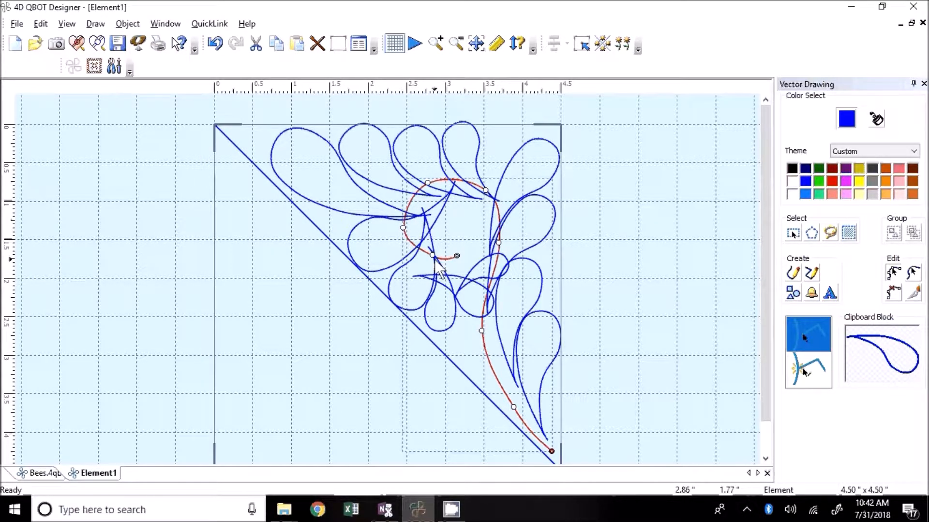
pyautogui.moveTo(433, 255); pyautogui.dragTo(460, 258)
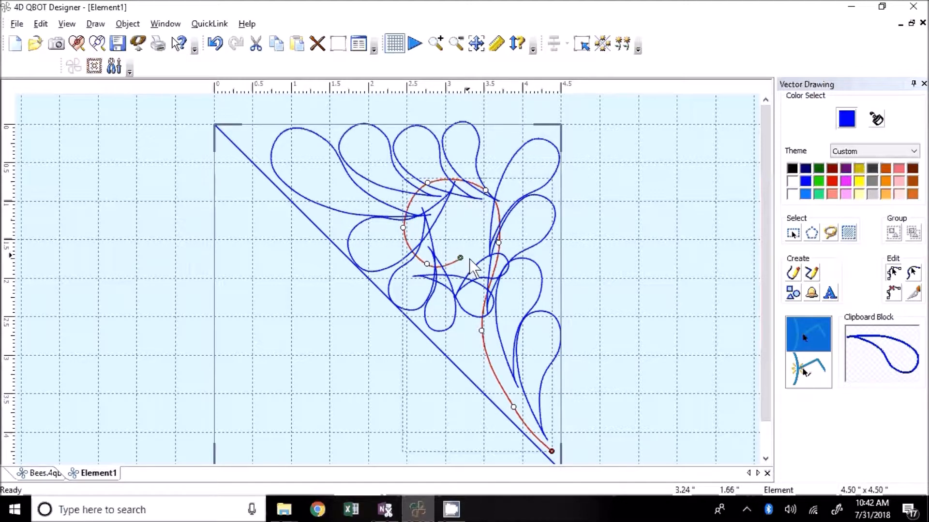
# Move the small leaf from beside the hook's end into the curl and rotate it so its bulb points up and right.
pyautogui.click(475, 264)
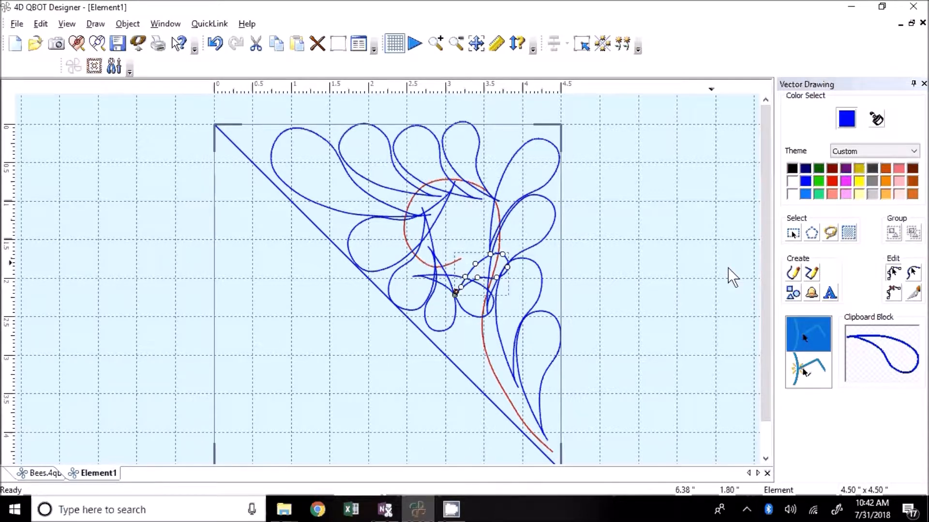
pyautogui.click(793, 234)
pyautogui.moveTo(488, 255); pyautogui.dragTo(477, 257)
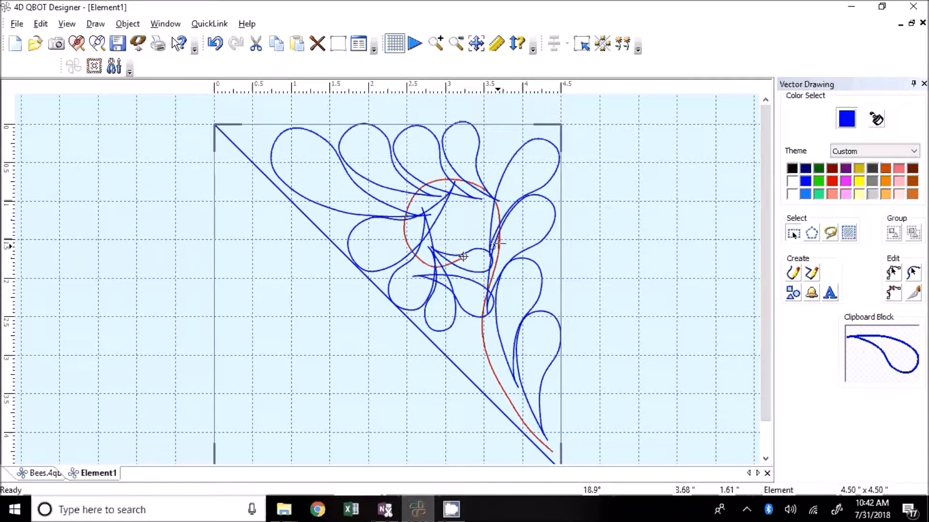
pyautogui.click(480, 250)
pyautogui.moveTo(480, 250); pyautogui.dragTo(474, 240)
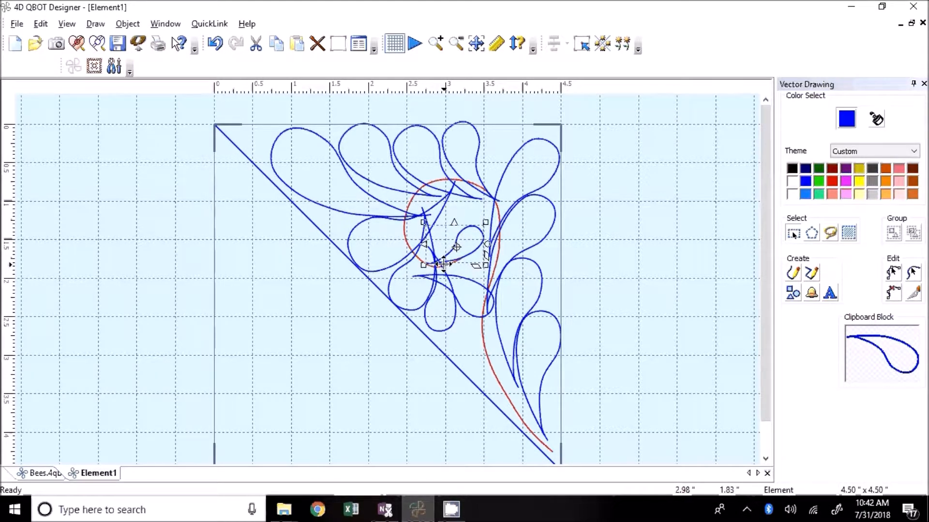
# Move the lowest leaf on the stem's right side down and rotate it counterclockwise so its tip reaches the block's lower-right corner.
pyautogui.click(542, 381)
pyautogui.press('Left')
pyautogui.press('Left')
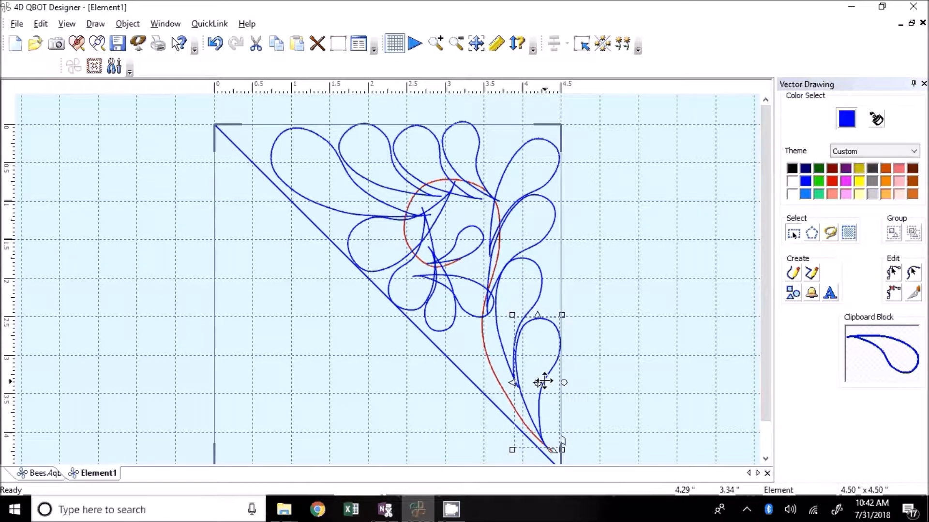
pyautogui.moveTo(565, 385); pyautogui.dragTo(536, 408)
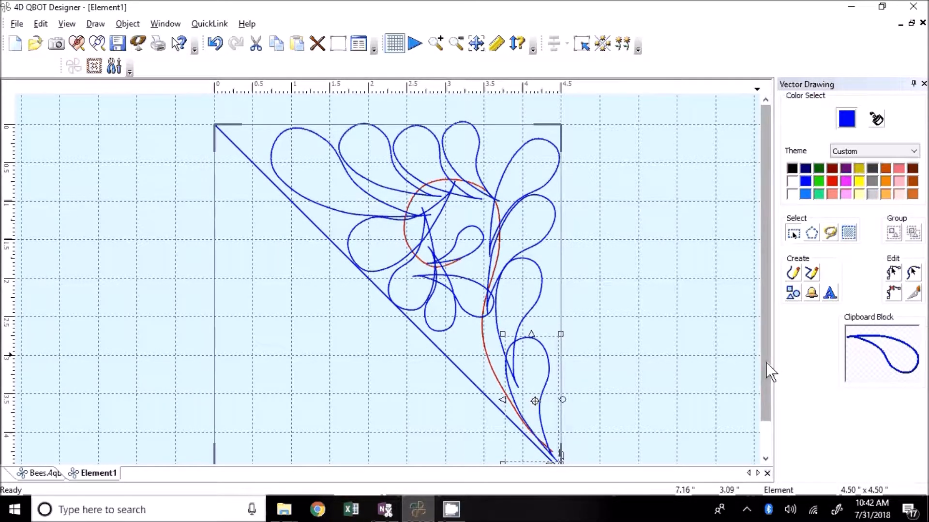
# Reshape the lowest leaf by moving its nodes so the neck curves in, the bulb widens, and the inner edge follows the red stem.
pyautogui.click(893, 276)
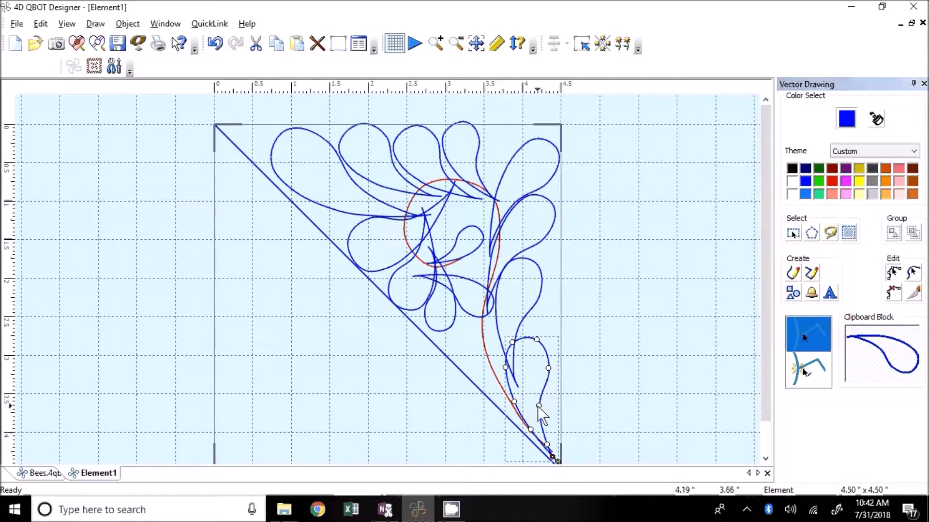
pyautogui.moveTo(538, 406); pyautogui.dragTo(533, 407)
pyautogui.moveTo(548, 371); pyautogui.dragTo(554, 376)
pyautogui.moveTo(538, 341); pyautogui.dragTo(541, 443)
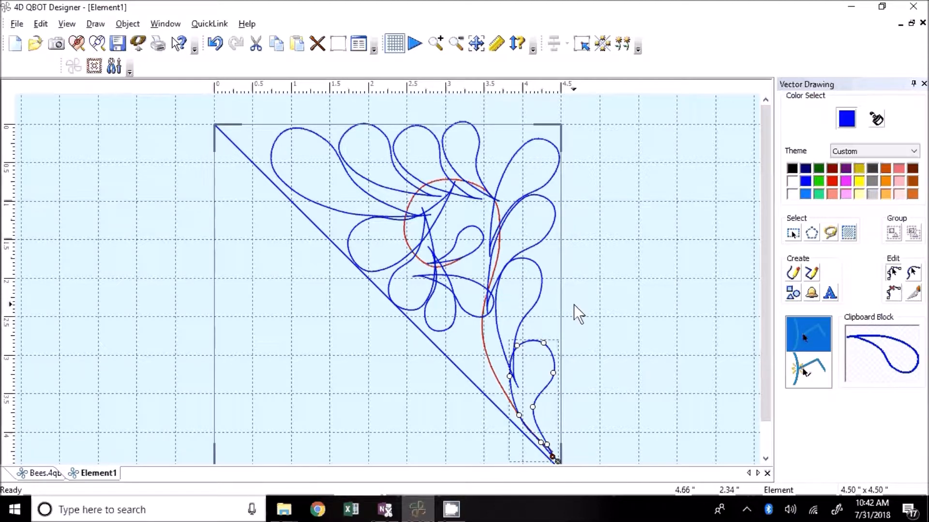
# Rotate the second-lowest leaf right of the stem slightly clockwise and move it down to rest against the lowest leaf.
pyautogui.click(793, 233)
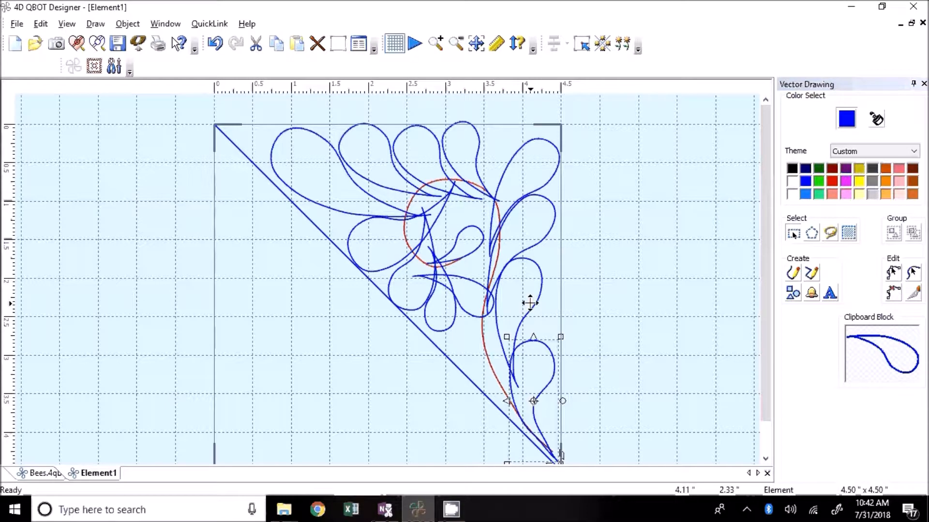
pyautogui.moveTo(543, 377); pyautogui.dragTo(532, 300)
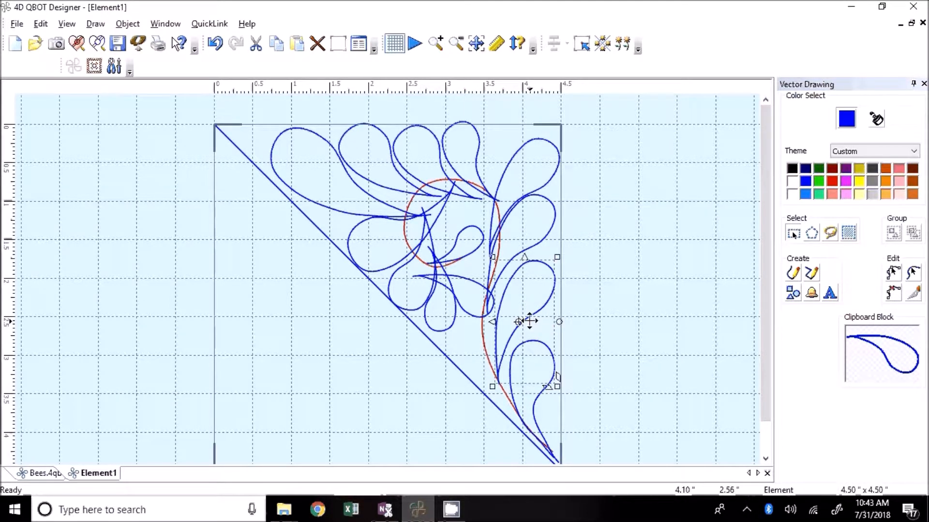
pyautogui.moveTo(516, 305); pyautogui.dragTo(515, 322)
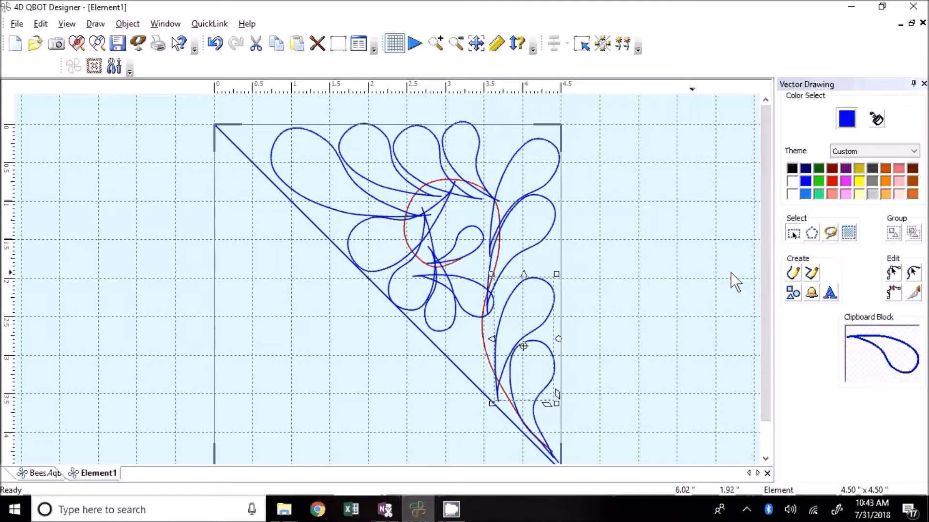
# Move the second-lowest leaf's tip ends onto the red spine and shape its lower edge to follow the lowest leaf, with a fuller bulb.
pyautogui.scroll(1, 529, 303)
pyautogui.scroll(-3, 528, 302)
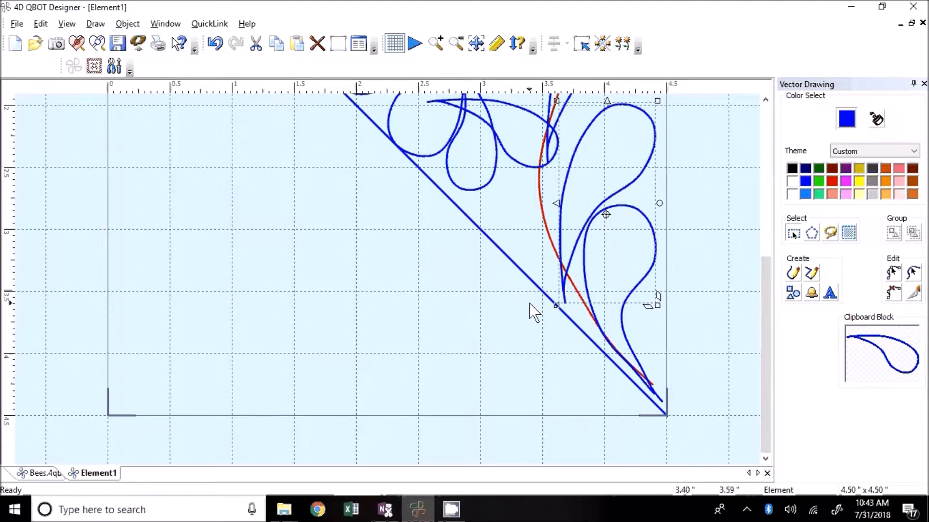
pyautogui.scroll(-1, 529, 303)
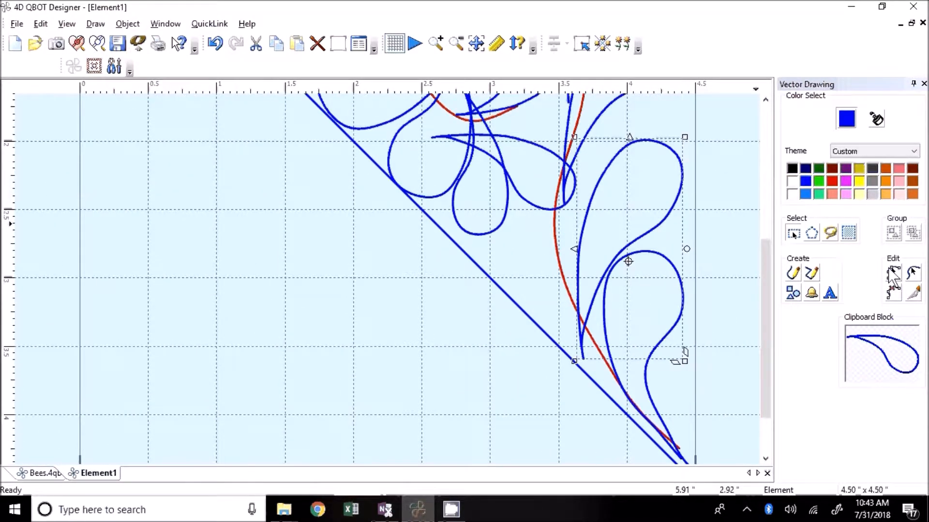
pyautogui.click(891, 272)
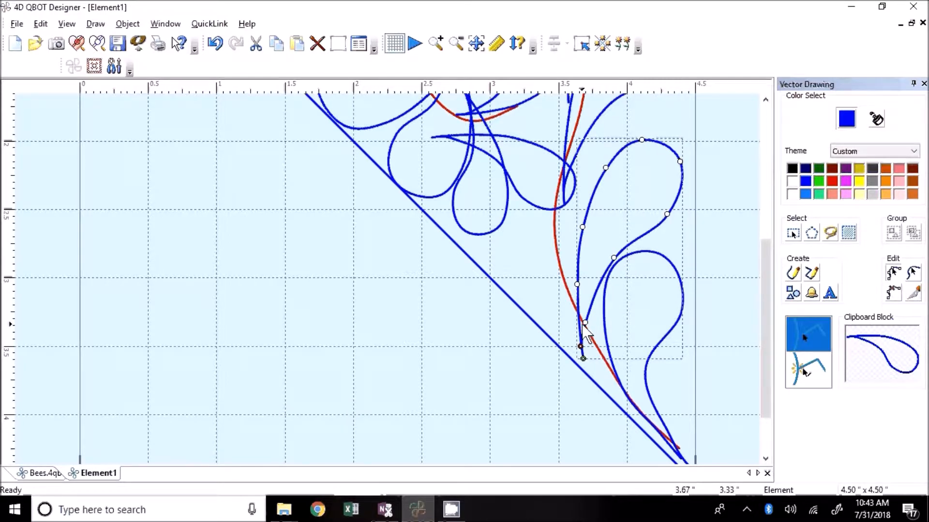
pyautogui.moveTo(581, 347); pyautogui.dragTo(614, 375)
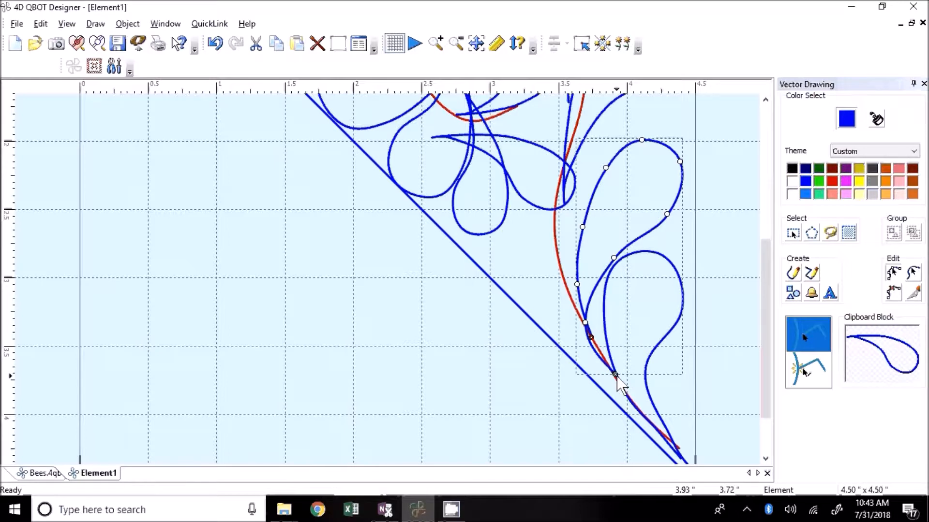
pyautogui.moveTo(586, 322); pyautogui.dragTo(603, 317)
pyautogui.moveTo(613, 257); pyautogui.dragTo(616, 253)
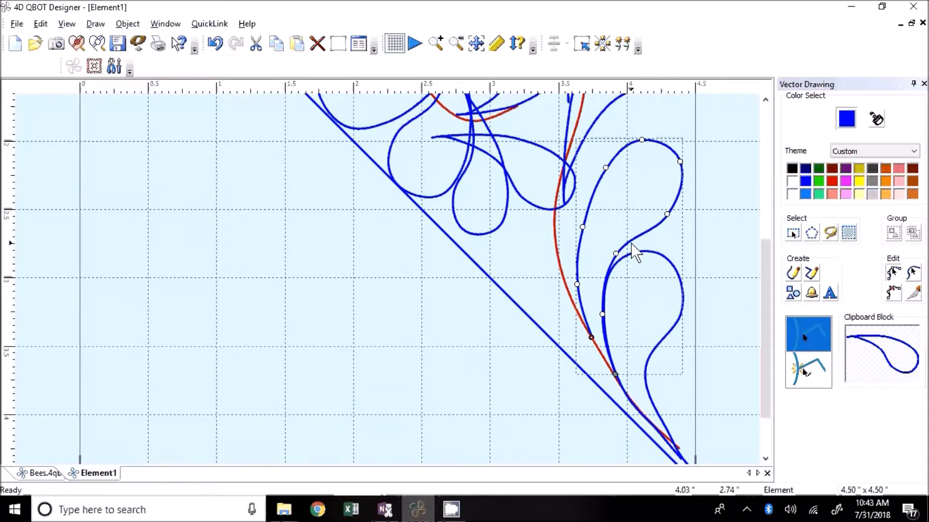
pyautogui.moveTo(666, 214)
pyautogui.mouseDown()
pyautogui.moveTo(669, 241)
pyautogui.moveTo(672, 223)
pyautogui.mouseUp()
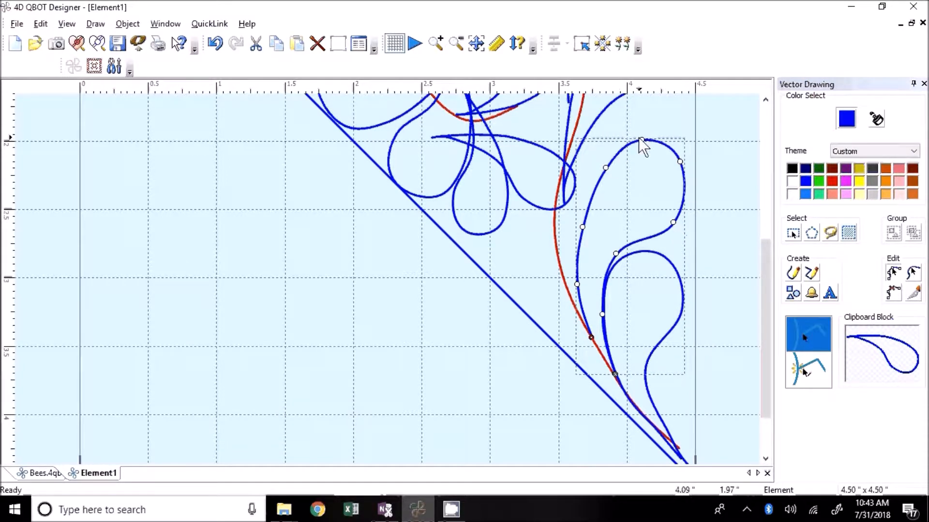
# Smooth the top and left edge of the second-lowest leaf by moving its nodes so it curves evenly down to the red spine.
pyautogui.moveTo(606, 168); pyautogui.dragTo(597, 179)
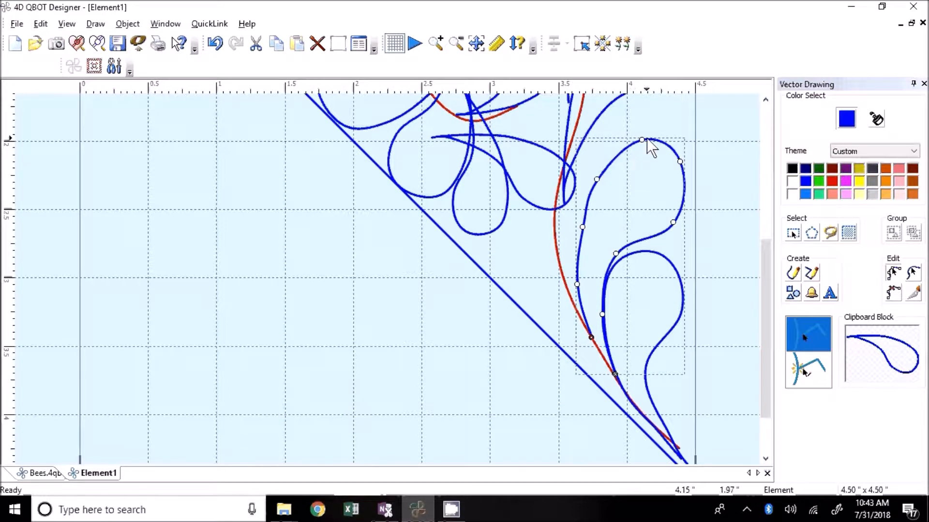
pyautogui.moveTo(641, 140); pyautogui.dragTo(632, 145)
pyautogui.moveTo(597, 180); pyautogui.dragTo(594, 184)
pyautogui.moveTo(583, 227); pyautogui.dragTo(579, 250)
pyautogui.moveTo(576, 284); pyautogui.dragTo(585, 310)
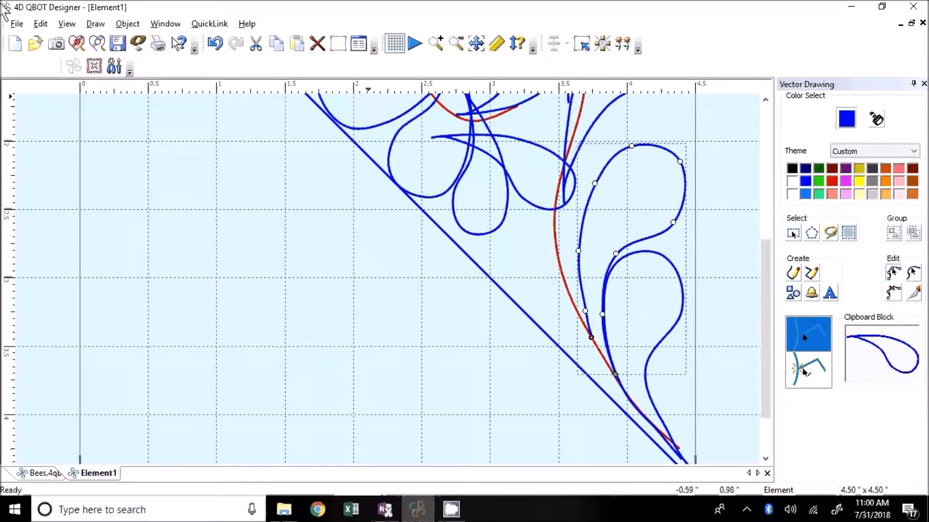
pyautogui.click(887, 287)
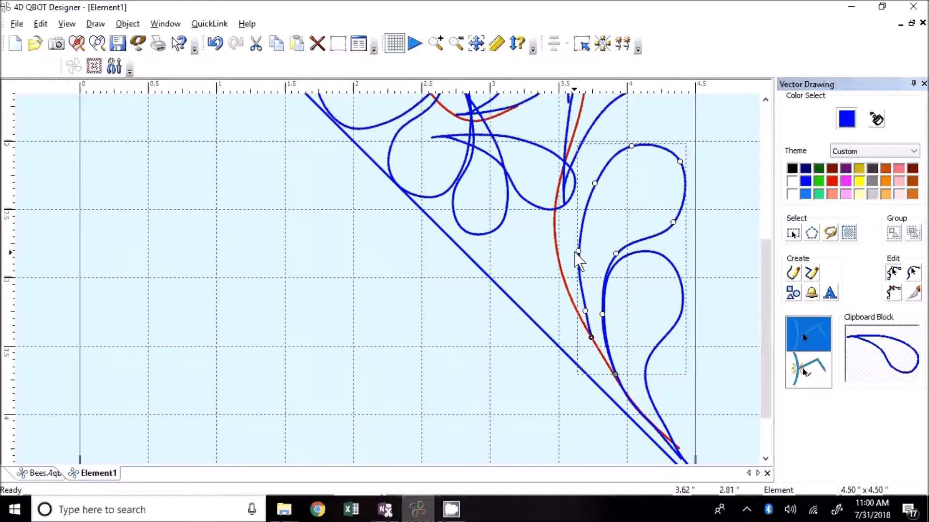
pyautogui.moveTo(578, 252); pyautogui.dragTo(584, 264)
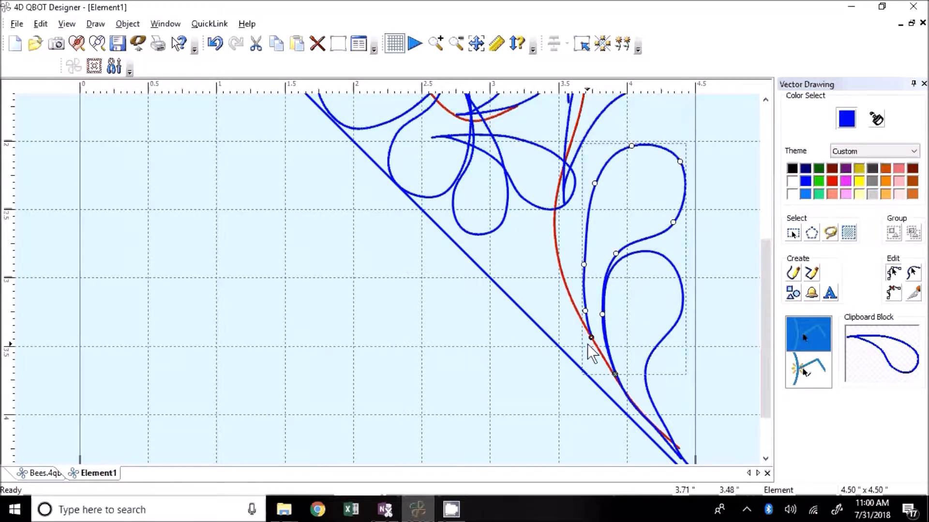
# Refine the second-lowest leaf by moving its upper tip end along the red spine, bowing its inner edge outward, and raising the lower bulb node.
pyautogui.moveTo(588, 343); pyautogui.dragTo(595, 350)
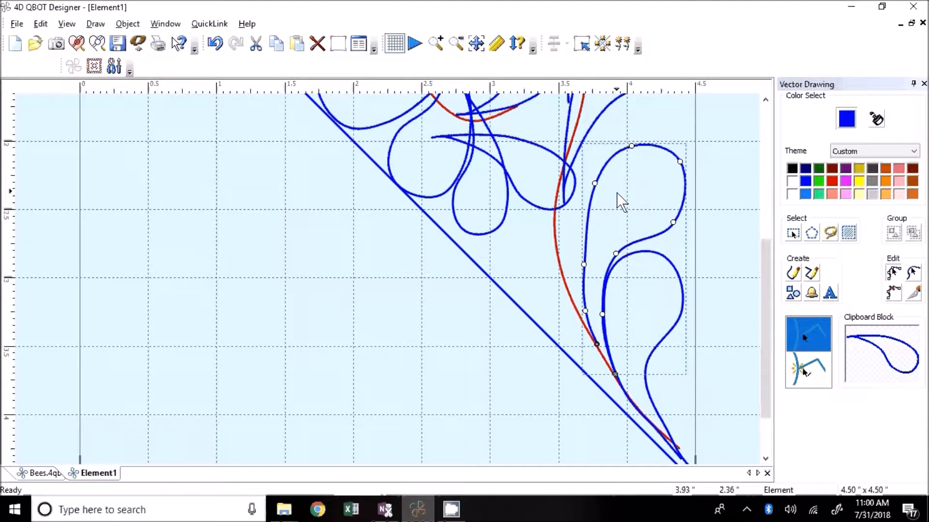
pyautogui.moveTo(584, 265)
pyautogui.mouseDown()
pyautogui.moveTo(586, 239)
pyautogui.moveTo(577, 254)
pyautogui.mouseUp()
pyautogui.moveTo(594, 183); pyautogui.dragTo(592, 186)
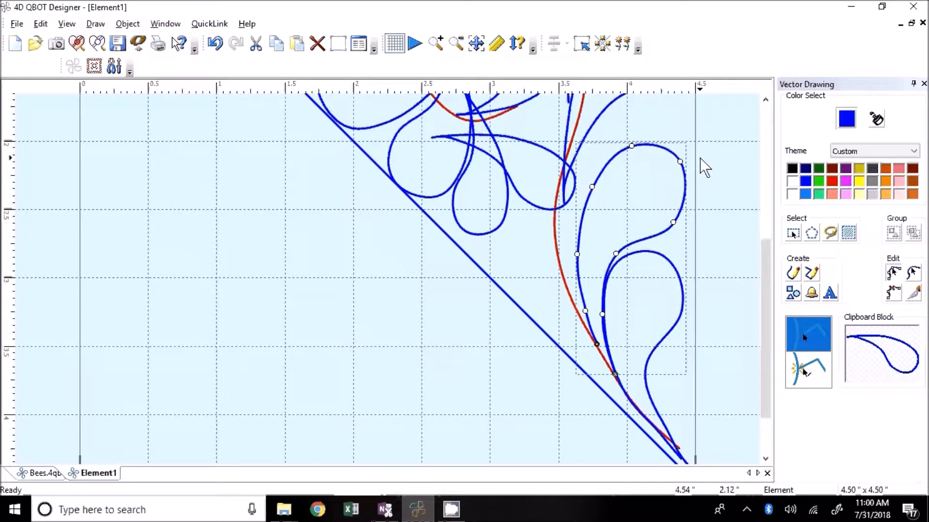
pyautogui.moveTo(673, 222); pyautogui.dragTo(676, 218)
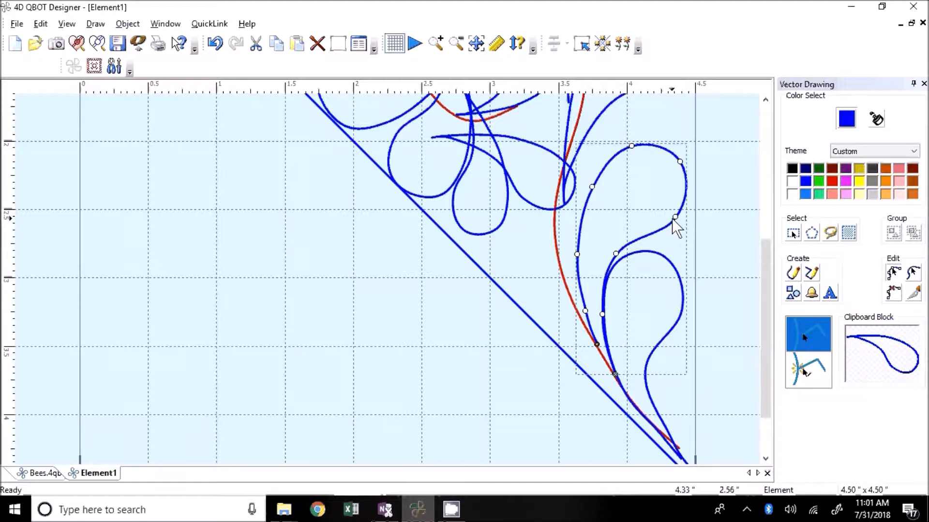
# Move the third leaf from the bottom, right of the stem, down to rest on the second-lowest leaf.
pyautogui.scroll(1, 677, 224)
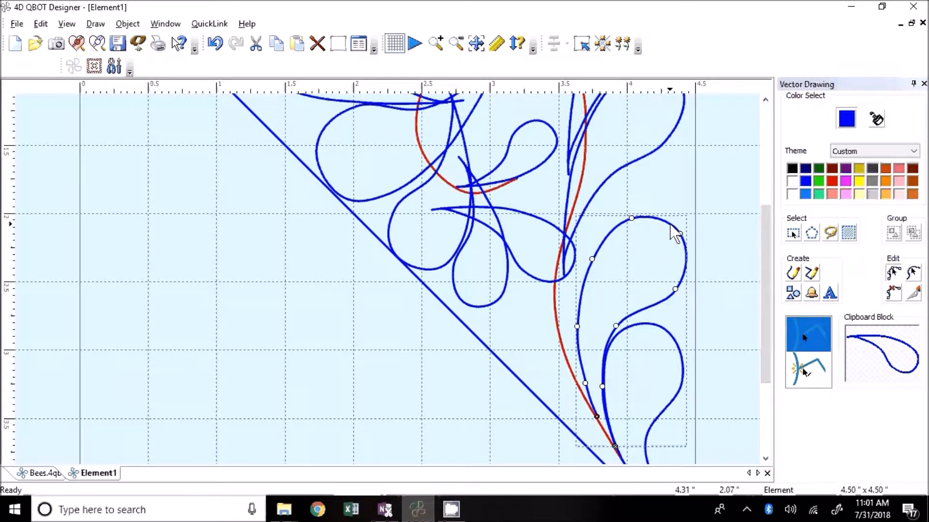
pyautogui.click(793, 233)
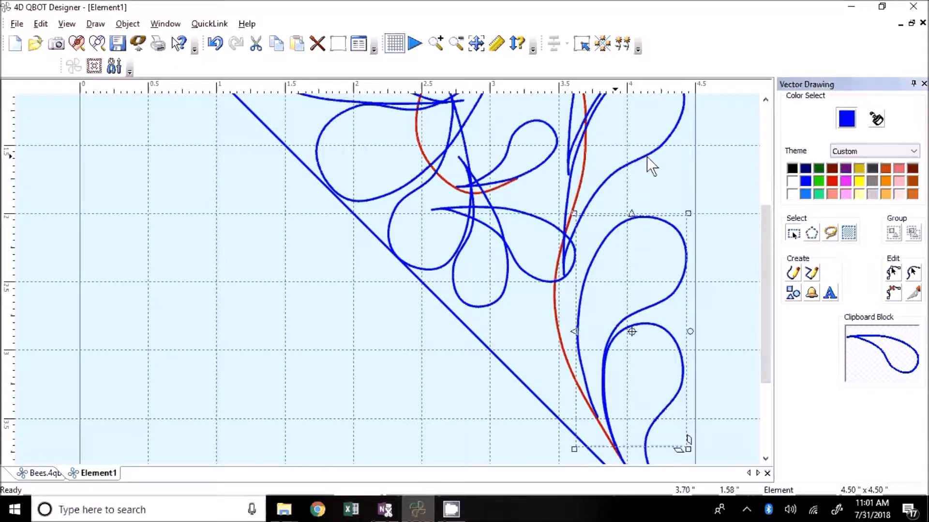
pyautogui.click(648, 151)
pyautogui.moveTo(626, 145); pyautogui.dragTo(625, 198)
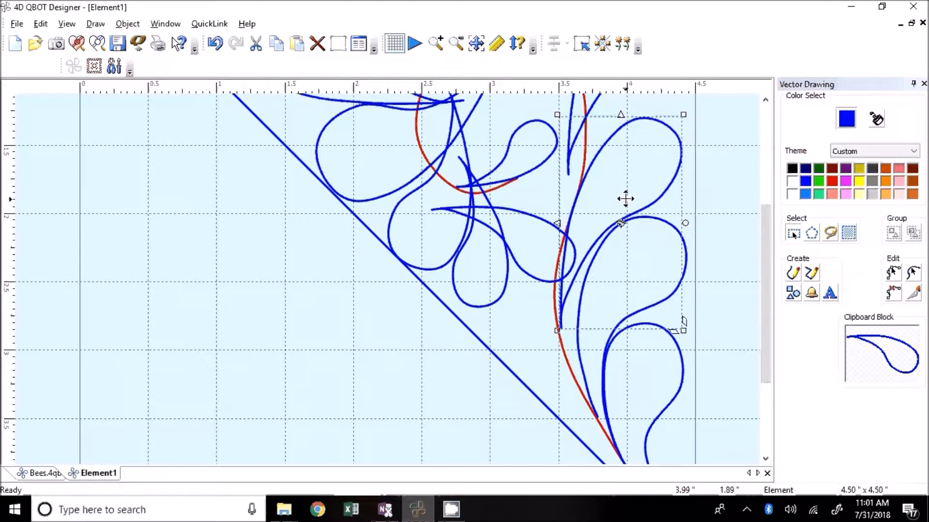
# Reshape the third leaf so its tip ends lie on the red spine and its edges follow the spine and the leaf below.
pyautogui.click(894, 273)
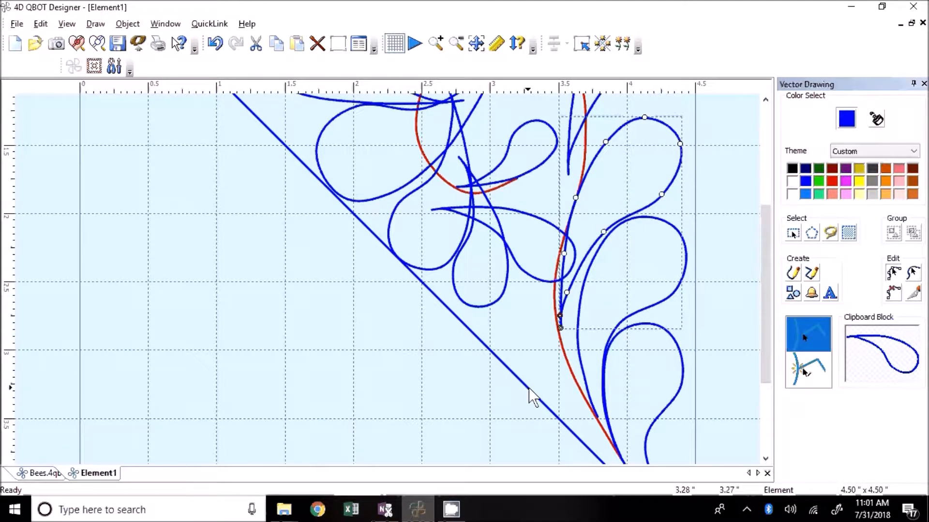
pyautogui.moveTo(560, 328); pyautogui.dragTo(586, 404)
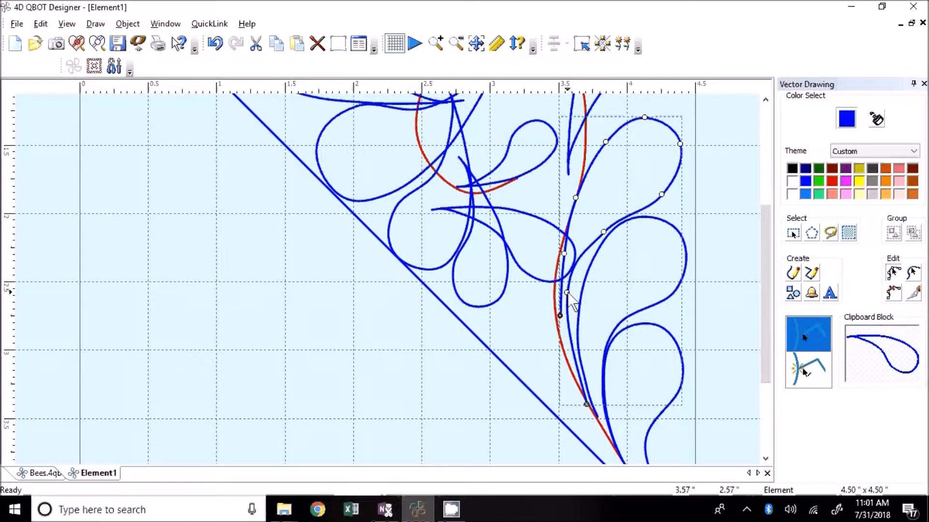
pyautogui.moveTo(567, 293); pyautogui.dragTo(577, 320)
pyautogui.moveTo(603, 231); pyautogui.dragTo(601, 242)
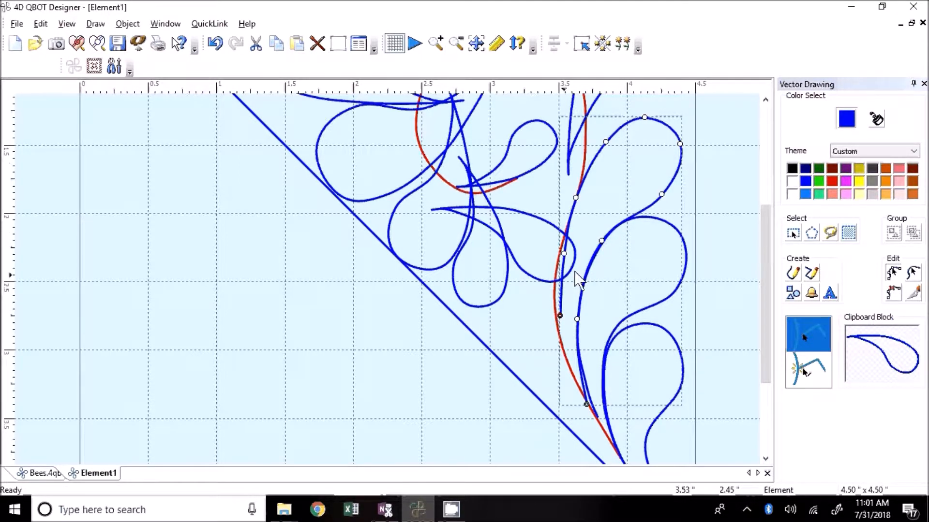
pyautogui.moveTo(560, 317); pyautogui.dragTo(560, 340)
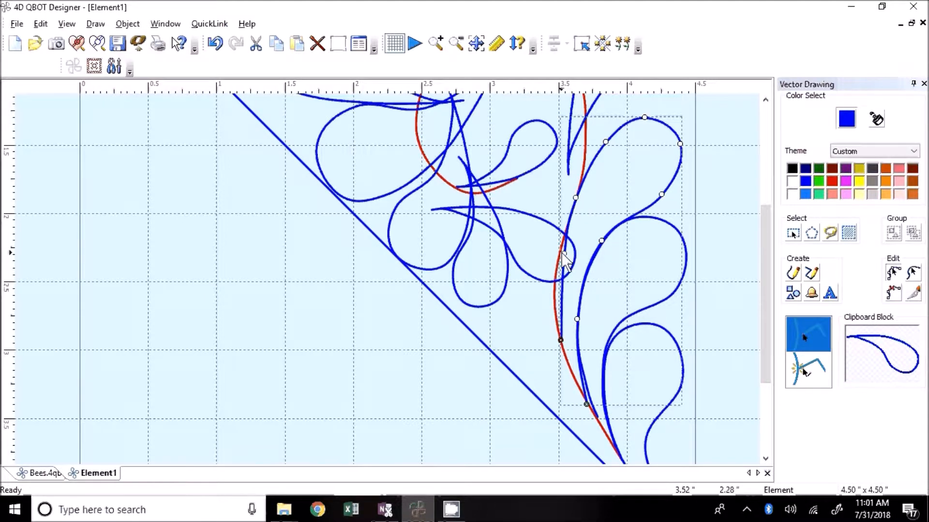
pyautogui.moveTo(564, 255); pyautogui.dragTo(555, 281)
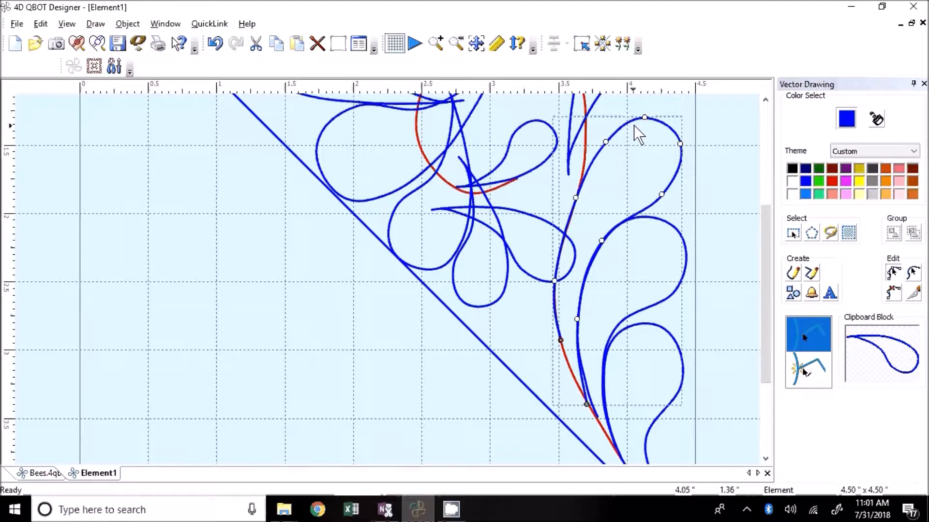
# Widen the third leaf's bulb toward the block's outer edge by moving its top and outer nodes.
pyautogui.moveTo(644, 118); pyautogui.dragTo(648, 116)
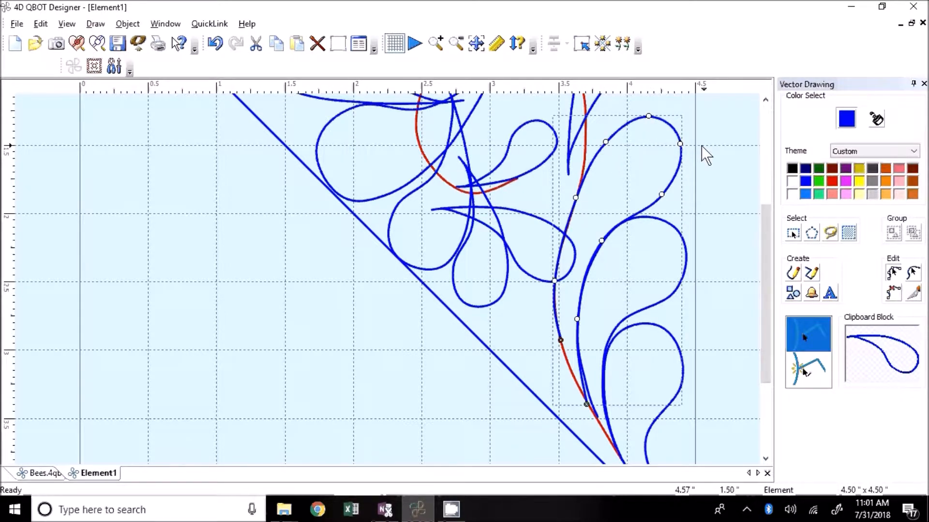
pyautogui.moveTo(680, 144)
pyautogui.mouseDown()
pyautogui.moveTo(696, 155)
pyautogui.moveTo(687, 144)
pyautogui.mouseUp()
pyautogui.moveTo(661, 195)
pyautogui.mouseDown()
pyautogui.moveTo(675, 196)
pyautogui.moveTo(672, 186)
pyautogui.mouseUp()
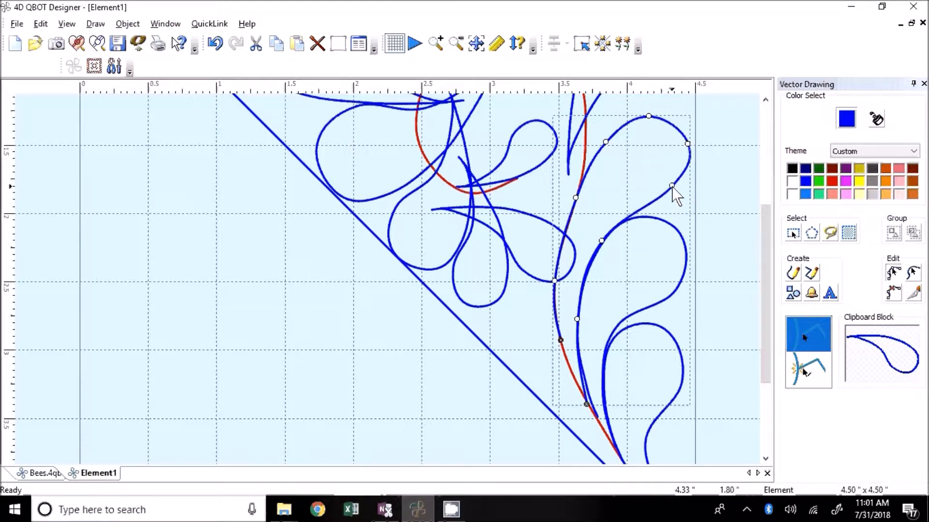
# Move the fourth leaf from the bottom, right of the stem, down to rest on the third leaf.
pyautogui.scroll(2, 675, 196)
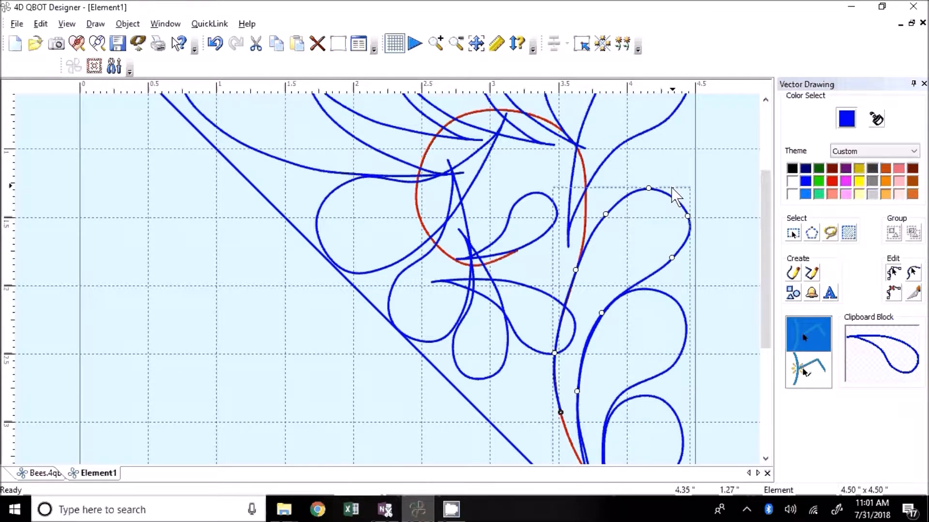
pyautogui.scroll(2, 706, 150)
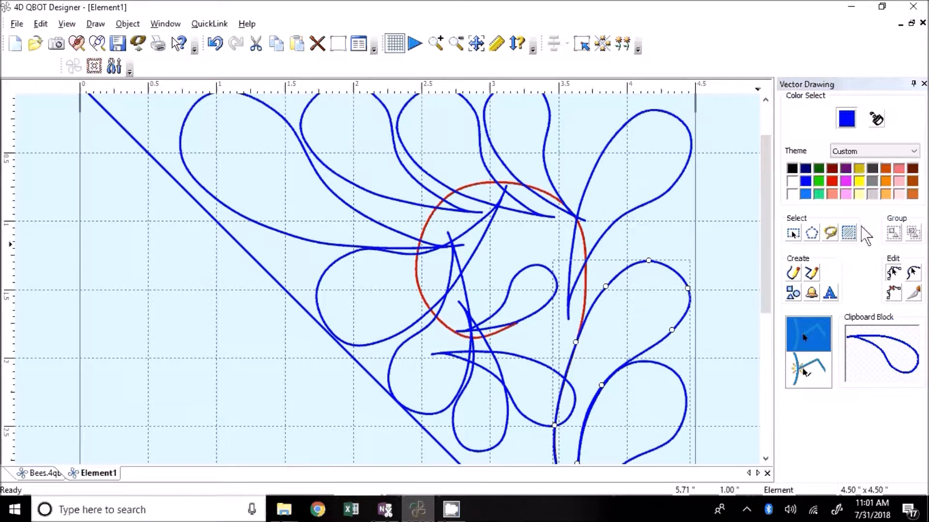
pyautogui.click(797, 236)
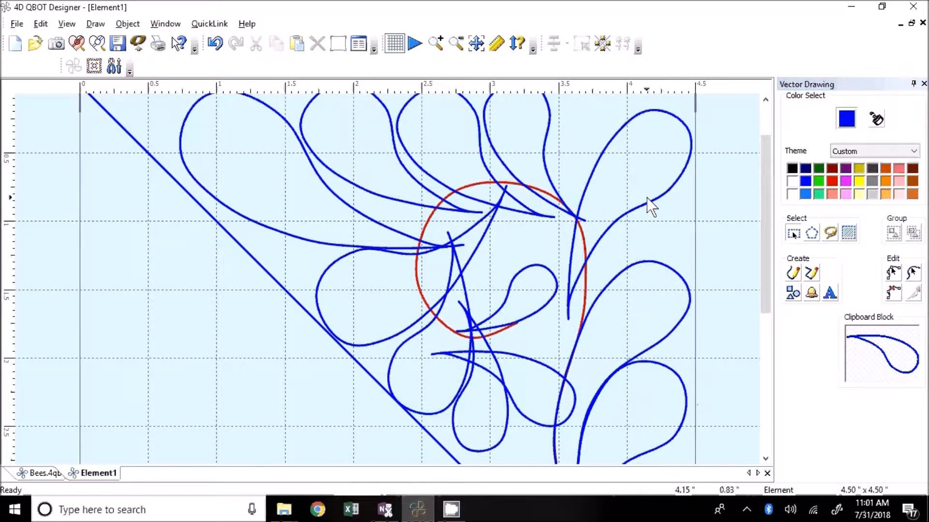
pyautogui.click(608, 225)
pyautogui.moveTo(608, 225); pyautogui.dragTo(611, 274)
# Pull the third leaf's outer node slightly inward and fit the fourth leaf's lower edge along it with a fuller bulb.
pyautogui.click(893, 274)
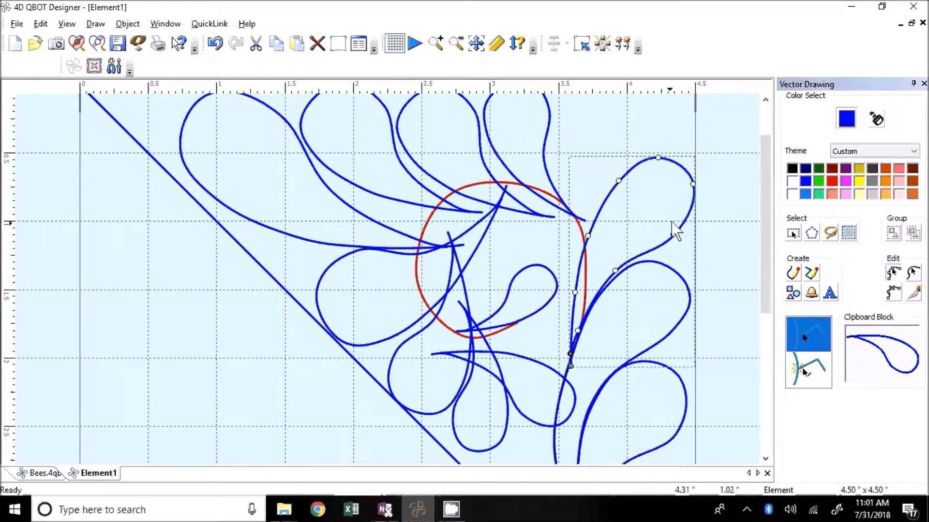
pyautogui.click(689, 314)
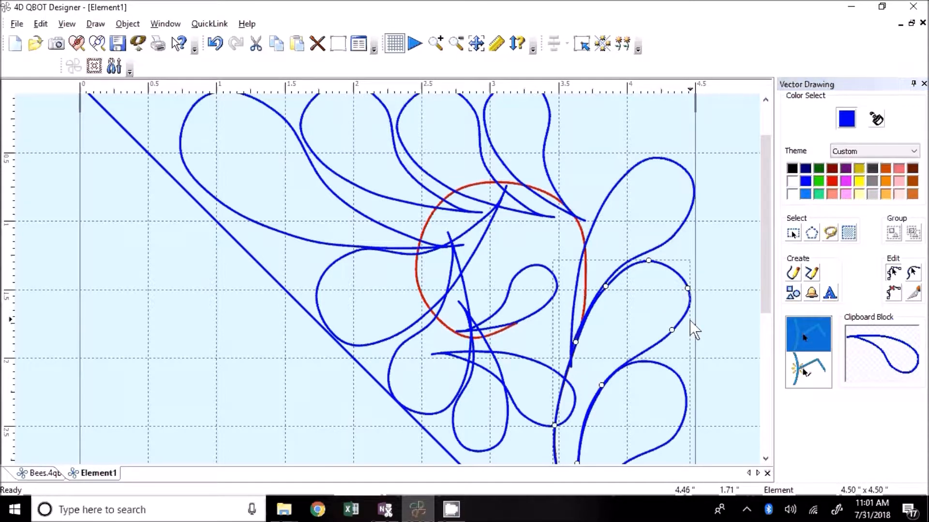
pyautogui.moveTo(688, 289); pyautogui.dragTo(686, 285)
pyautogui.click(676, 242)
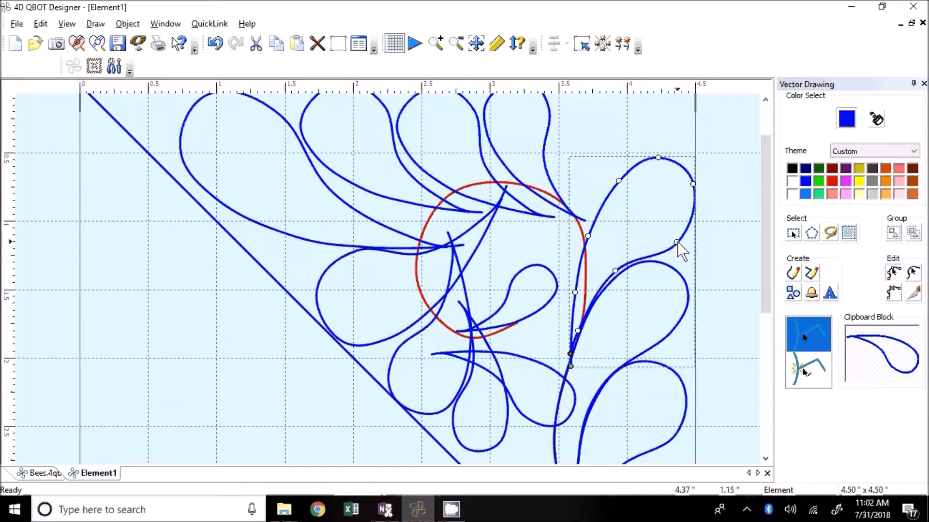
pyautogui.moveTo(615, 271); pyautogui.dragTo(617, 274)
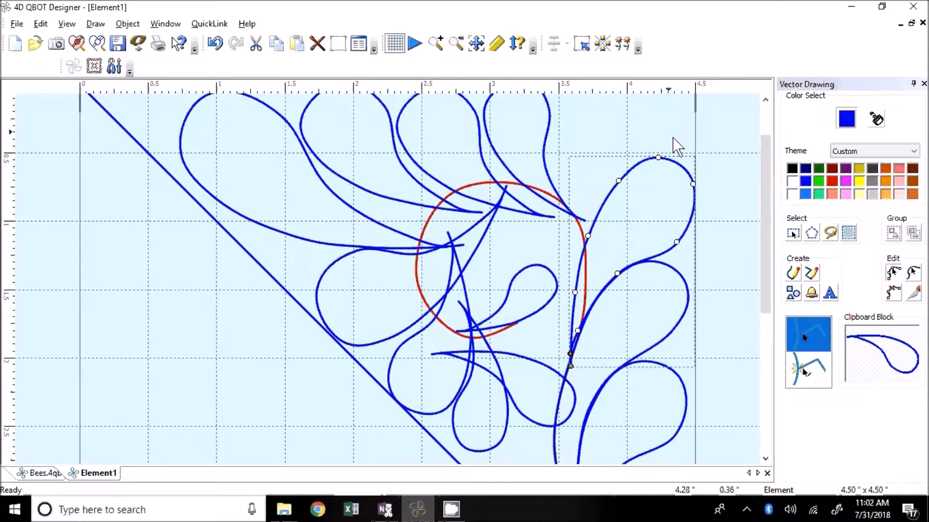
# Round the top of the fourth leaf and move its inner-edge nodes so the edge follows the red spine.
pyautogui.moveTo(658, 157); pyautogui.dragTo(606, 187)
pyautogui.moveTo(587, 236); pyautogui.dragTo(586, 252)
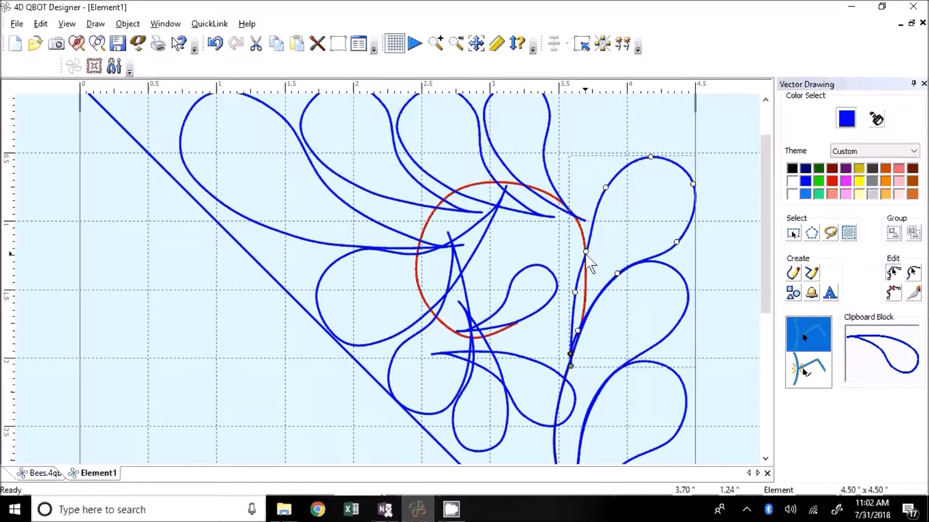
pyautogui.moveTo(575, 292); pyautogui.dragTo(583, 312)
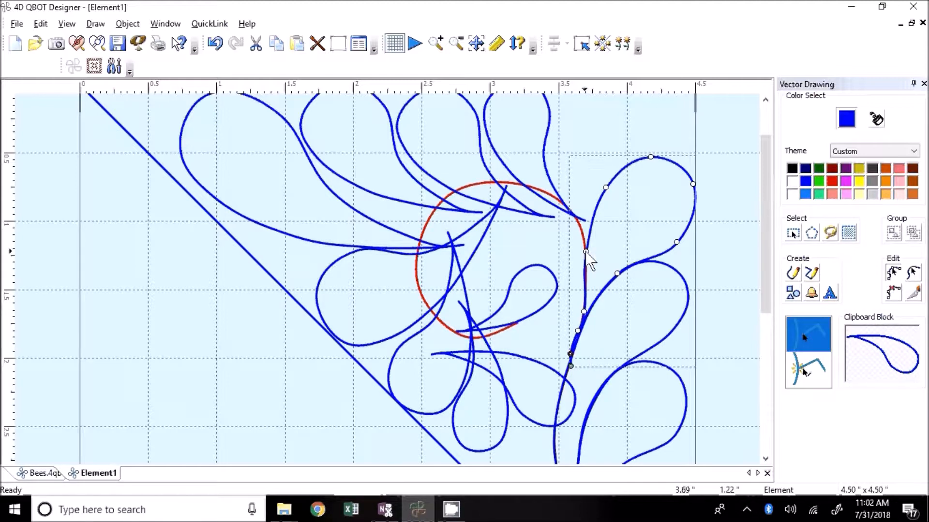
pyautogui.moveTo(586, 252)
pyautogui.mouseDown()
pyautogui.moveTo(589, 261)
pyautogui.moveTo(588, 242)
pyautogui.mouseUp()
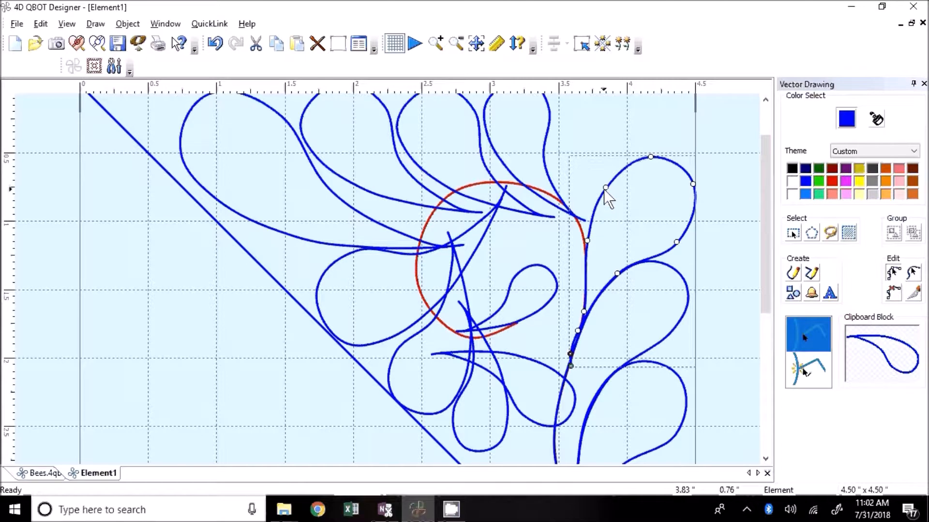
pyautogui.moveTo(606, 188); pyautogui.dragTo(604, 184)
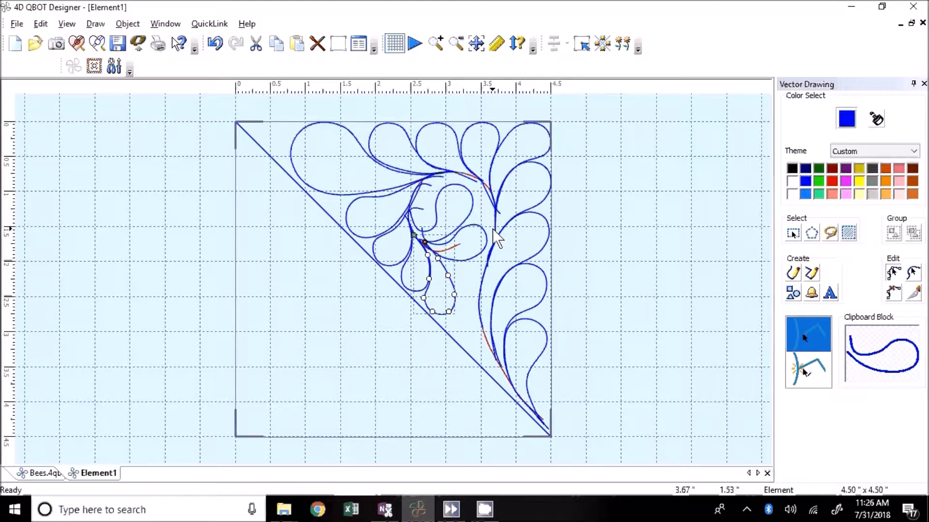
# Delete the last two nodes at the tail of the lowest leaf's inner edge, so that edge ends where it meets the red spine.
pyautogui.scroll(2, 594, 317)
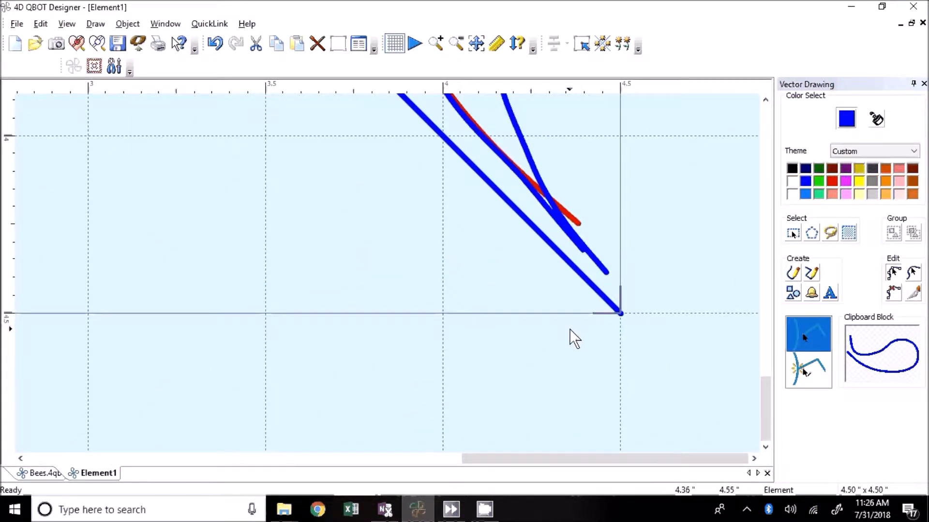
pyautogui.scroll(1, 570, 329)
pyautogui.scroll(-2, 433, 332)
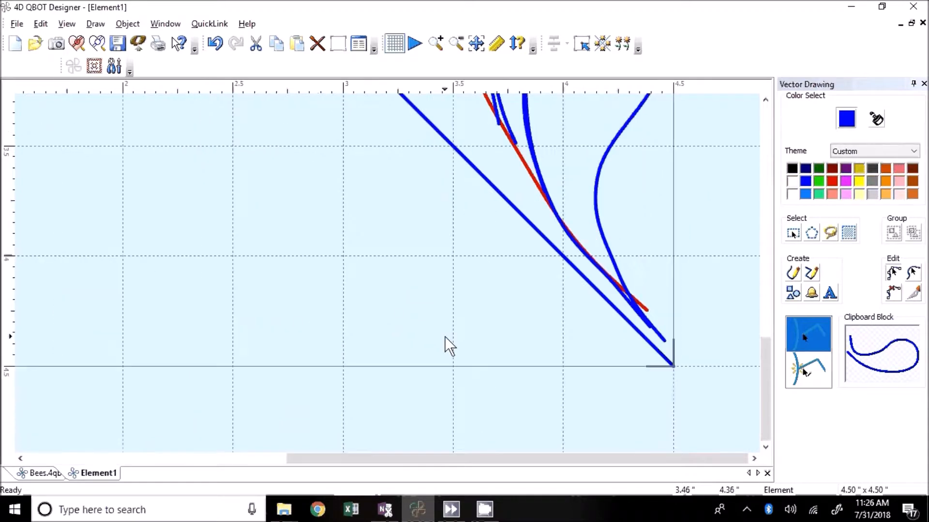
pyautogui.scroll(4, 445, 338)
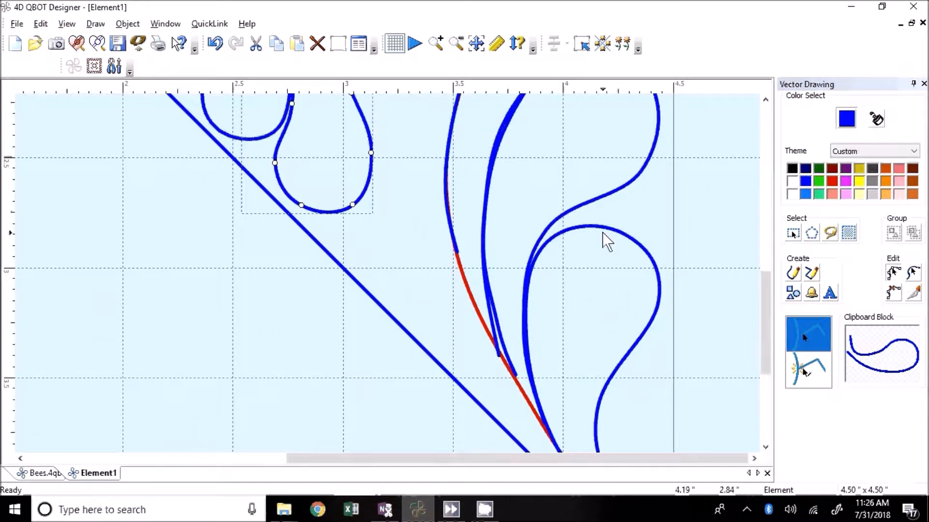
pyautogui.click(607, 238)
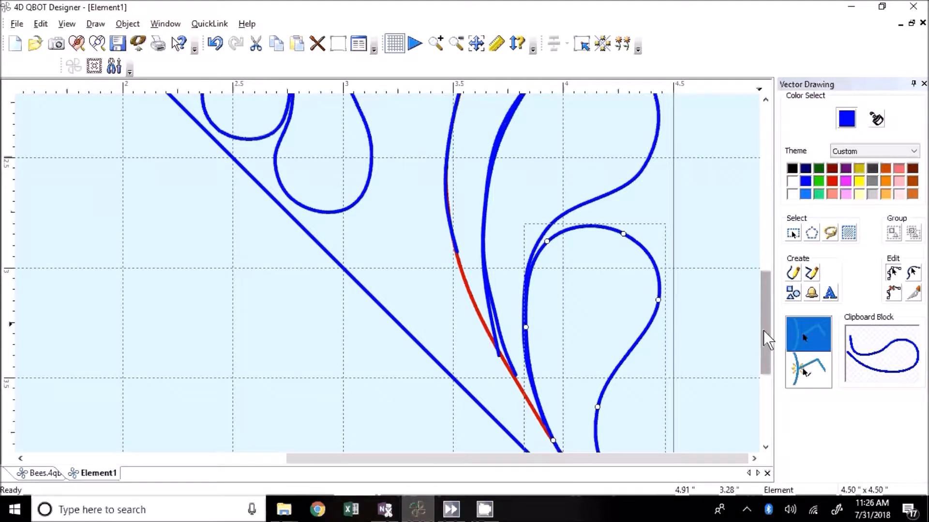
pyautogui.scroll(-2, 763, 329)
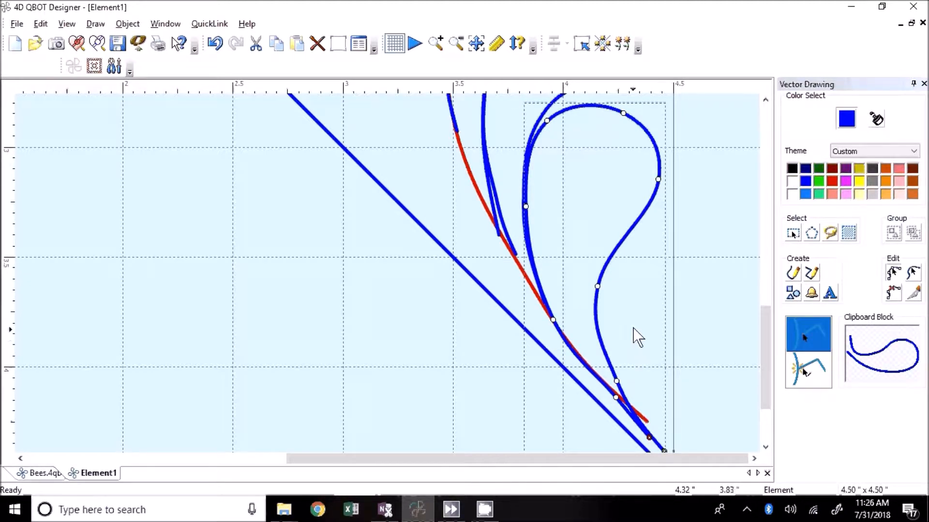
pyautogui.moveTo(765, 373)
pyautogui.mouseDown()
pyautogui.moveTo(767, 393)
pyautogui.moveTo(756, 396)
pyautogui.mouseUp()
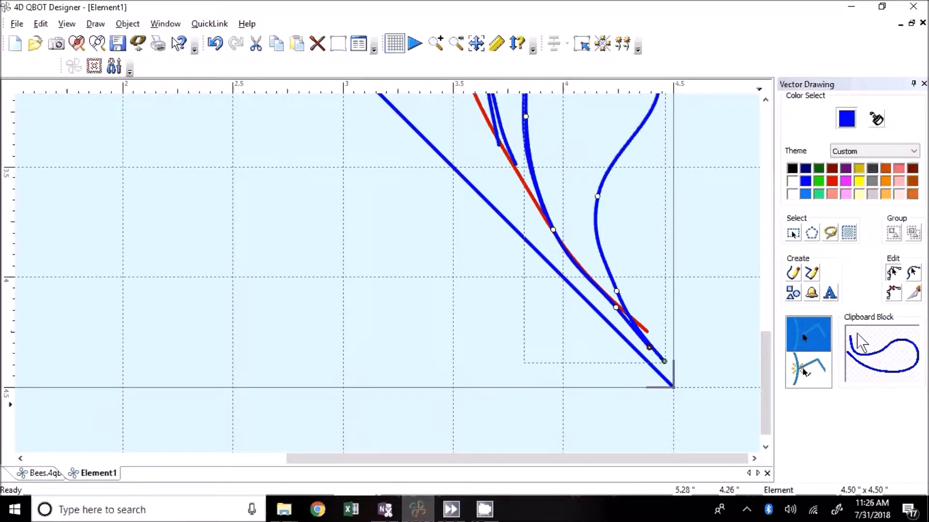
pyautogui.click(889, 294)
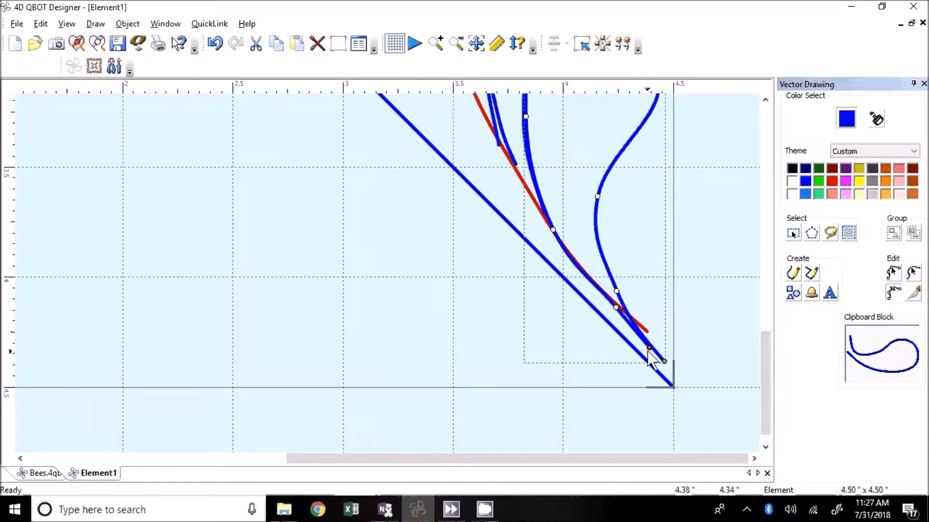
pyautogui.click(649, 347)
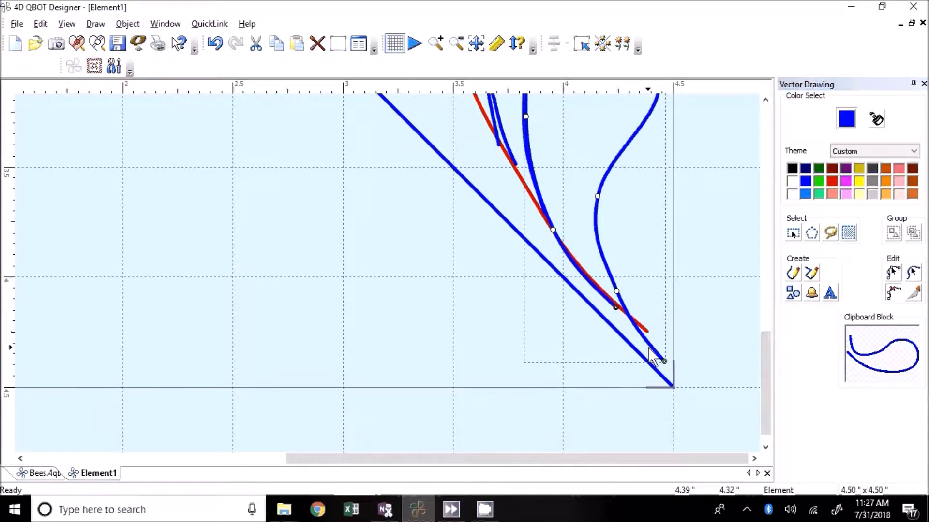
pyautogui.click(614, 308)
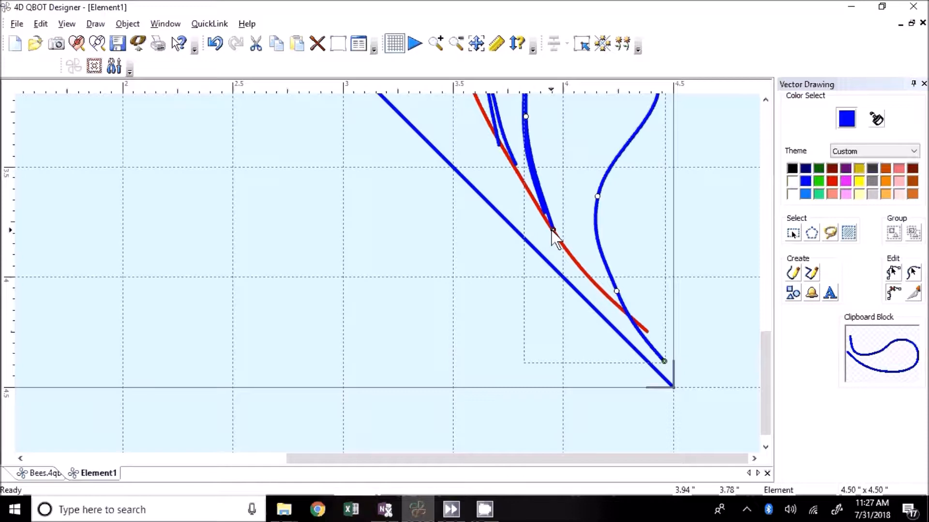
# Move the lower end node of the second leaf from the bottom onto the lowest leaf's inner-edge end, joining both leaves at the red spine.
pyautogui.moveTo(762, 356); pyautogui.dragTo(764, 305)
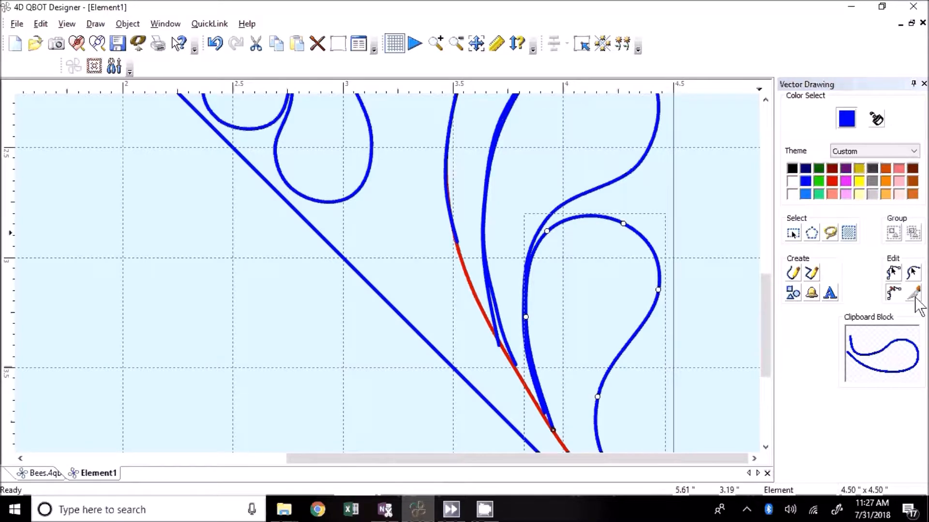
pyautogui.click(891, 272)
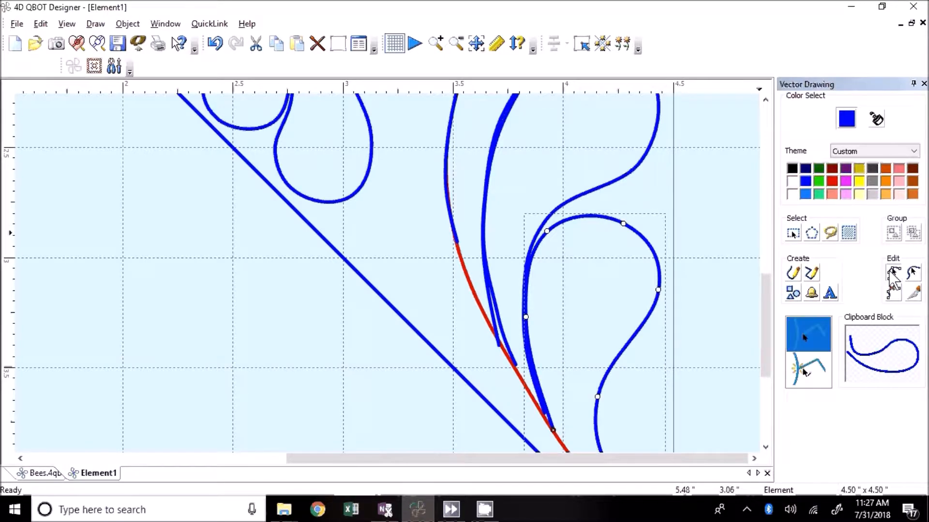
pyautogui.click(544, 415)
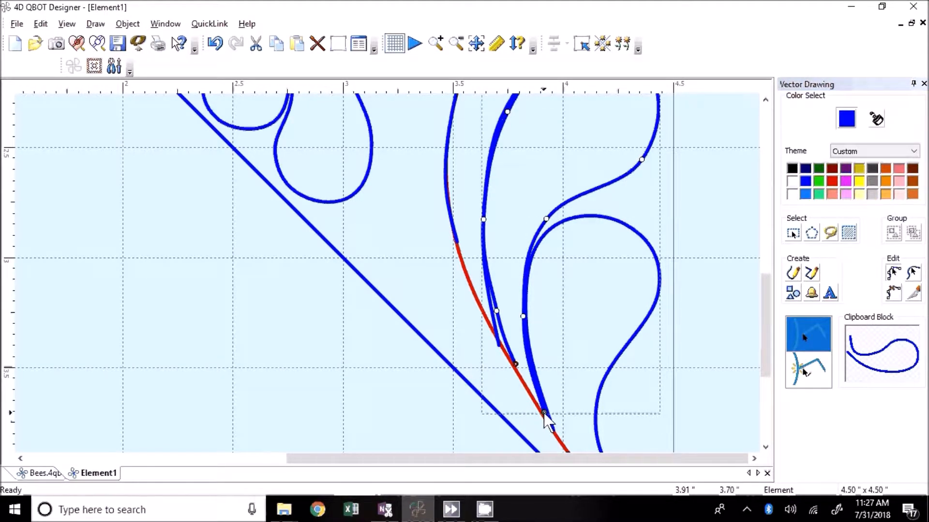
pyautogui.moveTo(544, 414); pyautogui.dragTo(553, 433)
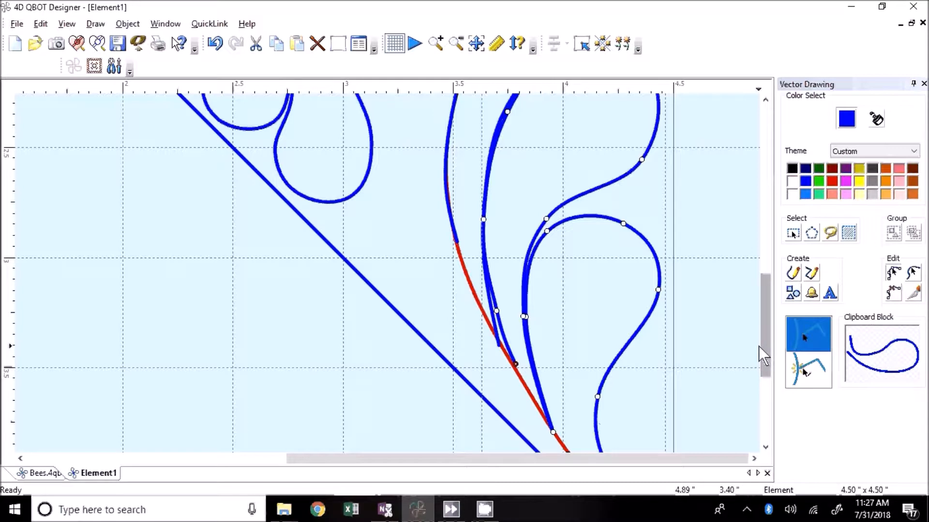
# Nudge the node joining the two lowest leaves slightly upward so it sits on the red spine.
pyautogui.scroll(-2, 762, 350)
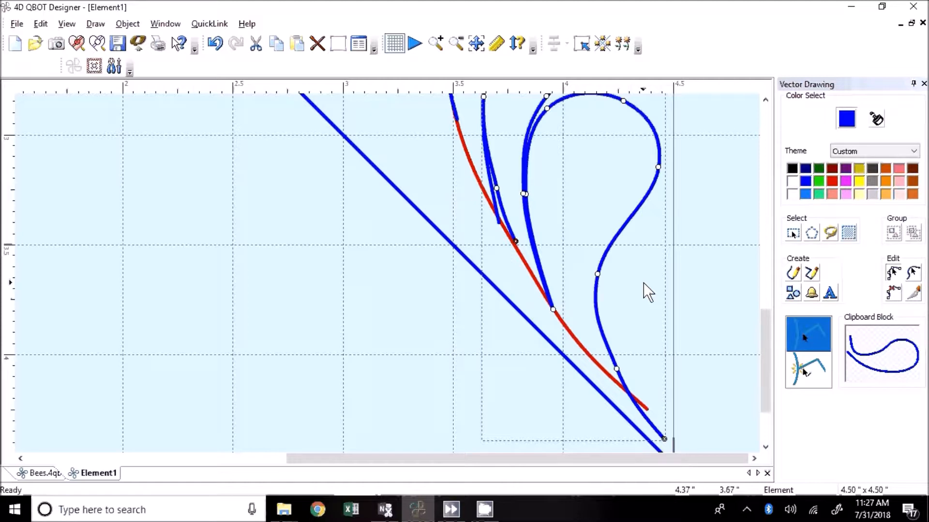
pyautogui.click(553, 310)
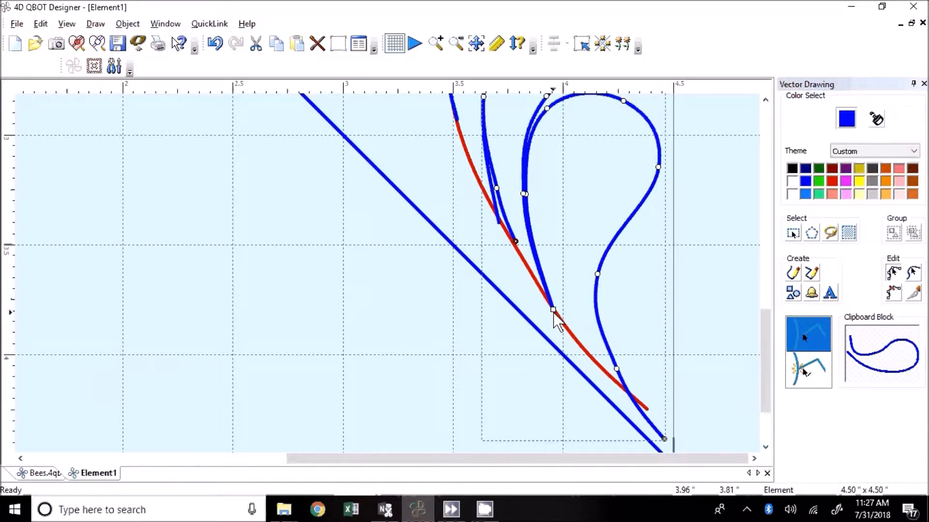
pyautogui.moveTo(552, 310); pyautogui.dragTo(554, 307)
pyautogui.rightClick(555, 308)
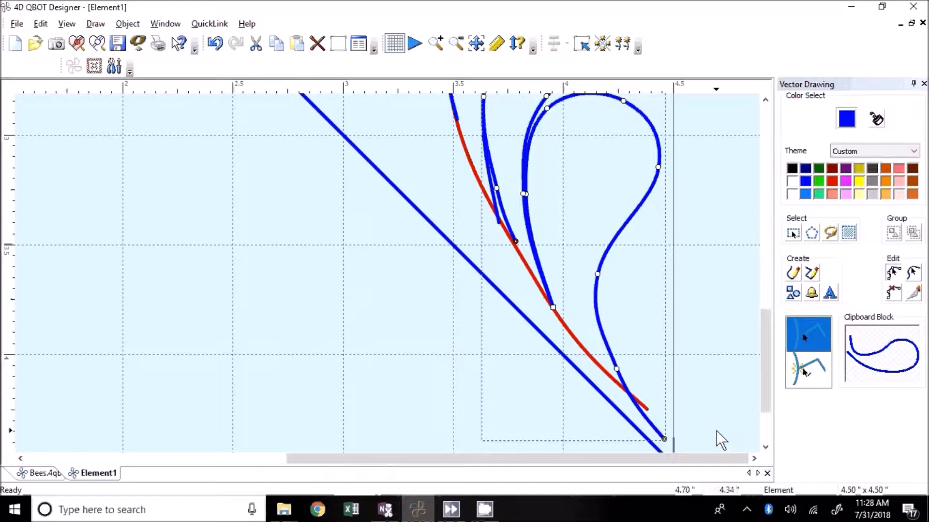
# Select the third leaf from the bottom, right of the stem, for node editing at its lower end near the second leaf's tail.
pyautogui.moveTo(765, 341); pyautogui.dragTo(770, 283)
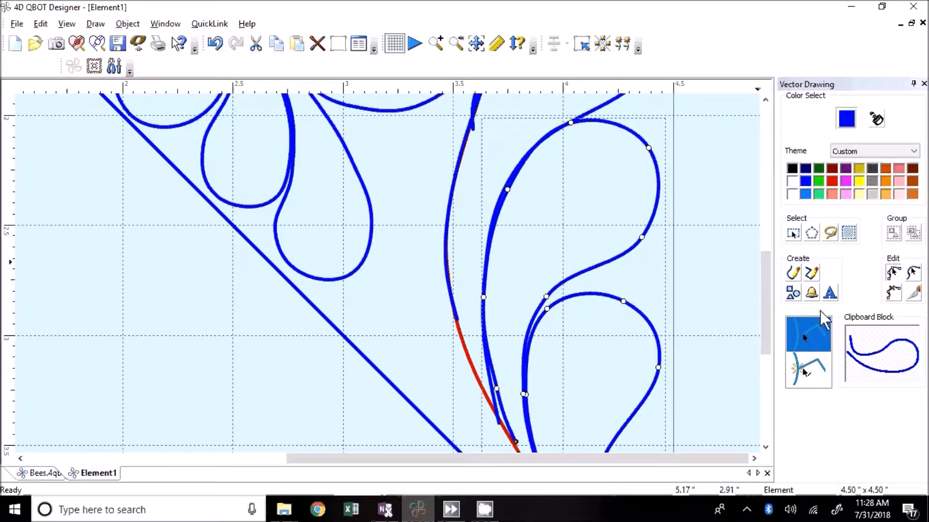
pyautogui.moveTo(763, 340); pyautogui.dragTo(762, 372)
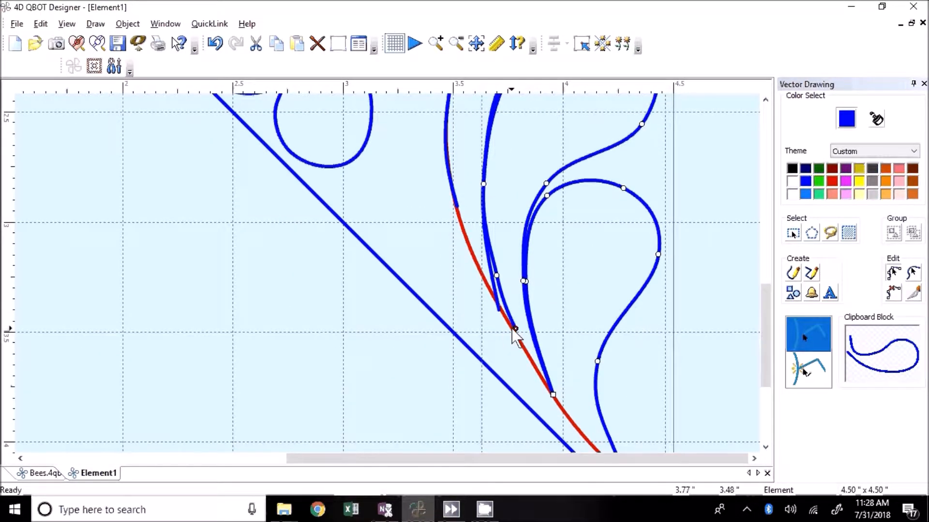
pyautogui.click(495, 292)
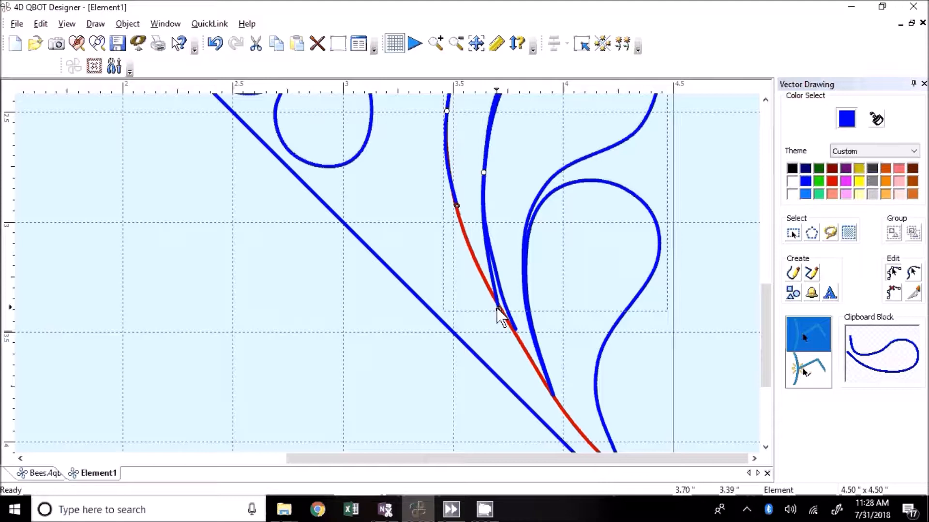
# Join the feather's lower end to the next feather on the red spine, and delete two surplus nodes from its overlapping upper tail.
pyautogui.moveTo(497, 311)
pyautogui.mouseDown()
pyautogui.moveTo(515, 330)
pyautogui.moveTo(509, 325)
pyautogui.mouseUp()
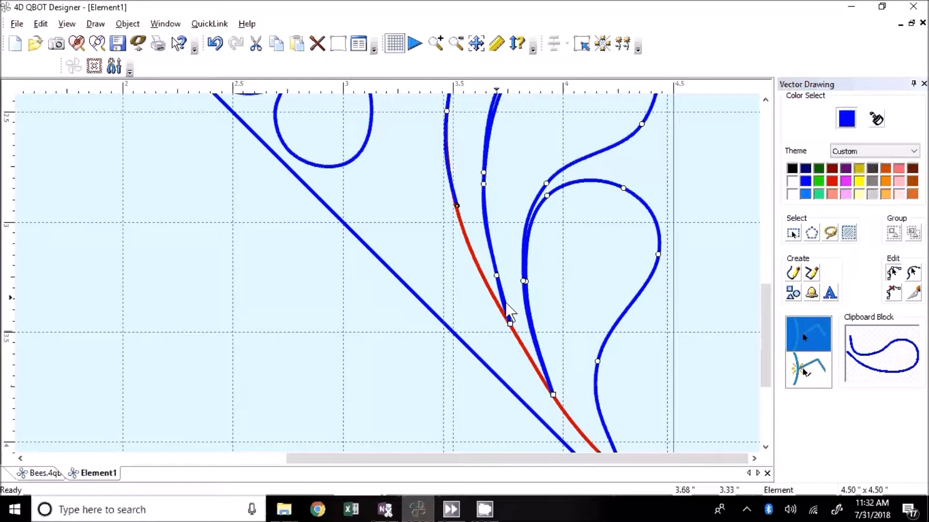
pyautogui.scroll(3, 456, 207)
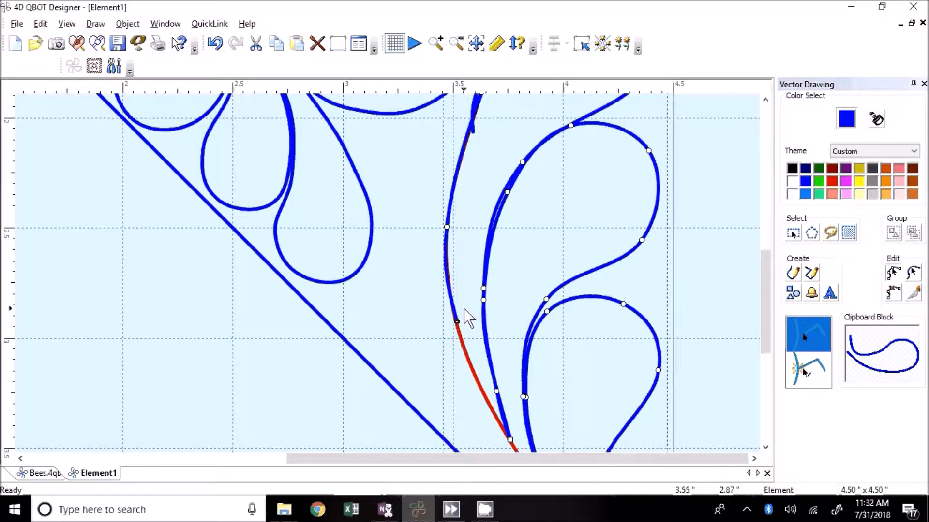
pyautogui.scroll(3, 468, 318)
pyautogui.scroll(3, 467, 318)
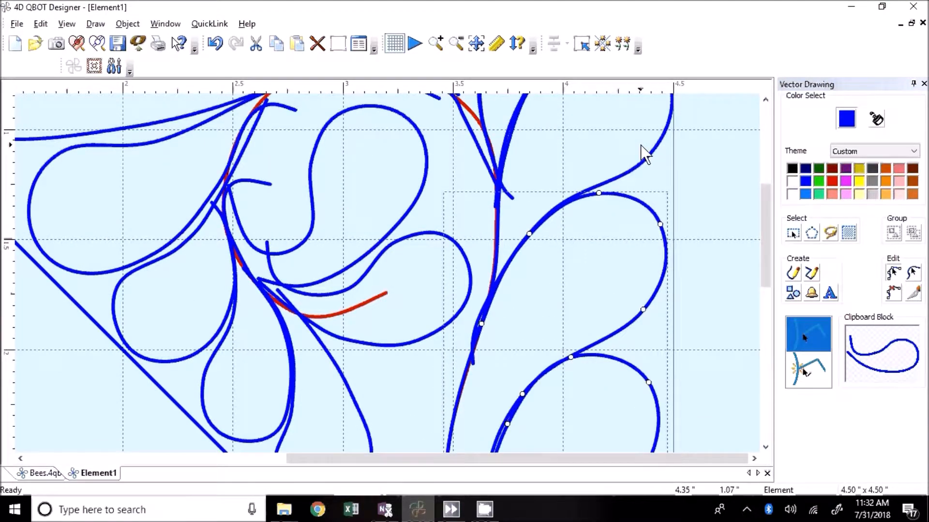
pyautogui.scroll(-6, 515, 202)
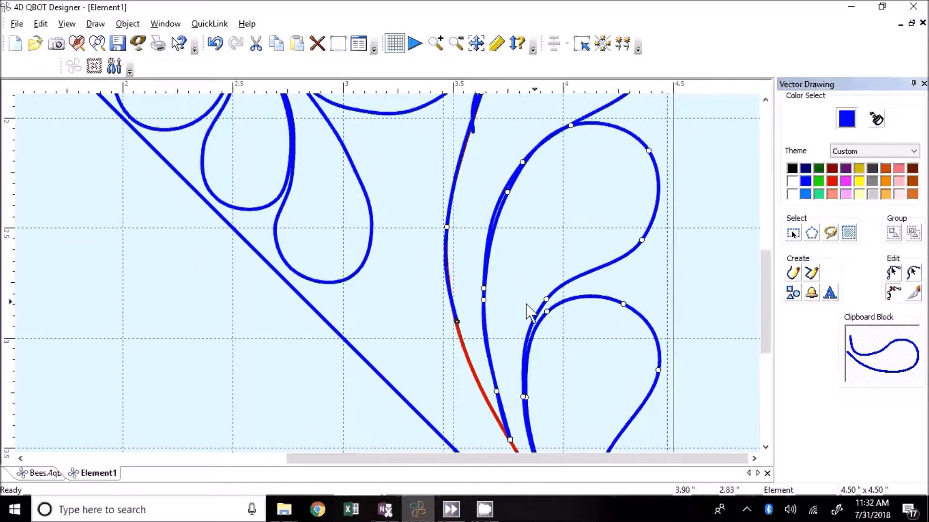
pyautogui.click(457, 323)
pyautogui.click(446, 227)
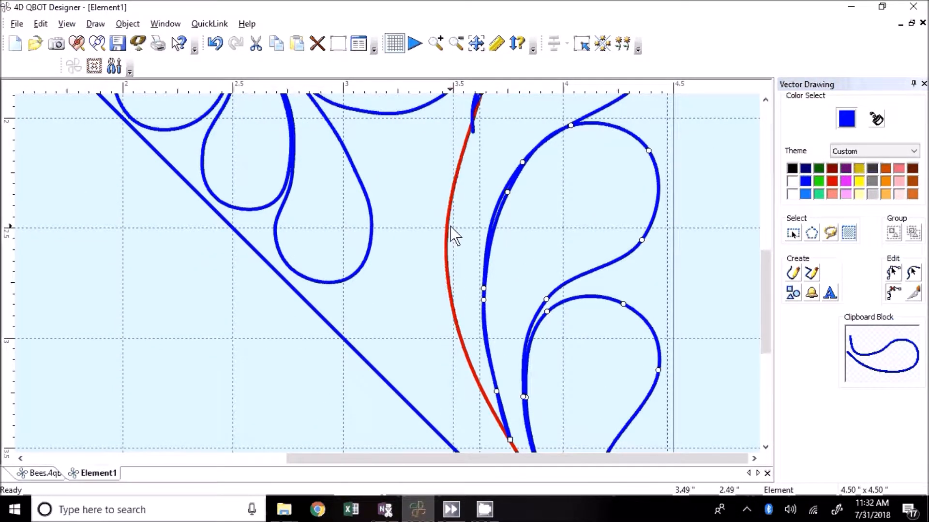
# Join the trimmed feather to the lower tail of the feather above, placing the joined node on the spine and reshaping the shared stem.
pyautogui.scroll(3, 450, 225)
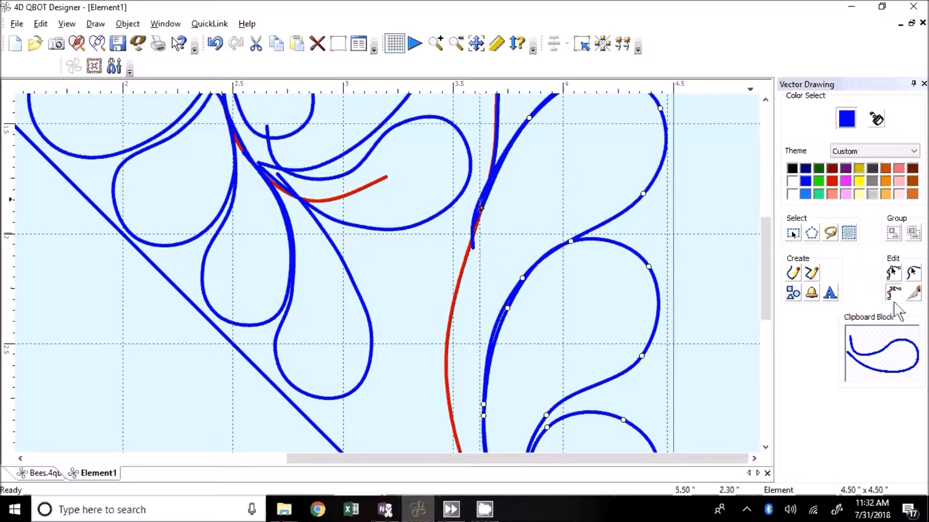
pyautogui.click(892, 274)
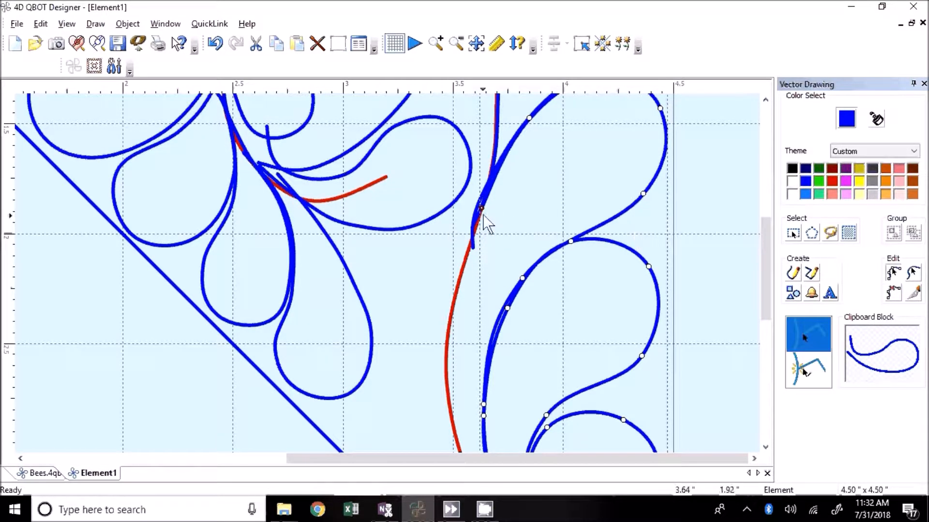
pyautogui.moveTo(482, 208); pyautogui.dragTo(474, 248)
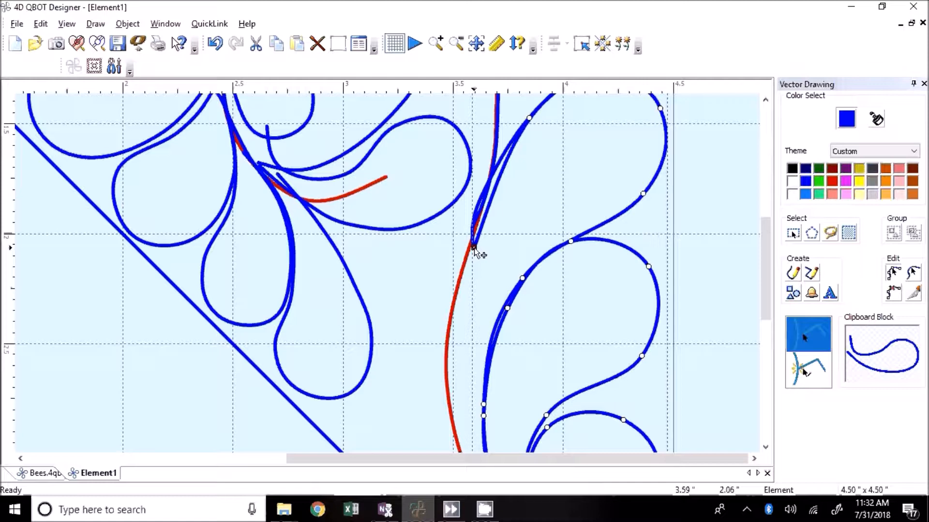
pyautogui.click(473, 248)
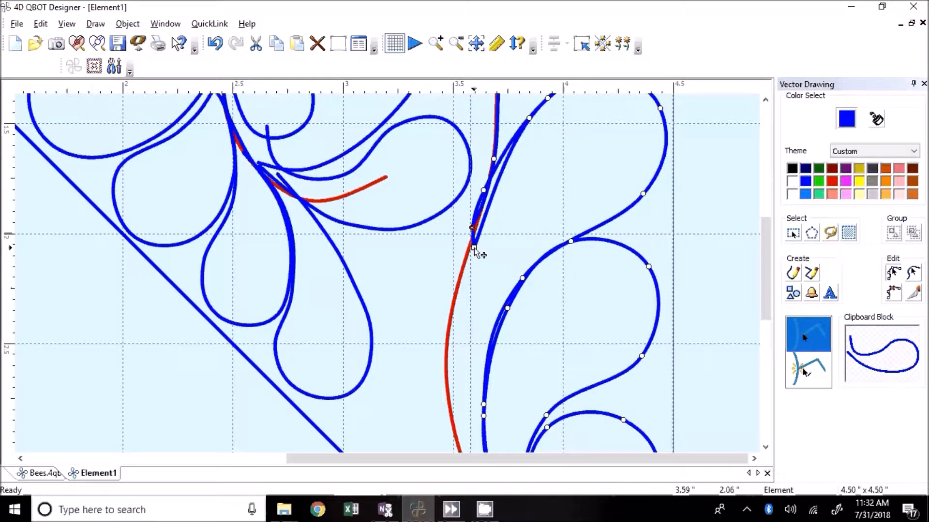
pyautogui.moveTo(474, 247); pyautogui.dragTo(463, 266)
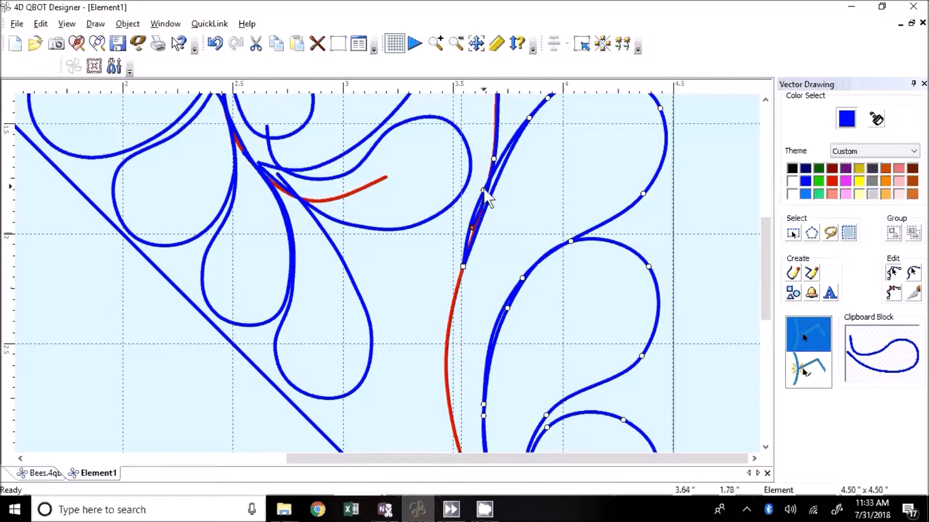
pyautogui.moveTo(483, 190); pyautogui.dragTo(499, 175)
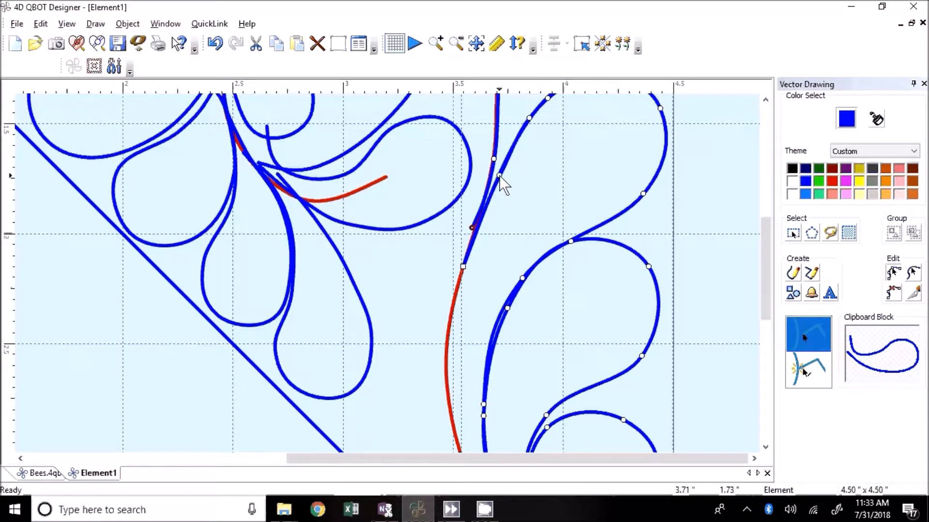
# Move the stray end of the feather beside the corner feather onto the spine, and delete the end node of the joined chain's upper tail.
pyautogui.moveTo(764, 233); pyautogui.dragTo(766, 188)
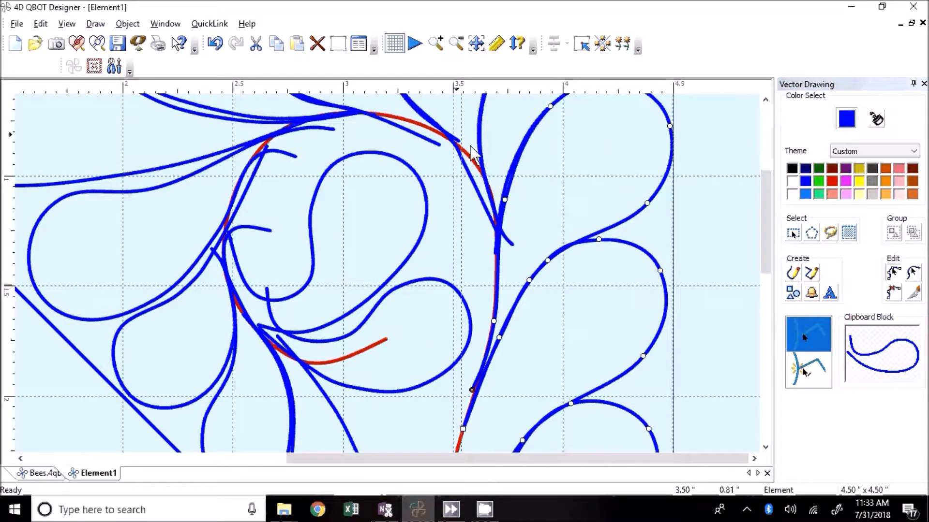
pyautogui.click(476, 159)
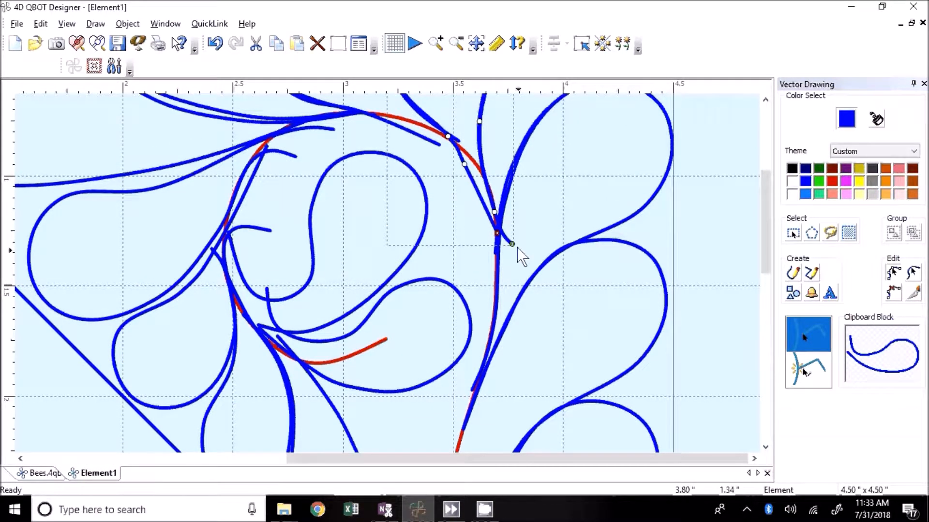
pyautogui.moveTo(512, 245); pyautogui.dragTo(497, 283)
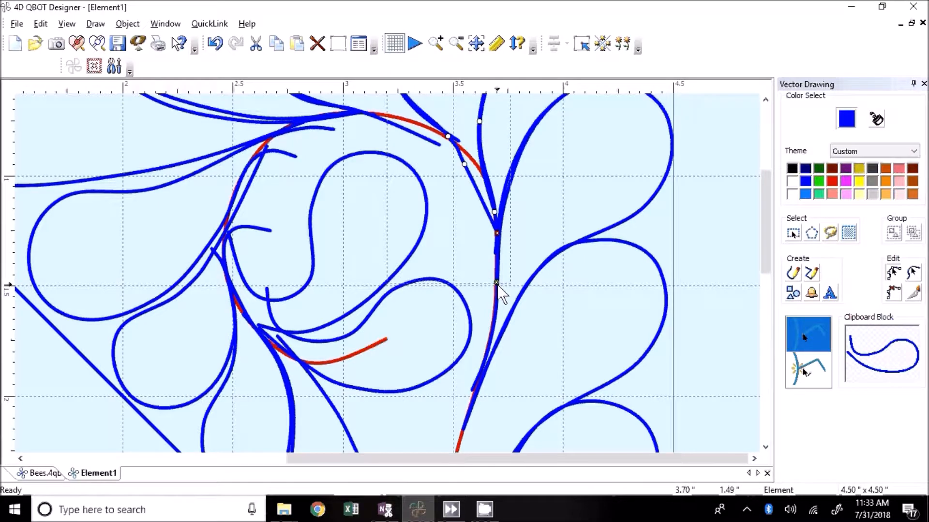
pyautogui.click(474, 392)
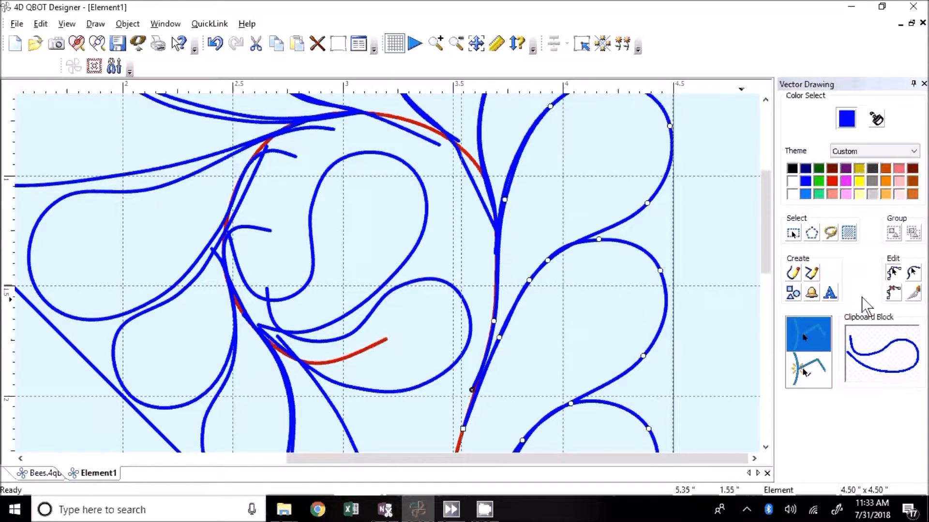
pyautogui.click(888, 292)
pyautogui.click(473, 389)
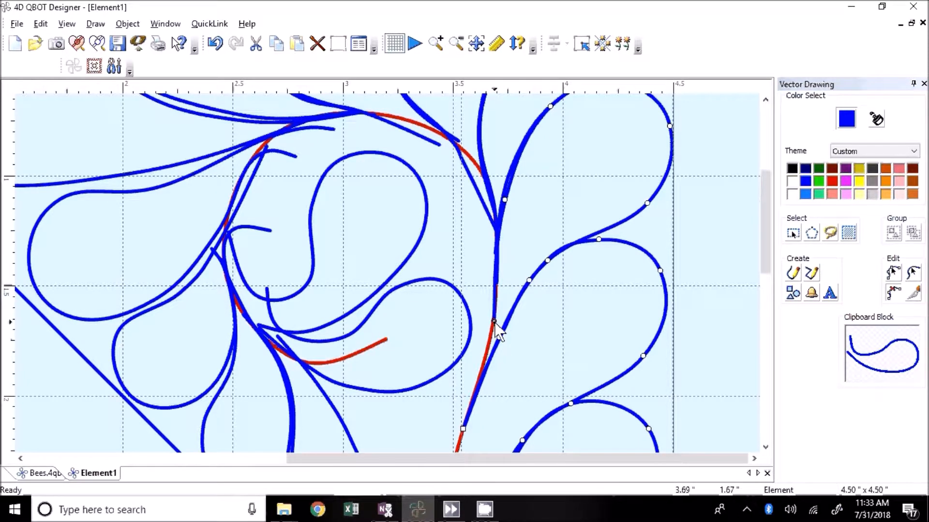
# Try to join the chain's upper tail to the feather beside the corner feather, and undo that join.
pyautogui.click(893, 273)
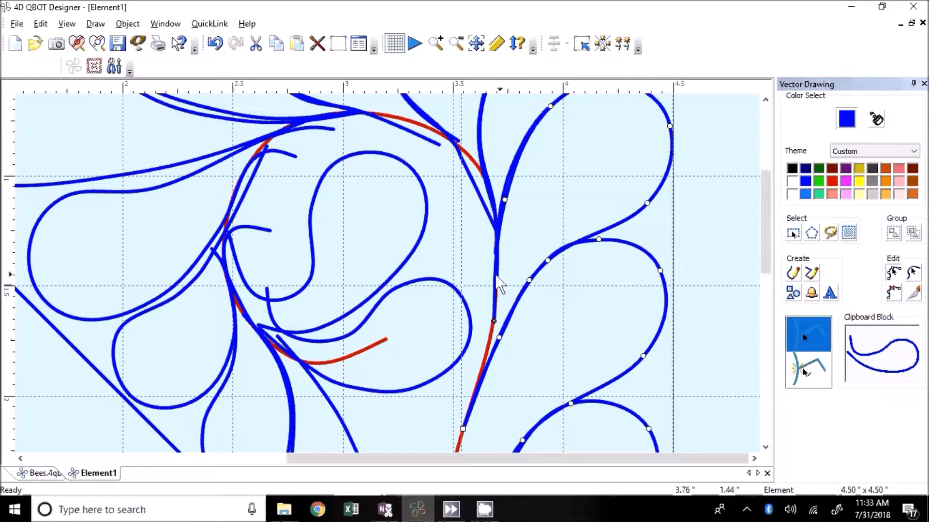
pyautogui.moveTo(492, 317)
pyautogui.mouseDown()
pyautogui.moveTo(497, 284)
pyautogui.moveTo(494, 305)
pyautogui.mouseUp()
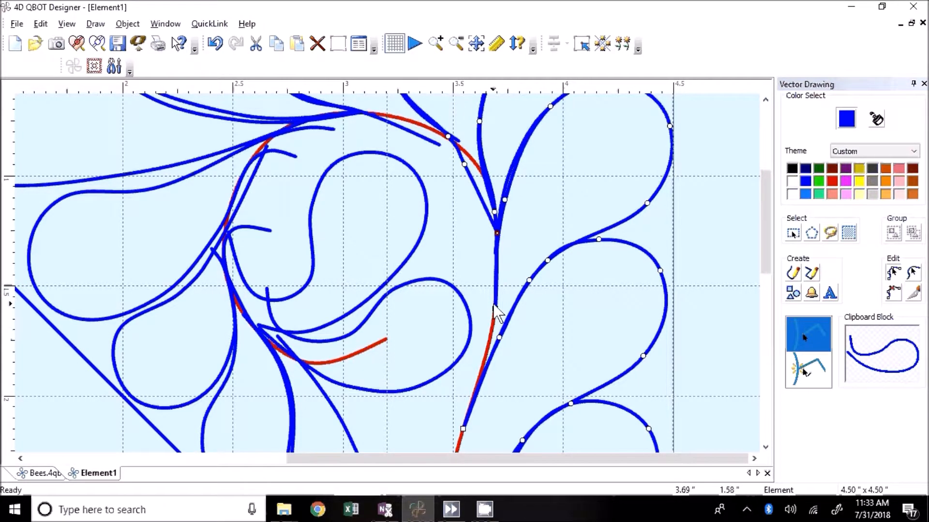
pyautogui.scroll(2, 495, 310)
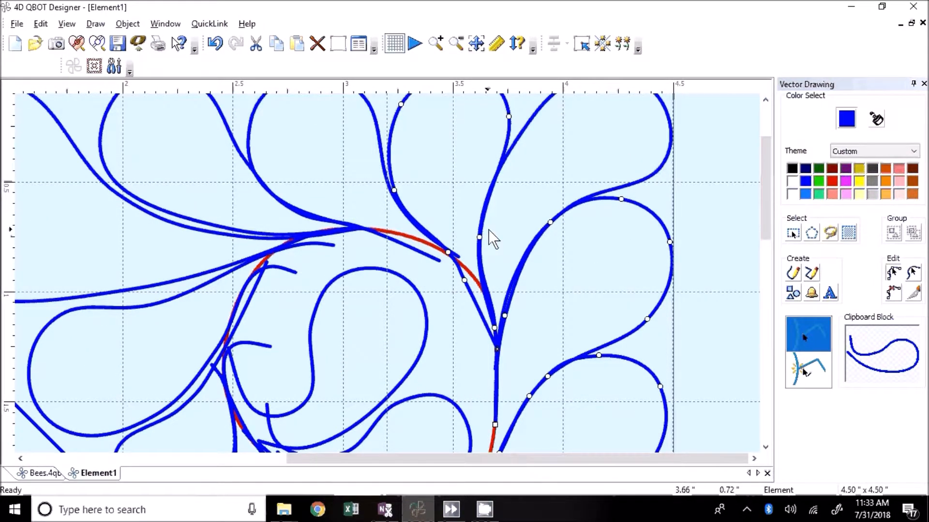
pyautogui.scroll(2, 492, 237)
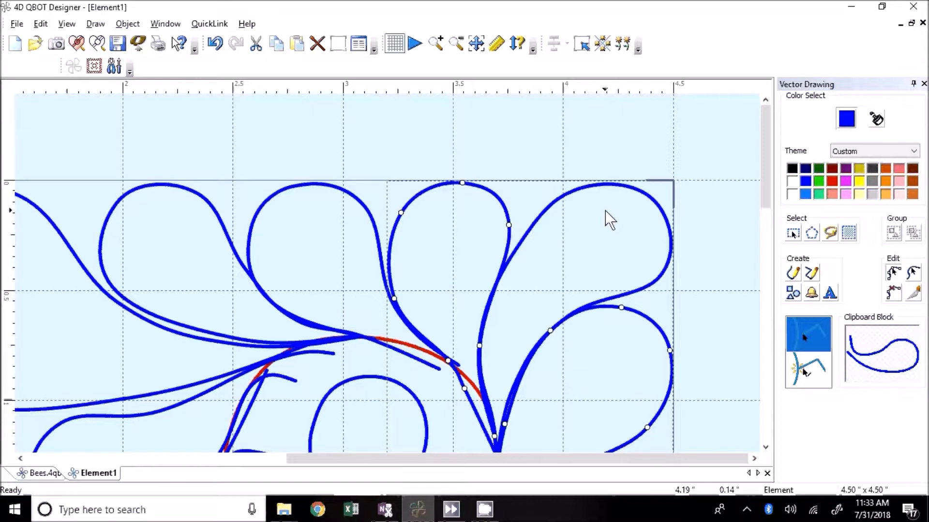
pyautogui.hotkey('ctrl', 'z')
pyautogui.hotkey('ctrl', 'z')
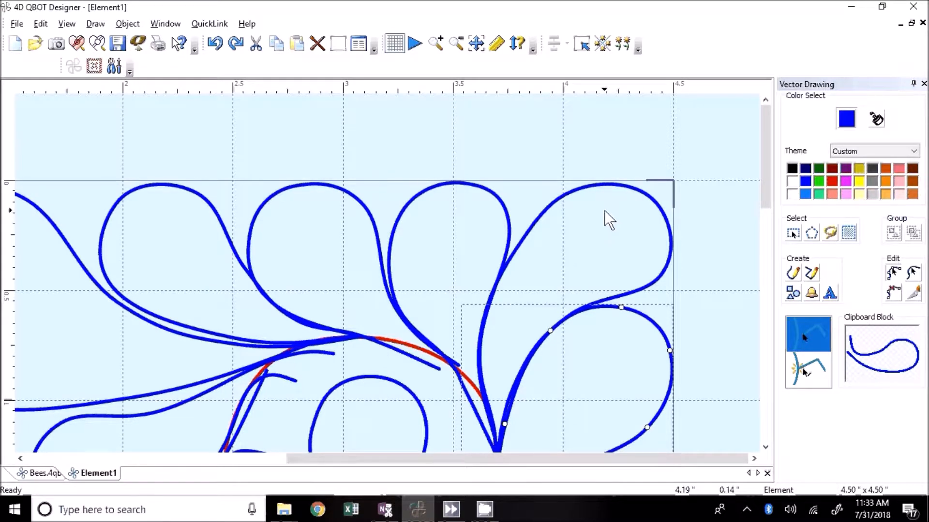
# Pull both ends of the corner feather away from the spine to separate them from the overlapping curves.
pyautogui.scroll(-5, 604, 211)
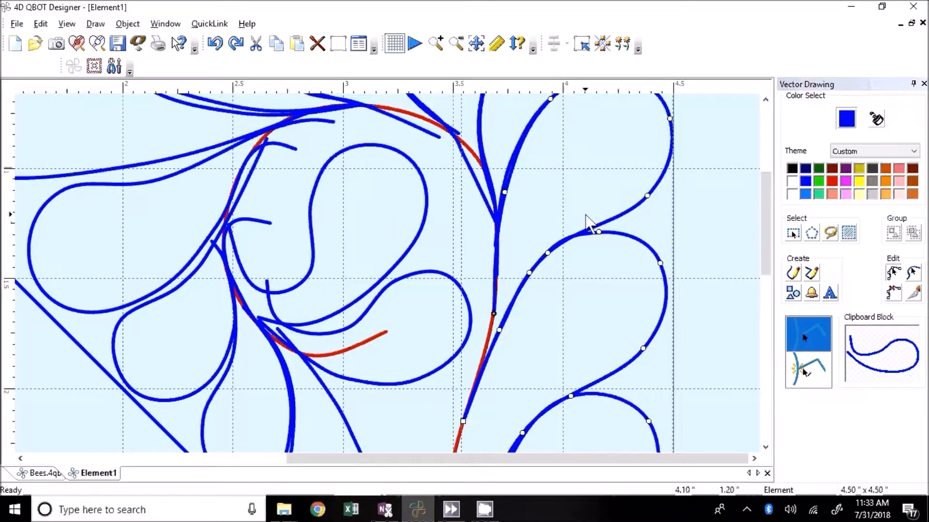
pyautogui.scroll(5, 580, 188)
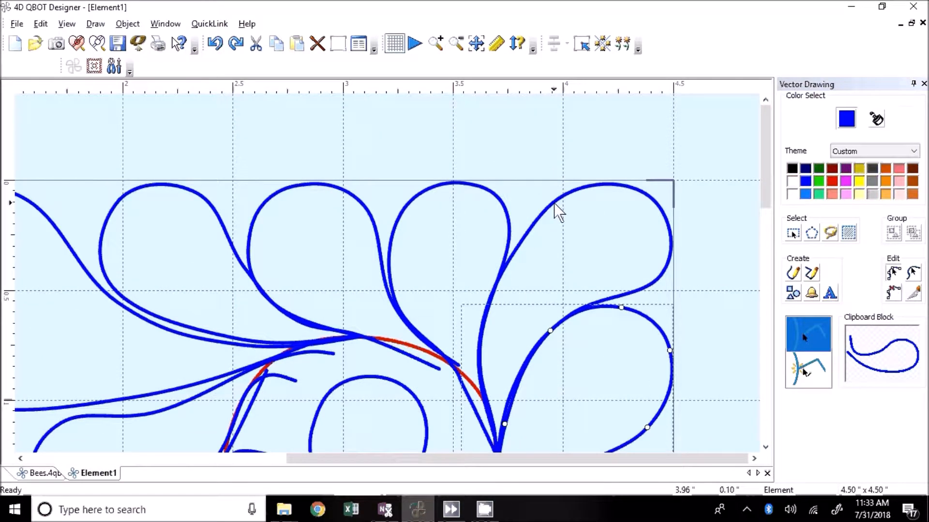
pyautogui.click(556, 208)
pyautogui.scroll(-3, 557, 213)
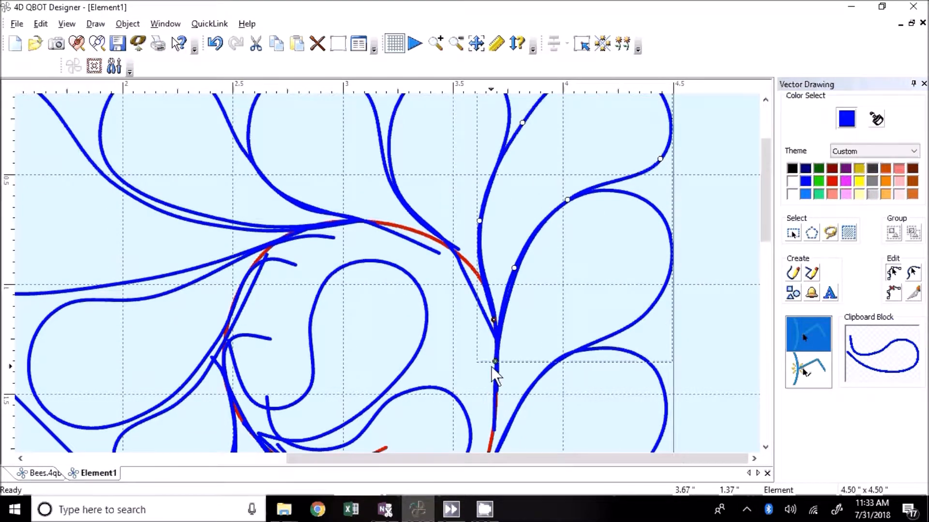
pyautogui.moveTo(495, 362); pyautogui.dragTo(537, 344)
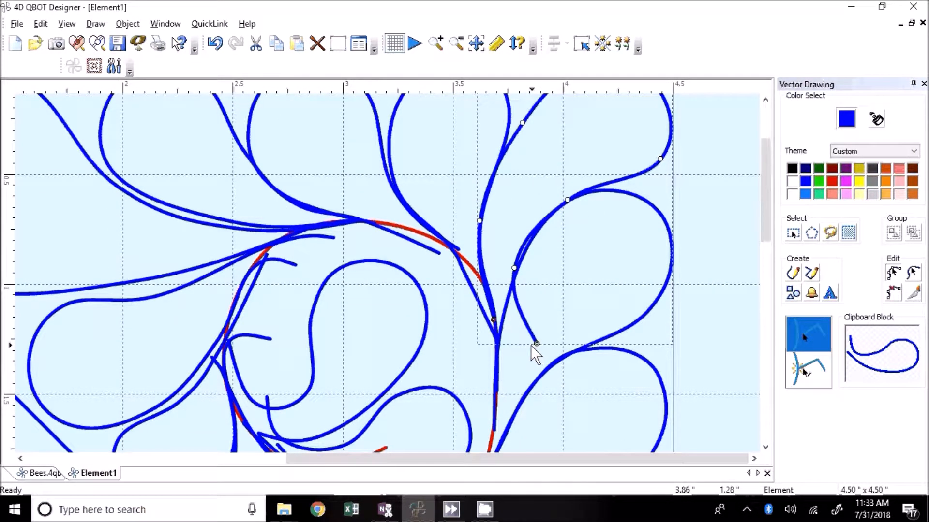
pyautogui.moveTo(493, 319); pyautogui.dragTo(498, 263)
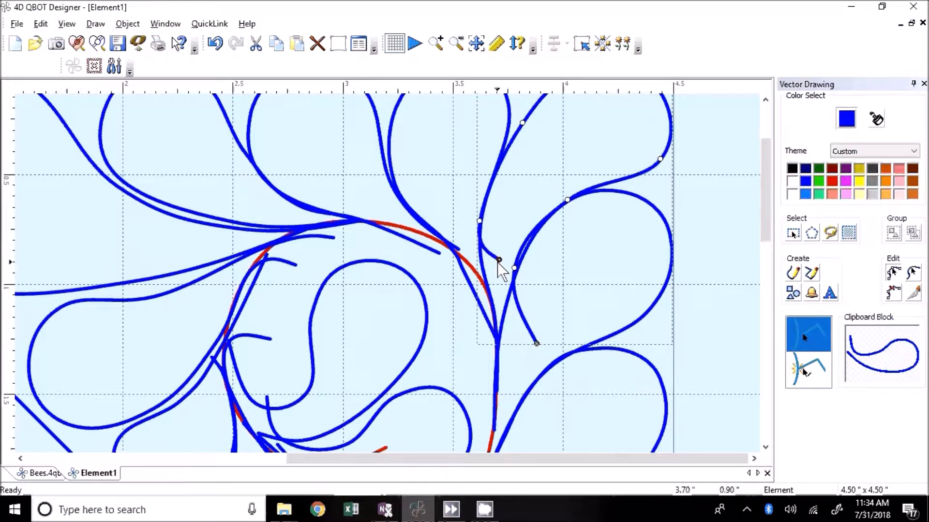
# Join the corner feather's lower end to the upper end of the feather chain on the spine.
pyautogui.click(617, 334)
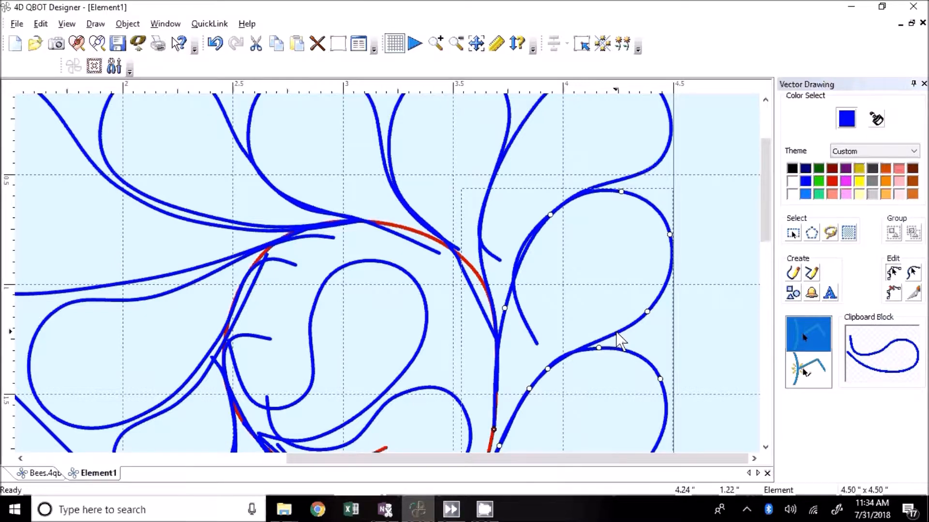
pyautogui.click(536, 343)
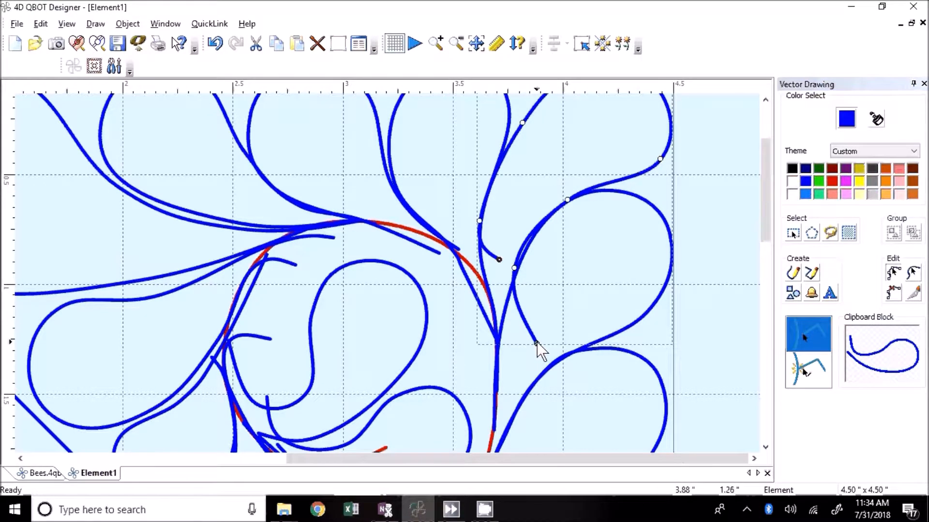
pyautogui.moveTo(536, 343); pyautogui.dragTo(495, 411)
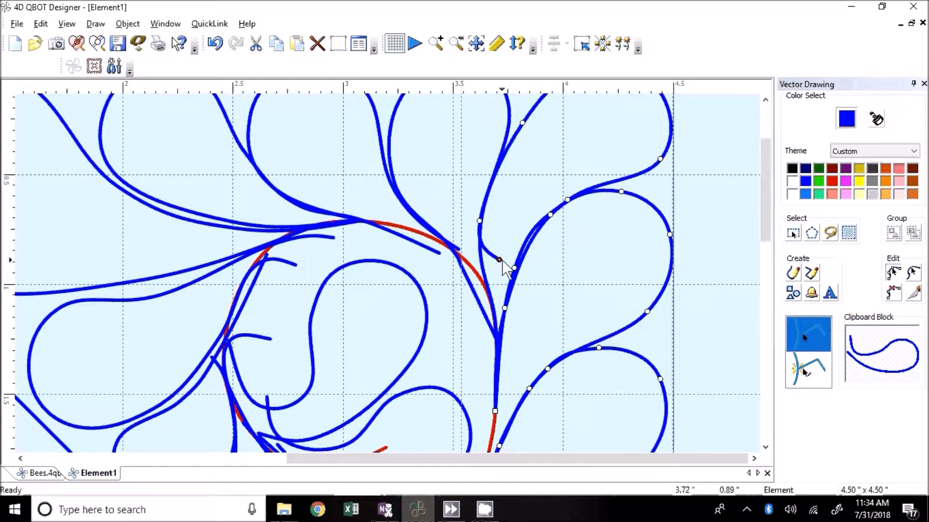
# Delete the surplus end node from the lower tail of the feather beside the corner feather.
pyautogui.click(506, 129)
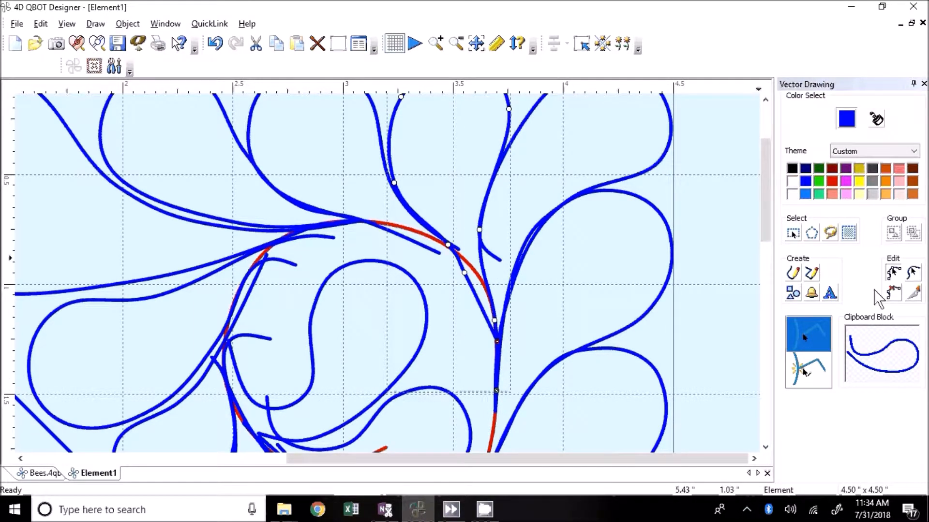
pyautogui.click(886, 294)
pyautogui.click(497, 392)
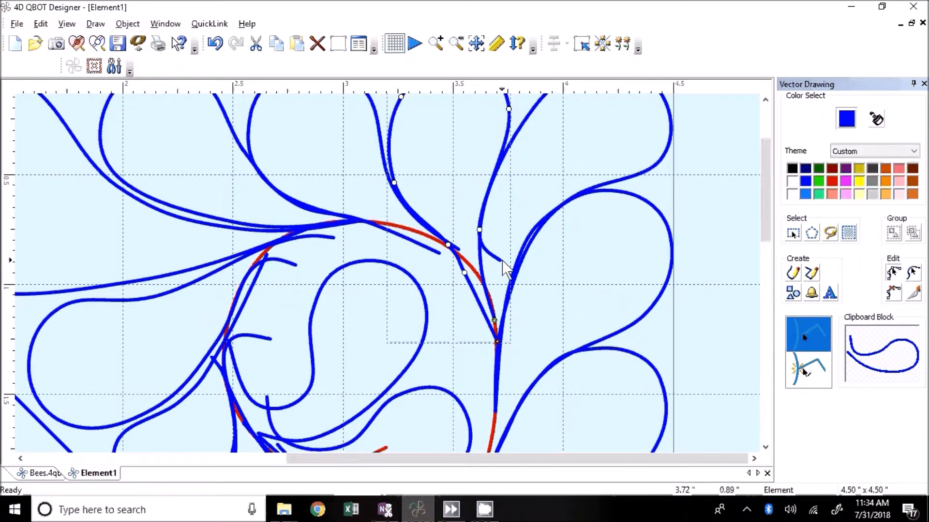
# Join the corner feather's free end to the neighbouring feather on the spine, and align both curves' nodes along their shared stem.
pyautogui.click(498, 326)
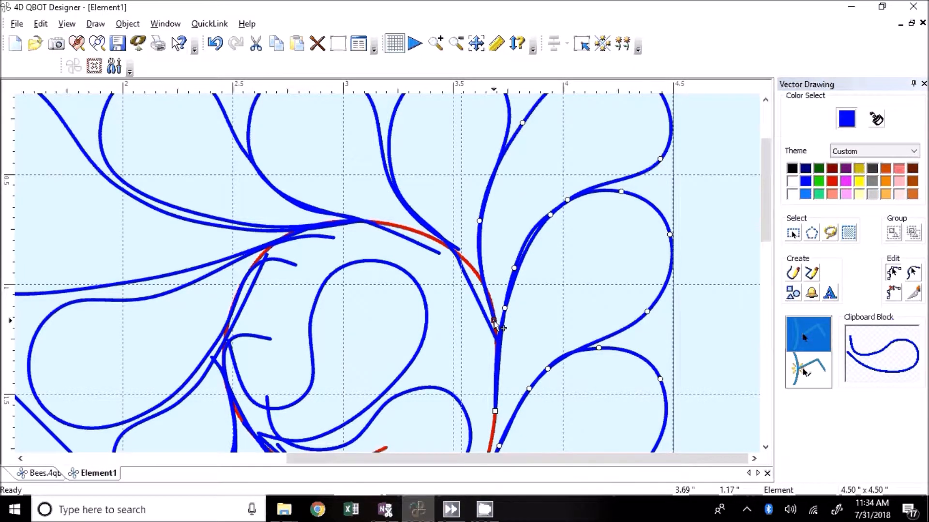
pyautogui.moveTo(493, 320); pyautogui.dragTo(498, 335)
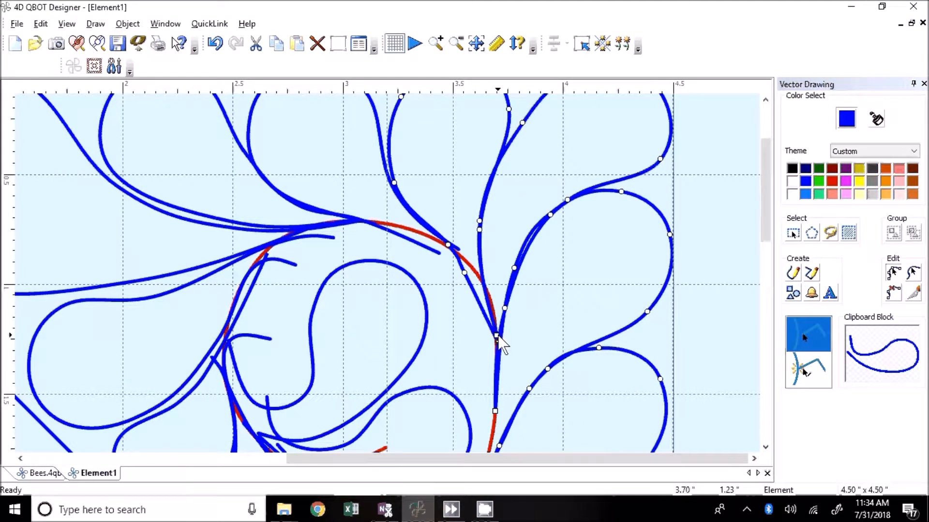
pyautogui.moveTo(479, 229); pyautogui.dragTo(489, 211)
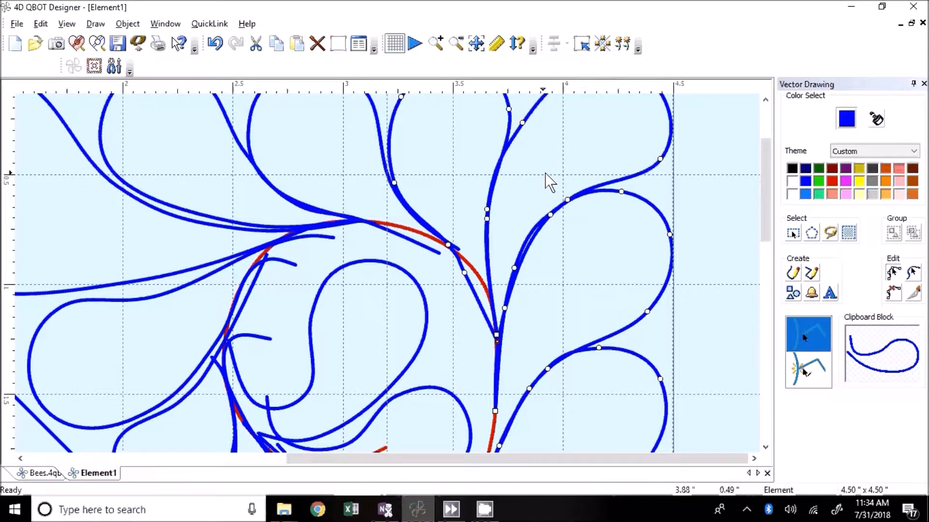
pyautogui.moveTo(486, 209)
pyautogui.mouseDown()
pyautogui.moveTo(492, 239)
pyautogui.moveTo(488, 216)
pyautogui.mouseUp()
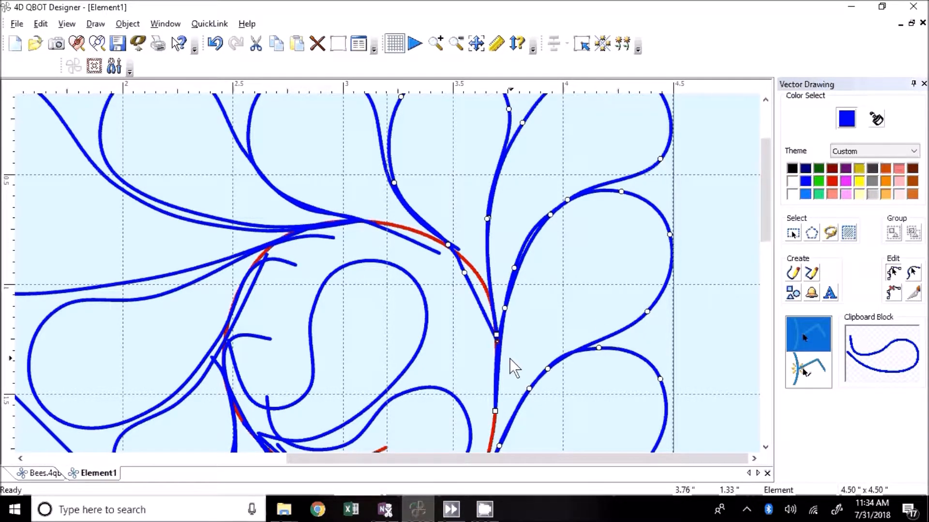
# Pull the chain's loose tail away from the spine, delete its surplus end node, and undo the deletion of the following node.
pyautogui.moveTo(496, 336); pyautogui.dragTo(448, 333)
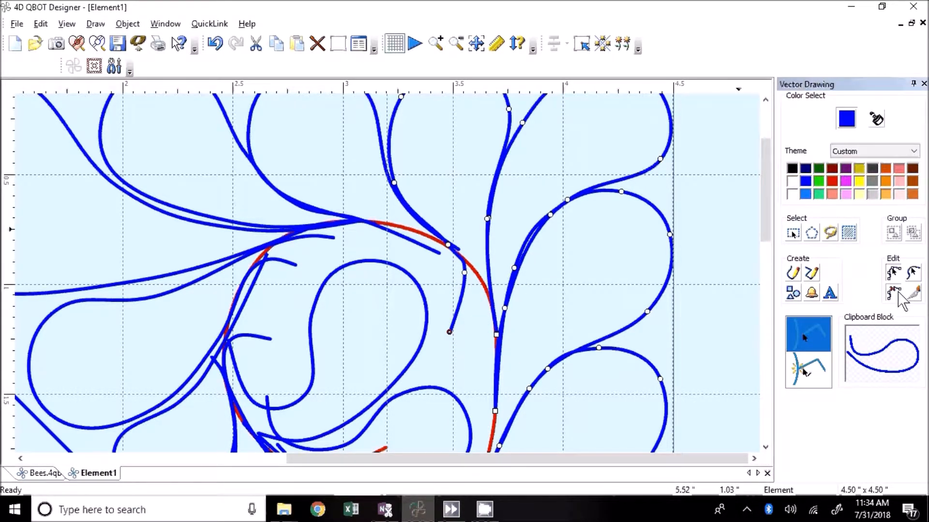
pyautogui.click(449, 332)
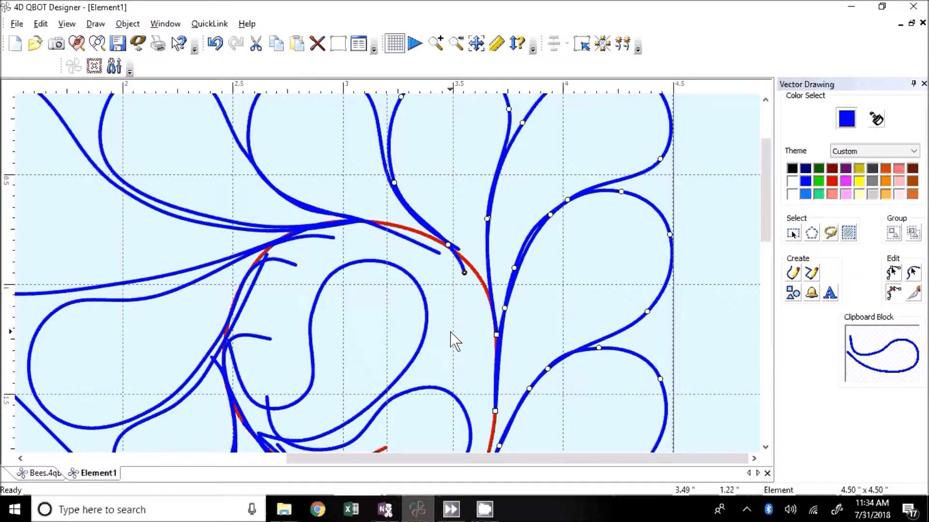
pyautogui.click(465, 272)
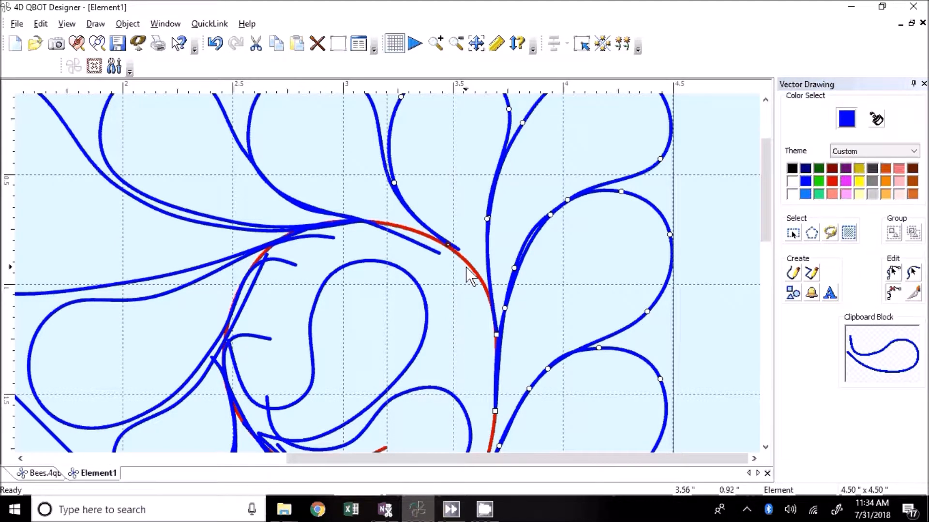
pyautogui.hotkey('ctrl', 'z')
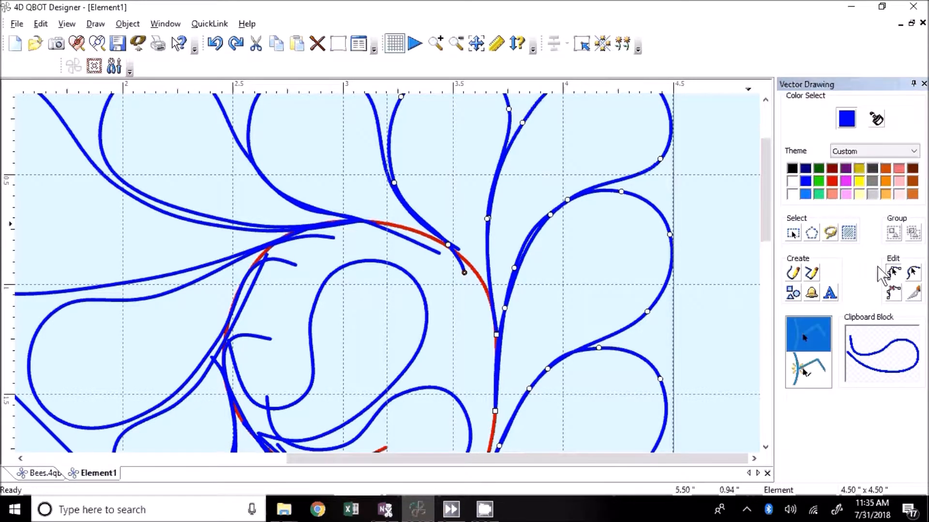
# Place the chain's free end on the red spine and join the neighbouring upper feather's stem end to it.
pyautogui.moveTo(463, 271); pyautogui.dragTo(472, 266)
pyautogui.click(458, 249)
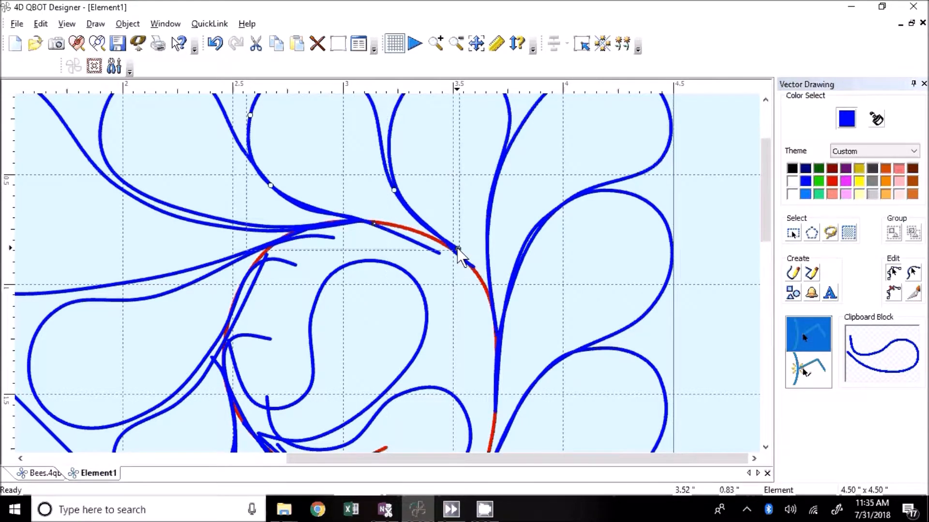
pyautogui.moveTo(459, 249); pyautogui.dragTo(482, 280)
pyautogui.moveTo(448, 244); pyautogui.dragTo(448, 242)
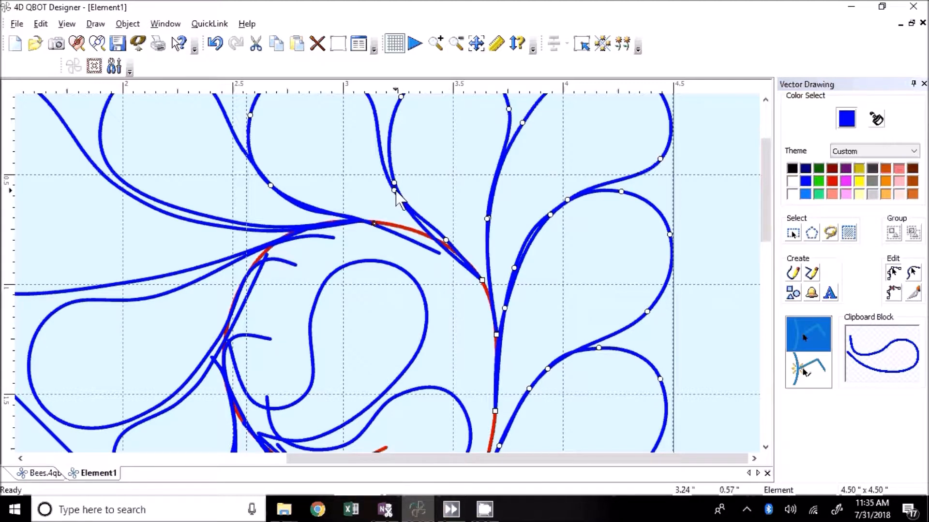
# Slide the new junction along the red spine and align both feathers' stem nodes so the stems overlap.
pyautogui.moveTo(394, 190); pyautogui.dragTo(461, 259)
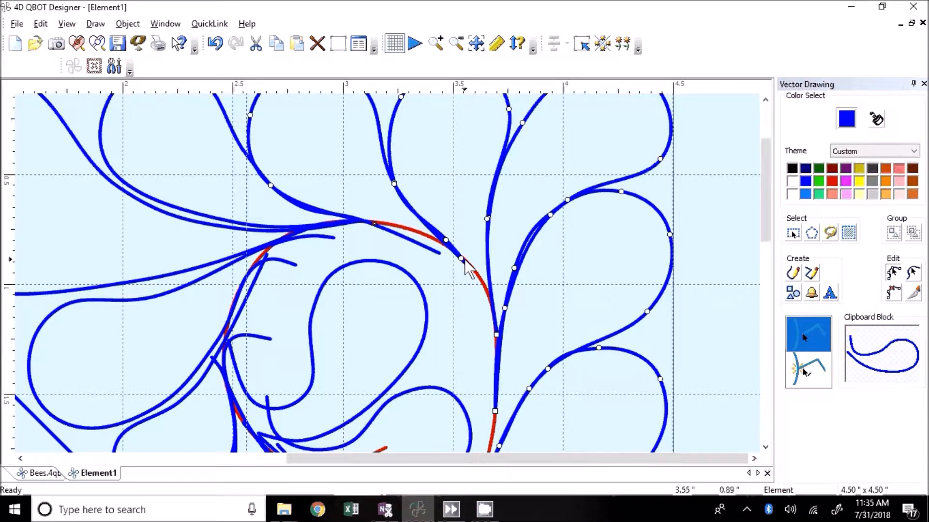
pyautogui.rightClick(462, 258)
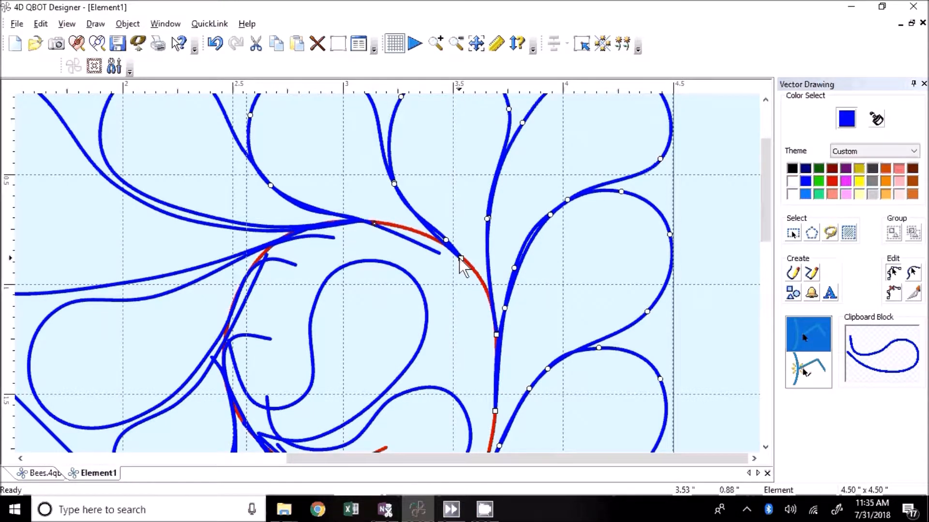
pyautogui.moveTo(448, 243); pyautogui.dragTo(471, 265)
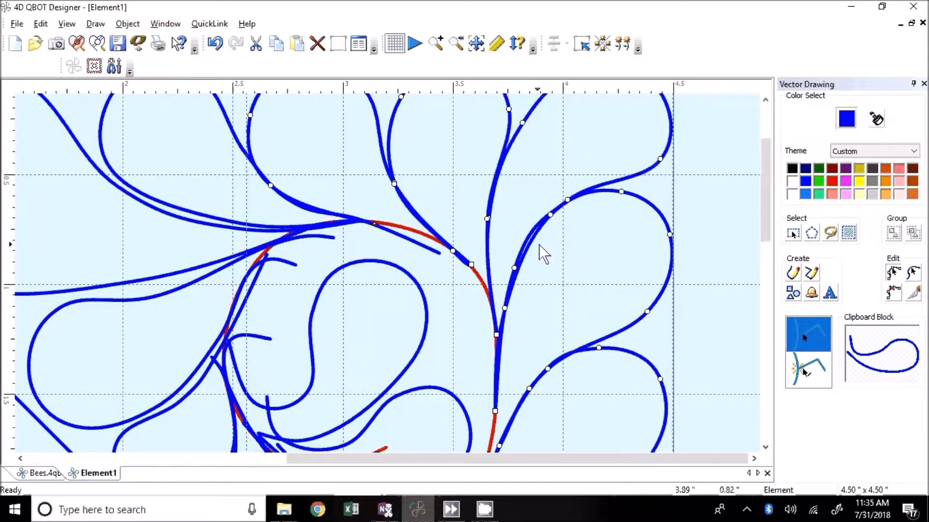
pyautogui.moveTo(395, 186); pyautogui.dragTo(393, 192)
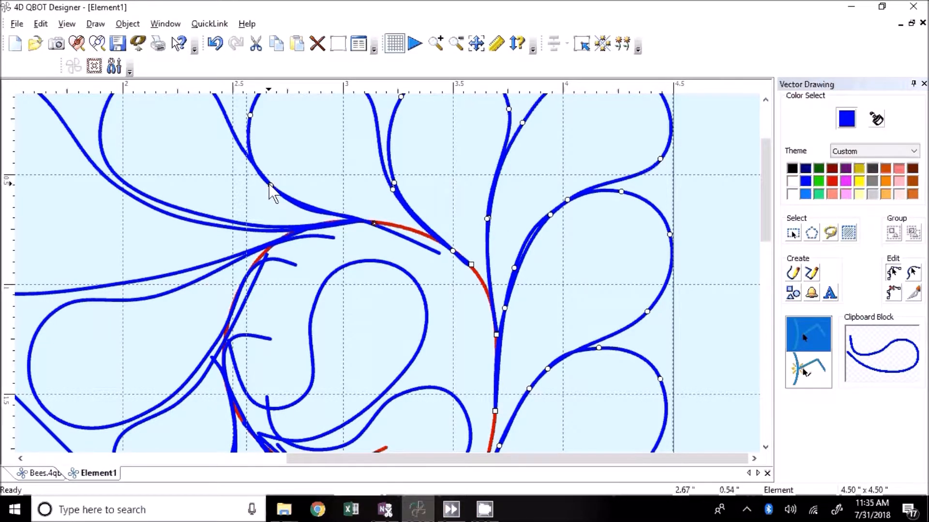
# Shift the joined feather's free end and last stem node slightly above the spine, and delete the neighbouring tail's surplus end node.
pyautogui.moveTo(270, 186); pyautogui.dragTo(273, 184)
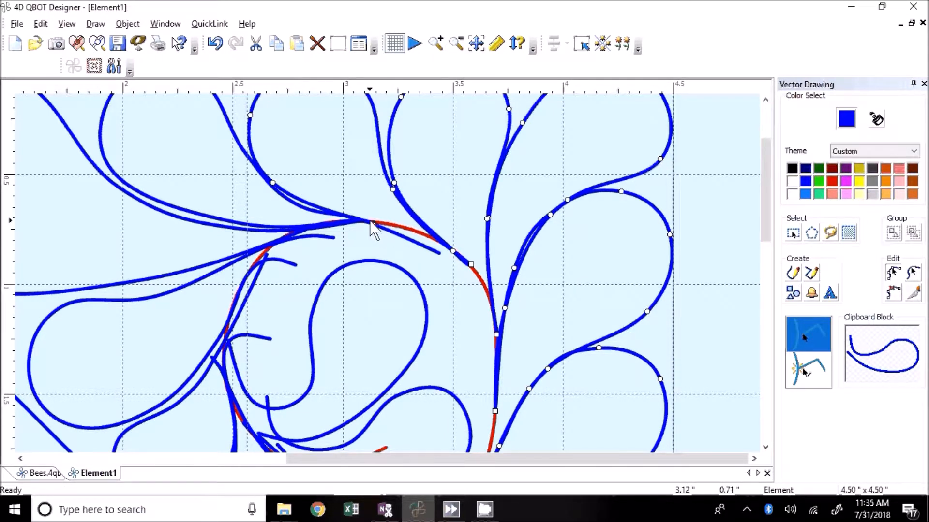
pyautogui.moveTo(374, 224); pyautogui.dragTo(378, 217)
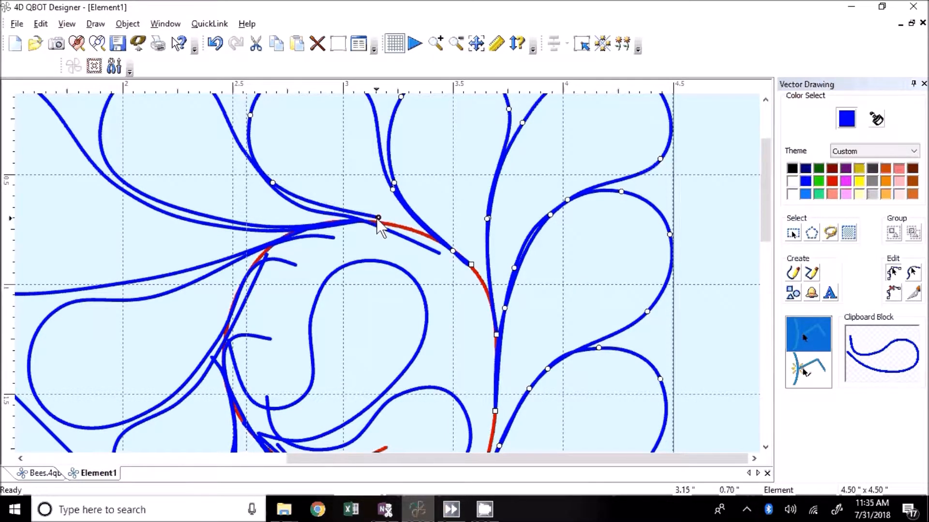
pyautogui.click(418, 246)
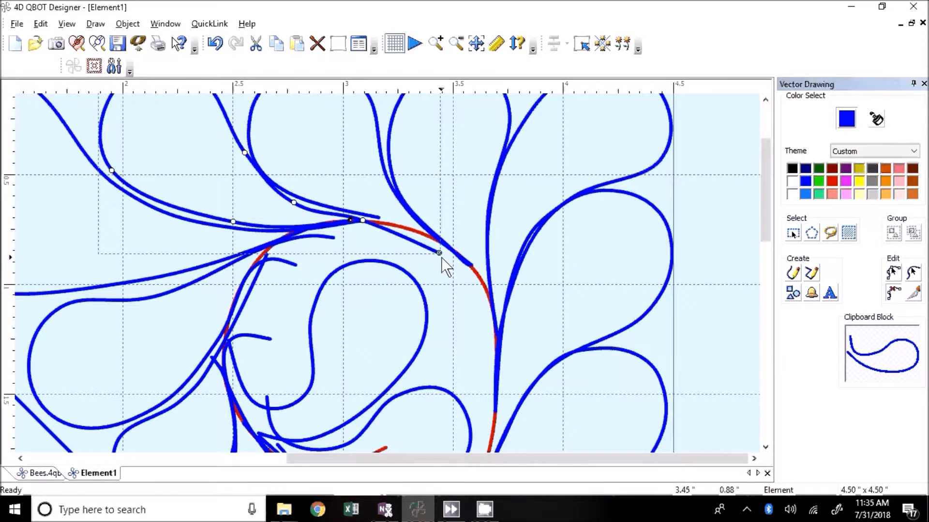
pyautogui.press('Delete')
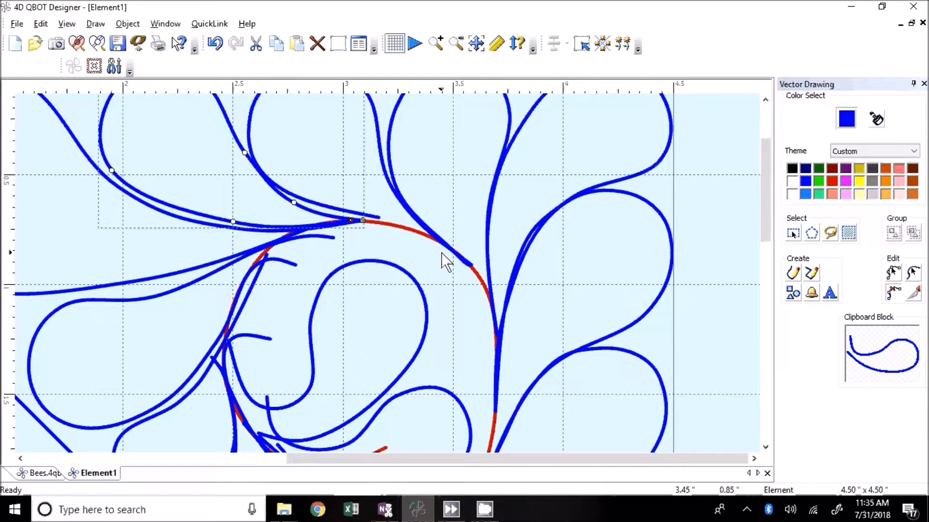
# Join the trimmed tail to the chain's free end and place the junction on the top of the red spine.
pyautogui.click(893, 273)
pyautogui.moveTo(362, 220); pyautogui.dragTo(378, 219)
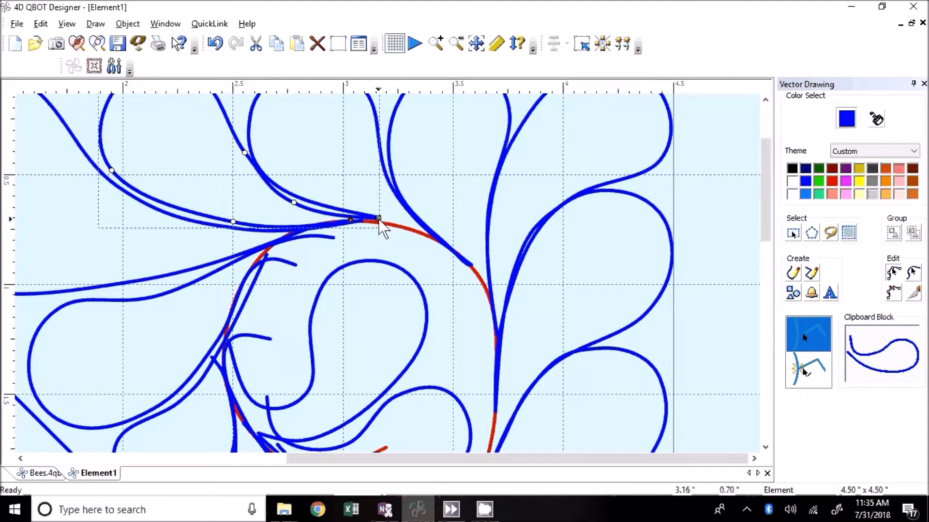
pyautogui.moveTo(379, 220); pyautogui.dragTo(391, 225)
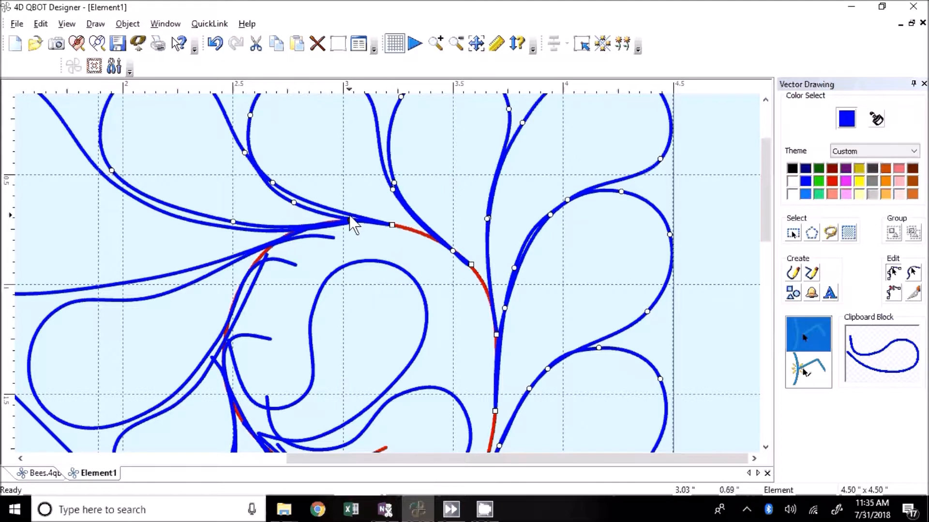
# Pull the chain's free end below the spine and join the next feather on the left to the chain on the spine.
pyautogui.moveTo(350, 220); pyautogui.dragTo(350, 234)
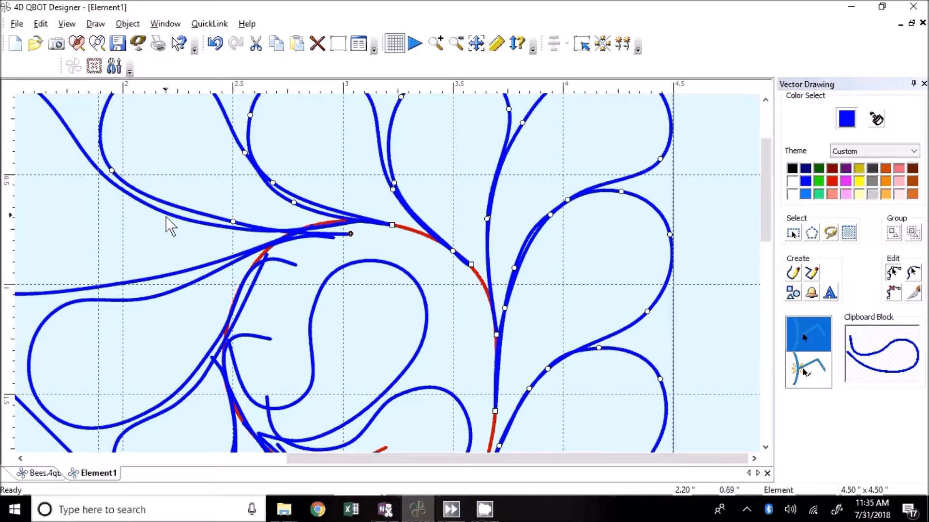
pyautogui.click(183, 221)
pyautogui.moveTo(362, 221); pyautogui.dragTo(335, 221)
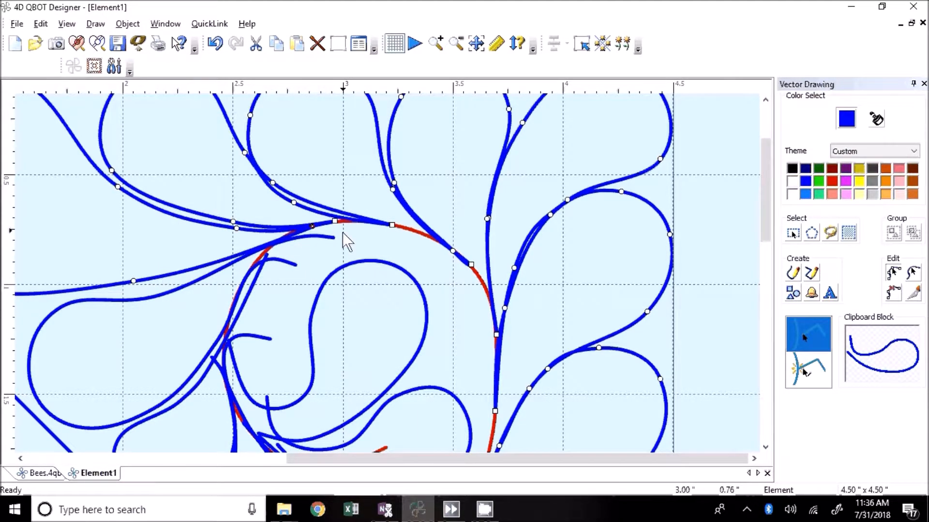
# Join the chain's free end to the lower left feather and move the junction up onto the red spine.
pyautogui.moveTo(314, 228); pyautogui.dragTo(327, 232)
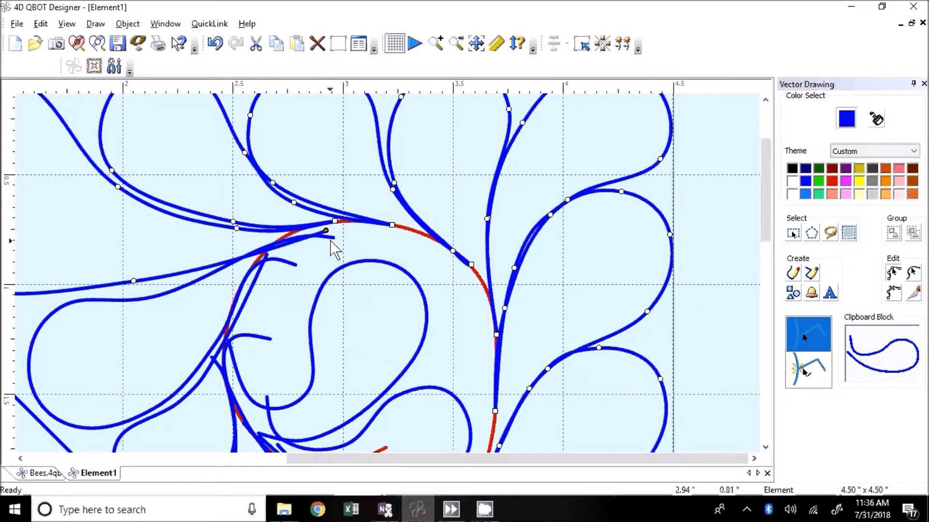
pyautogui.click(328, 233)
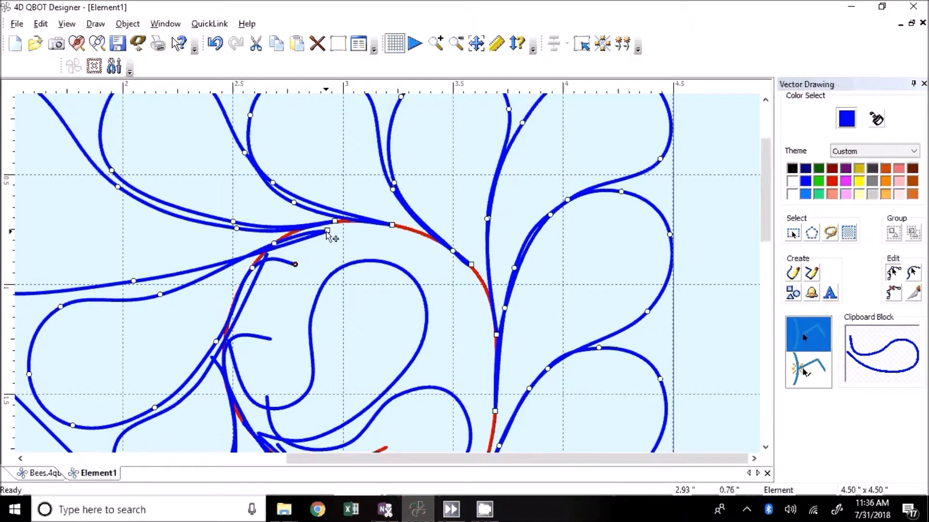
pyautogui.moveTo(328, 232); pyautogui.dragTo(311, 228)
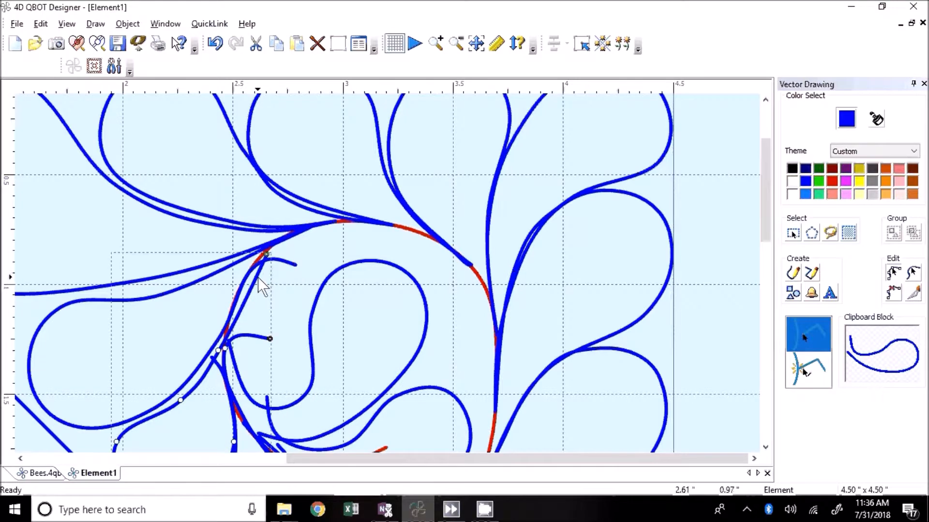
# Join the small lower feather's upper stem end to the left feather's tail end, and delete the surplus node before the junction.
pyautogui.moveTo(263, 256); pyautogui.dragTo(294, 265)
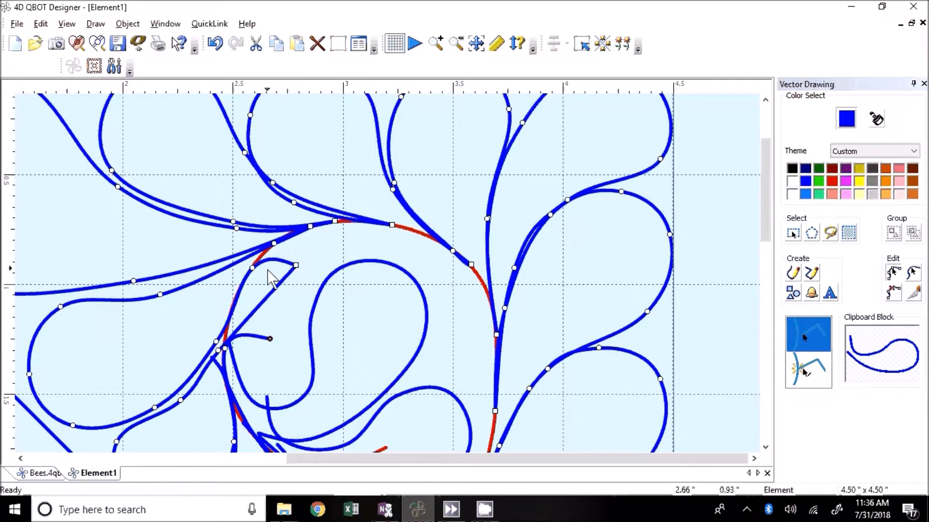
pyautogui.click(886, 291)
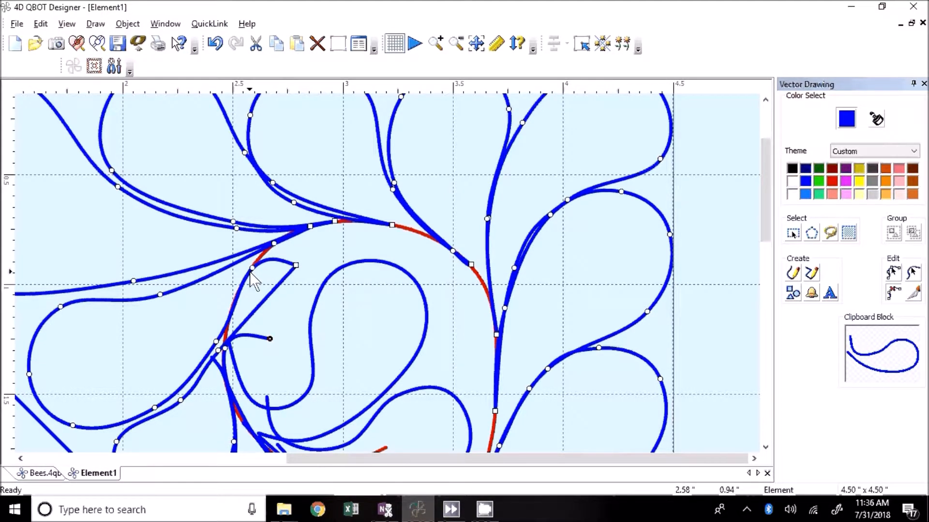
pyautogui.click(252, 269)
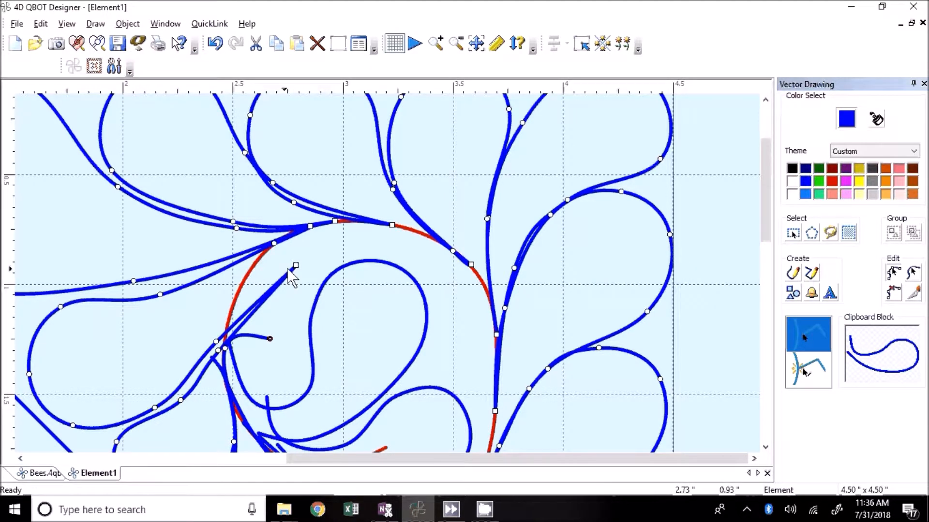
# Try to move the new junction onto the spine and shift the adjacent stem node, and undo both moves.
pyautogui.moveTo(296, 266); pyautogui.dragTo(248, 275)
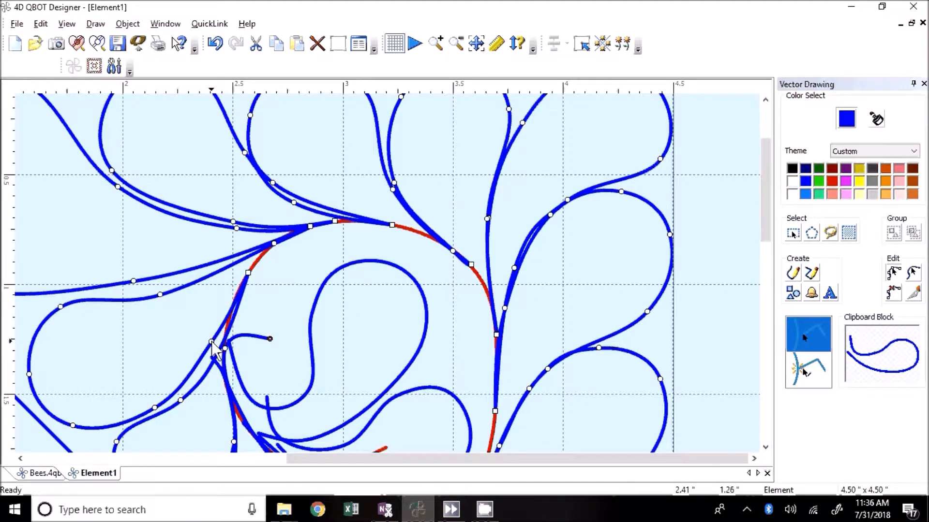
pyautogui.hotkey('ctrl', 'z')
pyautogui.hotkey('ctrl', 'z')
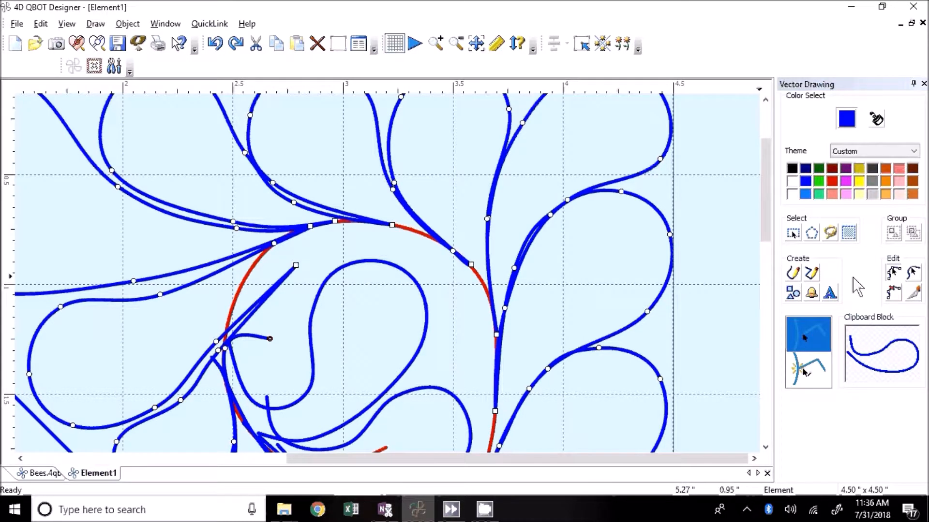
# Place the junction of the left feather and the small lower feather on the red spine, and align both stems' nodes below it.
pyautogui.click(916, 273)
pyautogui.moveTo(296, 265); pyautogui.dragTo(249, 268)
pyautogui.moveTo(216, 341); pyautogui.dragTo(211, 343)
pyautogui.moveTo(155, 408); pyautogui.dragTo(147, 410)
pyautogui.moveTo(218, 351); pyautogui.dragTo(217, 334)
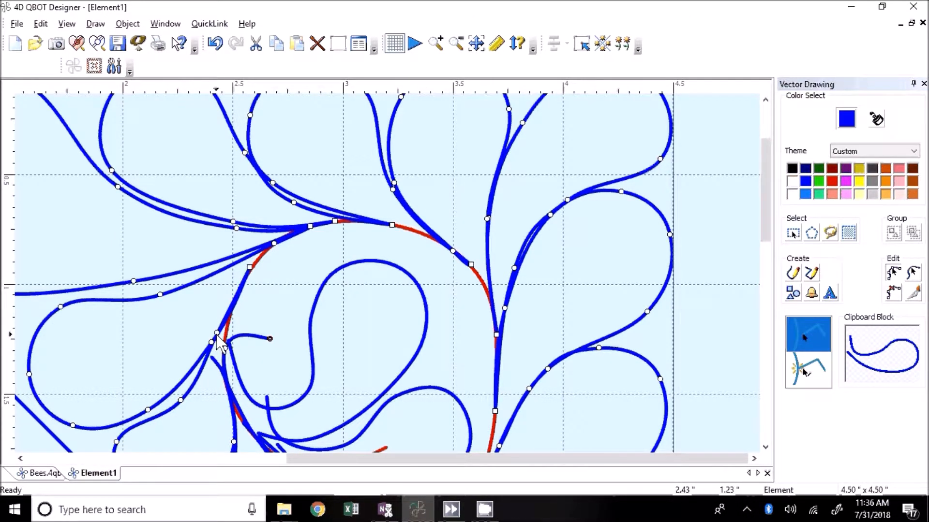
pyautogui.moveTo(249, 268); pyautogui.dragTo(246, 273)
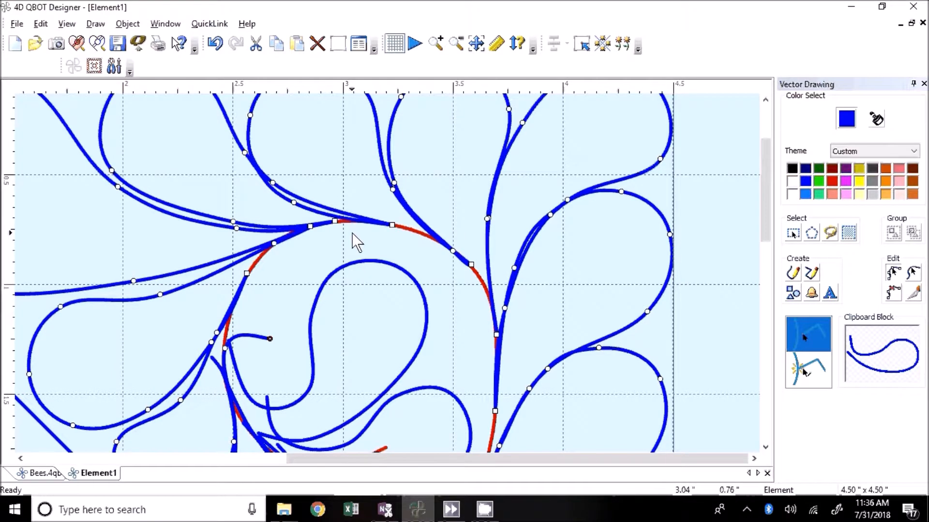
# Refine the stem nodes of the left and small lower feathers so they run together, and lower the small loop's outer node.
pyautogui.scroll(-2, 356, 242)
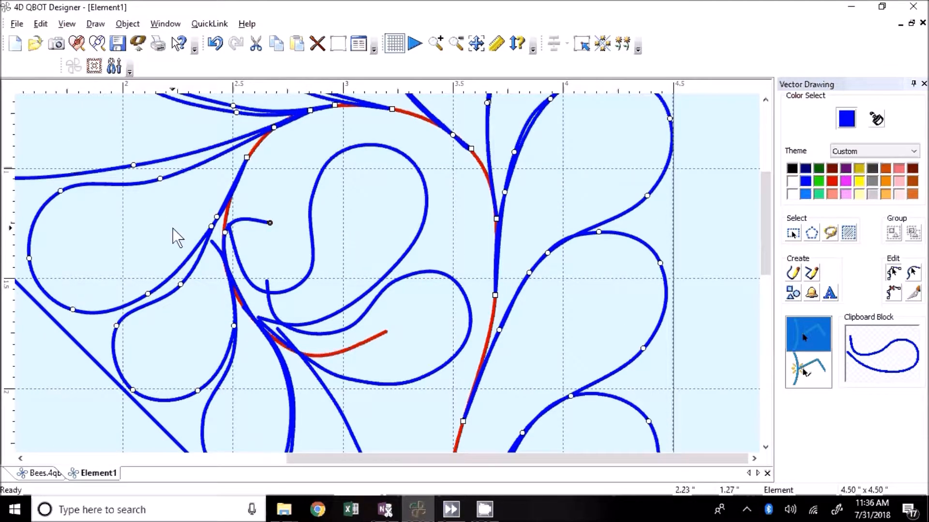
pyautogui.click(205, 227)
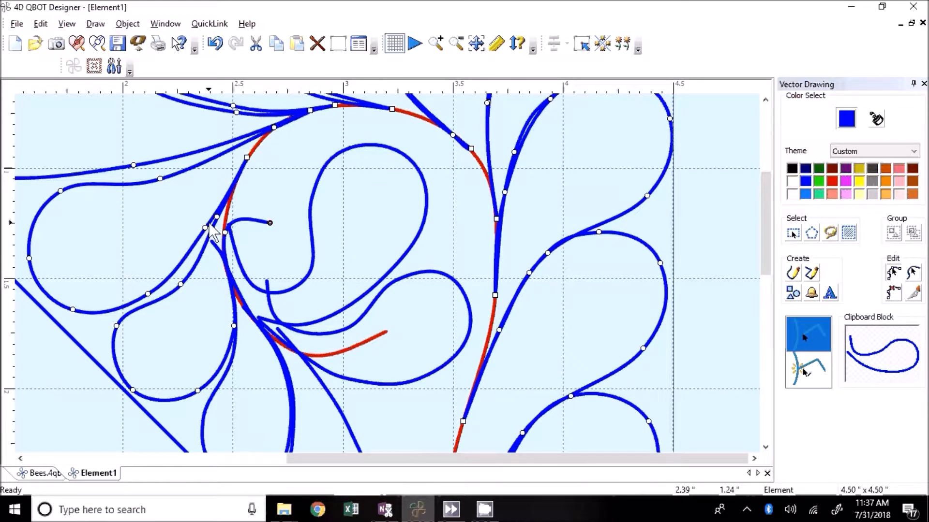
pyautogui.moveTo(205, 227)
pyautogui.mouseDown()
pyautogui.moveTo(213, 232)
pyautogui.moveTo(217, 221)
pyautogui.mouseUp()
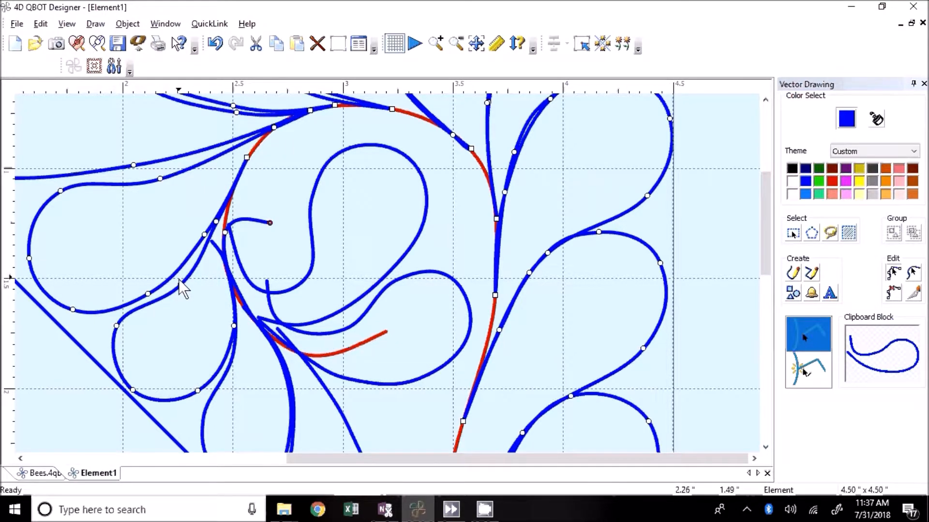
pyautogui.moveTo(180, 285)
pyautogui.mouseDown()
pyautogui.moveTo(177, 292)
pyautogui.moveTo(178, 278)
pyautogui.mouseUp()
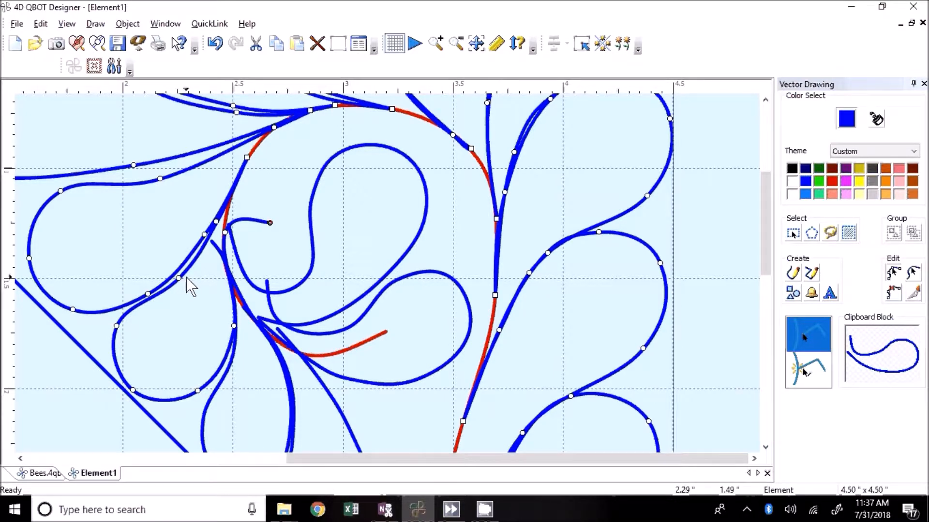
pyautogui.moveTo(116, 326); pyautogui.dragTo(116, 332)
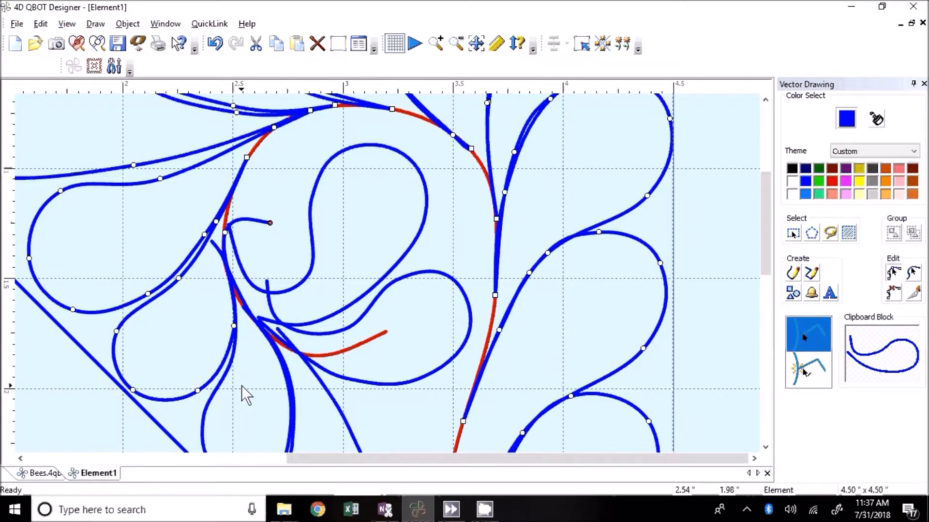
# Join the stem end of the feather below the small loop to the chain on the red spine.
pyautogui.click(213, 245)
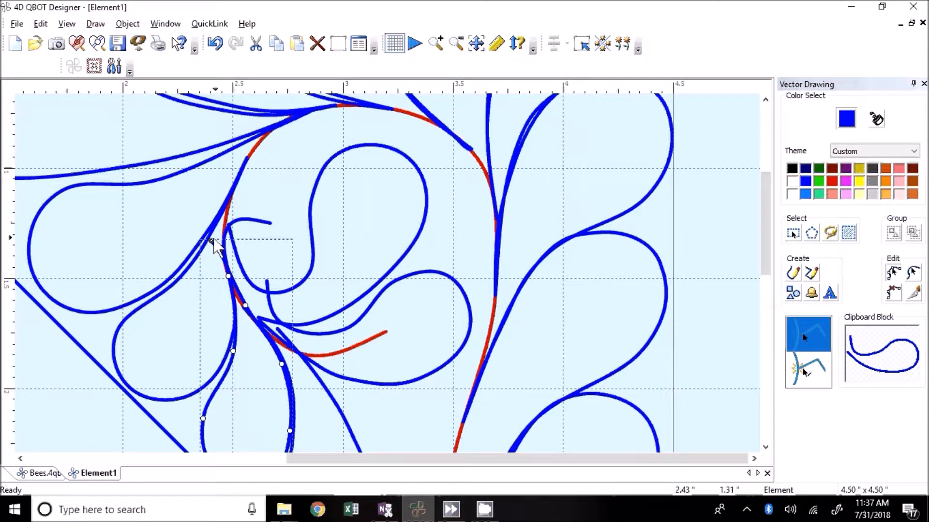
pyautogui.moveTo(213, 238); pyautogui.dragTo(227, 213)
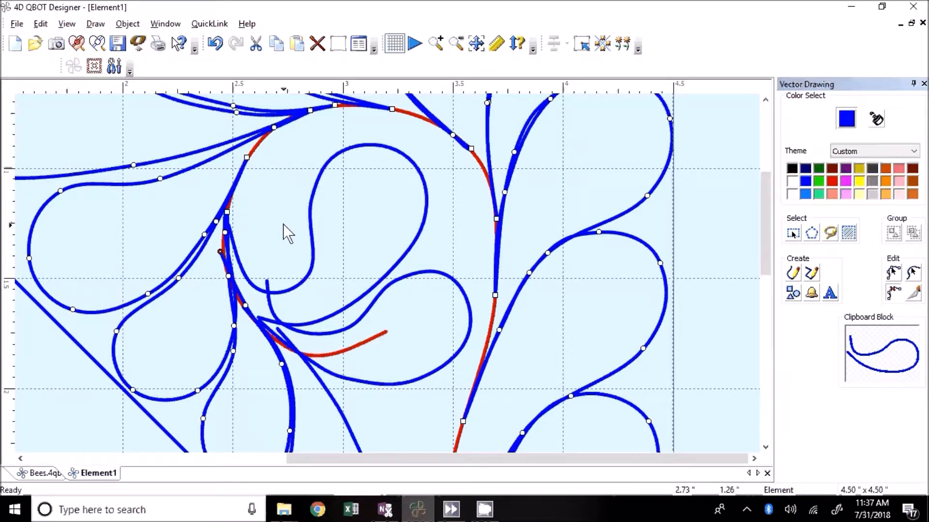
# Remove the surplus node at the left feather junction, pull the chain's free end off the spine, and align the small lower feather's stem nodes.
pyautogui.click(226, 232)
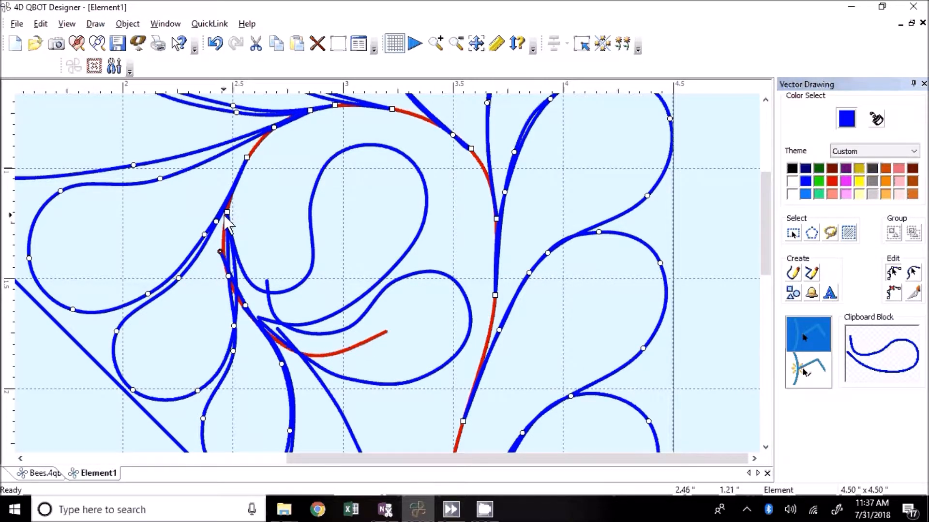
pyautogui.moveTo(224, 214); pyautogui.dragTo(248, 239)
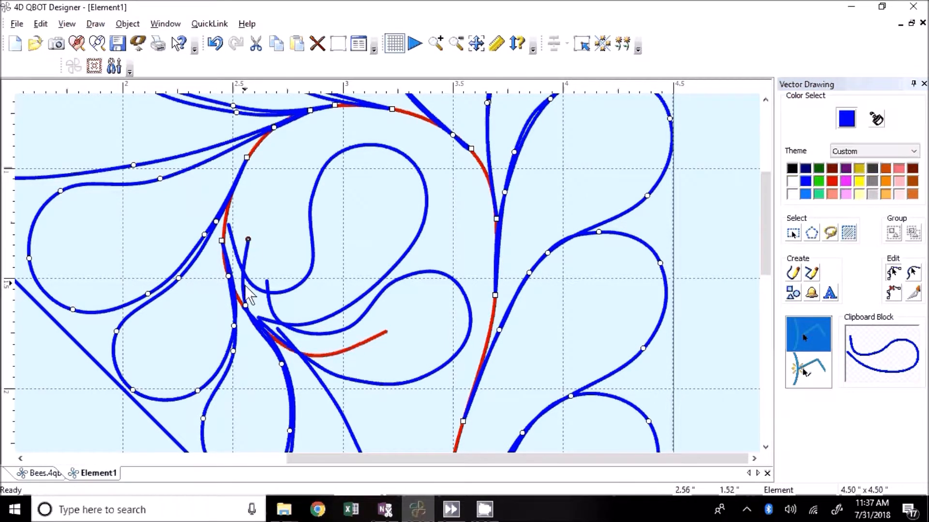
pyautogui.moveTo(224, 276); pyautogui.dragTo(230, 284)
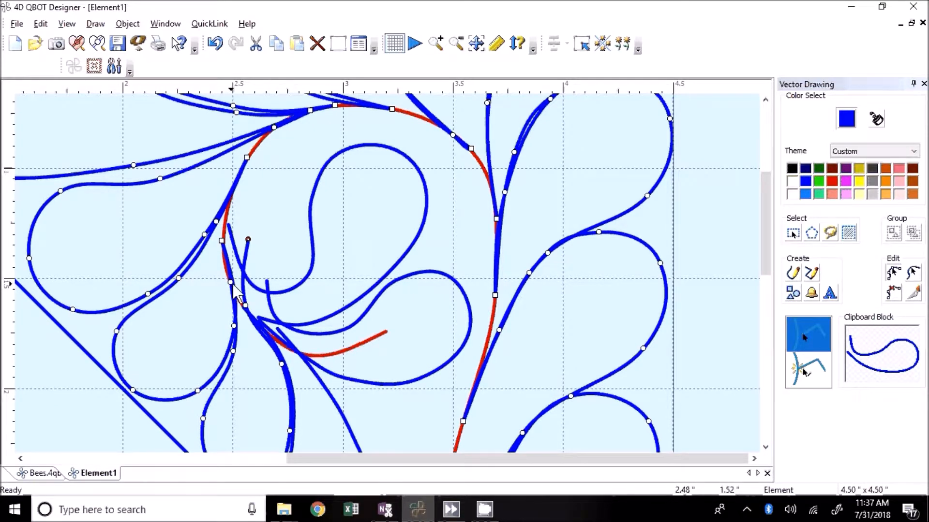
pyautogui.moveTo(234, 326); pyautogui.dragTo(228, 335)
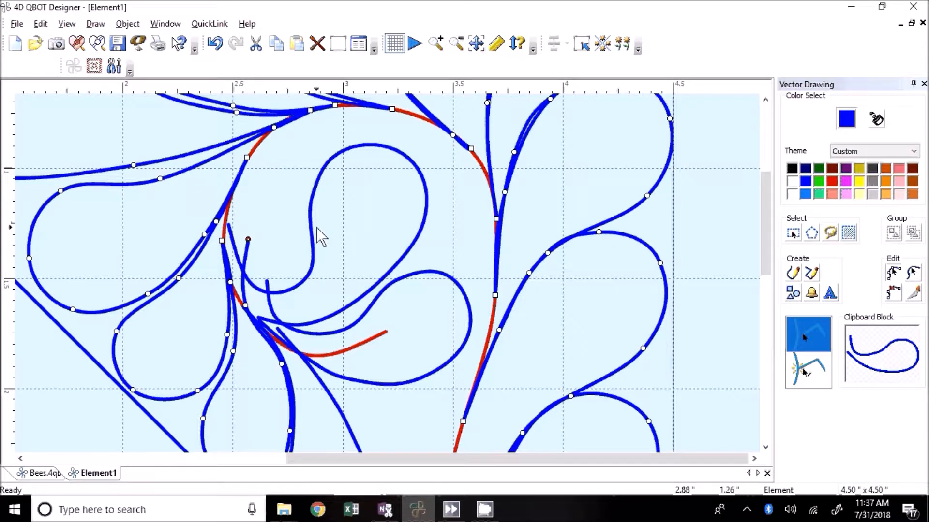
# Delete the chain's surplus end node and join the long bottom feather's stem to the chain on the red spine.
pyautogui.scroll(-2, 316, 227)
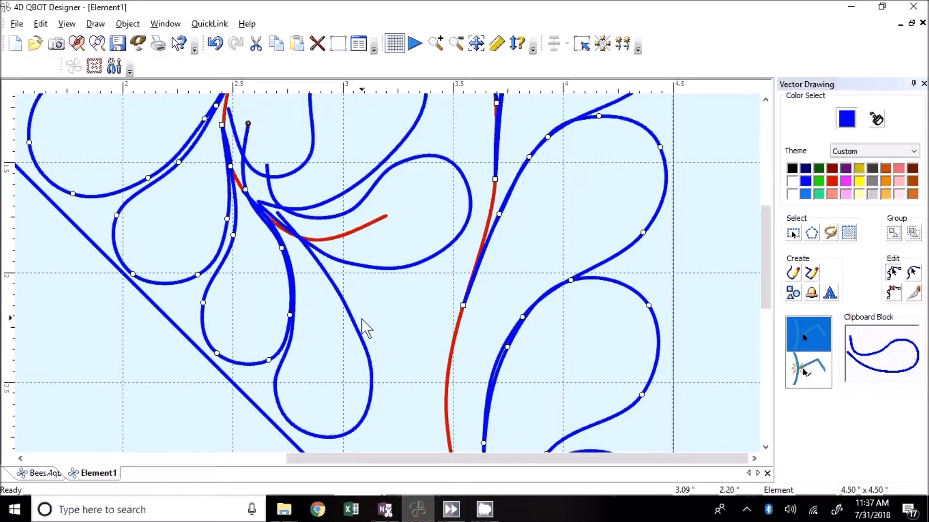
pyautogui.click(358, 333)
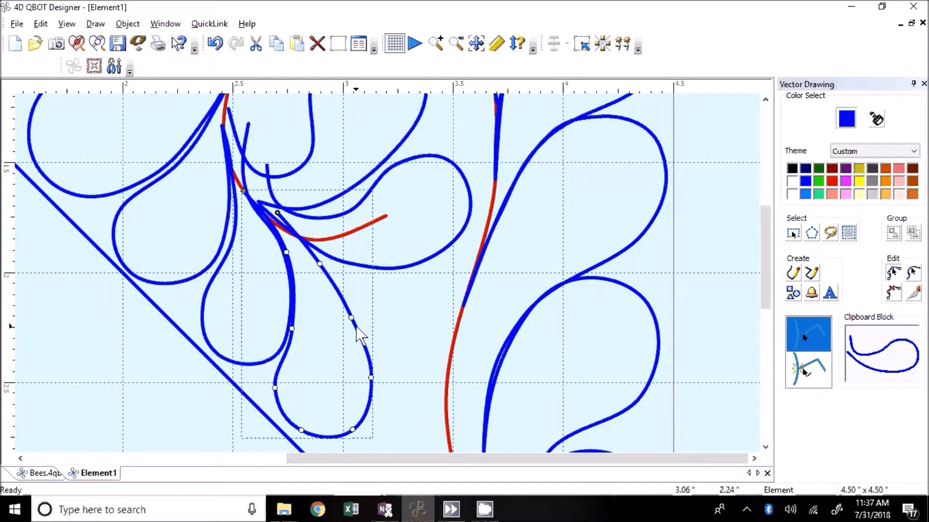
pyautogui.click(251, 128)
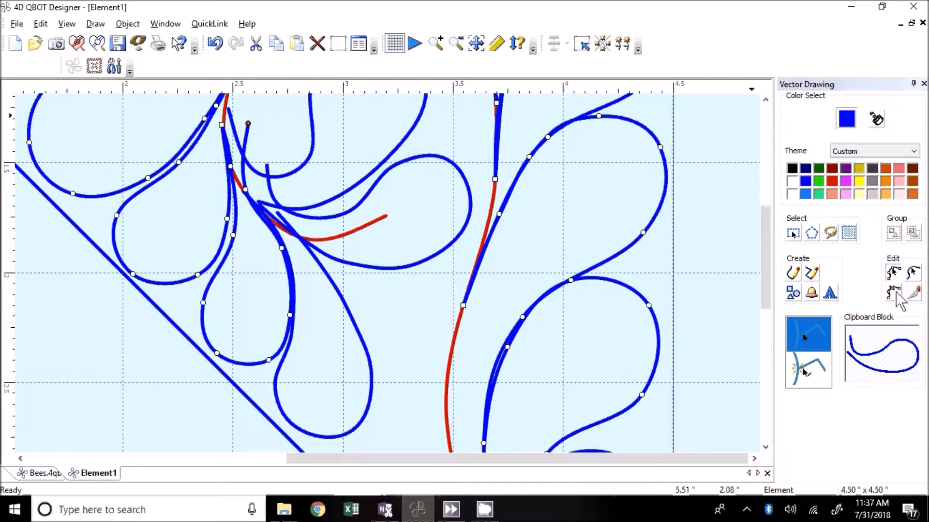
pyautogui.click(248, 123)
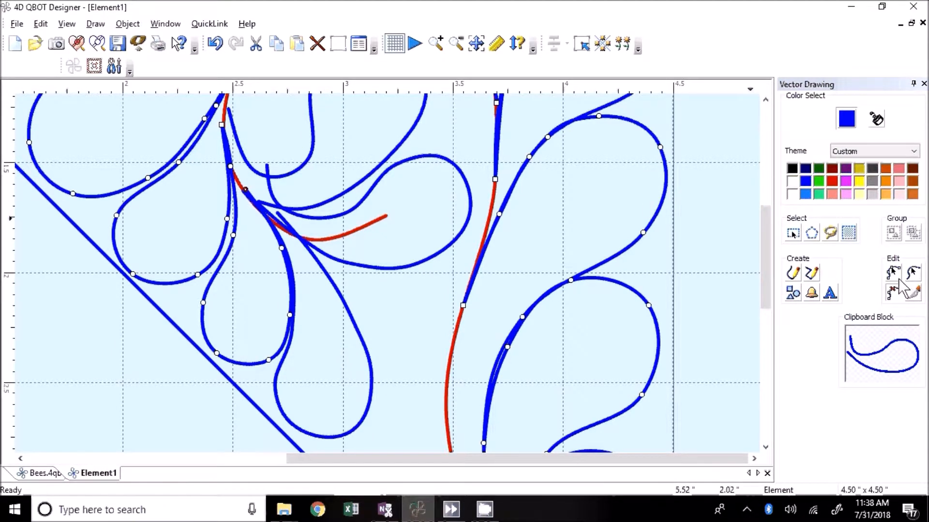
pyautogui.click(893, 276)
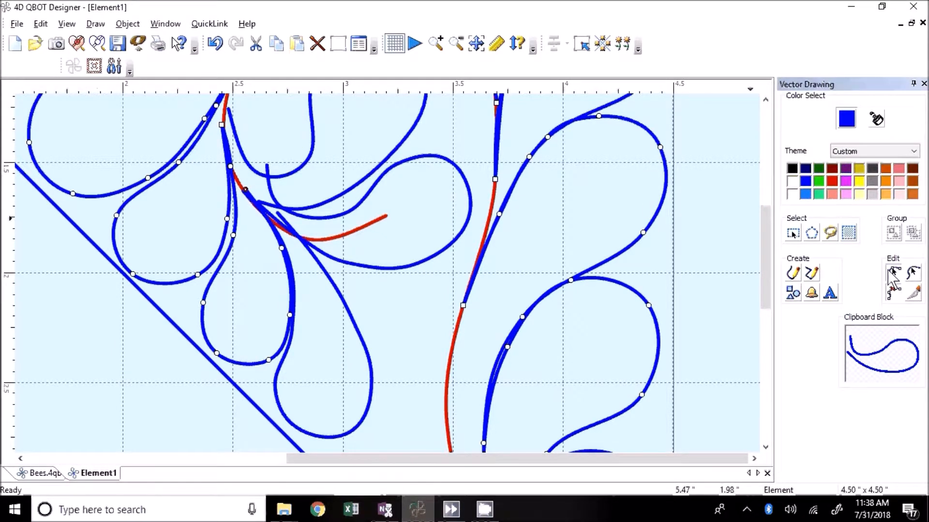
pyautogui.click(246, 191)
pyautogui.moveTo(245, 194); pyautogui.dragTo(245, 193)
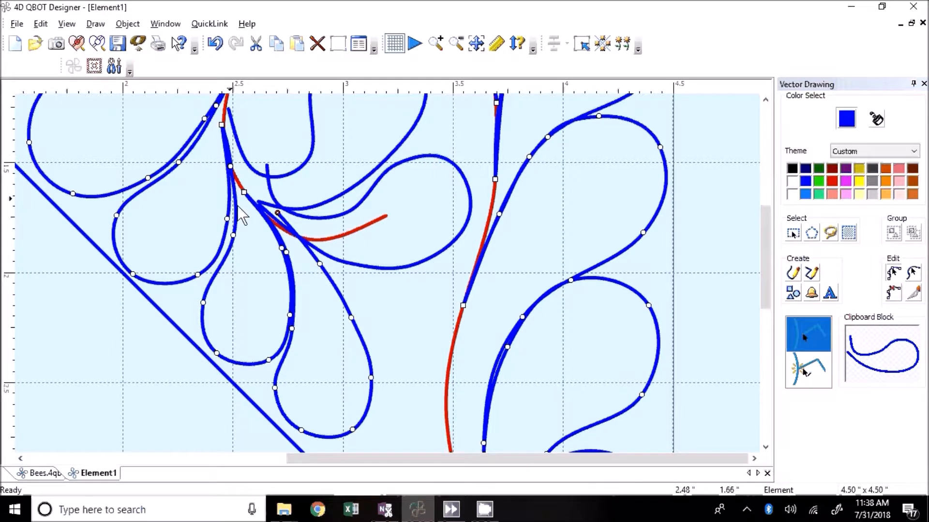
# Place the bottom feather's end on the spine and join the small inner feather and the large inner feather to the chain.
pyautogui.click(356, 267)
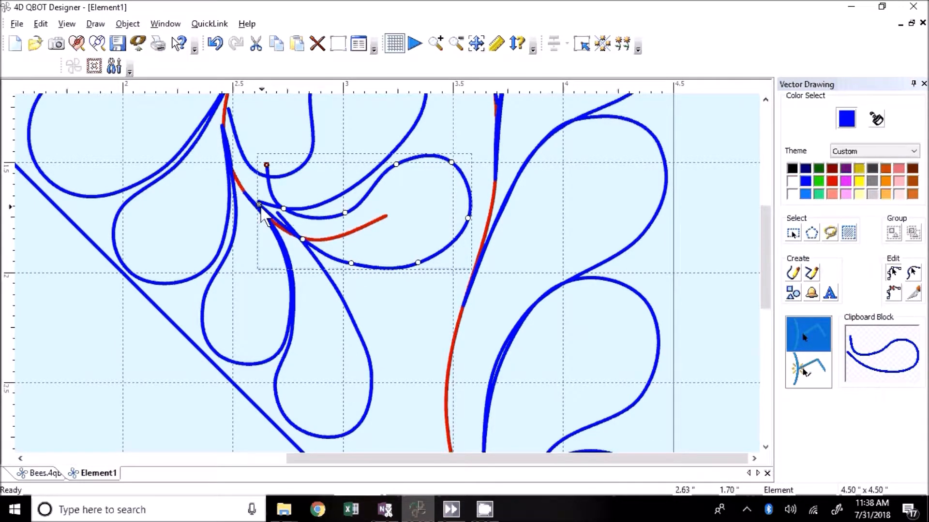
pyautogui.click(278, 213)
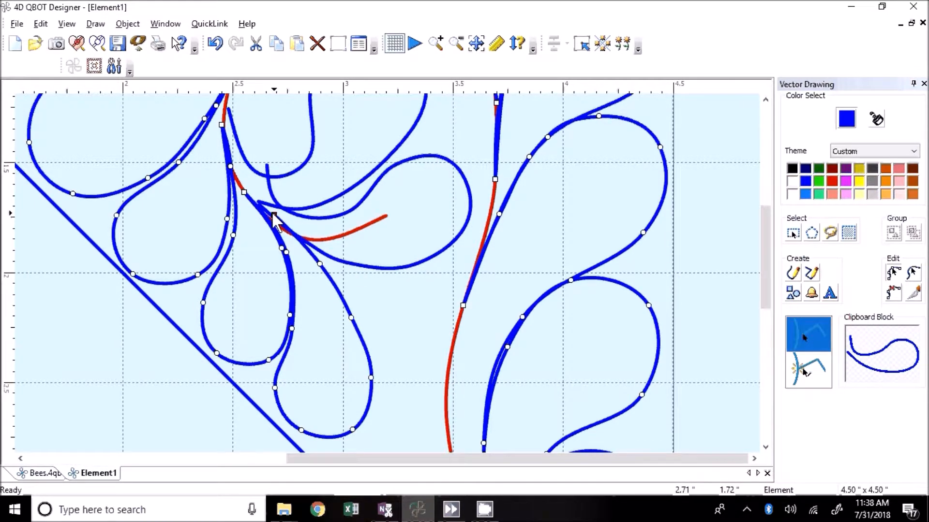
pyautogui.moveTo(278, 213); pyautogui.dragTo(260, 207)
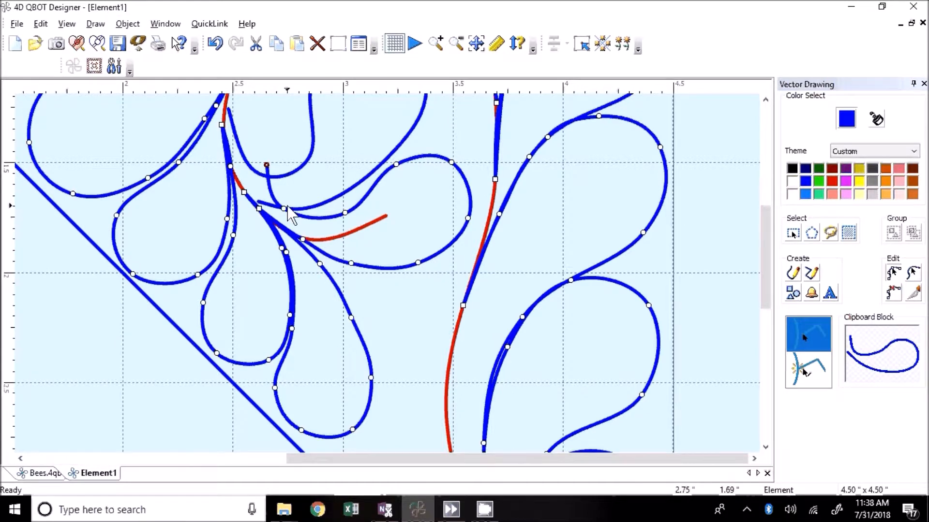
pyautogui.moveTo(267, 165)
pyautogui.mouseDown()
pyautogui.moveTo(261, 203)
pyautogui.moveTo(248, 203)
pyautogui.moveTo(243, 190)
pyautogui.mouseUp()
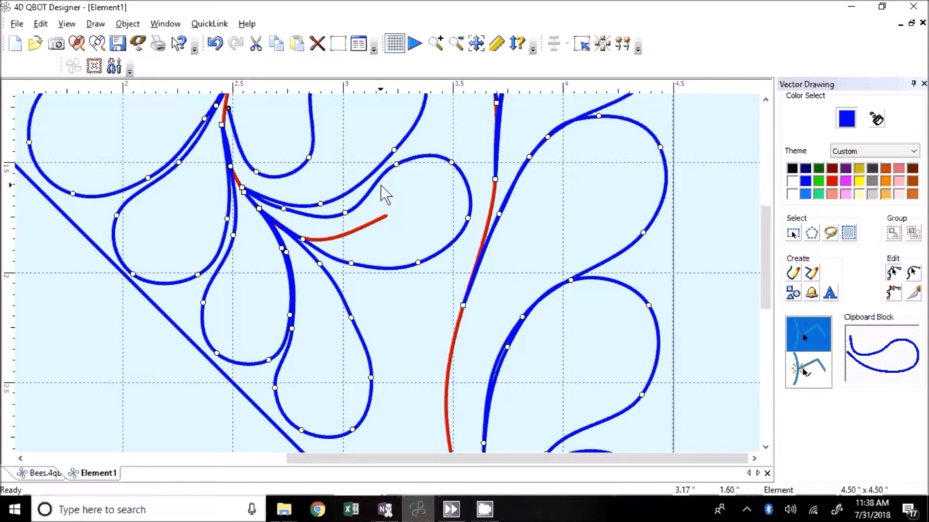
# Delete the small inner feather's surplus stem node and adjust its upper nodes to follow the large inner feather's lower edge.
pyautogui.moveTo(345, 212); pyautogui.dragTo(340, 207)
pyautogui.moveTo(395, 164); pyautogui.dragTo(457, 159)
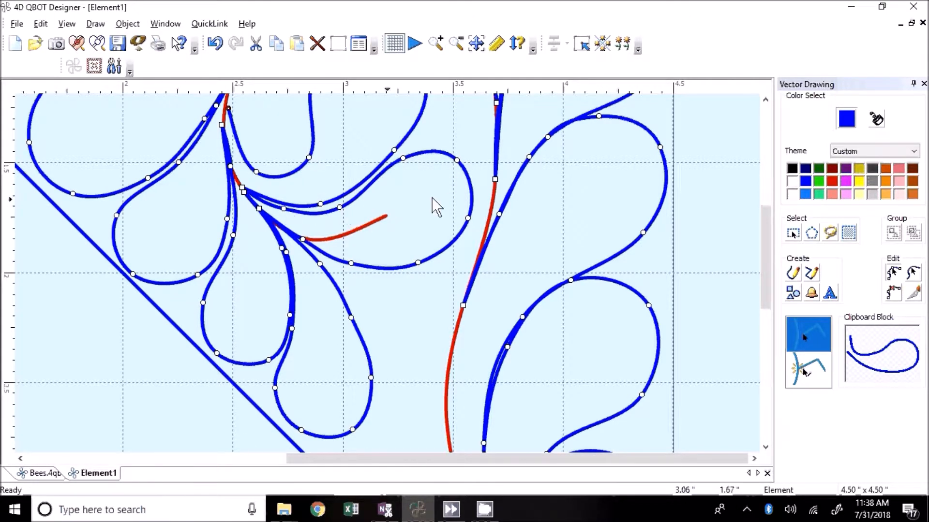
pyautogui.click(893, 293)
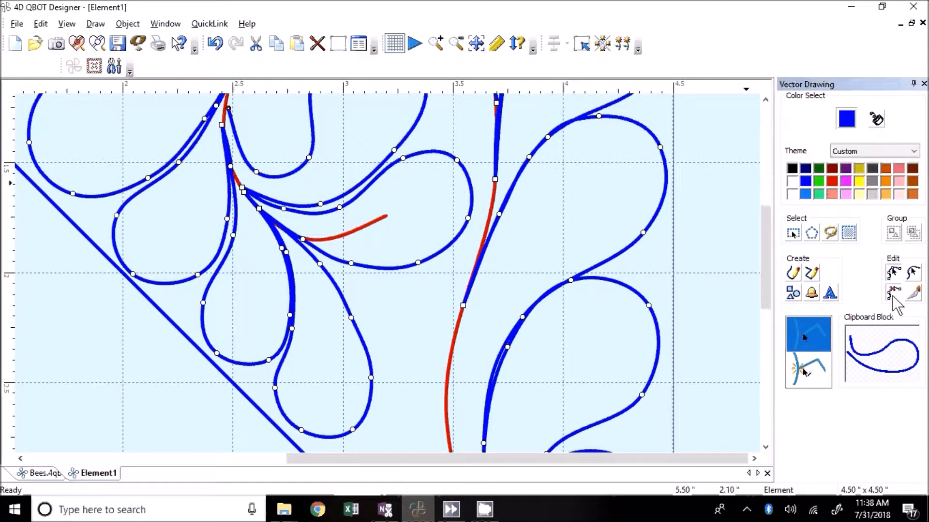
pyautogui.click(284, 209)
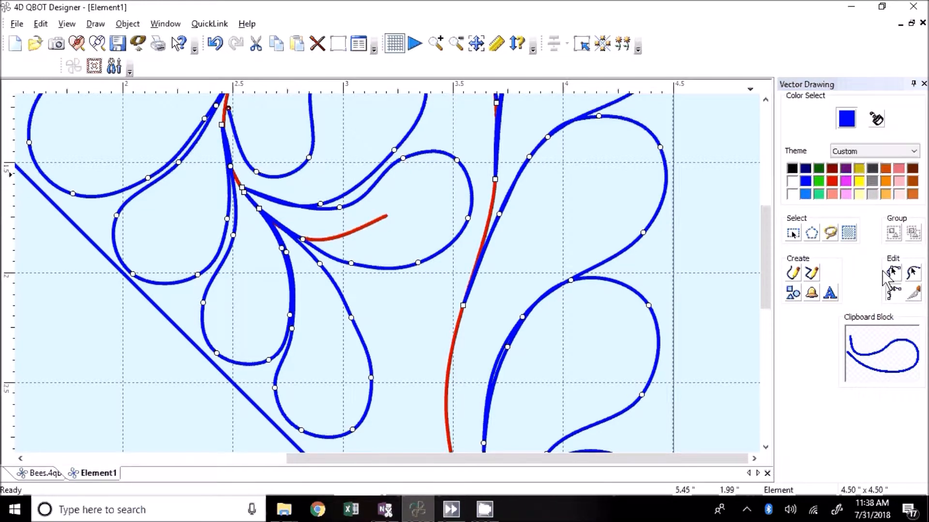
pyautogui.click(892, 274)
pyautogui.moveTo(339, 208); pyautogui.dragTo(324, 210)
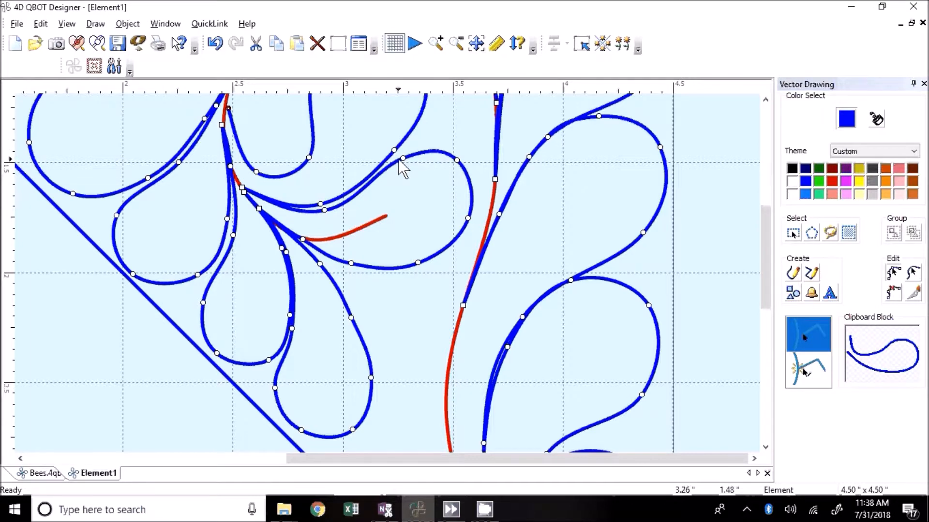
pyautogui.moveTo(402, 158); pyautogui.dragTo(463, 162)
# Refine the large inner feather's loop and stem nodes, and pull its free end away from the red spine.
pyautogui.scroll(3, 478, 172)
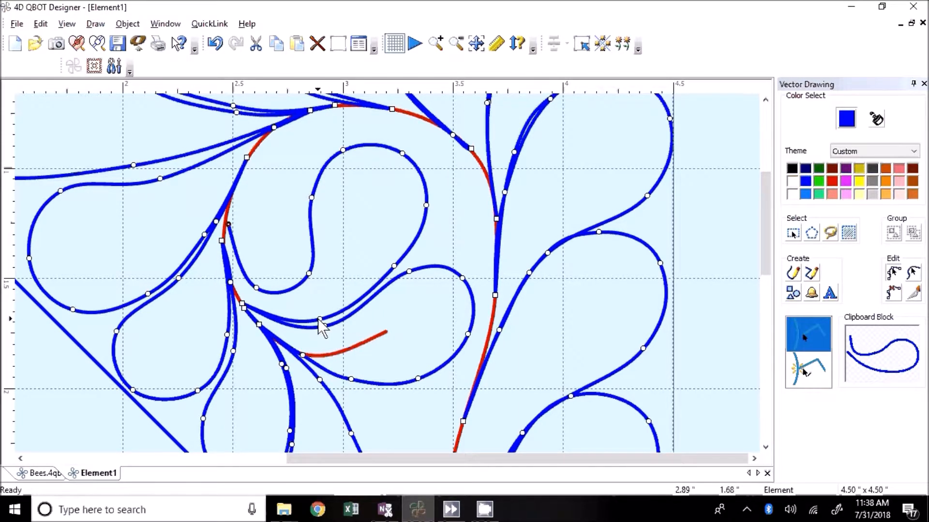
pyautogui.moveTo(319, 320); pyautogui.dragTo(320, 318)
pyautogui.moveTo(394, 266); pyautogui.dragTo(397, 267)
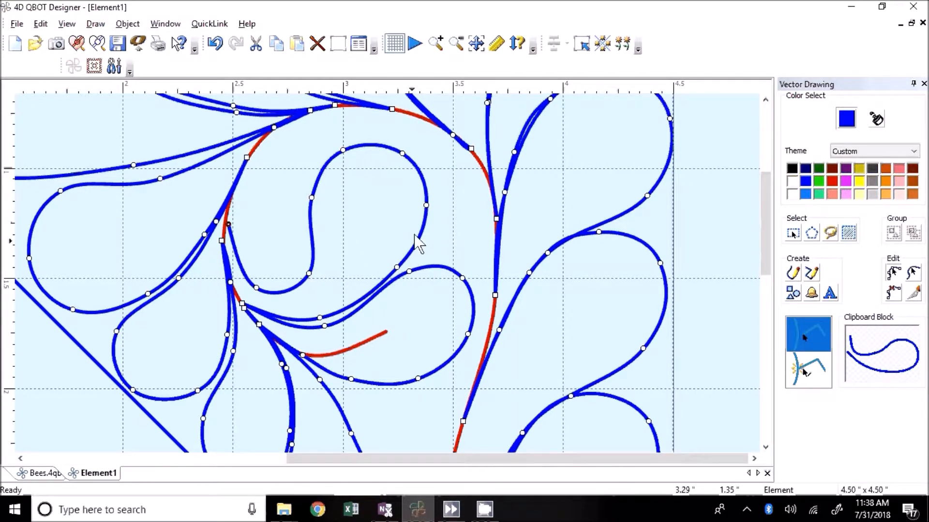
pyautogui.moveTo(343, 150); pyautogui.dragTo(343, 146)
pyautogui.moveTo(312, 198); pyautogui.dragTo(308, 192)
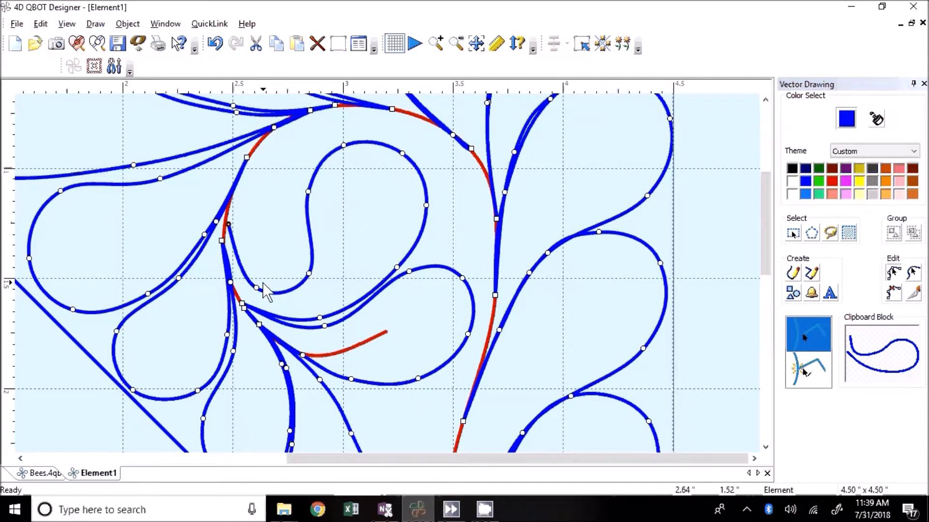
pyautogui.moveTo(256, 287); pyautogui.dragTo(245, 289)
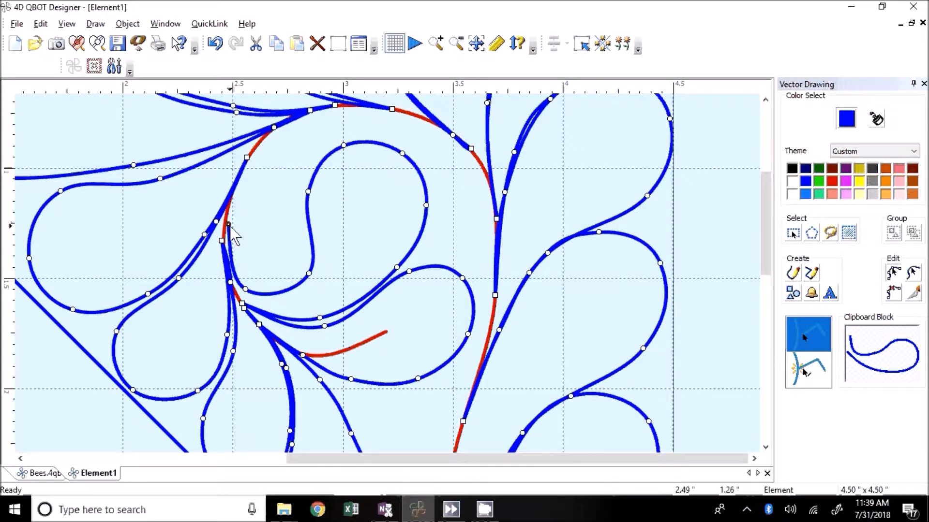
pyautogui.moveTo(228, 225); pyautogui.dragTo(255, 229)
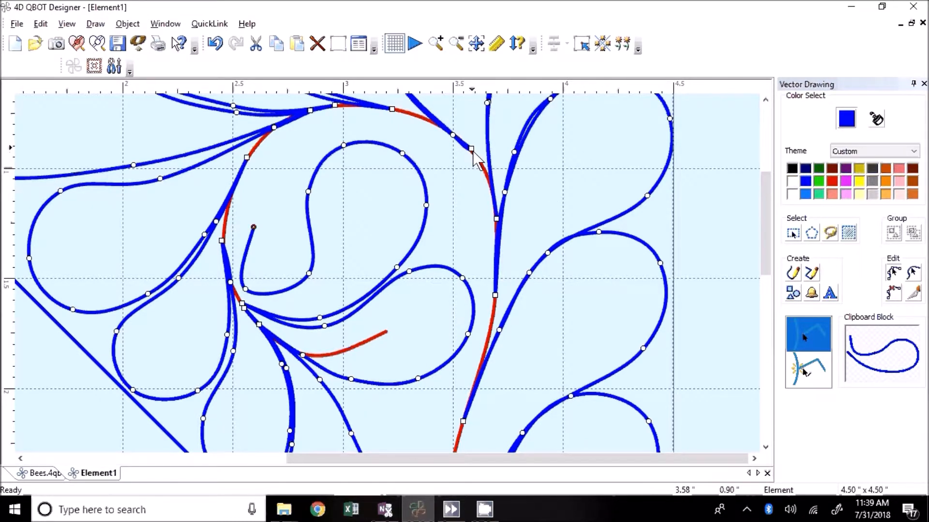
# Reposition the third top feather's junction on the red spine, remove its surplus stem node, and align the stem nodes above it.
pyautogui.moveTo(472, 149)
pyautogui.mouseDown()
pyautogui.moveTo(473, 136)
pyautogui.moveTo(443, 122)
pyautogui.moveTo(476, 155)
pyautogui.moveTo(467, 147)
pyautogui.mouseUp()
pyautogui.rightClick(449, 129)
pyautogui.rightClick(474, 136)
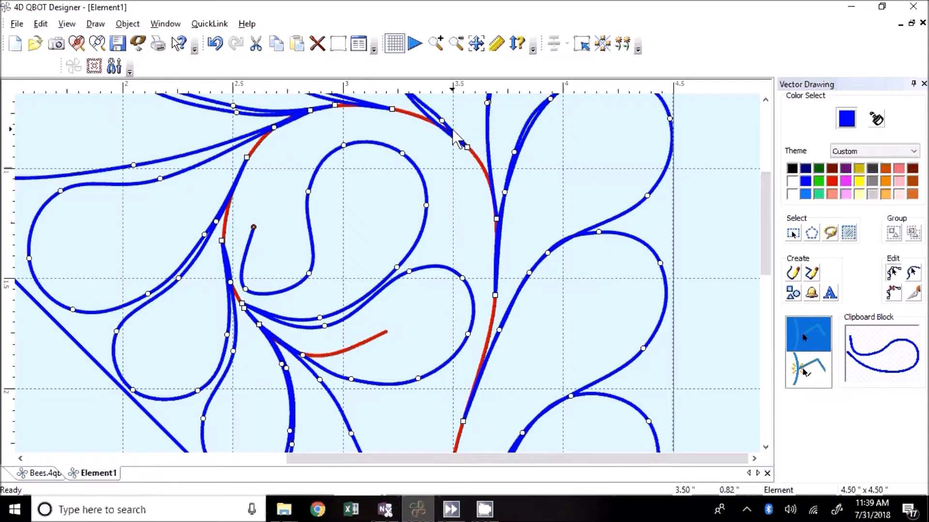
pyautogui.scroll(3, 453, 138)
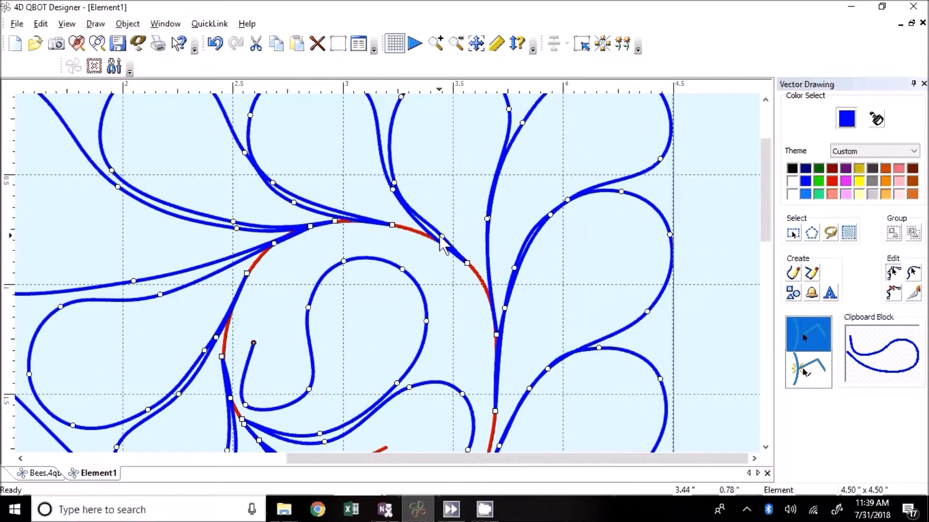
pyautogui.rightClick(469, 263)
pyautogui.moveTo(469, 264); pyautogui.dragTo(431, 234)
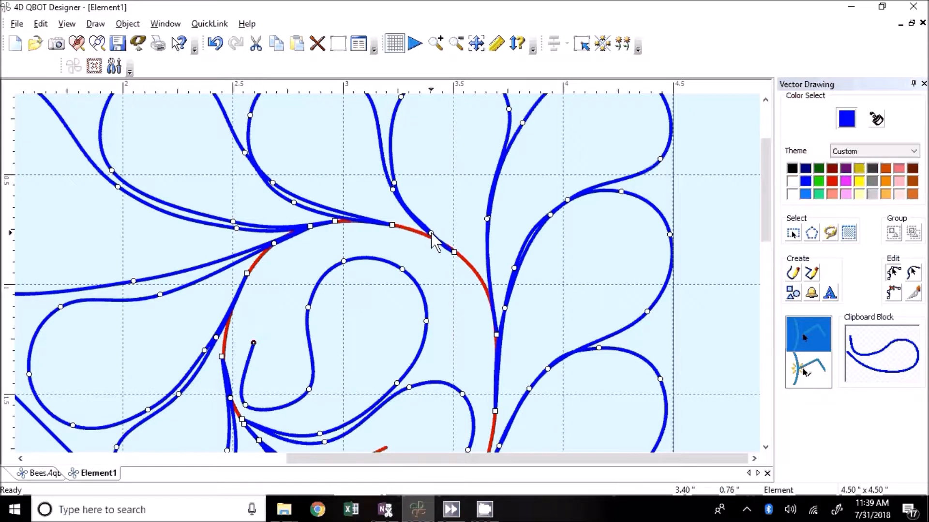
pyautogui.moveTo(394, 183); pyautogui.dragTo(390, 173)
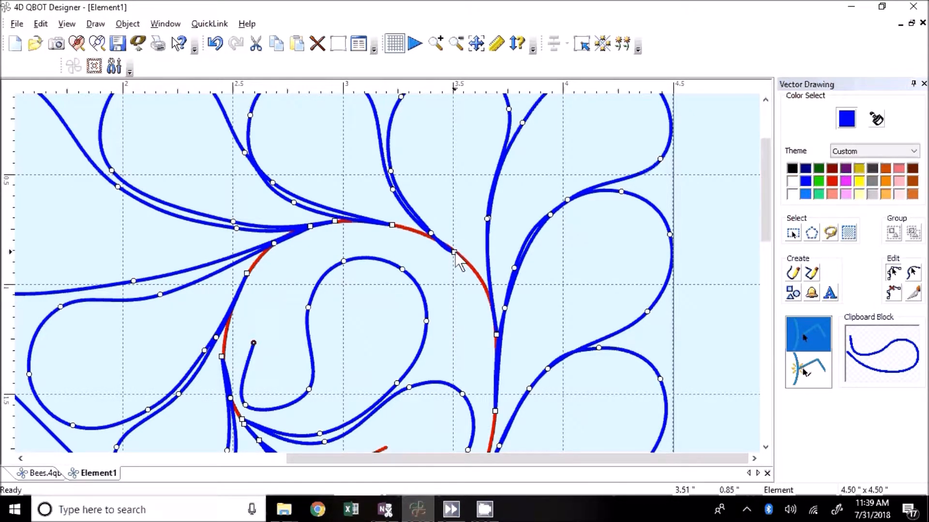
pyautogui.moveTo(455, 252); pyautogui.dragTo(464, 258)
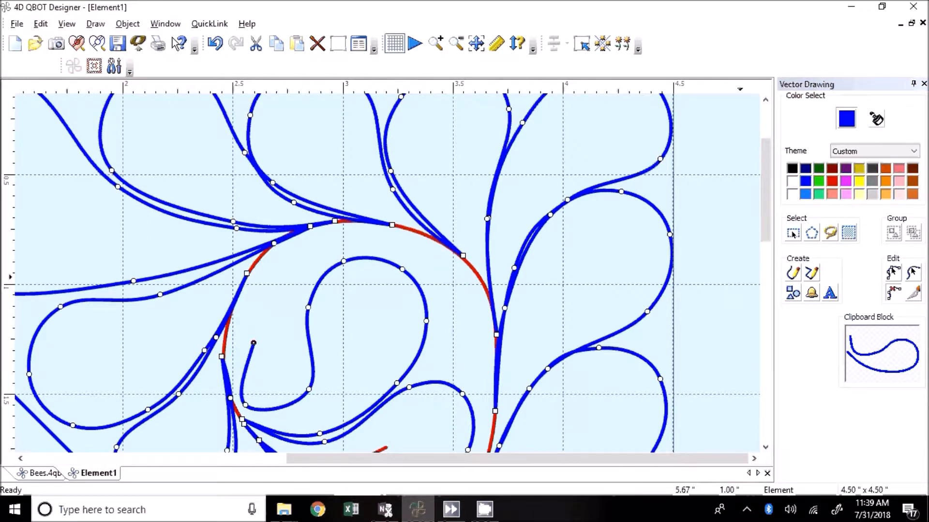
pyautogui.moveTo(390, 171); pyautogui.dragTo(395, 183)
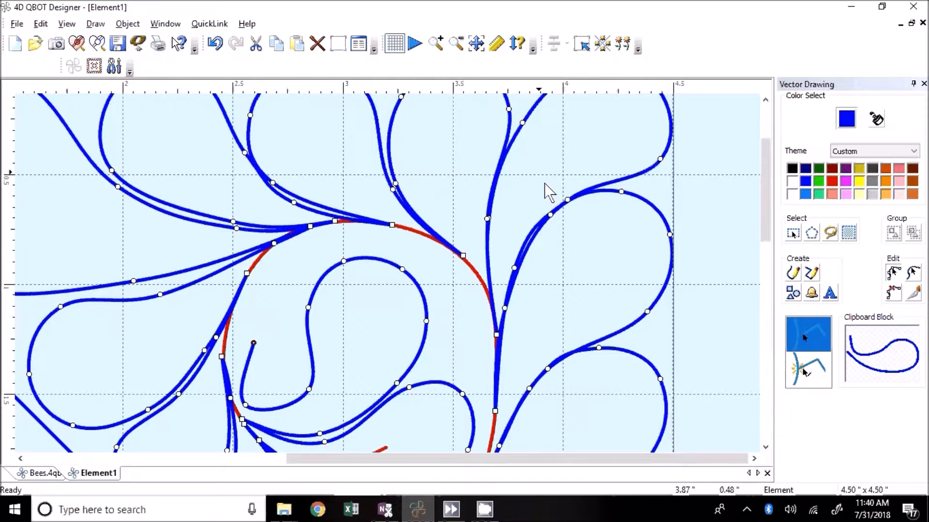
# Reshape the top corner feather's lower edge so its stem nodes run alongside the feather below it.
pyautogui.moveTo(567, 199); pyautogui.dragTo(641, 172)
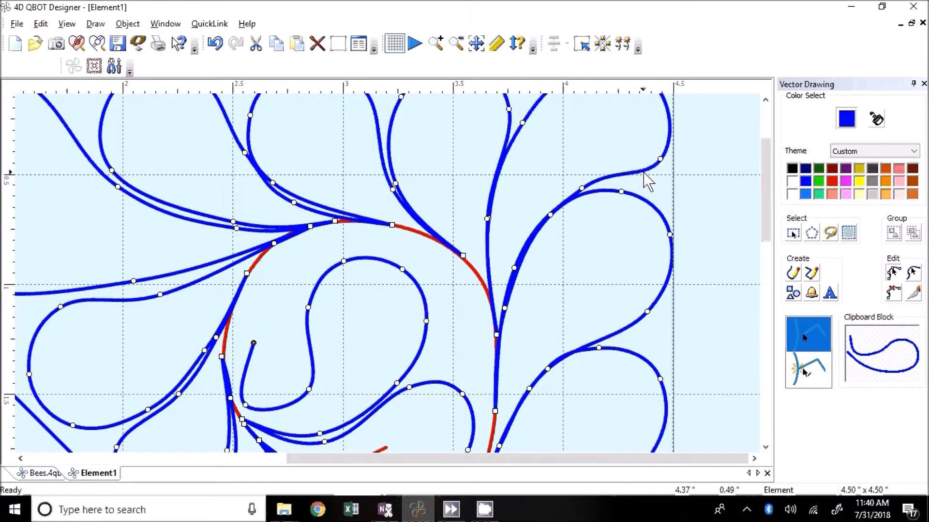
pyautogui.scroll(3, 643, 174)
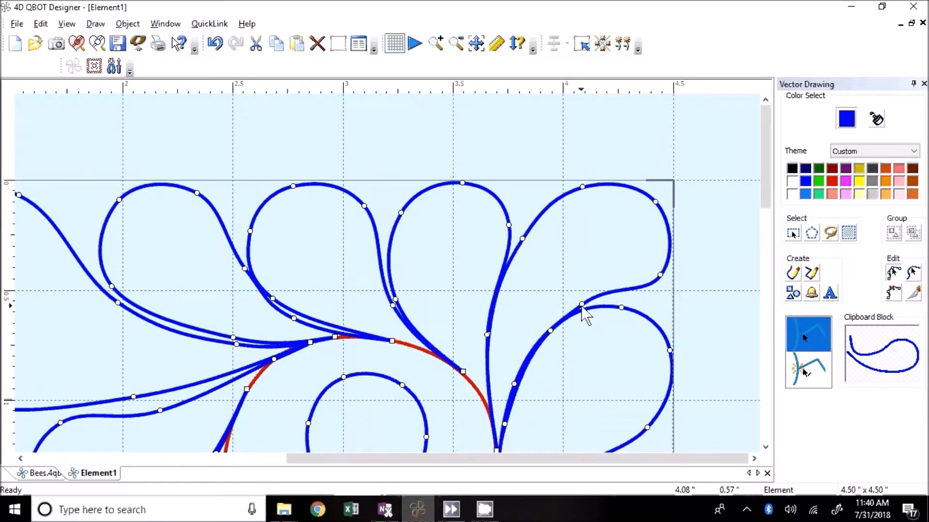
pyautogui.moveTo(582, 304); pyautogui.dragTo(553, 321)
pyautogui.moveTo(514, 385); pyautogui.dragTo(506, 419)
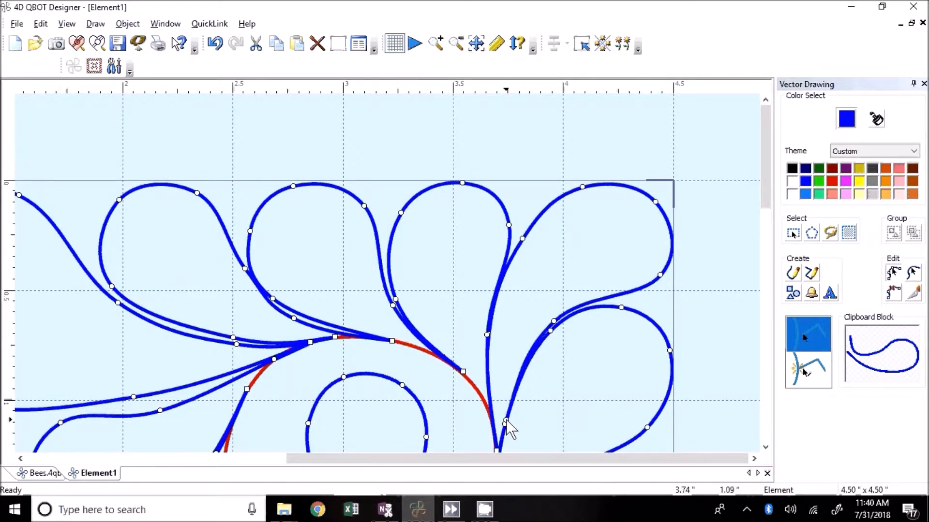
# Lower the junction of the left feather and the small lower feather slightly along the red spine.
pyautogui.scroll(-3, 517, 372)
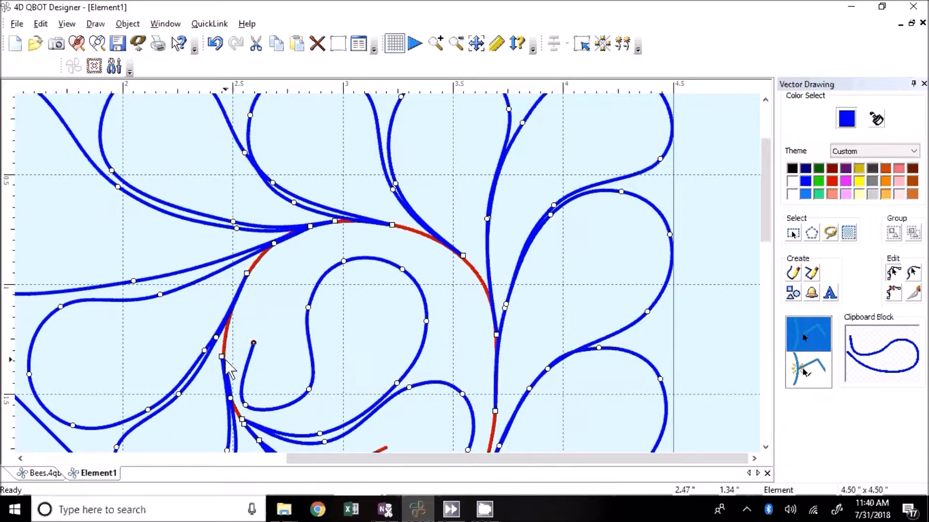
pyautogui.moveTo(221, 356); pyautogui.dragTo(223, 368)
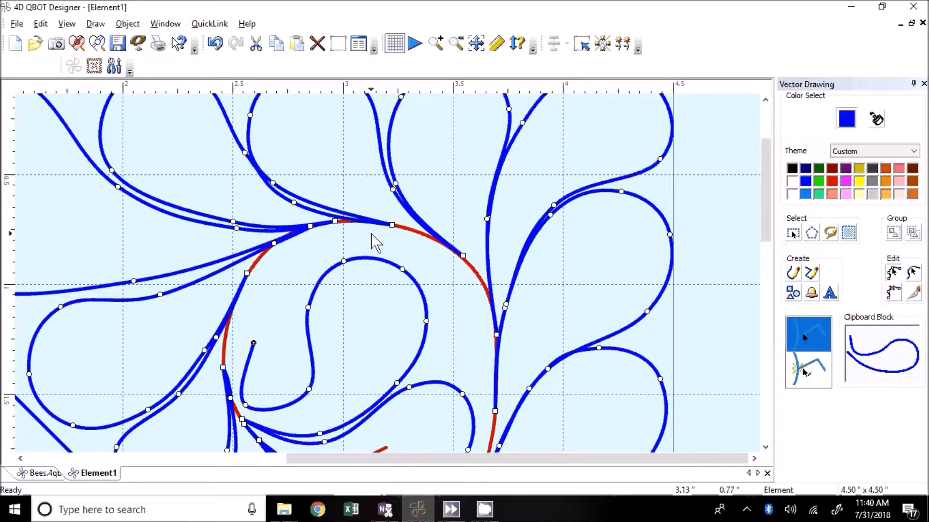
pyautogui.scroll(-3, 373, 254)
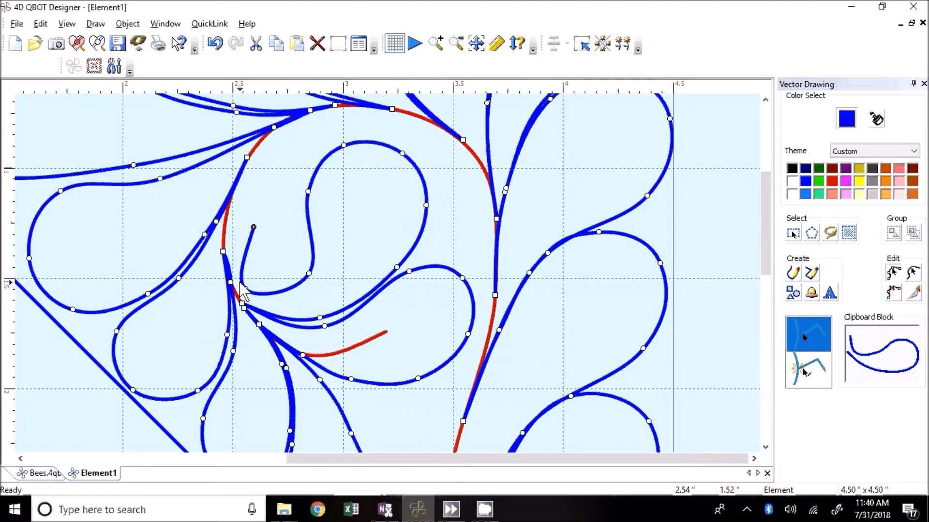
# Refine the stem and loop nodes of the three small lower feathers, rounding the outer edge of the lowest one.
pyautogui.moveTo(230, 286); pyautogui.dragTo(229, 293)
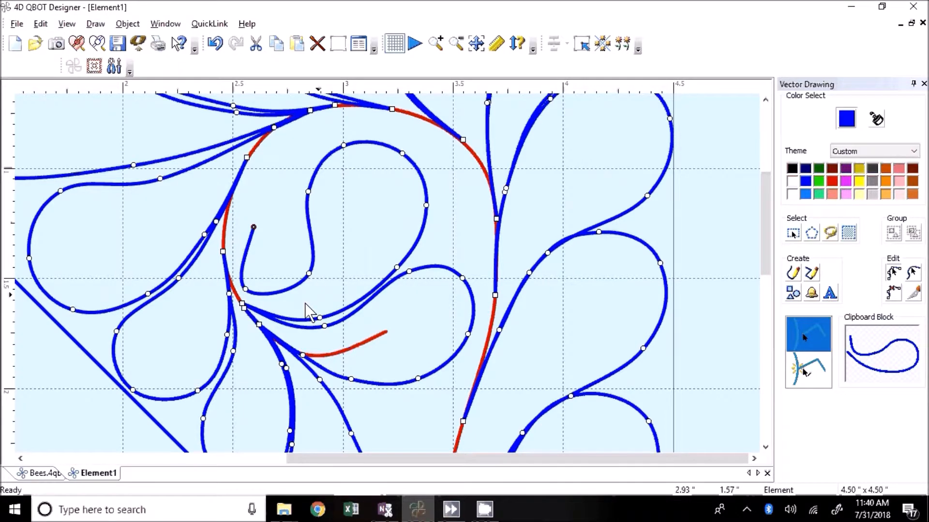
pyautogui.moveTo(197, 391); pyautogui.dragTo(193, 392)
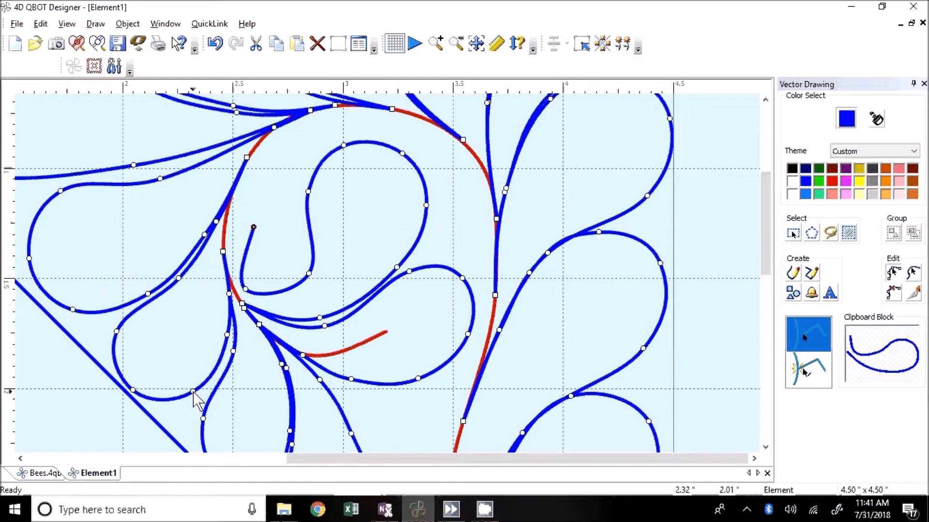
pyautogui.scroll(-3, 255, 311)
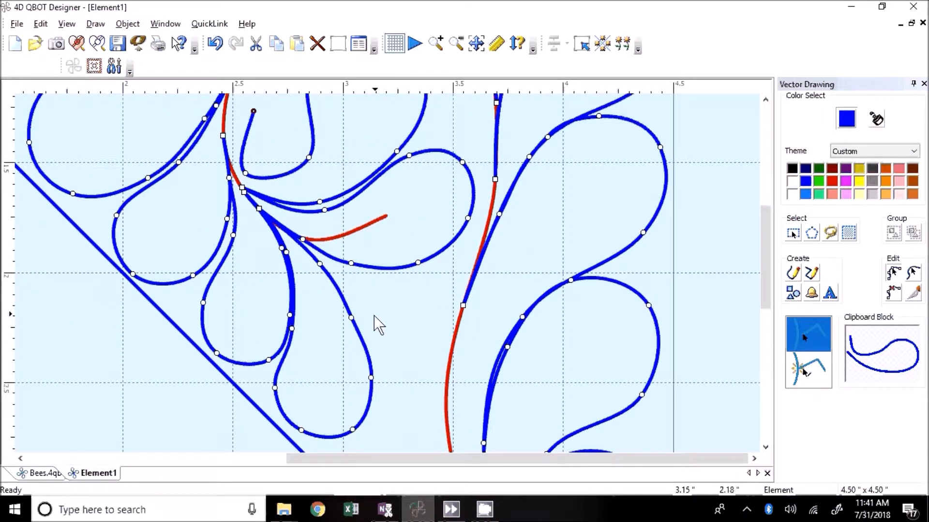
pyautogui.moveTo(351, 319); pyautogui.dragTo(359, 321)
pyautogui.moveTo(372, 379)
pyautogui.mouseDown()
pyautogui.moveTo(378, 397)
pyautogui.moveTo(374, 387)
pyautogui.mouseUp()
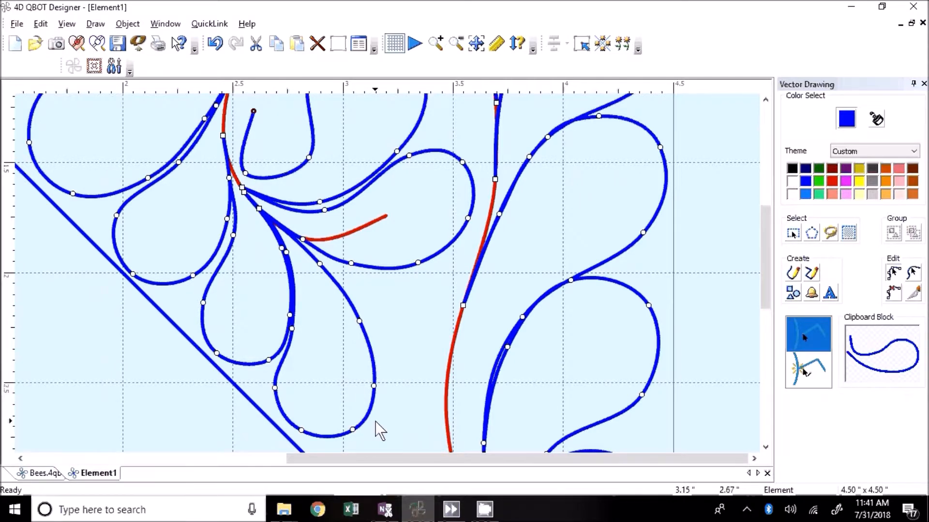
pyautogui.moveTo(269, 361); pyautogui.dragTo(265, 359)
# Delete the free end node of the red spine beside the lower inner feather.
pyautogui.click(353, 231)
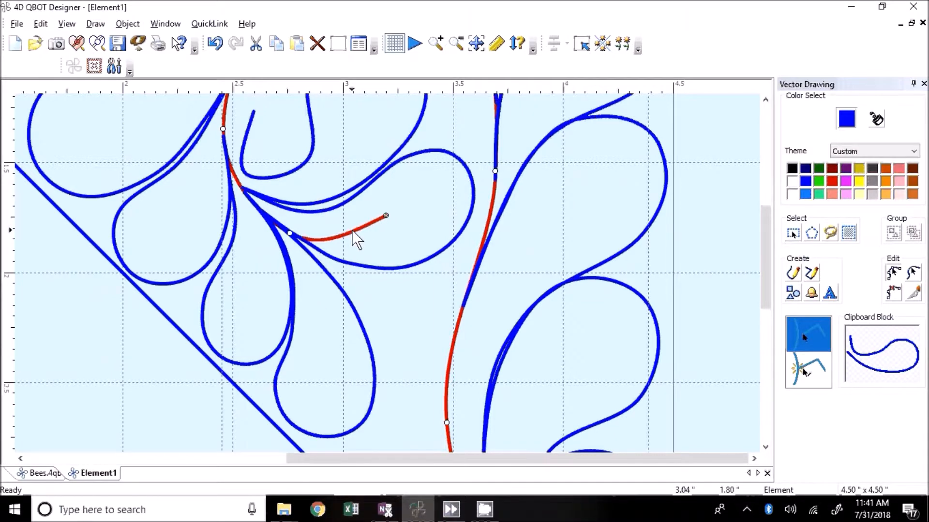
pyautogui.click(892, 293)
pyautogui.click(386, 216)
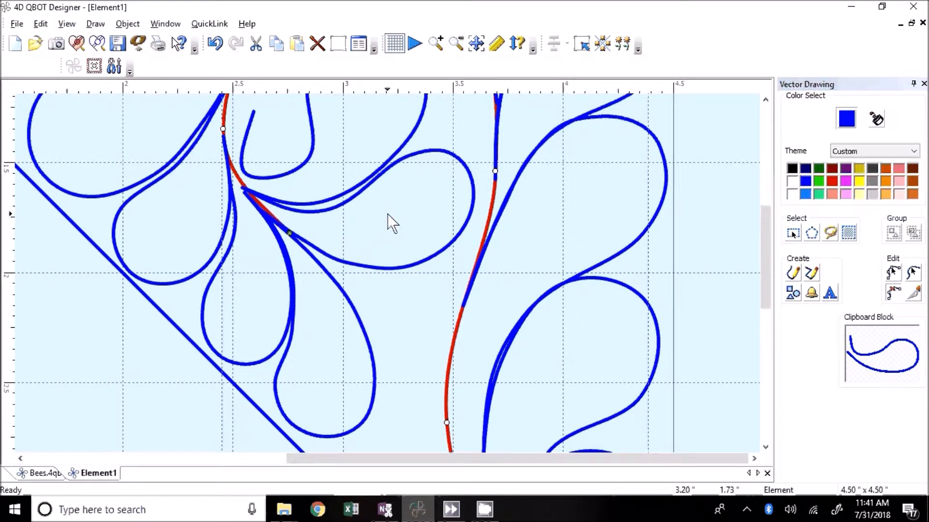
pyautogui.click(289, 234)
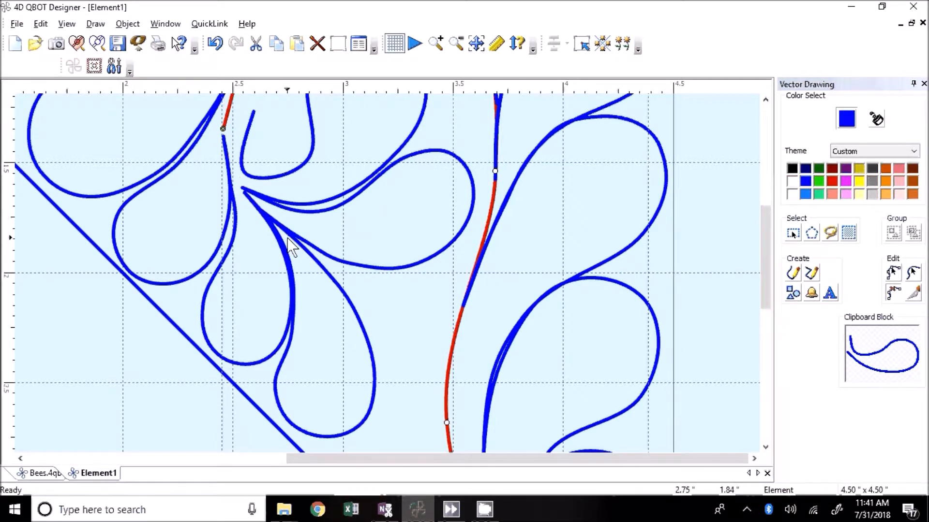
pyautogui.scroll(3, 280, 253)
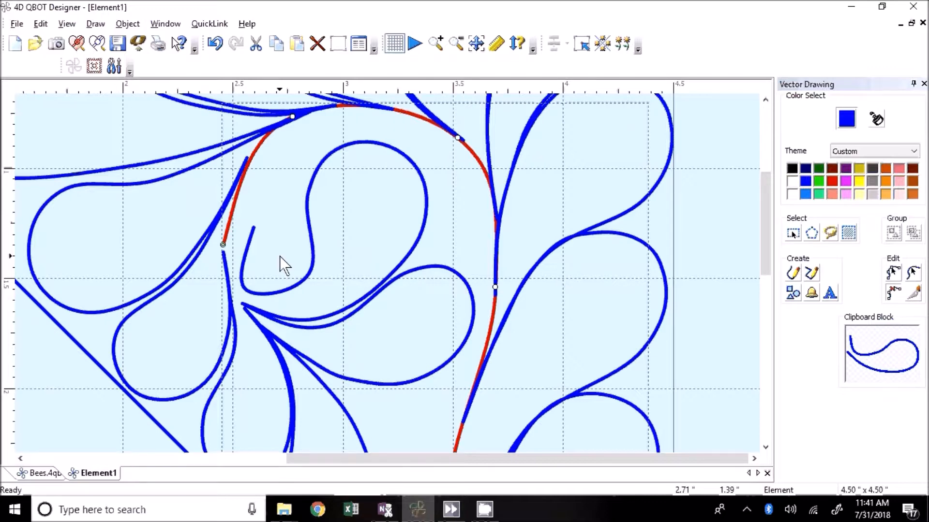
pyautogui.hotkey('ctrl', 'z')
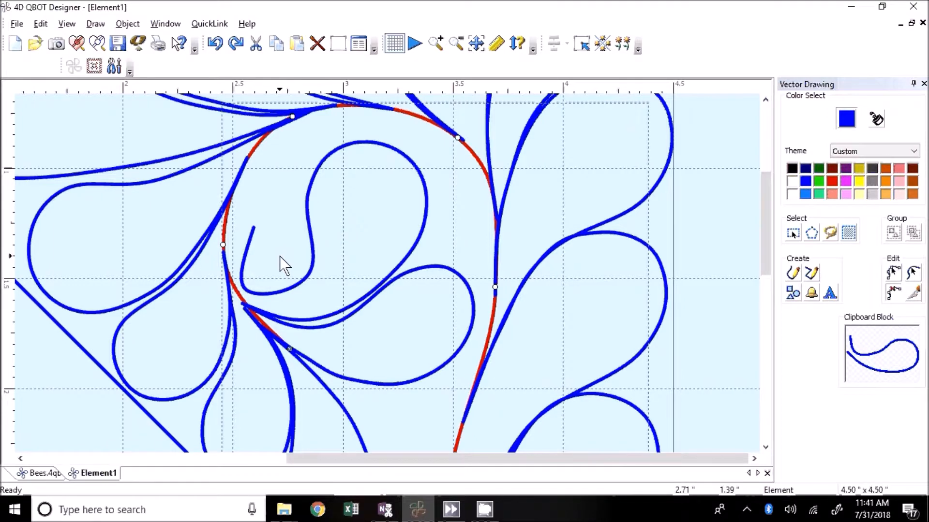
# Reshape the red spine's curl to follow the feather junctions, ending it where the inner feathers' stems meet.
pyautogui.click(895, 271)
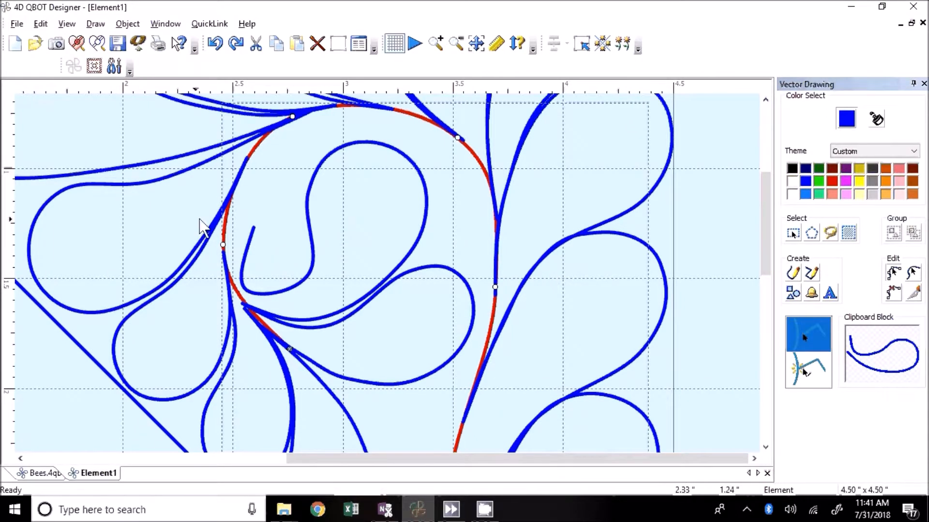
pyautogui.moveTo(223, 245); pyautogui.dragTo(227, 210)
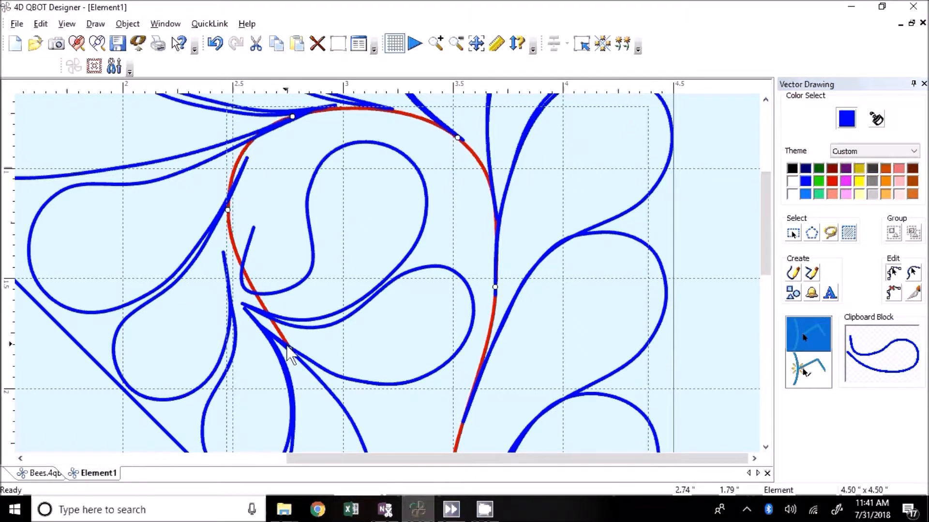
pyautogui.moveTo(290, 348); pyautogui.dragTo(245, 310)
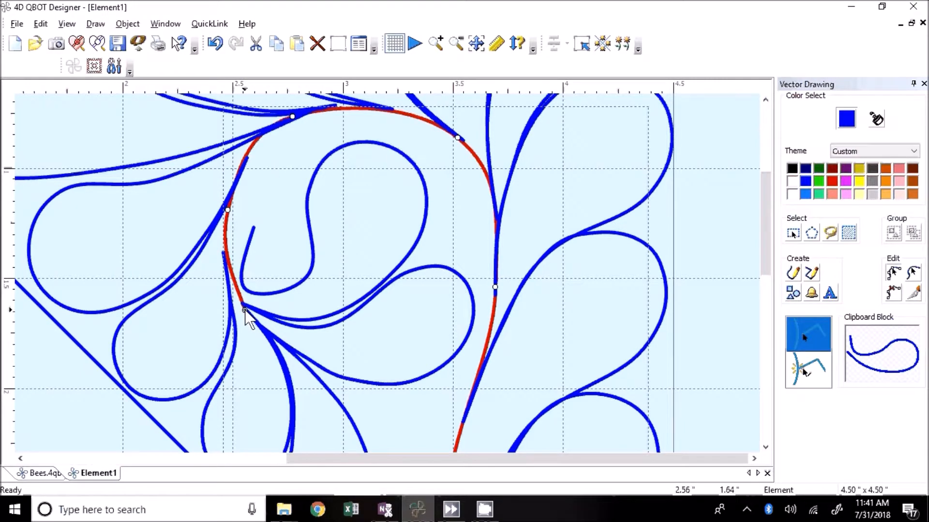
pyautogui.moveTo(227, 210); pyautogui.dragTo(230, 200)
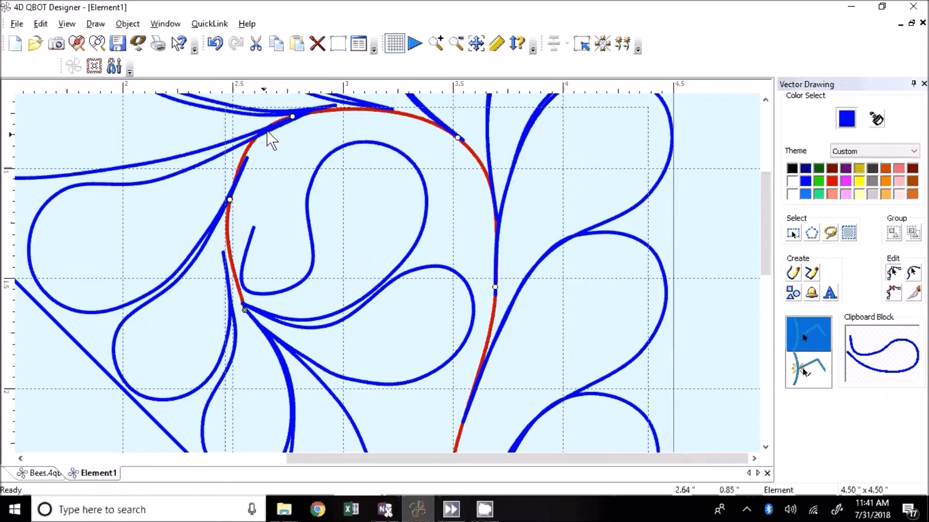
pyautogui.moveTo(292, 116); pyautogui.dragTo(307, 112)
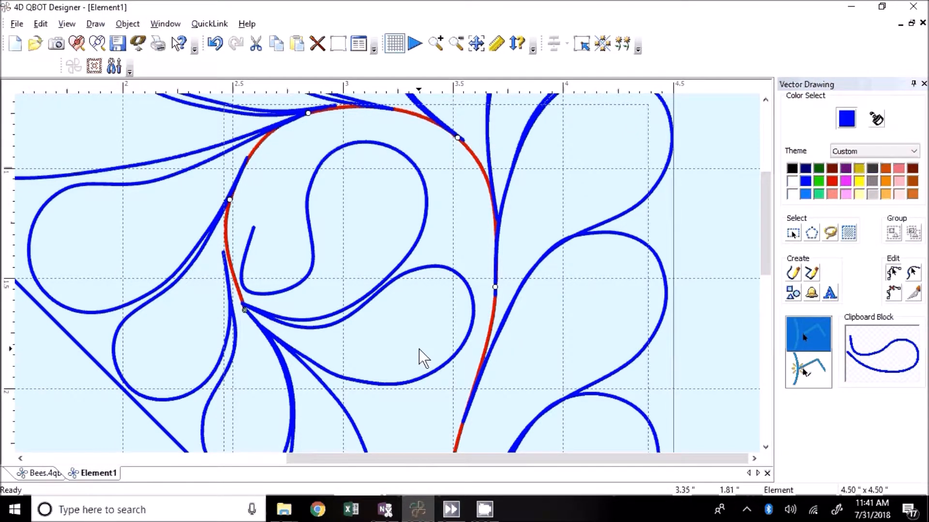
# Delete the large inner feather's free end node and pull its new end slightly away from the red spine.
pyautogui.click(279, 294)
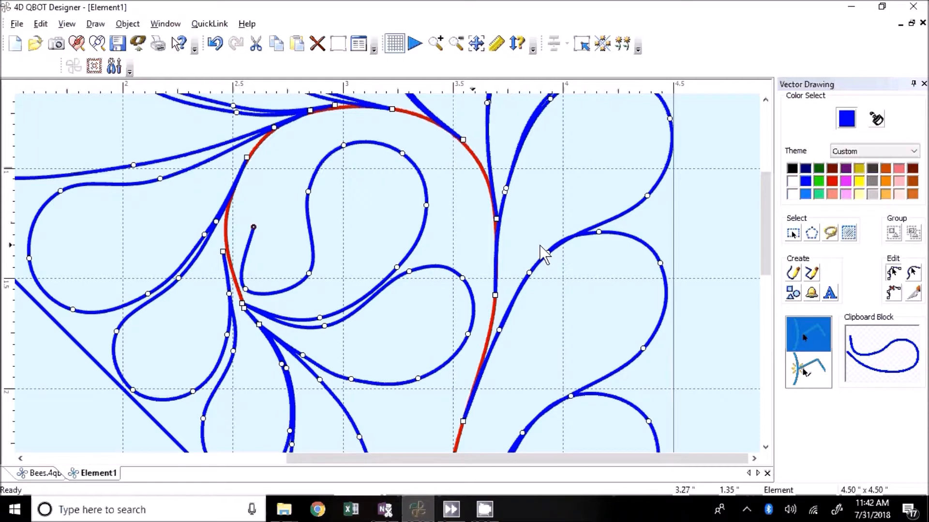
pyautogui.click(889, 294)
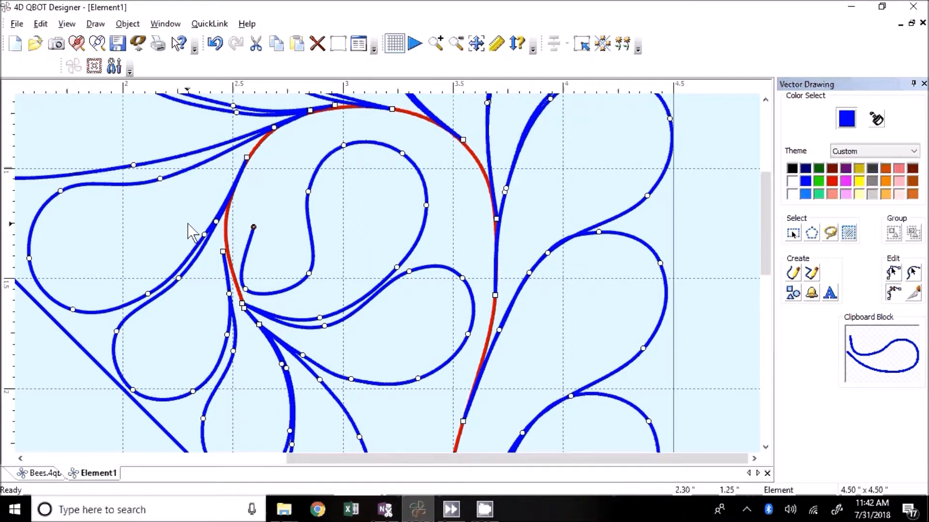
pyautogui.click(254, 227)
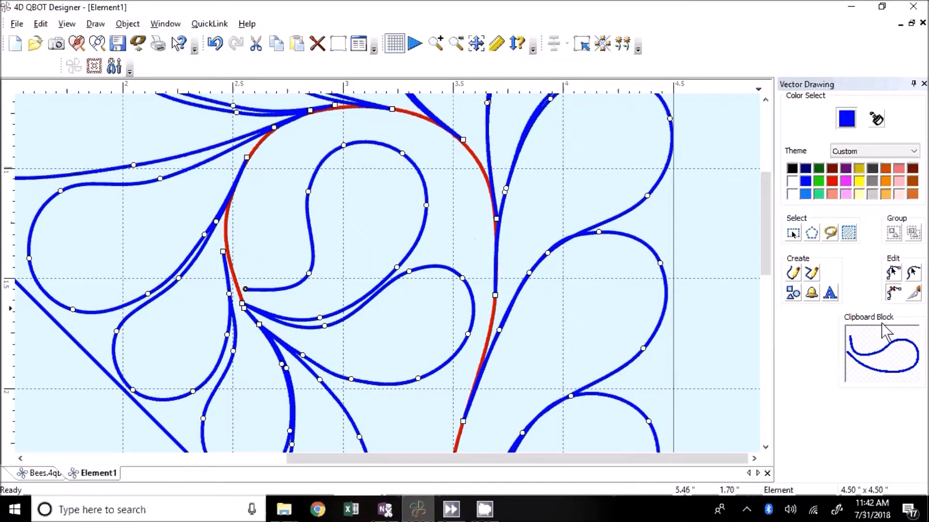
pyautogui.click(893, 273)
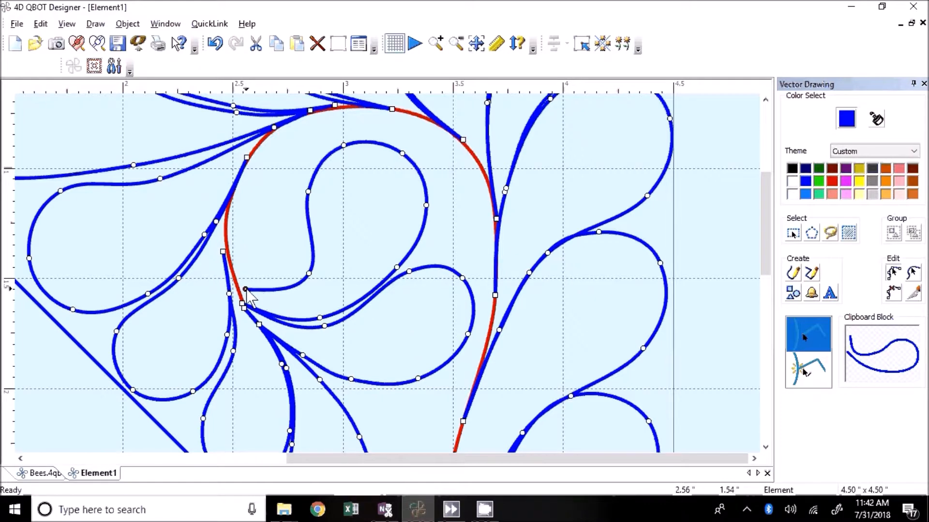
pyautogui.moveTo(246, 289)
pyautogui.mouseDown()
pyautogui.moveTo(244, 304)
pyautogui.moveTo(253, 288)
pyautogui.mouseUp()
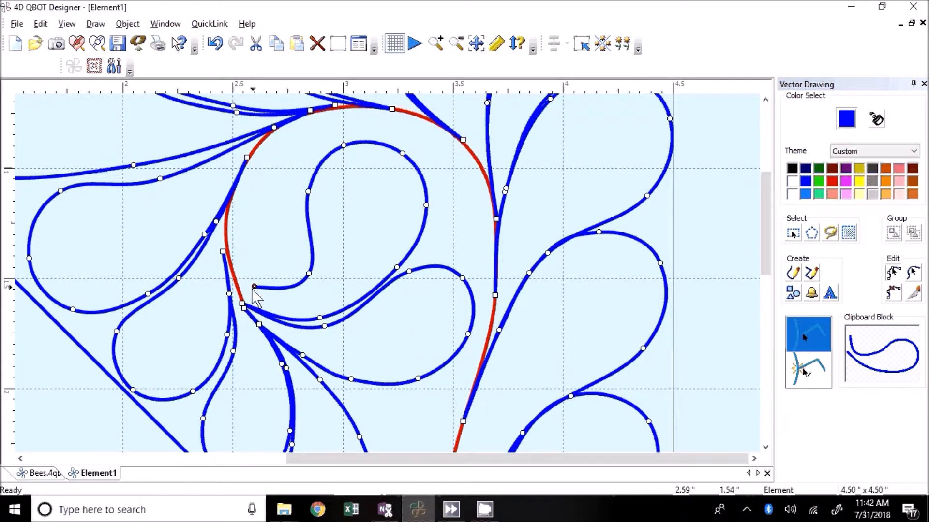
# Join the red spine's end to the large inner feather, make the joint a corner, and place it at the stem junction.
pyautogui.click(240, 295)
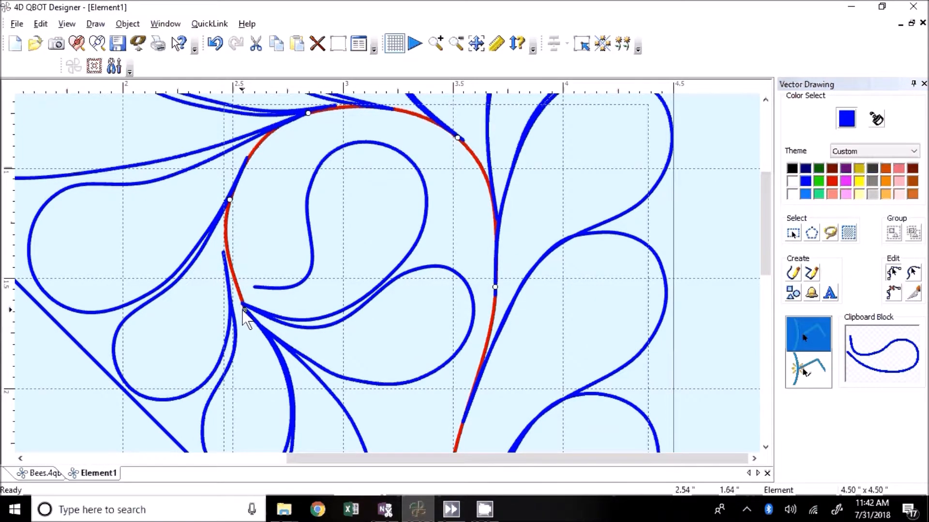
pyautogui.moveTo(243, 307); pyautogui.dragTo(254, 285)
pyautogui.hotkey('ctrl', 'a')
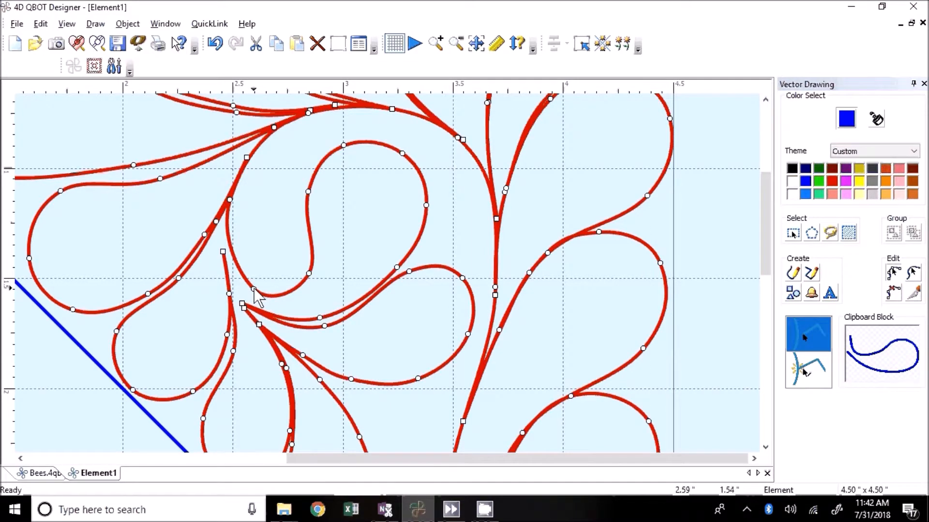
pyautogui.rightClick(253, 290)
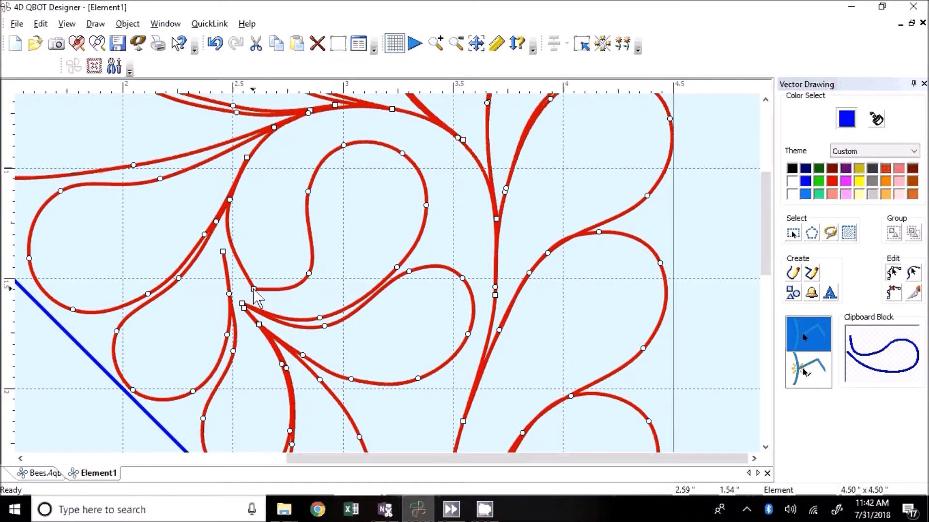
pyautogui.moveTo(253, 290); pyautogui.dragTo(243, 306)
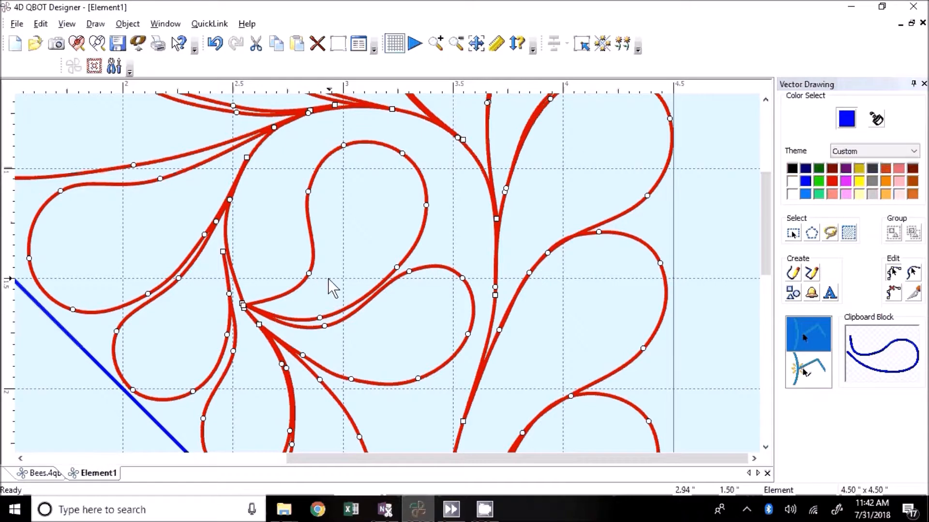
# Lower the large inner feather's bottom loop node and align the small lower-left and upper-right feather junctions with the spine.
pyautogui.moveTo(309, 274); pyautogui.dragTo(306, 286)
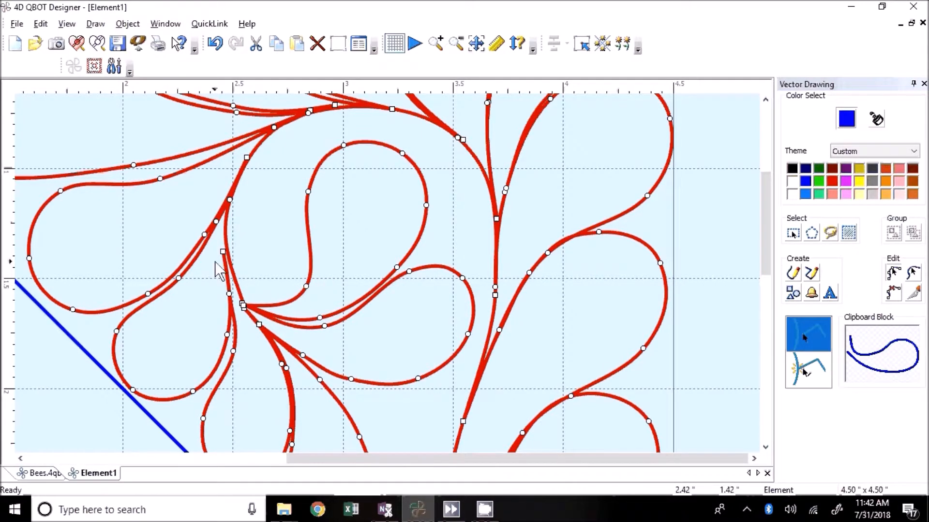
pyautogui.moveTo(223, 252); pyautogui.dragTo(226, 250)
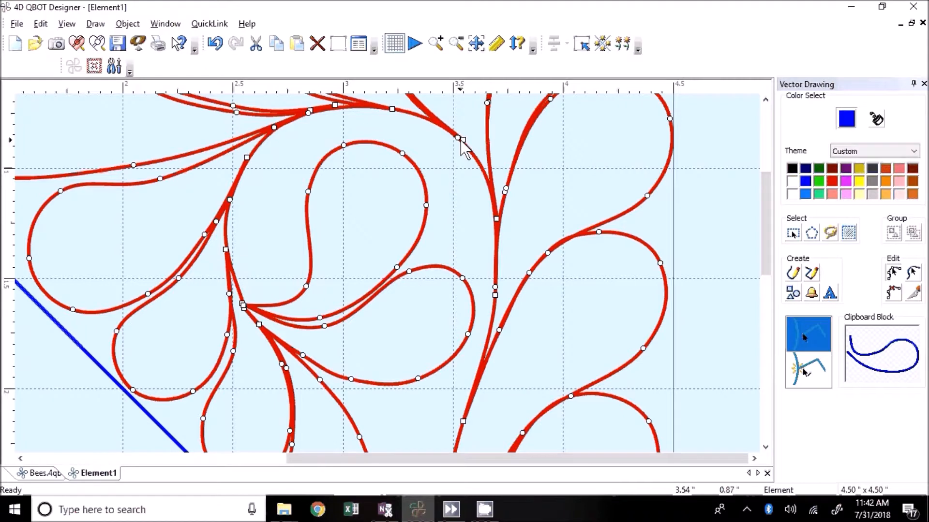
pyautogui.moveTo(462, 141); pyautogui.dragTo(463, 142)
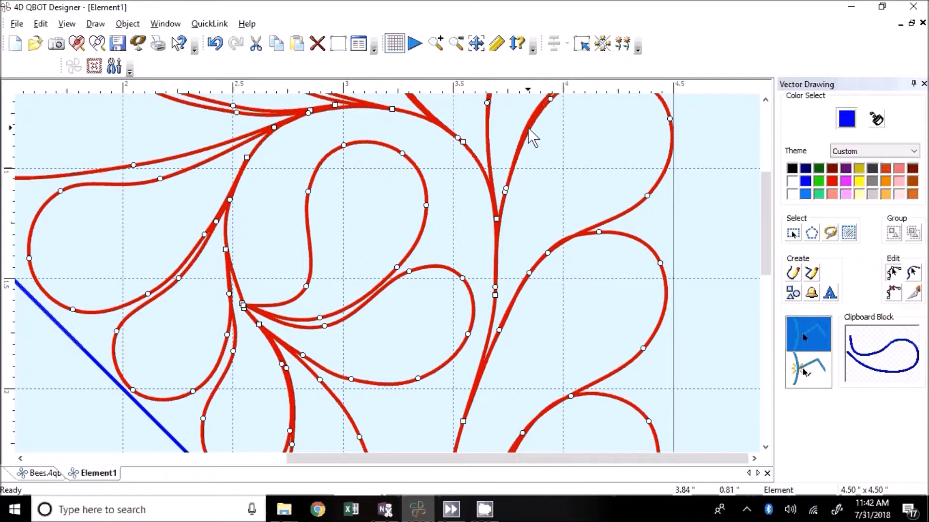
# Recolor the joined feather line blue.
pyautogui.click(878, 120)
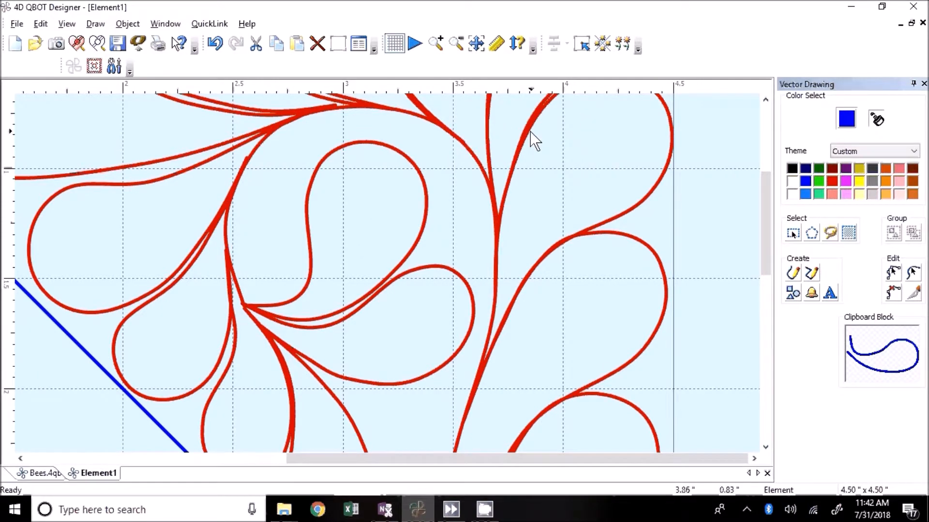
pyautogui.click(527, 134)
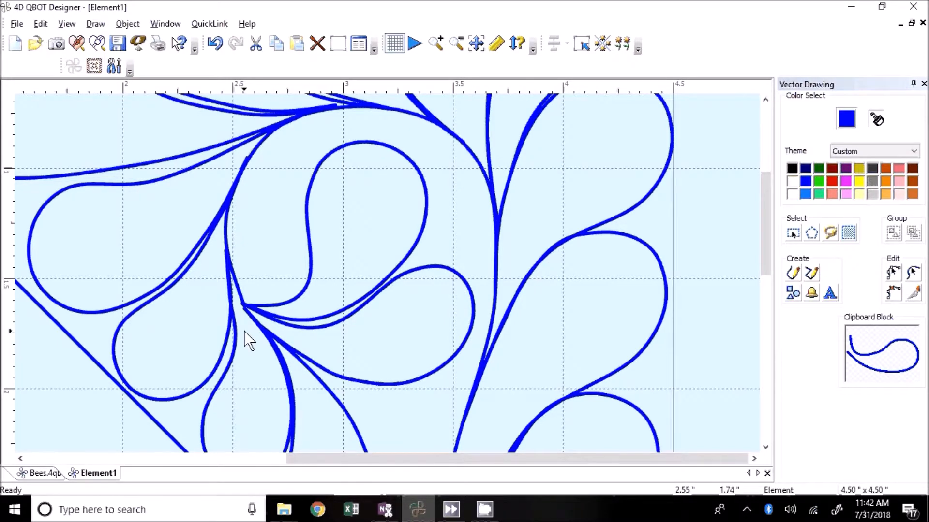
pyautogui.scroll(2, 307, 256)
pyautogui.scroll(-2, 334, 258)
# Move the inner and lower feathers' junctions up and left along the spine so their stems meet beside the small lower-left feather.
pyautogui.click(893, 274)
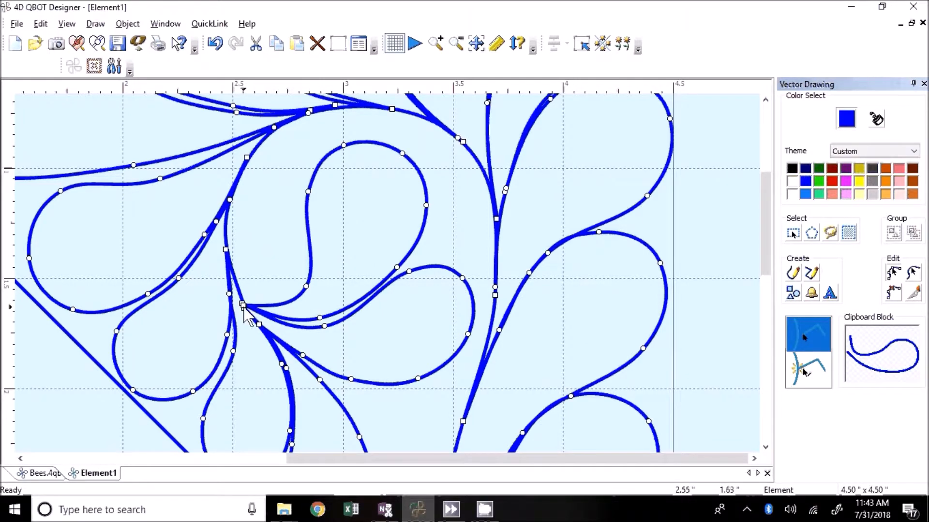
pyautogui.moveTo(244, 307)
pyautogui.mouseDown()
pyautogui.moveTo(240, 293)
pyautogui.moveTo(242, 324)
pyautogui.moveTo(246, 302)
pyautogui.moveTo(234, 297)
pyautogui.mouseUp()
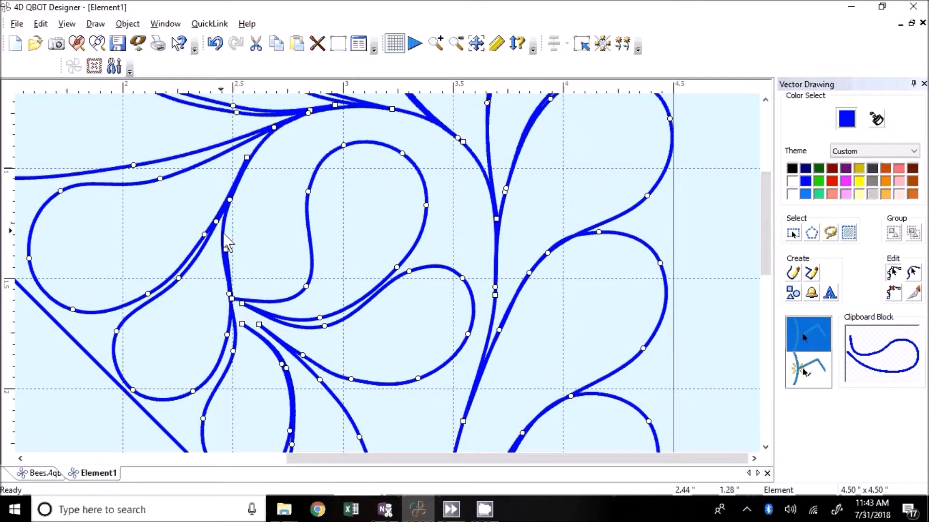
pyautogui.moveTo(225, 249); pyautogui.dragTo(223, 253)
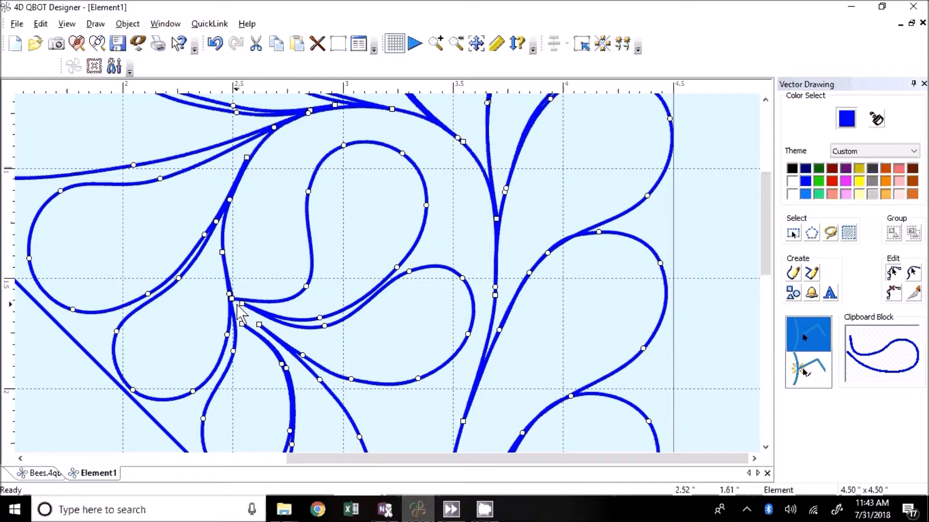
pyautogui.moveTo(242, 304)
pyautogui.mouseDown()
pyautogui.moveTo(242, 324)
pyautogui.moveTo(232, 296)
pyautogui.mouseUp()
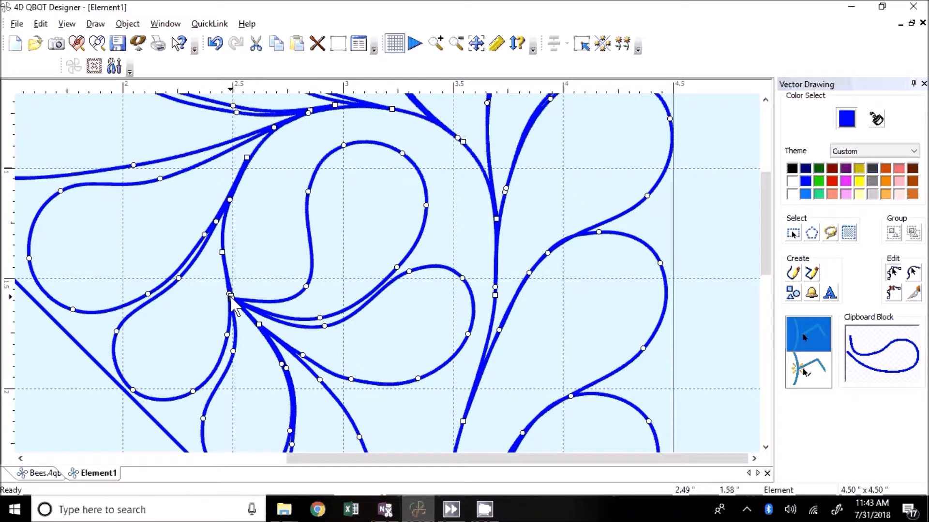
pyautogui.moveTo(260, 326); pyautogui.dragTo(251, 320)
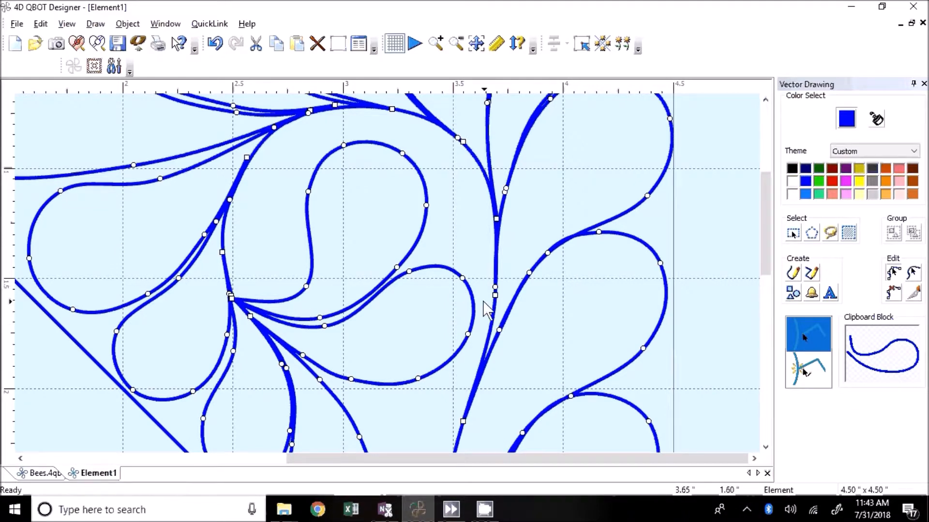
# Reshape the lower inner feather's loop, making its lower edge fuller and lowering its upper edge slightly.
pyautogui.moveTo(350, 379); pyautogui.dragTo(360, 386)
pyautogui.moveTo(422, 384); pyautogui.dragTo(431, 382)
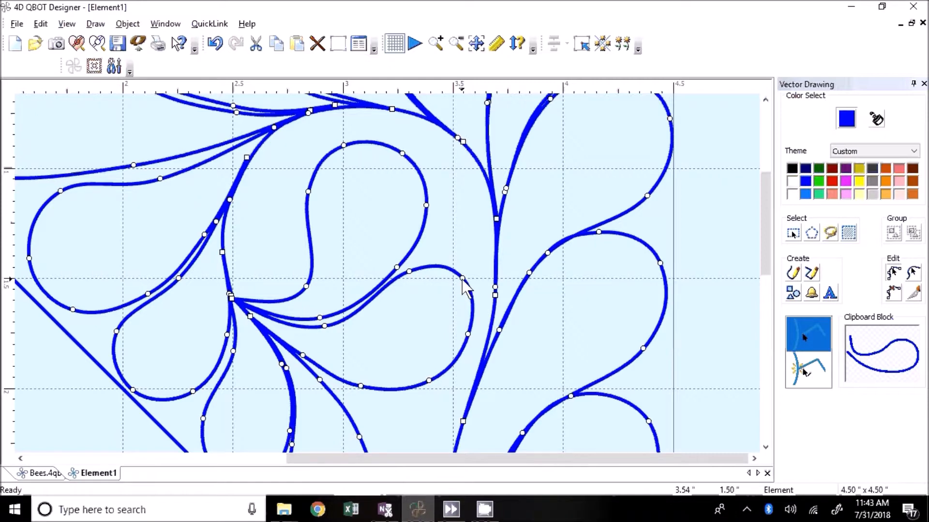
pyautogui.moveTo(462, 279); pyautogui.dragTo(463, 284)
pyautogui.moveTo(409, 272); pyautogui.dragTo(407, 278)
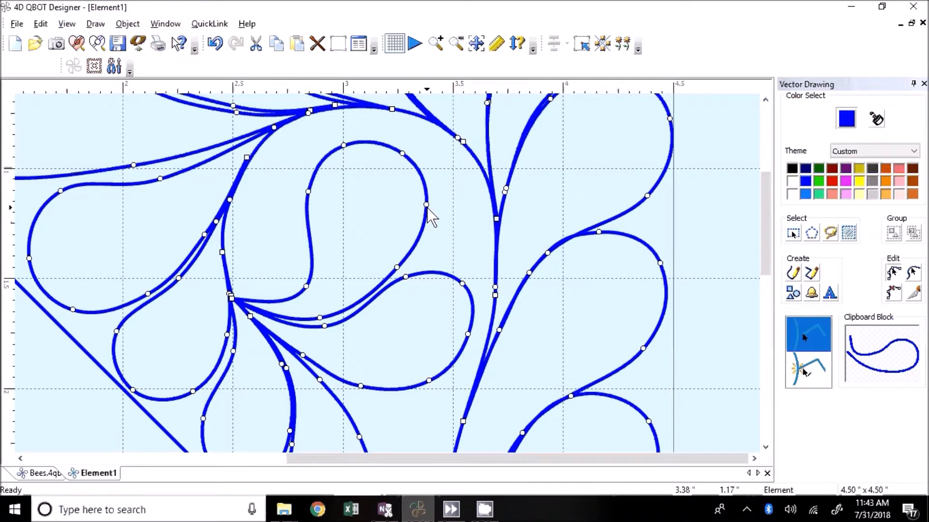
# Reshape the upper inner feather's loop, widening its rounded top and left edge and lowering its bottom-left bend toward the stem.
pyautogui.moveTo(426, 205); pyautogui.dragTo(429, 197)
pyautogui.moveTo(402, 154); pyautogui.dragTo(403, 146)
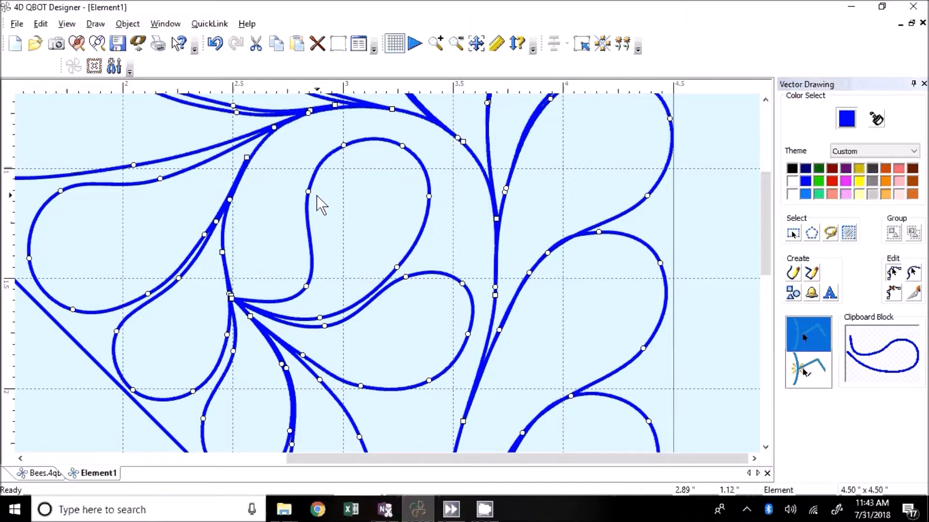
pyautogui.moveTo(309, 192); pyautogui.dragTo(306, 201)
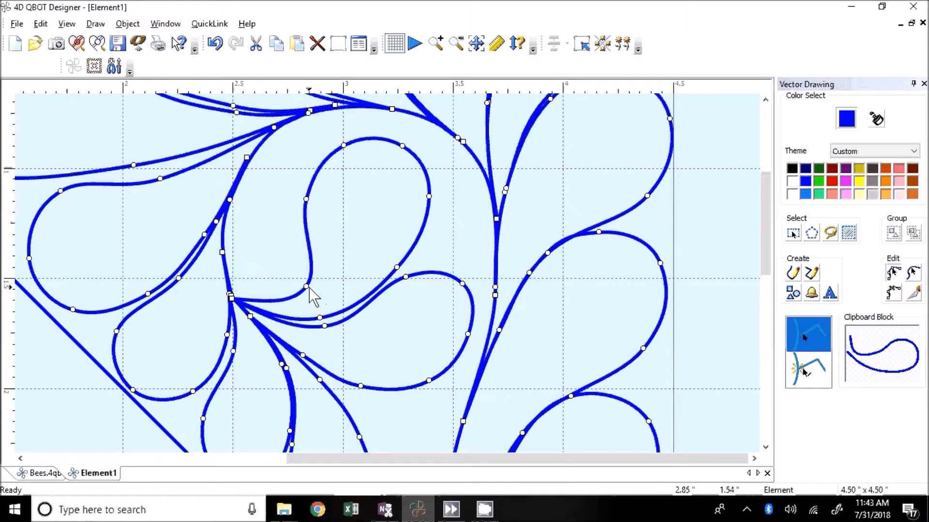
pyautogui.moveTo(306, 291); pyautogui.dragTo(311, 305)
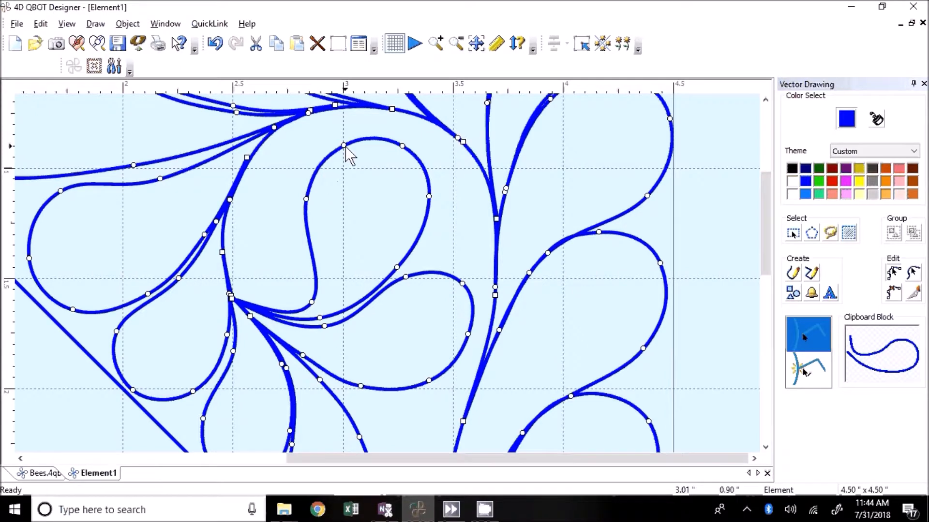
pyautogui.moveTo(345, 146); pyautogui.dragTo(339, 146)
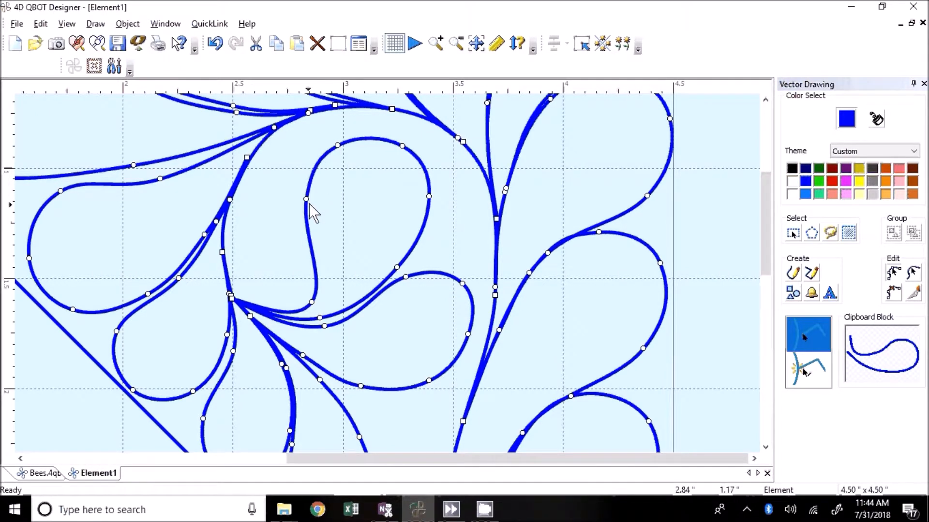
pyautogui.moveTo(309, 204)
pyautogui.mouseDown()
pyautogui.moveTo(308, 213)
pyautogui.moveTo(306, 200)
pyautogui.mouseUp()
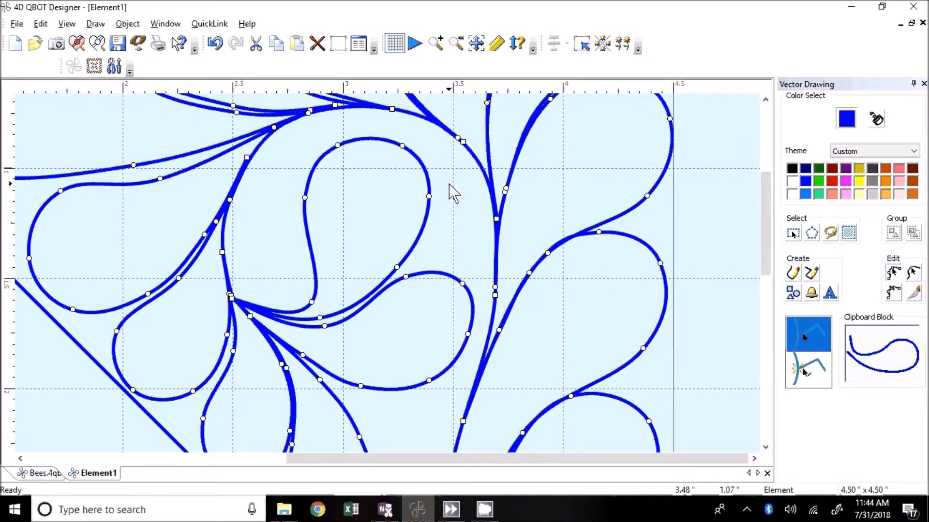
# Pull in the upper inner feather's right edge and bring its stem and the neighbouring lower feather's stem and upper edge closer together.
pyautogui.moveTo(429, 197); pyautogui.dragTo(423, 197)
pyautogui.moveTo(397, 267); pyautogui.dragTo(389, 273)
pyautogui.moveTo(320, 319); pyautogui.dragTo(311, 314)
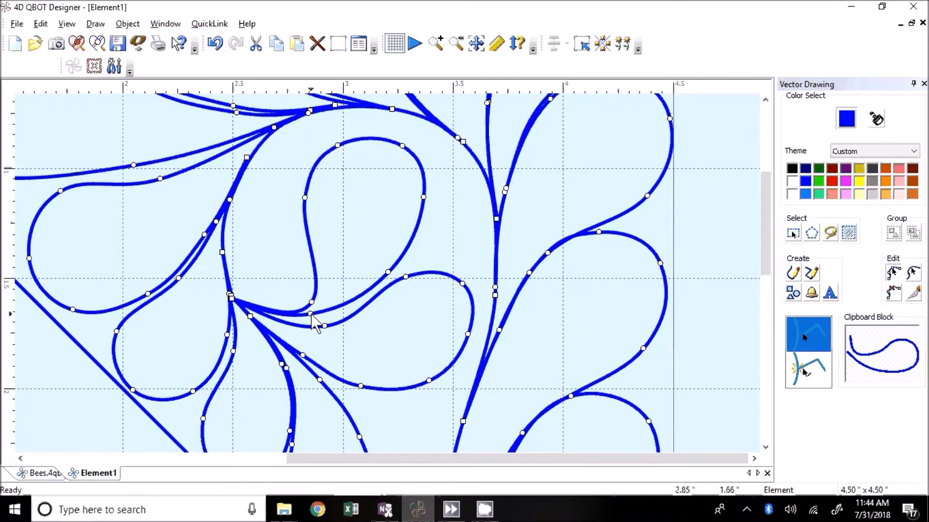
pyautogui.moveTo(325, 326); pyautogui.dragTo(320, 317)
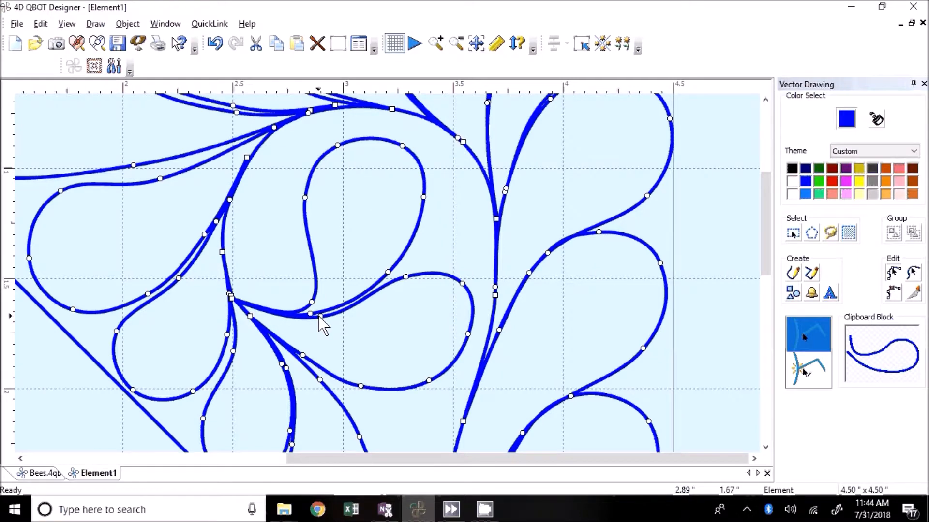
pyautogui.moveTo(406, 277); pyautogui.dragTo(457, 285)
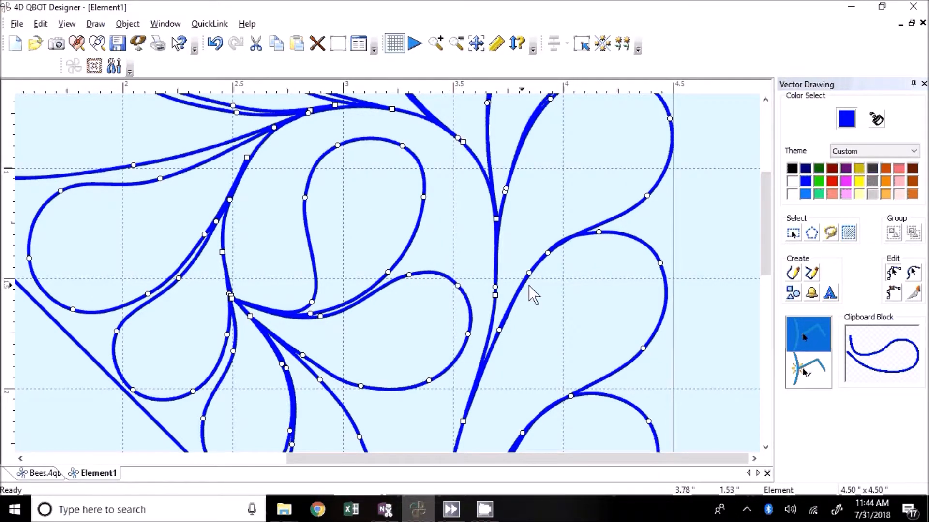
# Delete the diagonal guide line running across the block.
pyautogui.hscroll(-2, 510, 219)
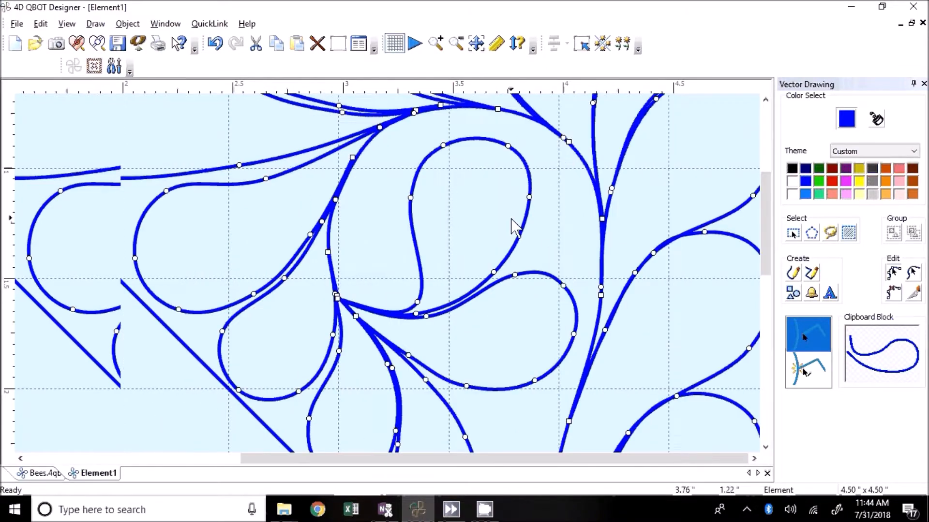
pyautogui.scroll(-5, 514, 226)
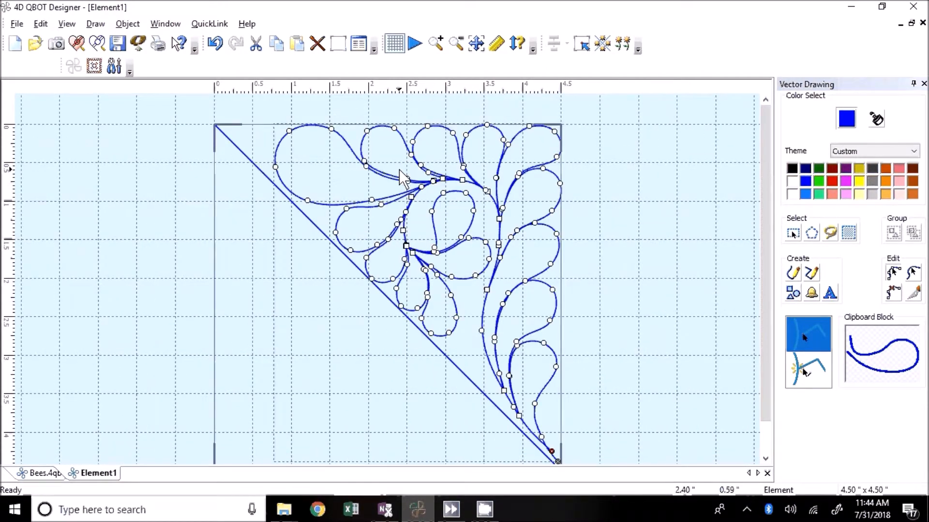
pyautogui.scroll(-1, 403, 179)
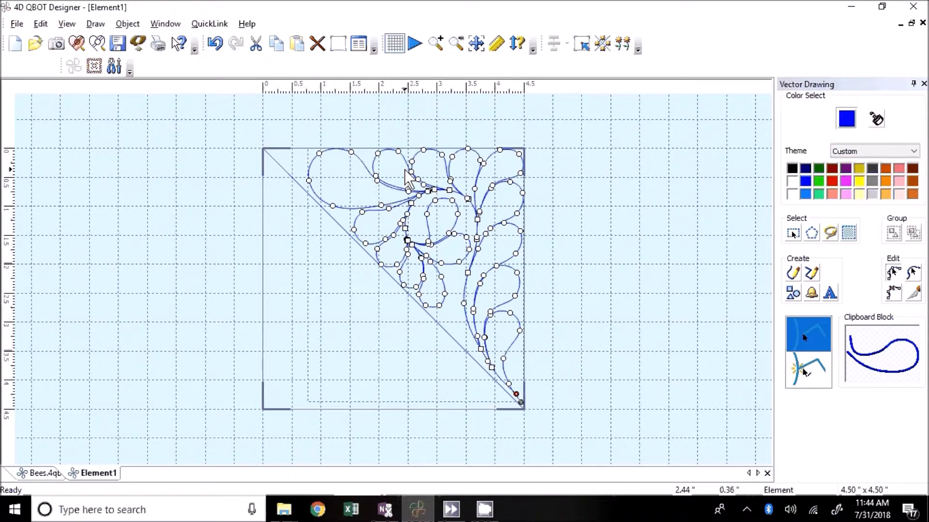
pyautogui.click(460, 347)
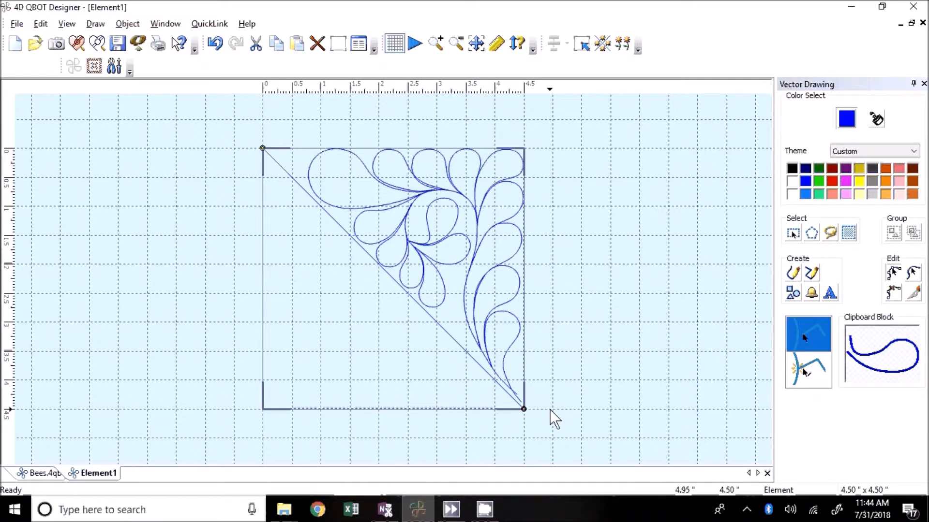
pyautogui.press('Delete')
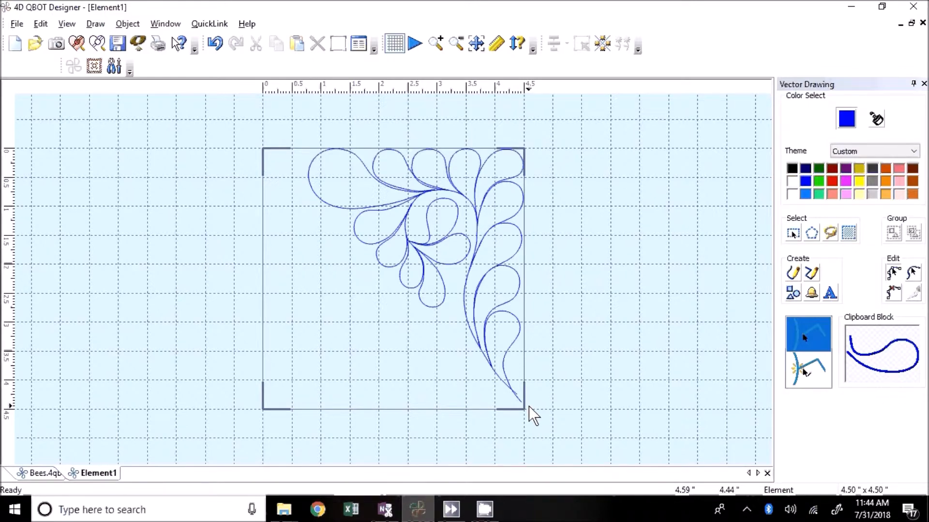
# Uncross the lines near the block's lower-right corner by moving the spine's end down-left and nudging the last feather's stem node down-left.
pyautogui.scroll(5, 533, 415)
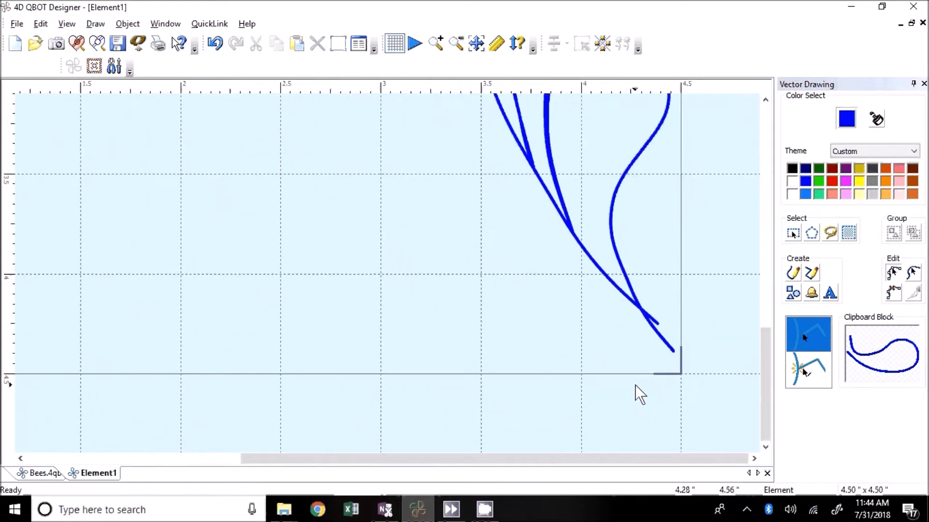
pyautogui.scroll(1, 685, 387)
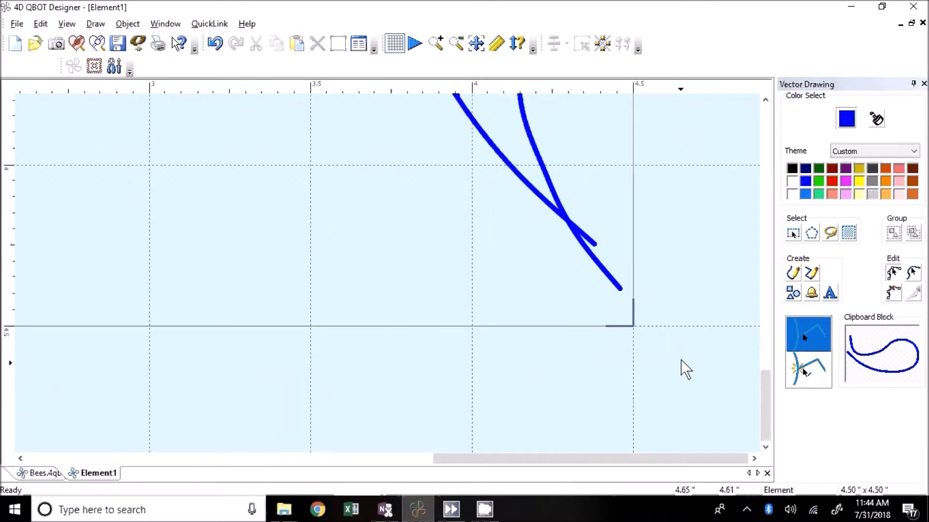
pyautogui.click(899, 279)
pyautogui.click(576, 228)
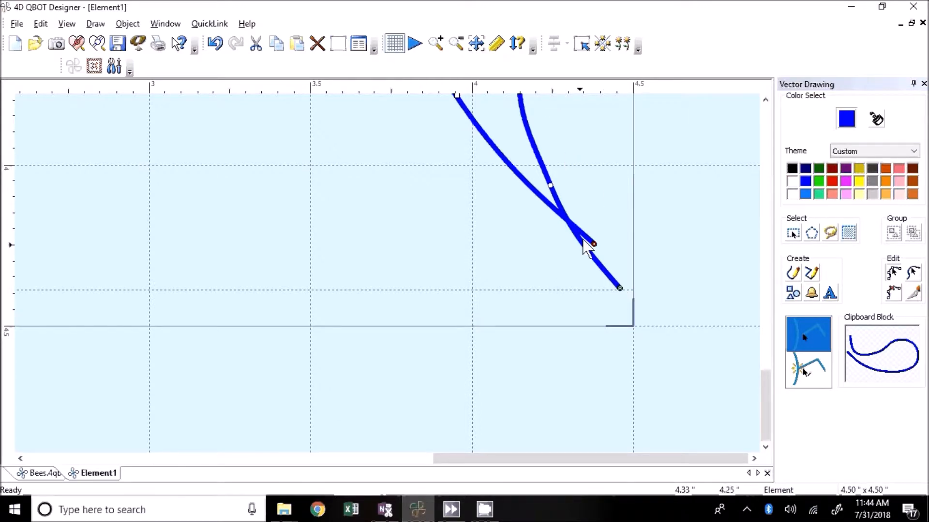
pyautogui.moveTo(594, 242); pyautogui.dragTo(569, 261)
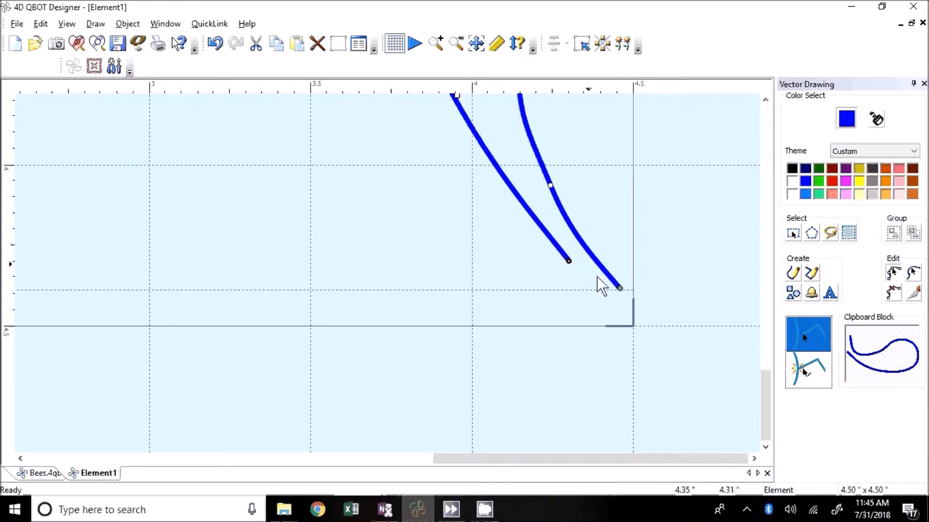
pyautogui.moveTo(549, 183); pyautogui.dragTo(546, 192)
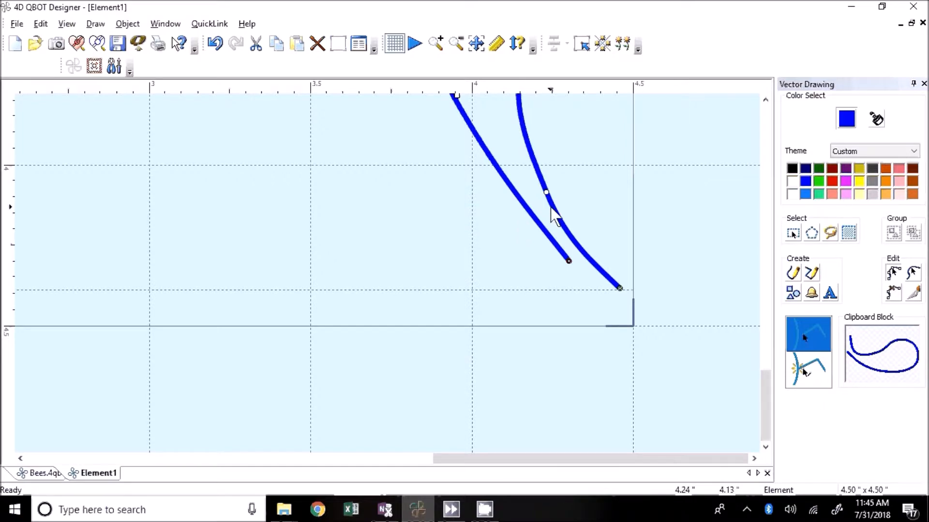
pyautogui.scroll(5, 555, 217)
pyautogui.scroll(-5, 559, 209)
# Draw a nine-point curve that zigzags down, back up and down again just below the spine's lower end.
pyautogui.click(808, 276)
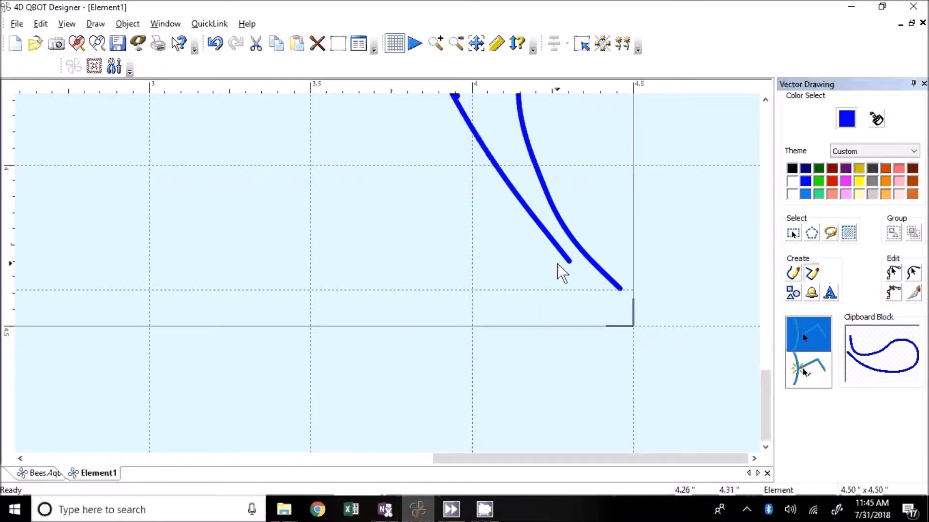
pyautogui.click(557, 264)
pyautogui.click(581, 293)
pyautogui.click(610, 317)
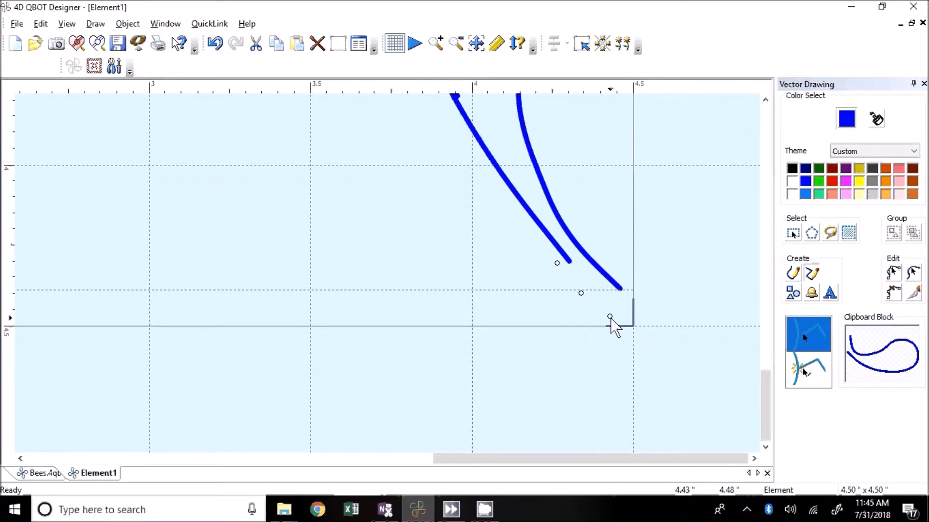
pyautogui.click(586, 315)
pyautogui.click(565, 291)
pyautogui.click(537, 263)
pyautogui.click(539, 291)
pyautogui.click(556, 318)
pyautogui.click(590, 342)
pyautogui.rightClick(596, 341)
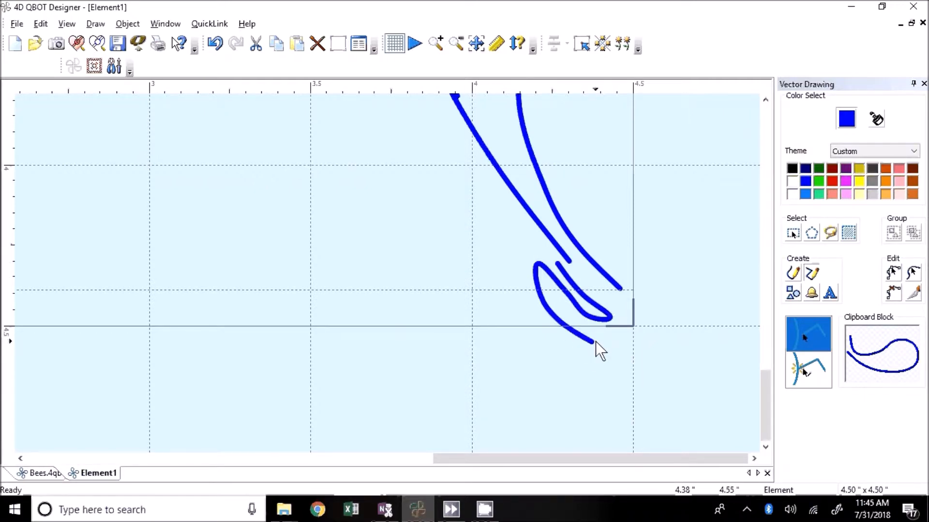
# Join the start of the zigzag curve to the spine's lower end.
pyautogui.click(894, 273)
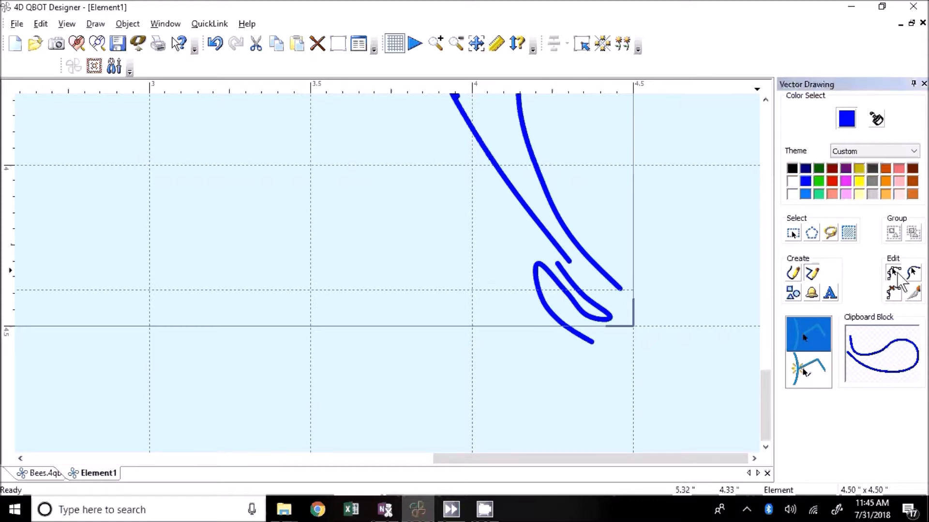
pyautogui.click(557, 264)
pyautogui.moveTo(557, 263); pyautogui.dragTo(569, 261)
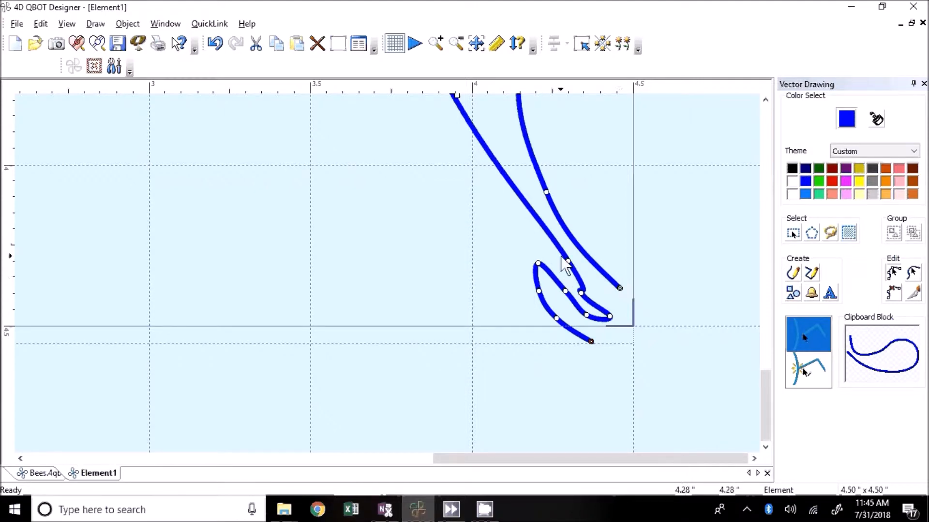
# Run the joined spine along the last feather's stem to the block's right edge and extend the feather's end to the same point.
pyautogui.moveTo(570, 265); pyautogui.dragTo(629, 301)
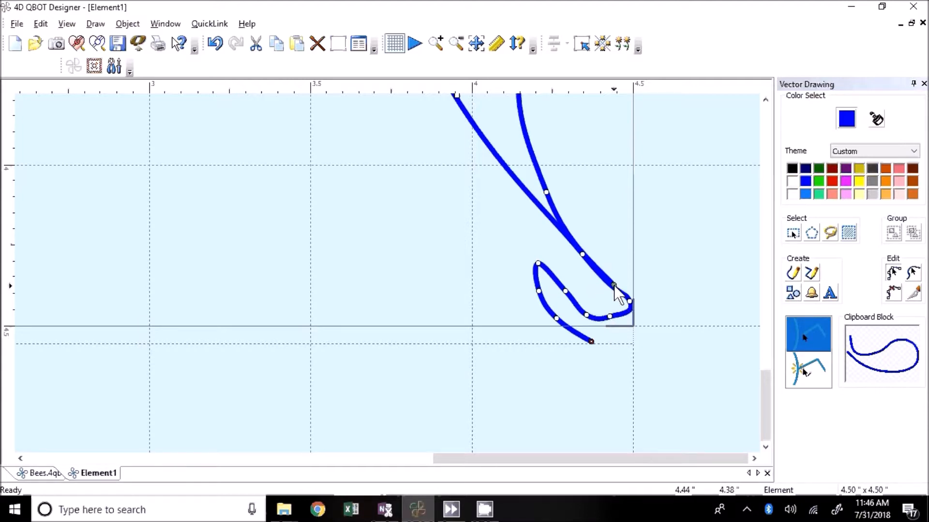
pyautogui.moveTo(611, 284); pyautogui.dragTo(631, 306)
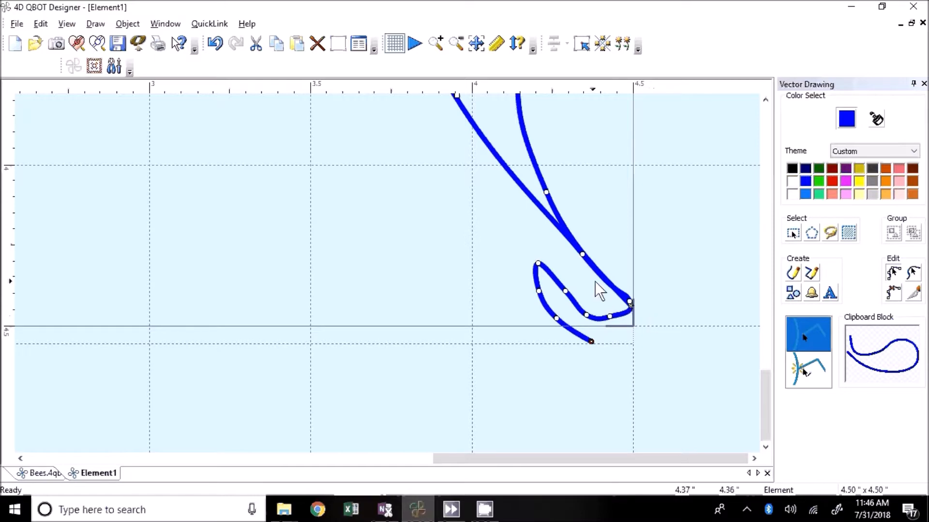
pyautogui.moveTo(582, 254); pyautogui.dragTo(572, 238)
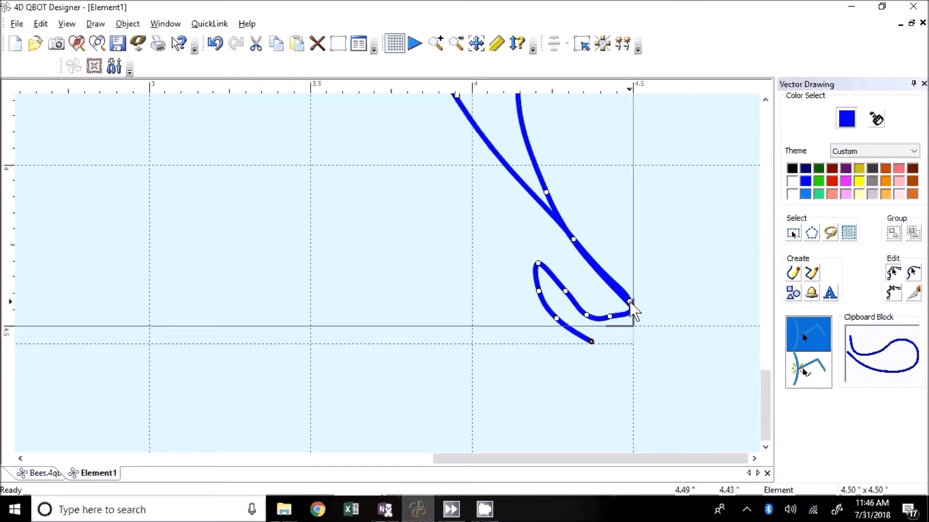
# Fold the zigzag's remaining bends onto the shared stem so the line doubles back between the feather junction and the corner.
pyautogui.moveTo(629, 301)
pyautogui.mouseDown()
pyautogui.moveTo(609, 317)
pyautogui.moveTo(632, 310)
pyautogui.moveTo(595, 301)
pyautogui.moveTo(599, 273)
pyautogui.moveTo(582, 252)
pyautogui.mouseUp()
pyautogui.rightClick(581, 247)
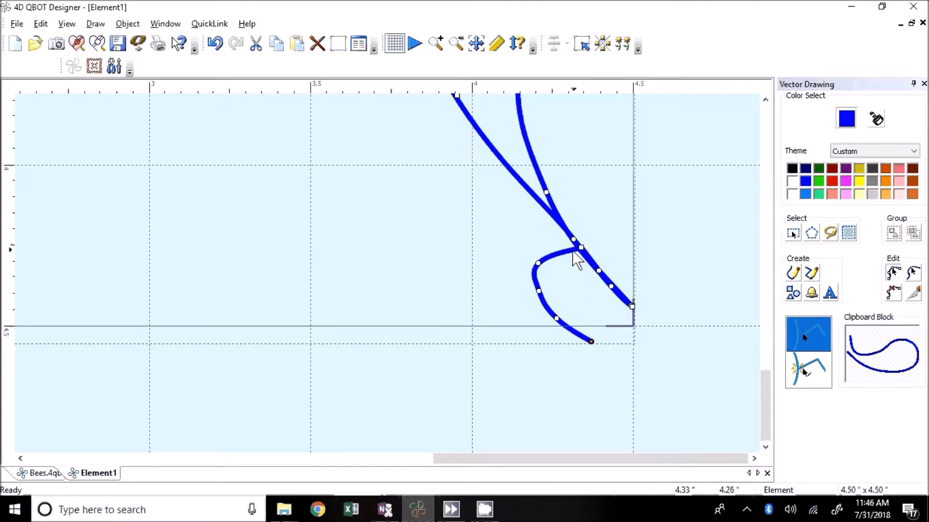
pyautogui.moveTo(539, 265)
pyautogui.mouseDown()
pyautogui.moveTo(587, 280)
pyautogui.moveTo(598, 271)
pyautogui.moveTo(621, 297)
pyautogui.mouseUp()
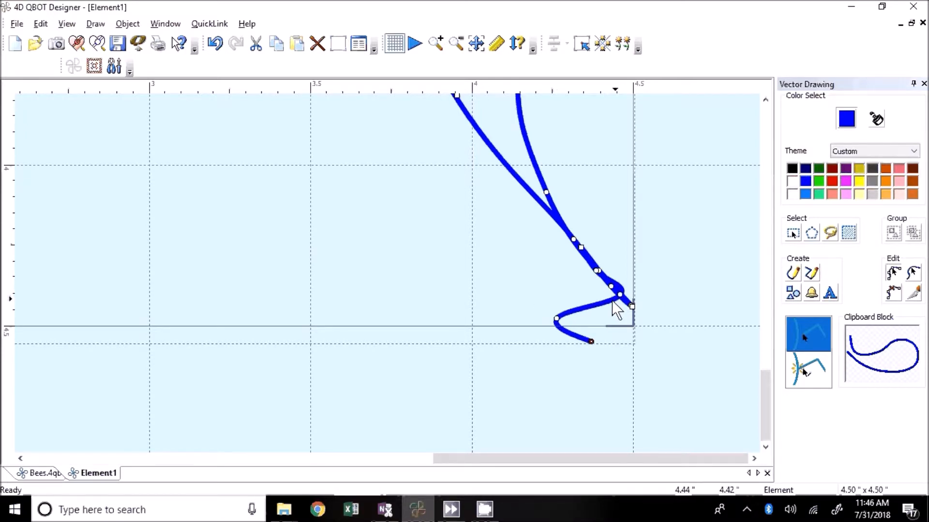
# Remove the zigzag's surplus end node, move the line's end to the stem tip at the block's right edge, and align the junction node.
pyautogui.click(590, 342)
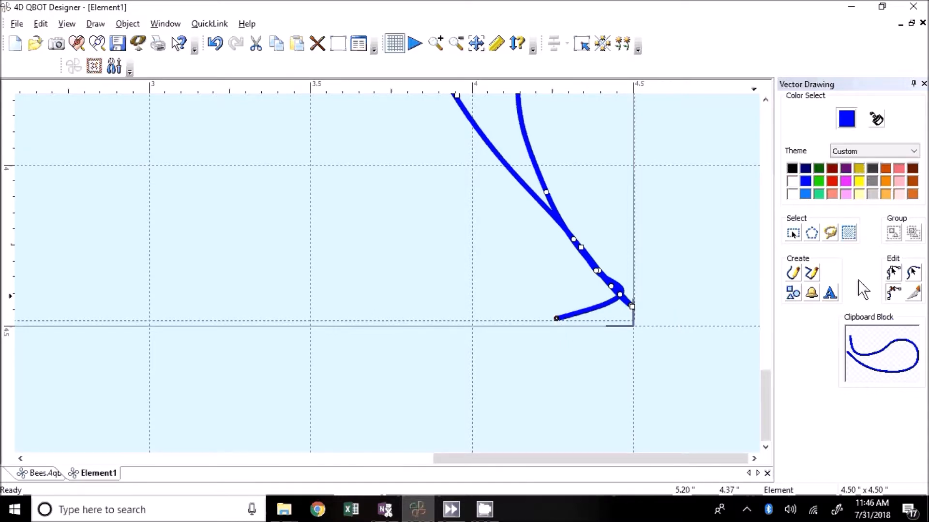
pyautogui.moveTo(556, 319)
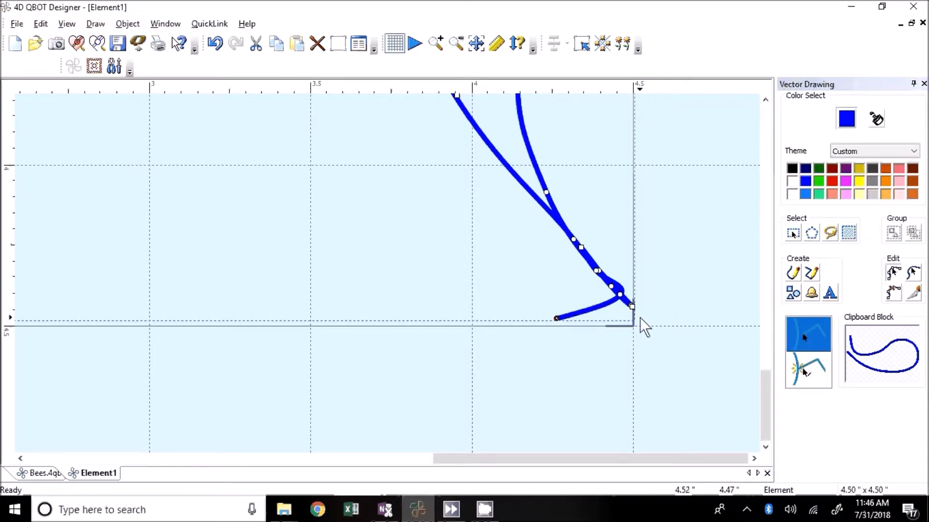
pyautogui.moveTo(556, 320); pyautogui.dragTo(632, 311)
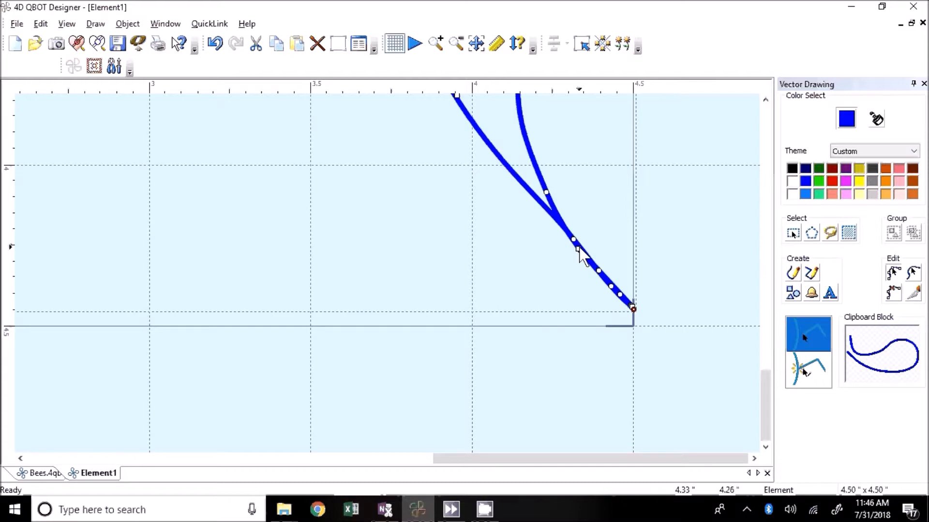
pyautogui.moveTo(572, 239); pyautogui.dragTo(573, 242)
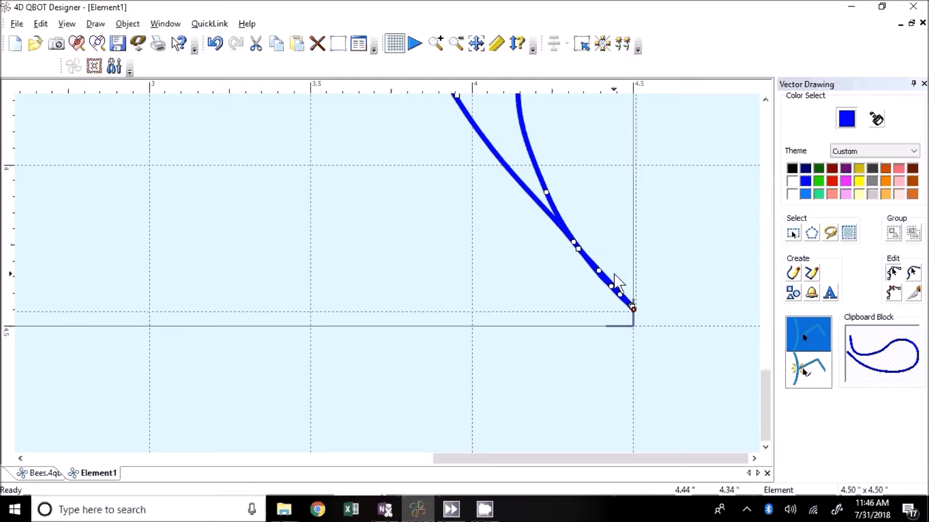
# Inspect the whole feather design and open it in the Design Player to check its stitching route.
pyautogui.scroll(3, 610, 305)
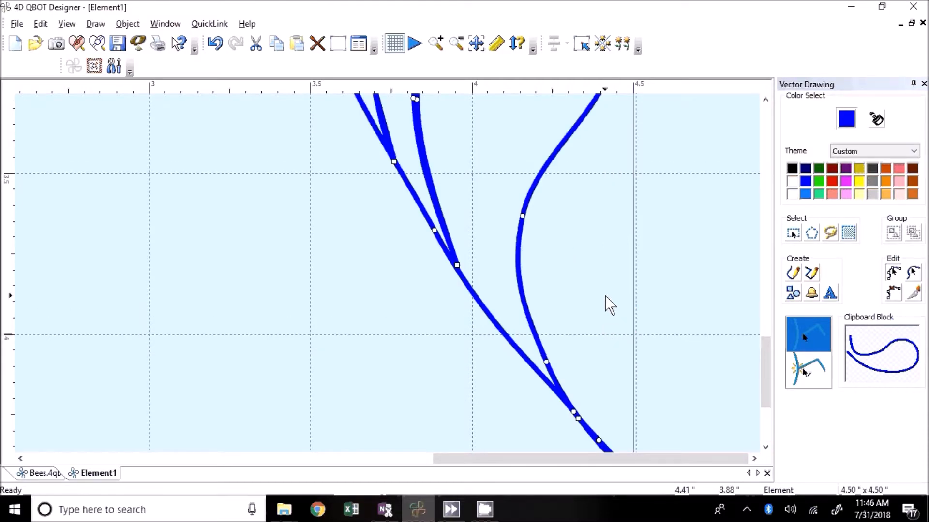
pyautogui.scroll(-7, 605, 296)
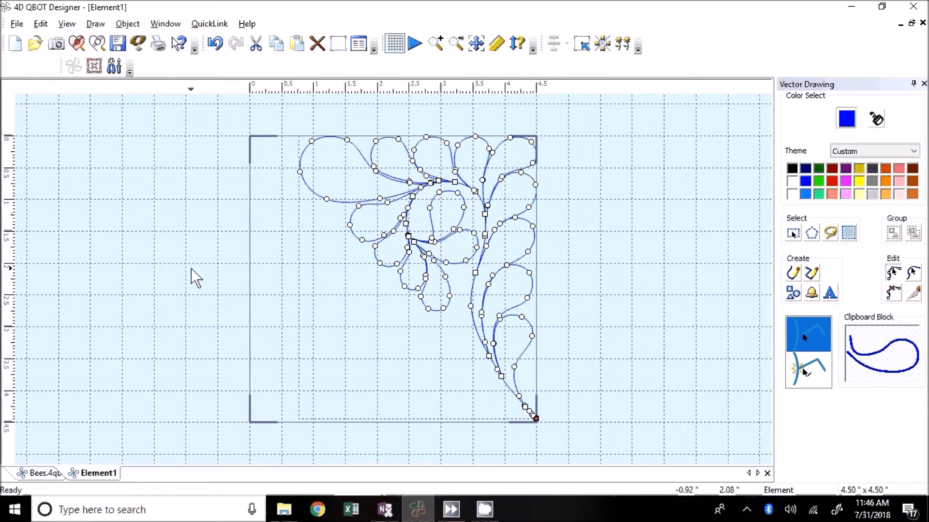
pyautogui.click(414, 43)
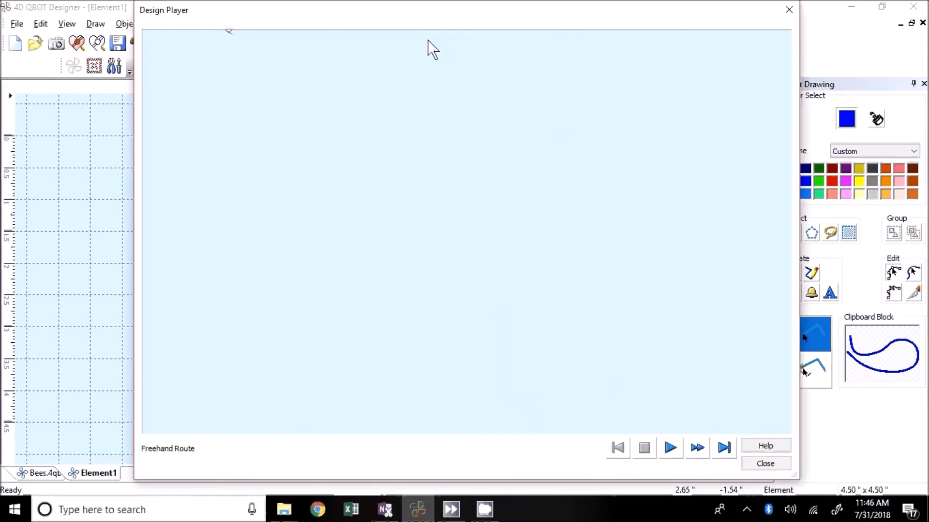
# Play the feather's complete stitching route at the faster speed in the Design Player, and return to the drawing.
pyautogui.click(699, 452)
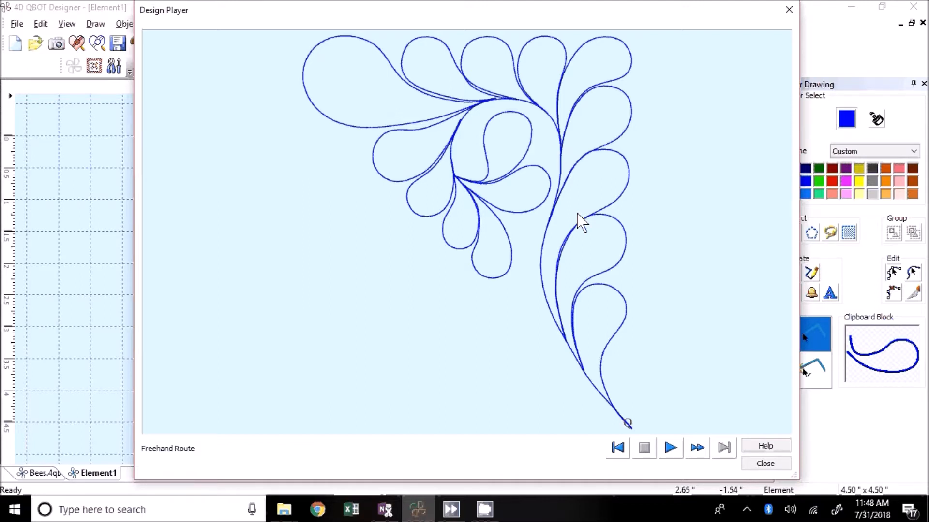
pyautogui.click(762, 465)
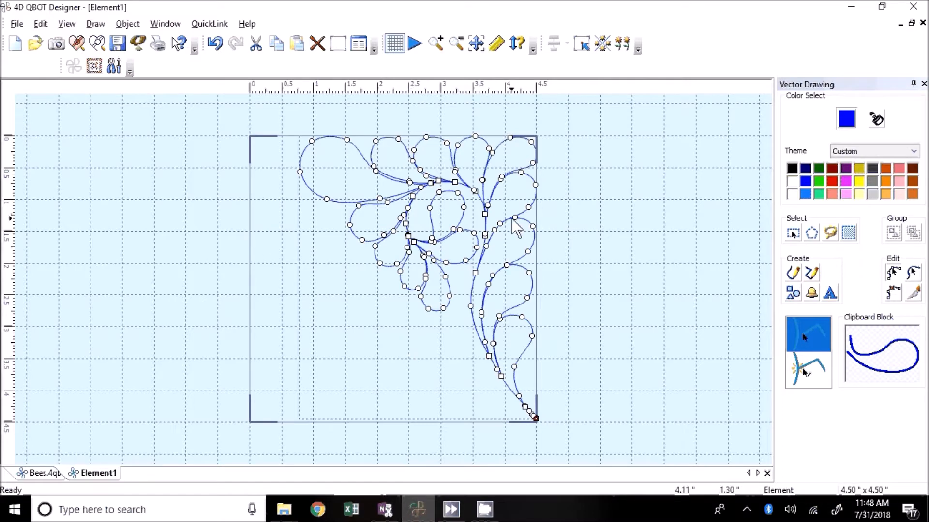
# Mirror the whole feather with the Reflect Vertically multiply option, moving it until its right edge meets the block's vertical centre line.
pyautogui.click(797, 236)
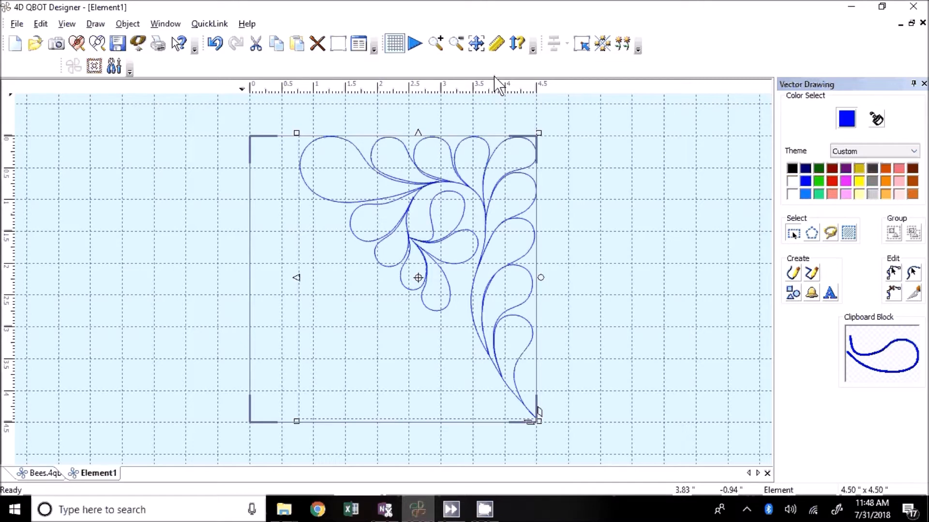
pyautogui.click(602, 44)
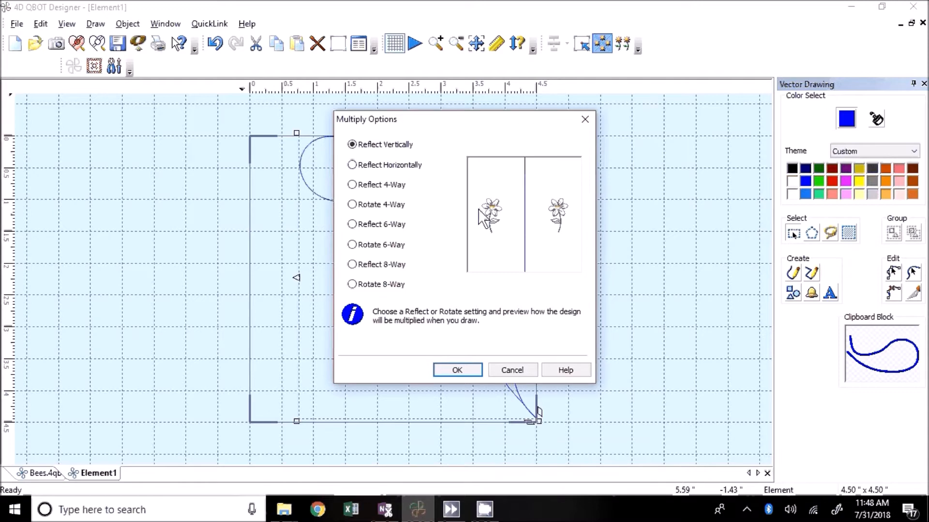
pyautogui.click(458, 370)
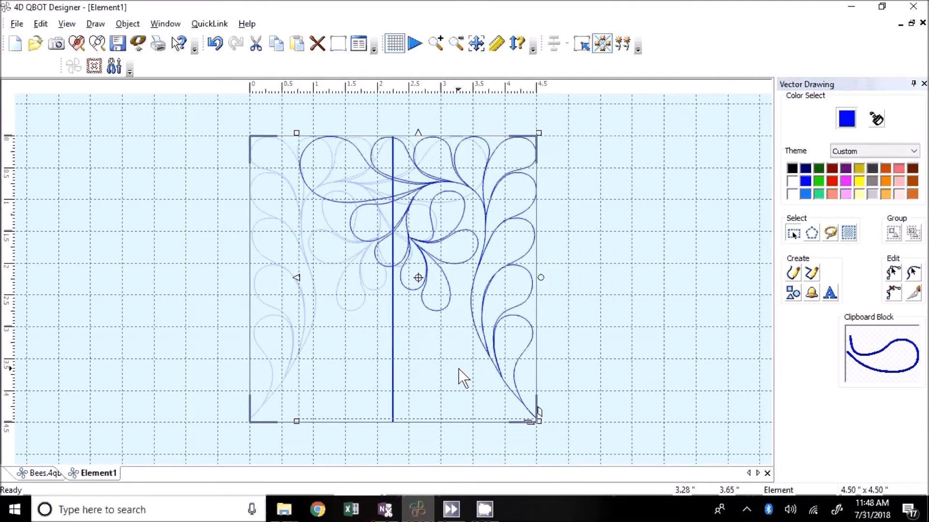
pyautogui.moveTo(313, 226); pyautogui.dragTo(165, 230)
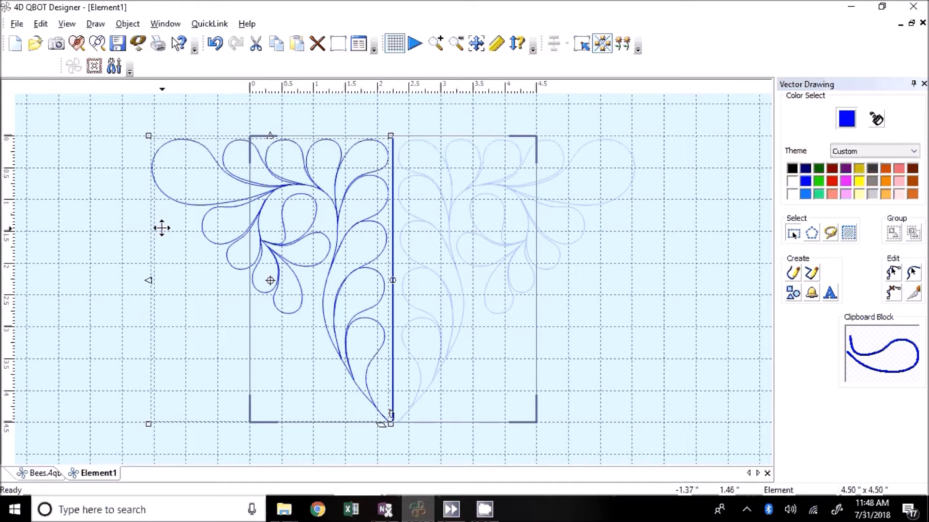
pyautogui.click(597, 46)
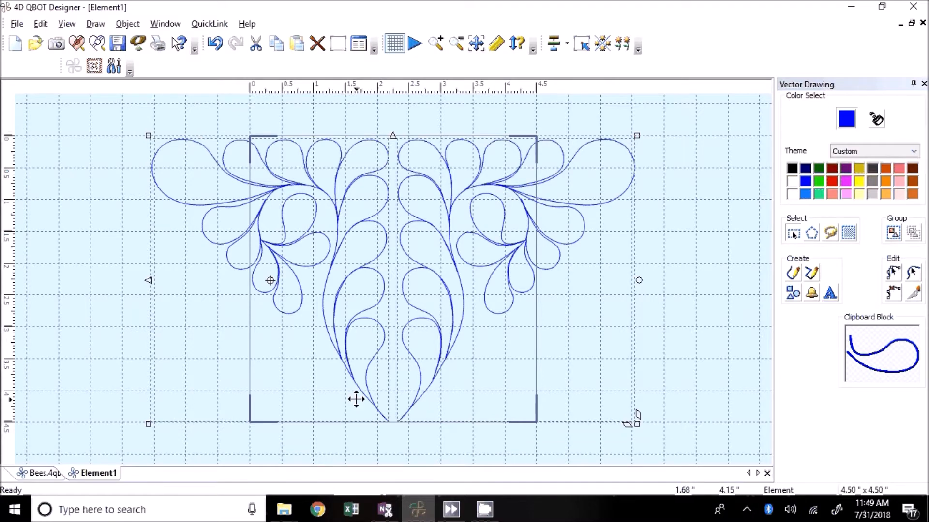
# Mirror the feather pair with the Reflect Horizontally multiply option, moving it down until its top edge meets the block's horizontal centre line.
pyautogui.click(602, 43)
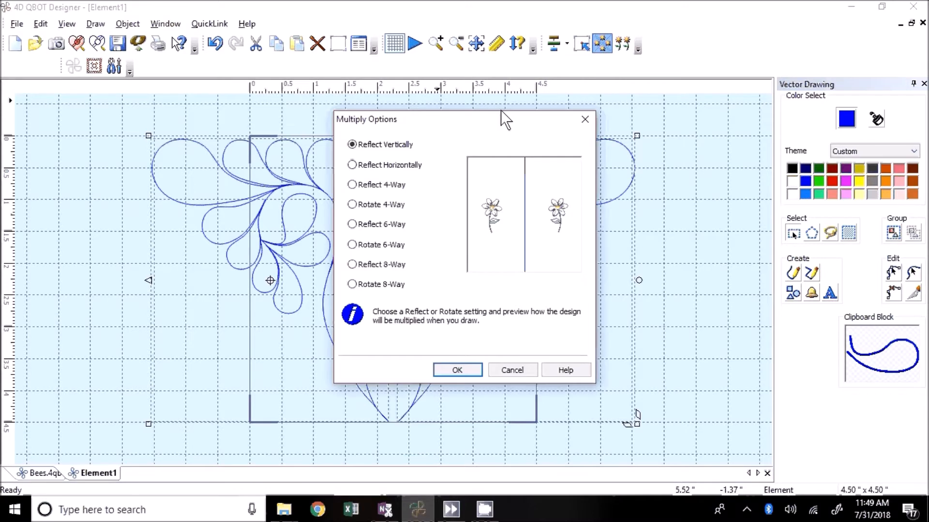
pyautogui.click(390, 165)
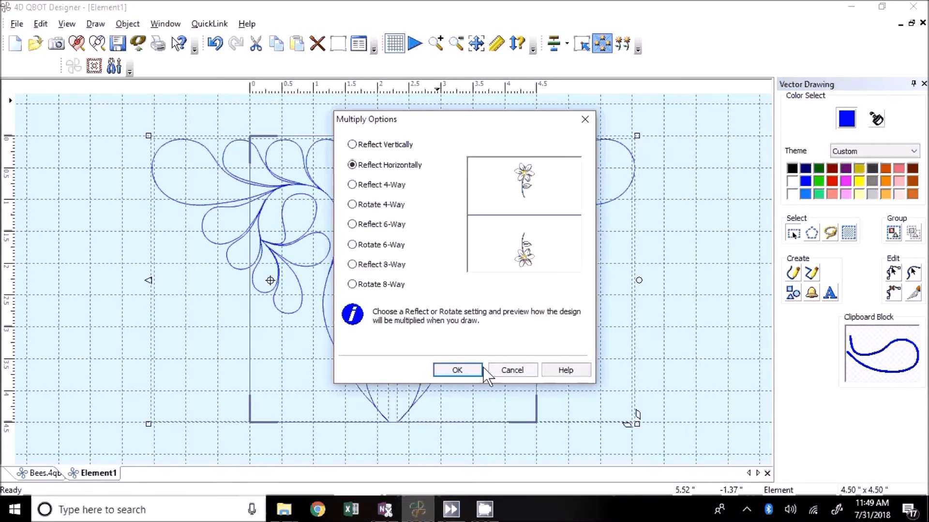
pyautogui.click(471, 368)
pyautogui.moveTo(426, 411); pyautogui.dragTo(435, 521)
pyautogui.moveTo(415, 367); pyautogui.dragTo(417, 396)
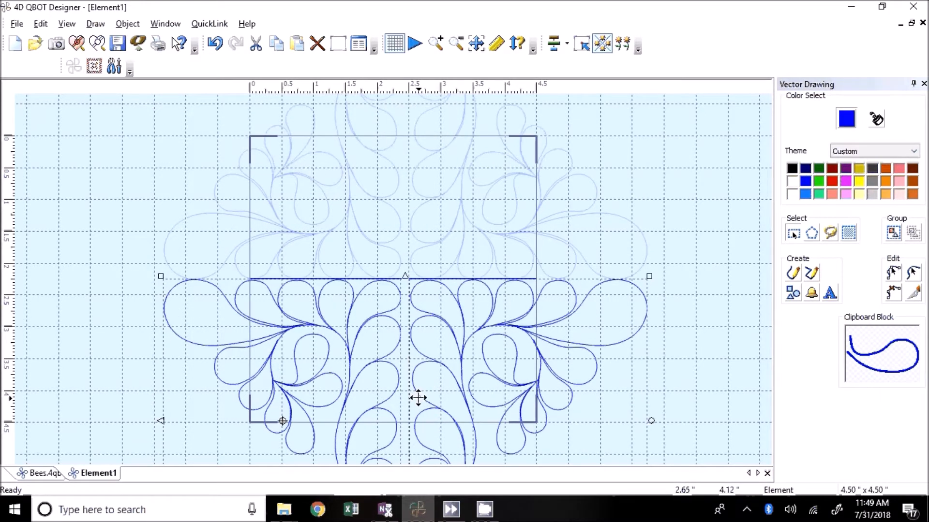
pyautogui.click(602, 44)
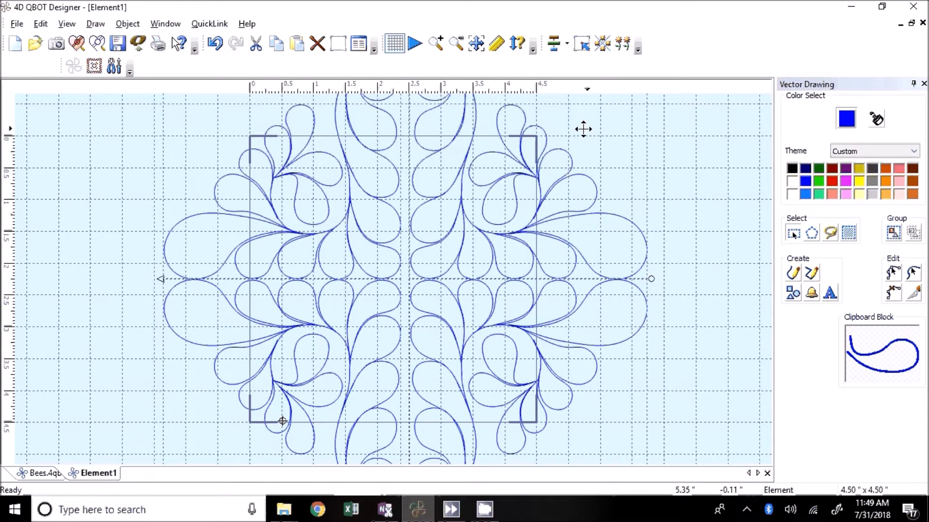
# Try resizing the reflected motif from its upper-right corner, and undo the resize and both reflections back to a single feather.
pyautogui.scroll(-2, 501, 207)
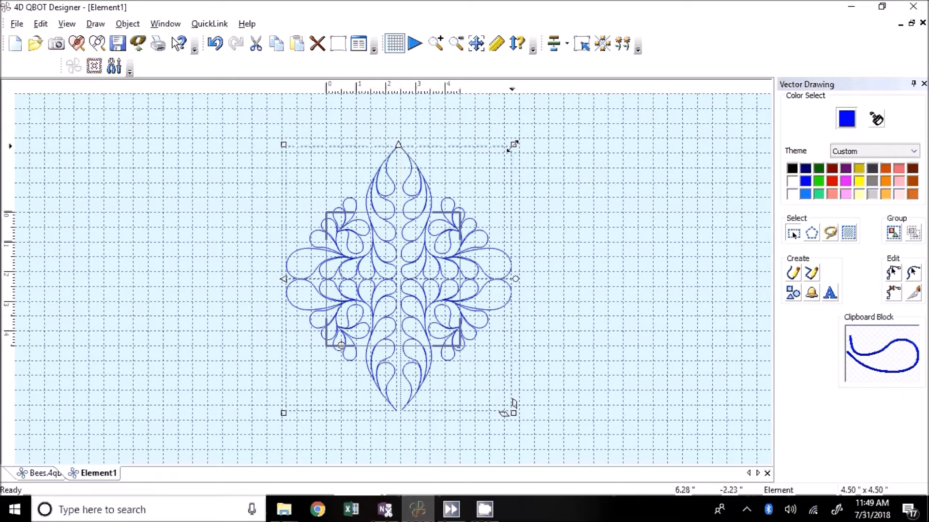
pyautogui.moveTo(512, 145); pyautogui.dragTo(554, 158)
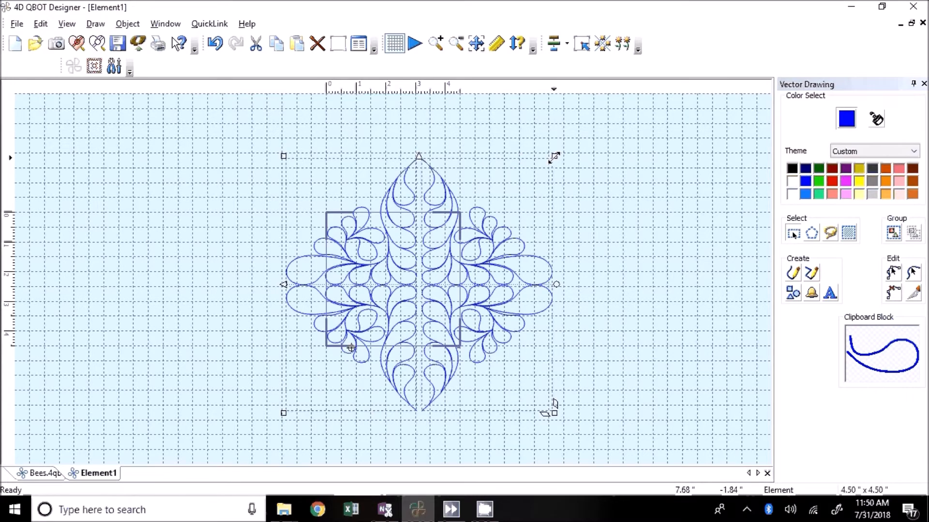
pyautogui.hotkey('ctrl', 'z')
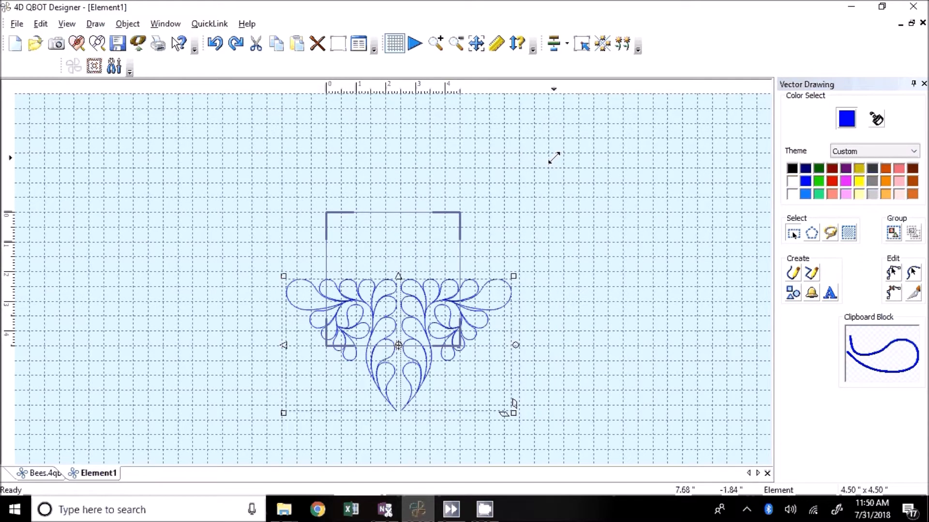
pyautogui.hotkey('ctrl', 'z')
pyautogui.hotkey('ctrl', 'z')
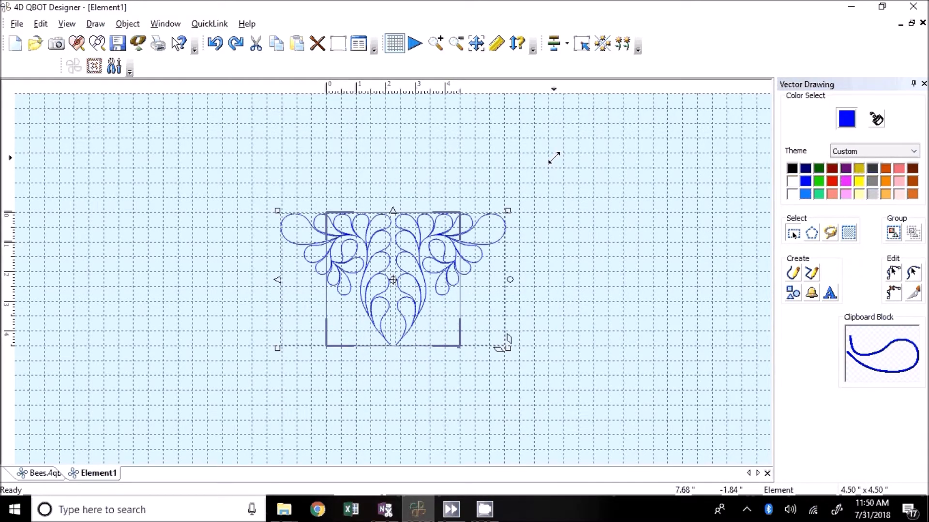
pyautogui.hotkey('ctrl', 'z')
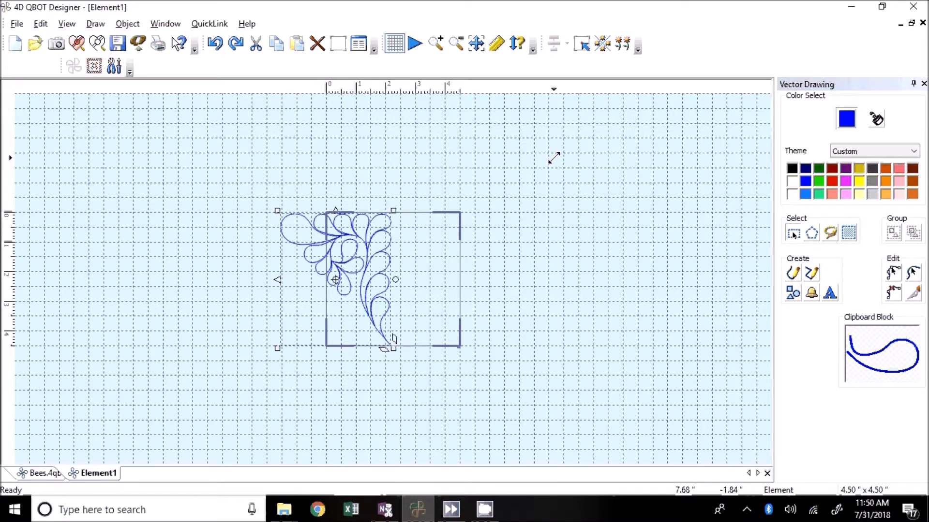
# Move the feather back into the block's upper-right corner and multiply it with the Reflect 4-Way option.
pyautogui.moveTo(346, 251); pyautogui.dragTo(415, 249)
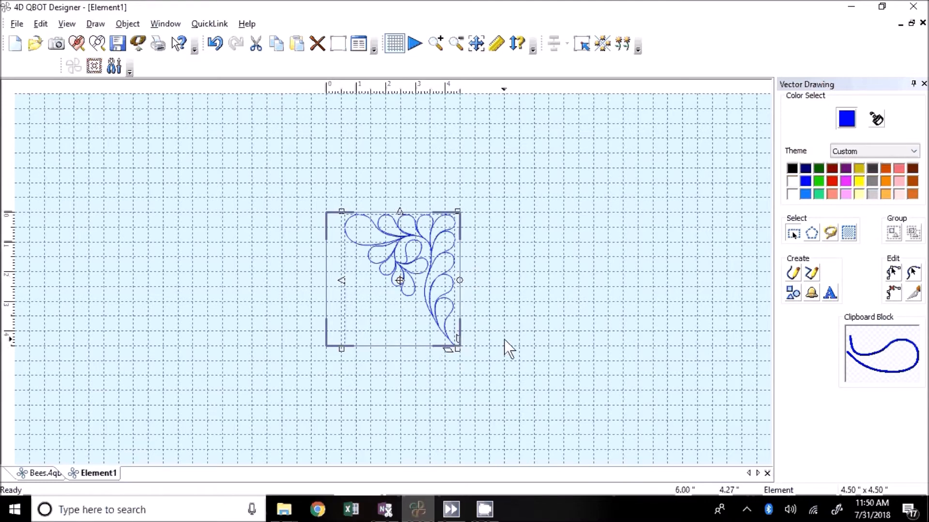
pyautogui.click(601, 48)
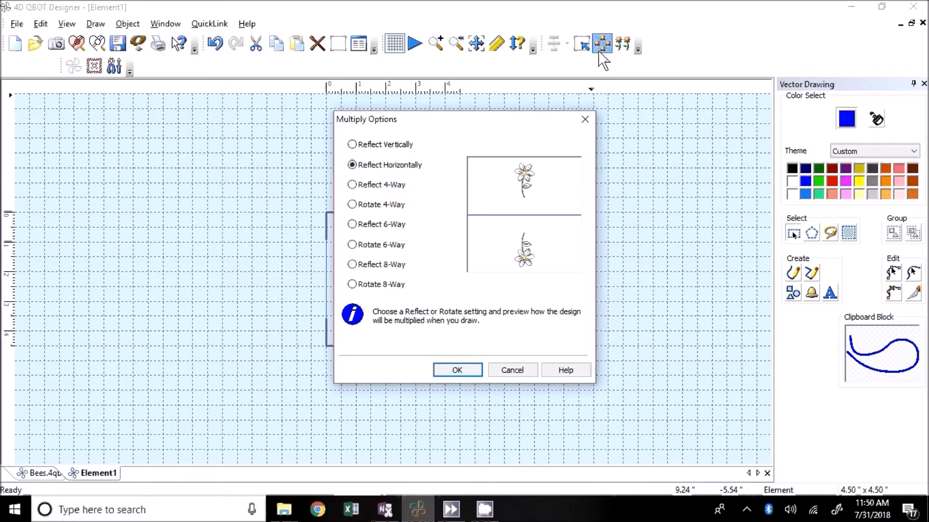
pyautogui.click(384, 187)
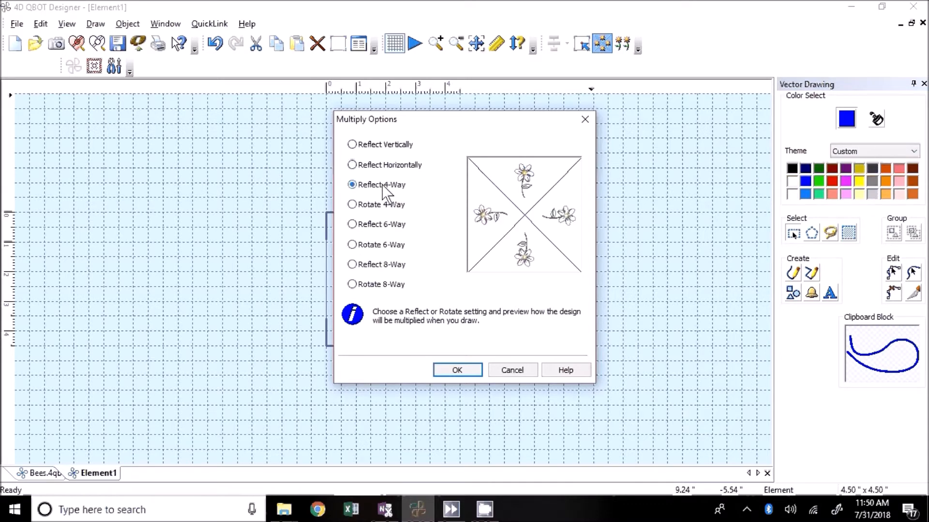
pyautogui.click(468, 372)
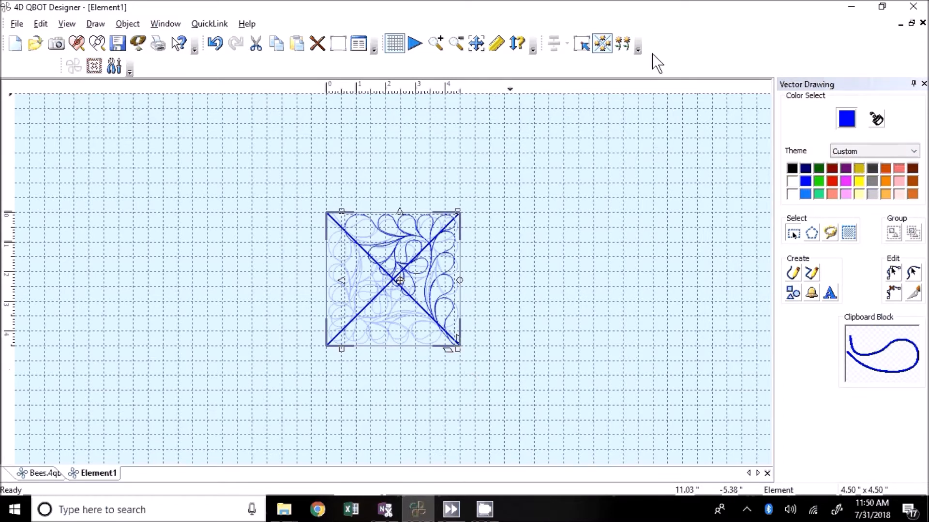
pyautogui.click(603, 44)
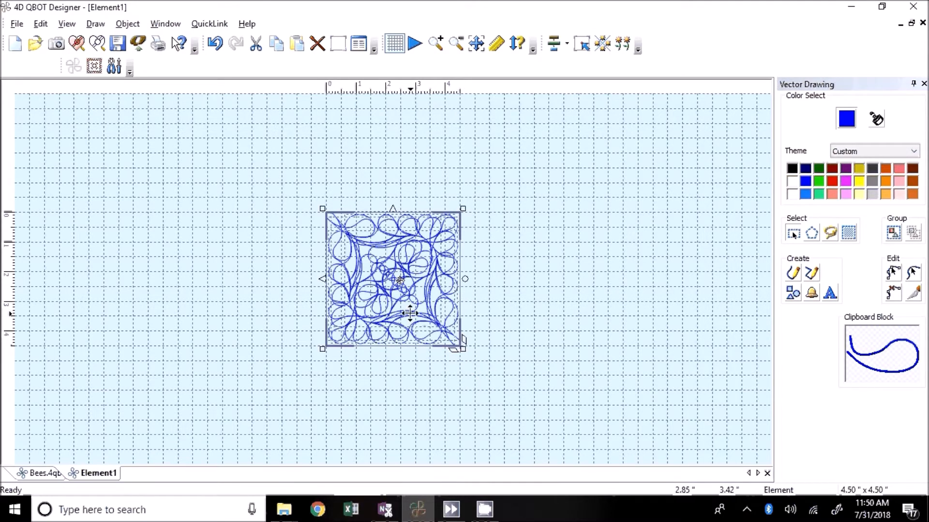
# Pull the original feather out past the block's right edge and the diagonally mirrored copy out past its left edge.
pyautogui.scroll(3, 381, 298)
pyautogui.moveTo(464, 212); pyautogui.dragTo(701, 224)
pyautogui.click(670, 178)
pyautogui.click(300, 353)
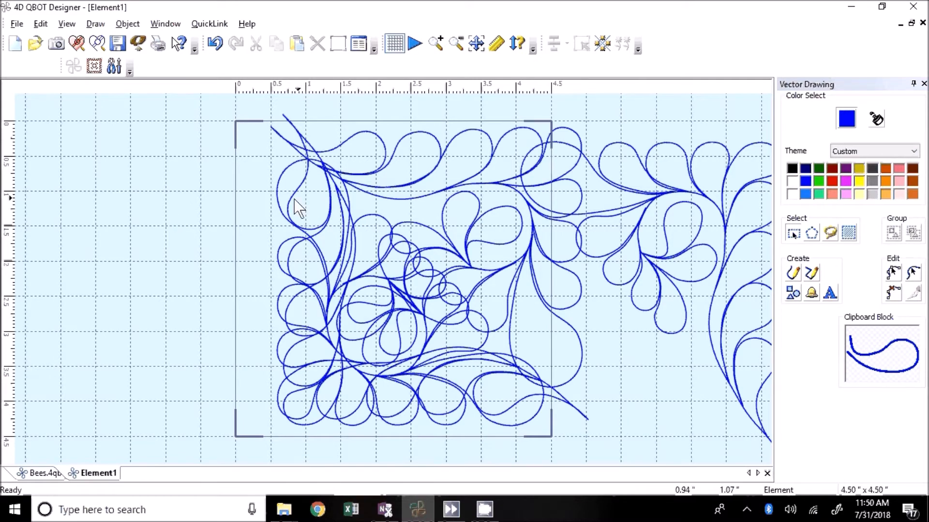
pyautogui.moveTo(281, 177); pyautogui.dragTo(67, 232)
# Delete the two surplus feather copies remaining inside the block.
pyautogui.click(386, 160)
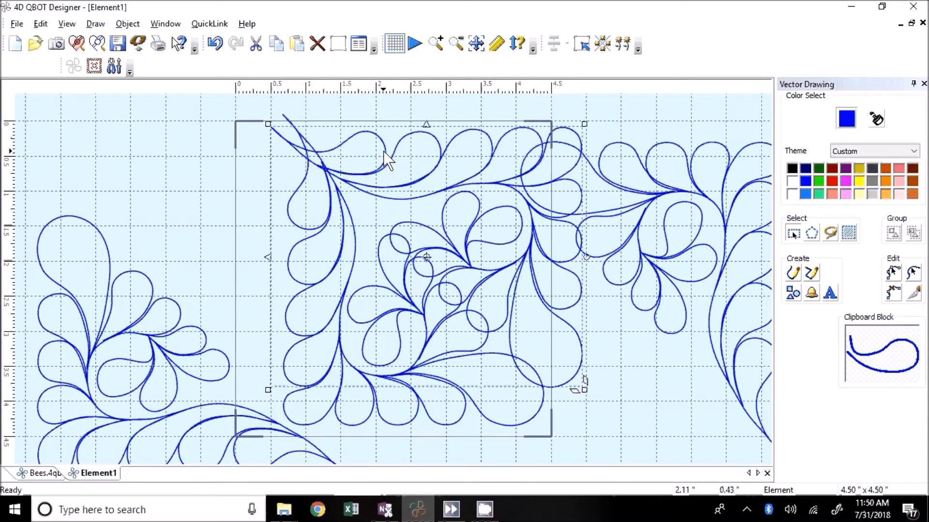
pyautogui.press('Delete')
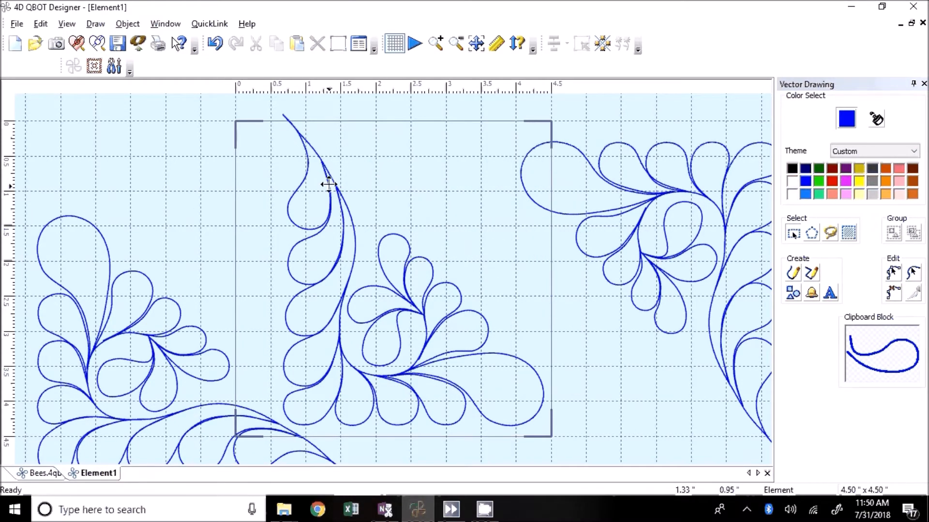
pyautogui.click(328, 206)
pyautogui.press('Delete')
# Move the two kept feathers back into the block so their stem tips meet at its lower-right corner, and nudge the lower feather into alignment.
pyautogui.click(657, 229)
pyautogui.moveTo(656, 228); pyautogui.dragTo(474, 209)
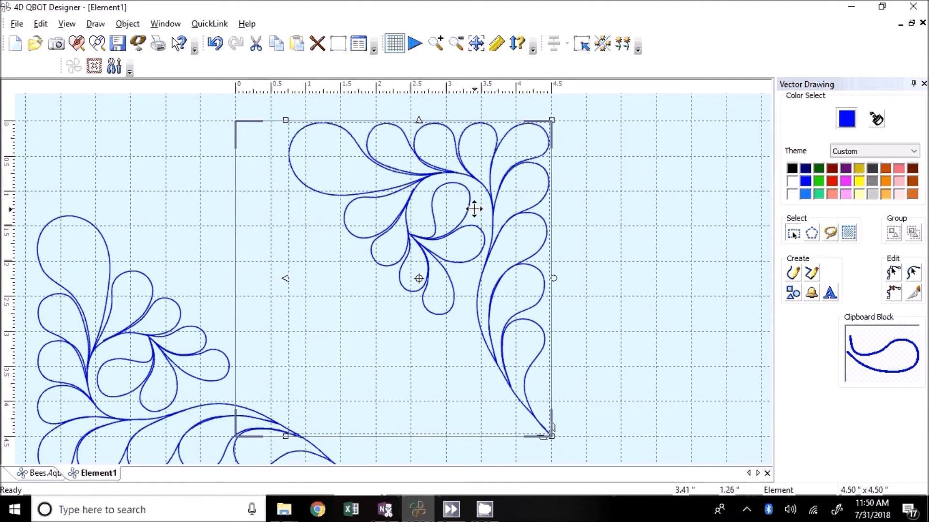
pyautogui.click(136, 374)
pyautogui.moveTo(136, 374); pyautogui.dragTo(334, 331)
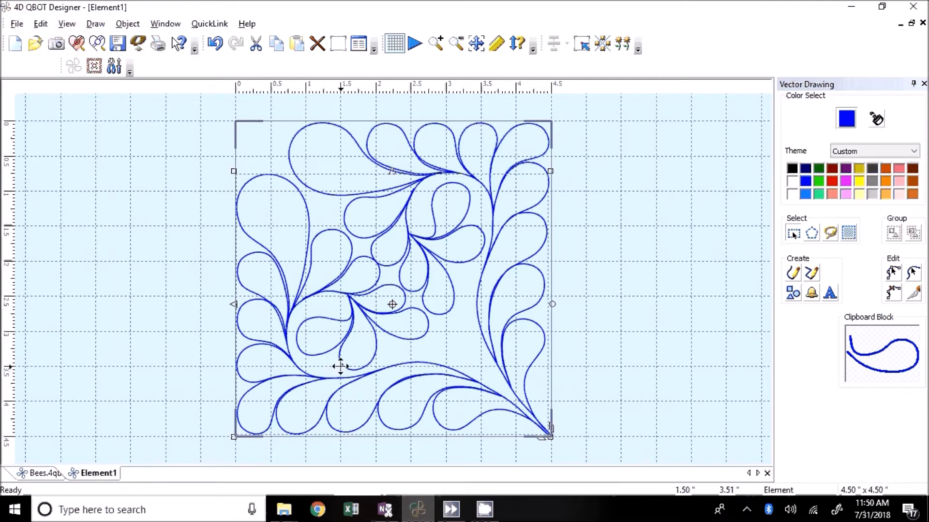
pyautogui.moveTo(397, 254); pyautogui.dragTo(397, 257)
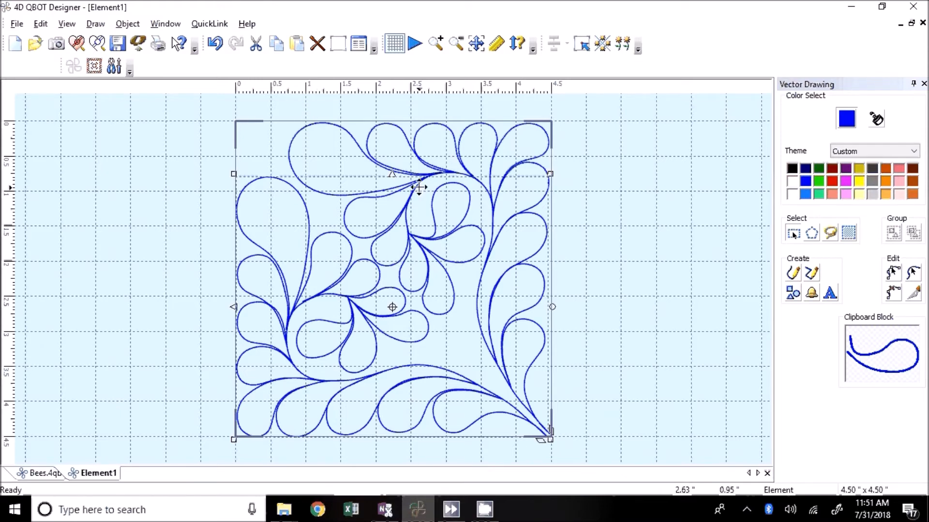
pyautogui.press('Right')
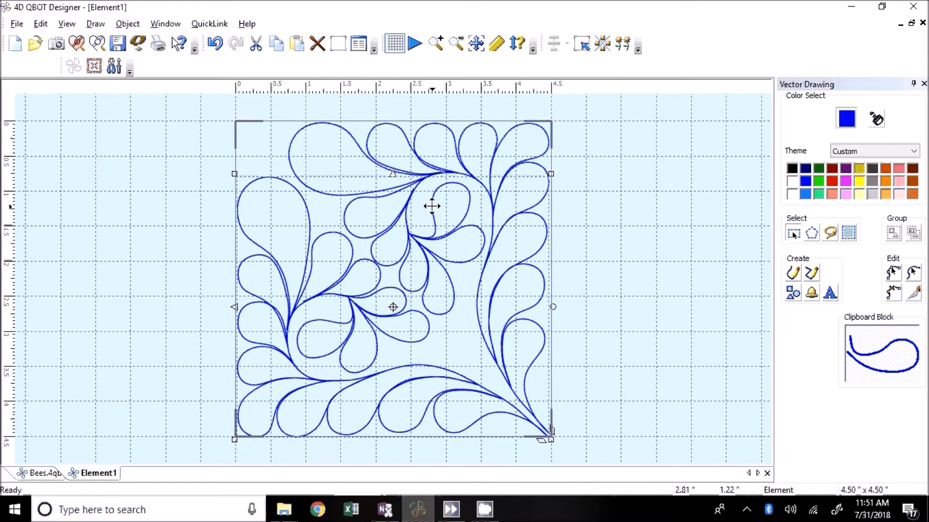
# Try flipping the lower feather horizontally, and undo the flip.
pyautogui.click(233, 307)
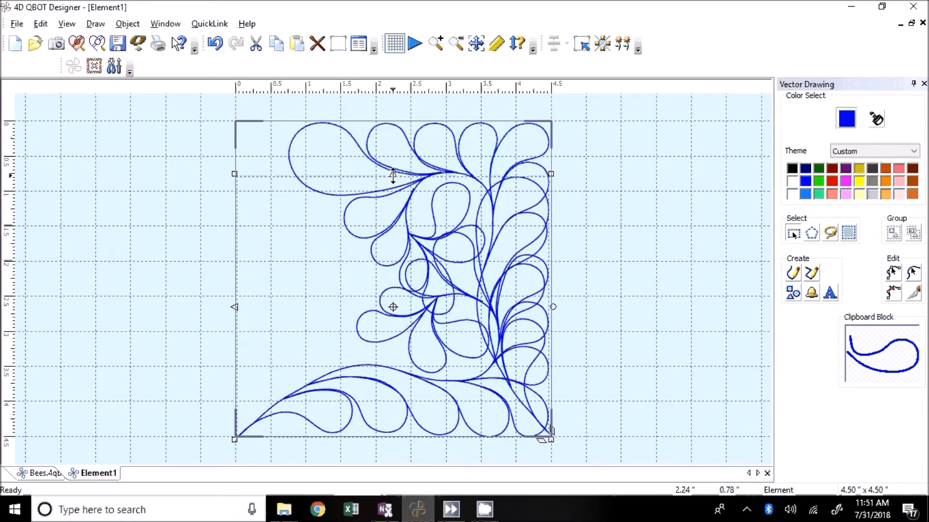
pyautogui.click(392, 174)
pyautogui.hotkey('ctrl', 'z')
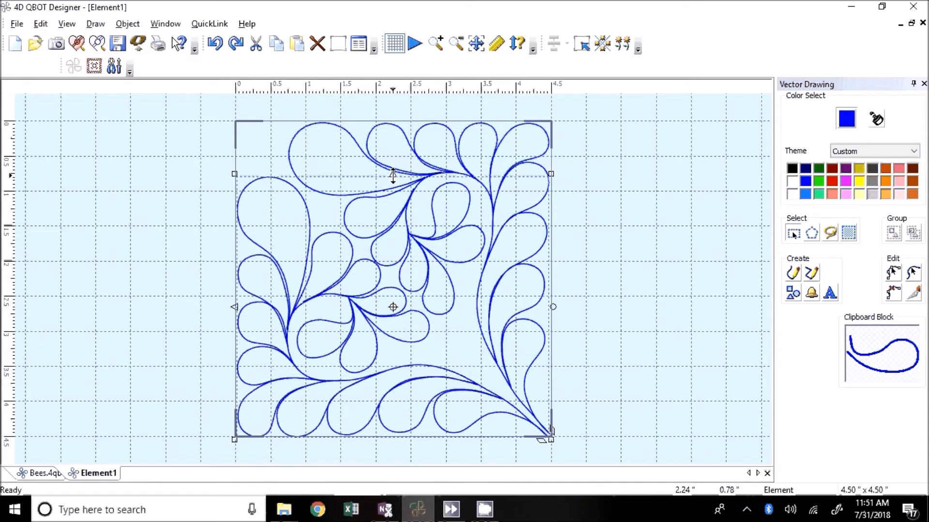
# Select both feathers and flip them horizontally, then flip them vertically and back so the stem tips meet at the block's lower-left corner.
pyautogui.click(848, 235)
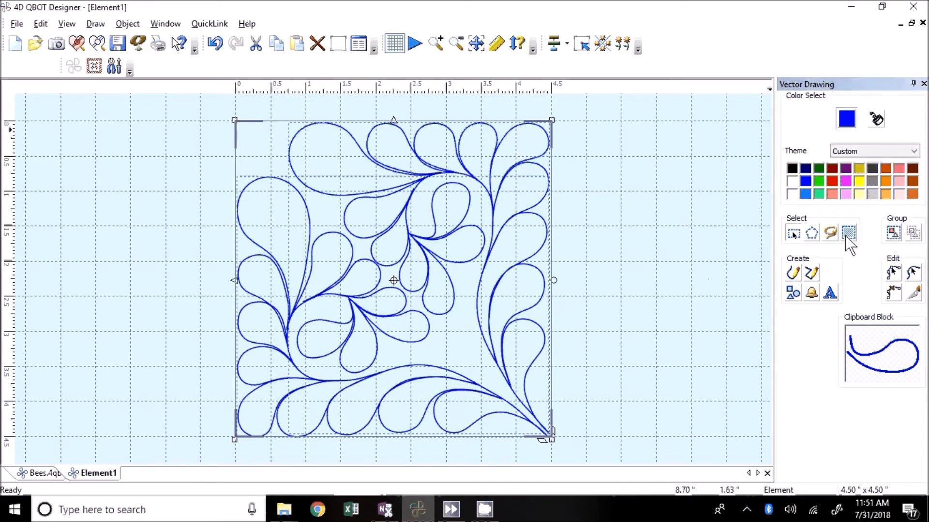
pyautogui.click(234, 280)
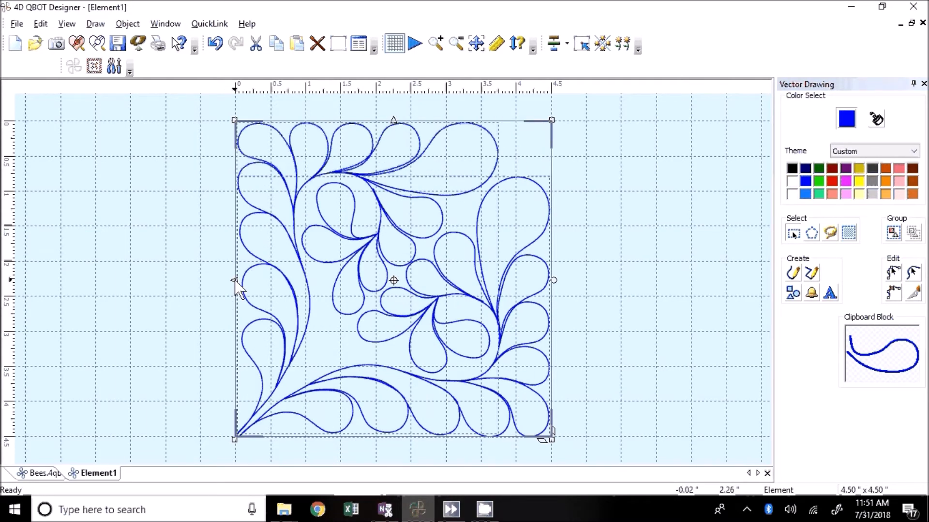
pyautogui.click(393, 121)
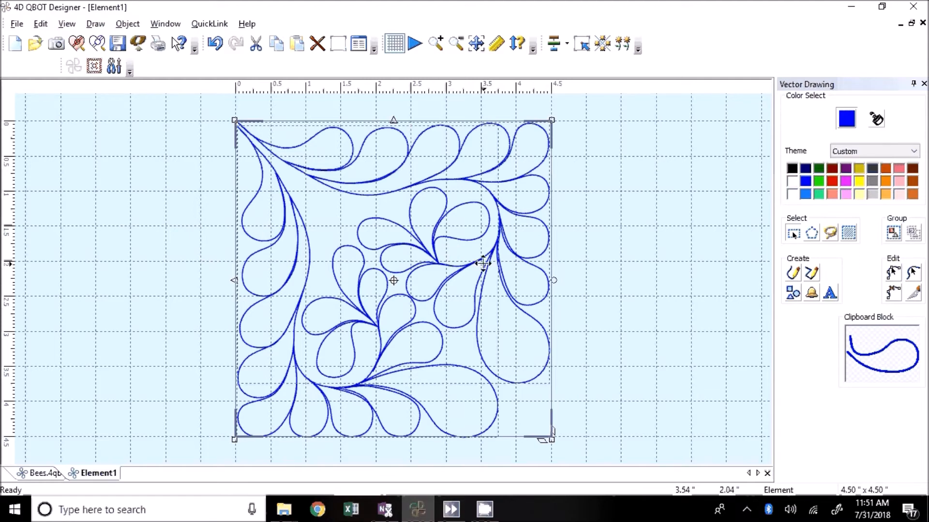
pyautogui.click(393, 120)
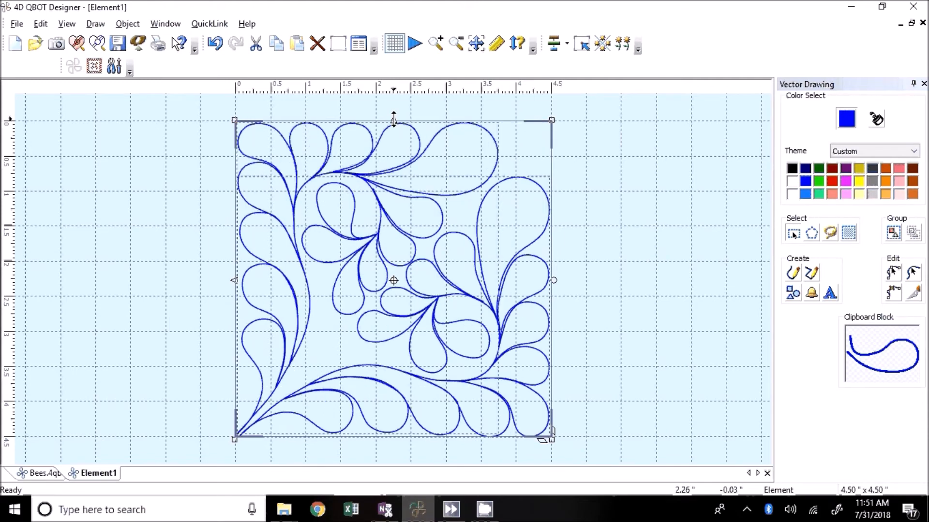